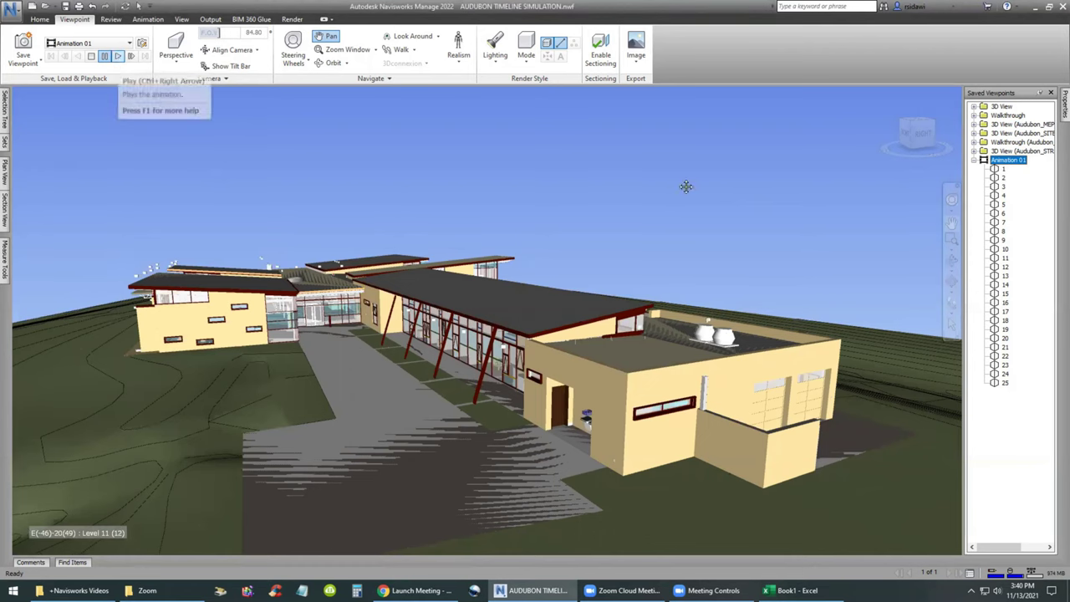
- Play Animation 01 from its first frame, checking its duration and loop settings before stopping playback
{"action": "left_click", "coordinate": [1002, 169]}
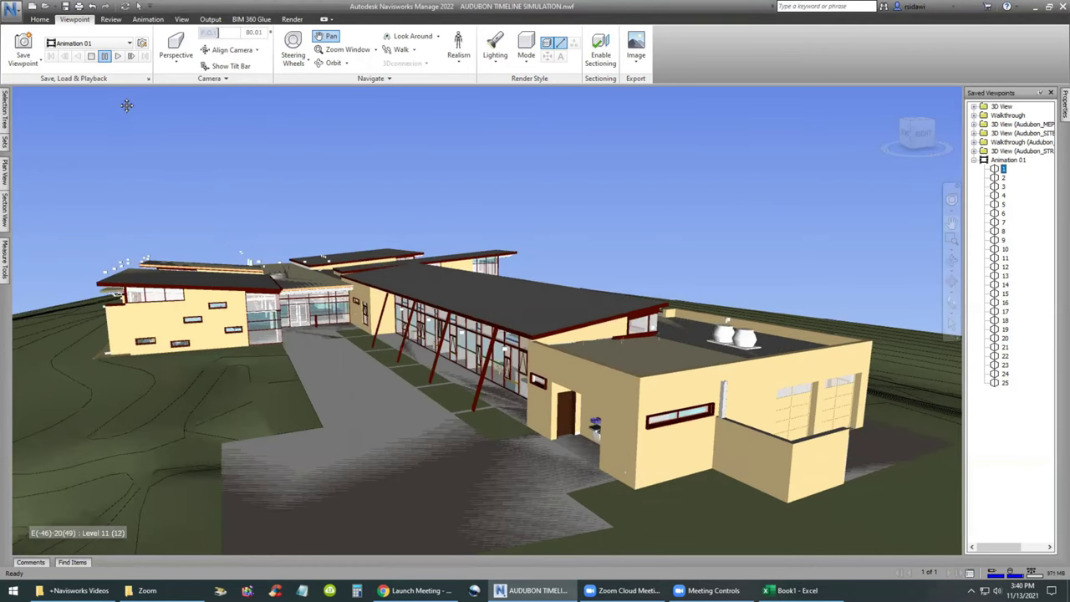
{"action": "left_click", "coordinate": [118, 56]}
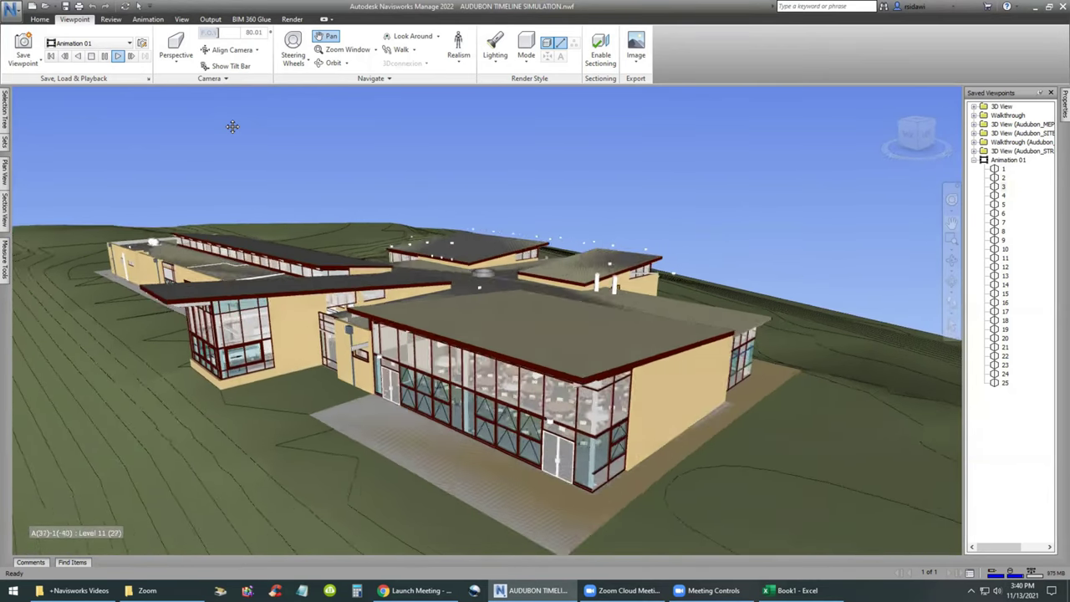
{"action": "right_click", "coordinate": [1004, 161]}
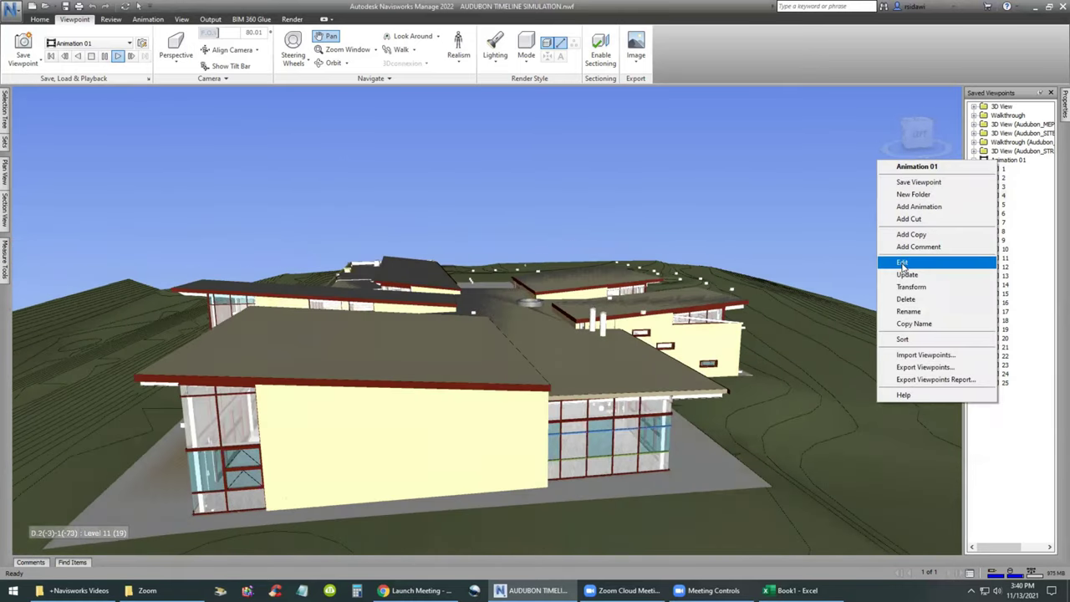
{"action": "left_click", "coordinate": [903, 264]}
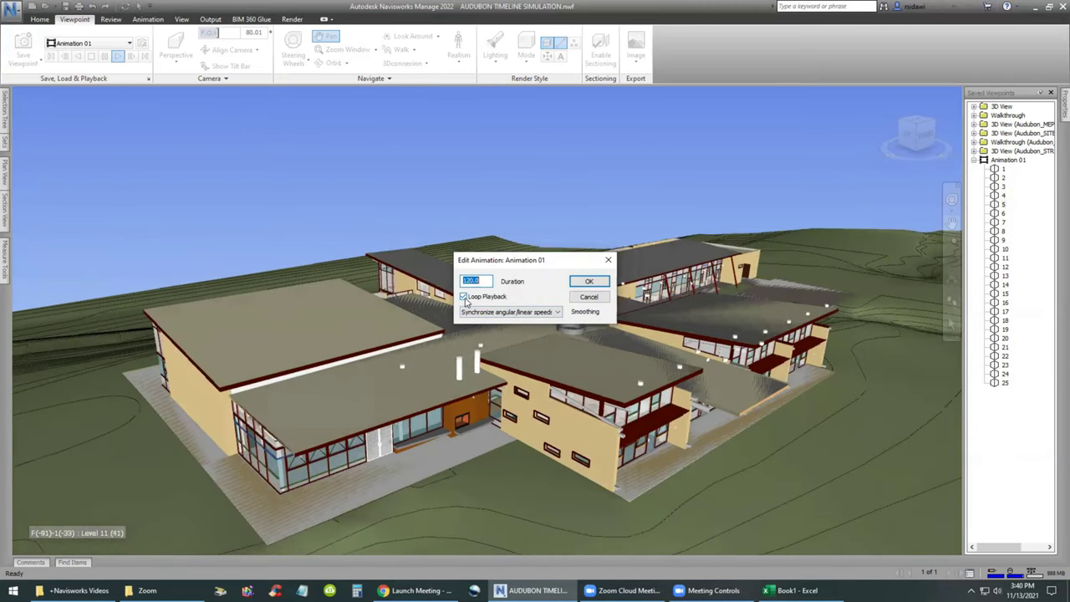
{"action": "left_click", "coordinate": [592, 296]}
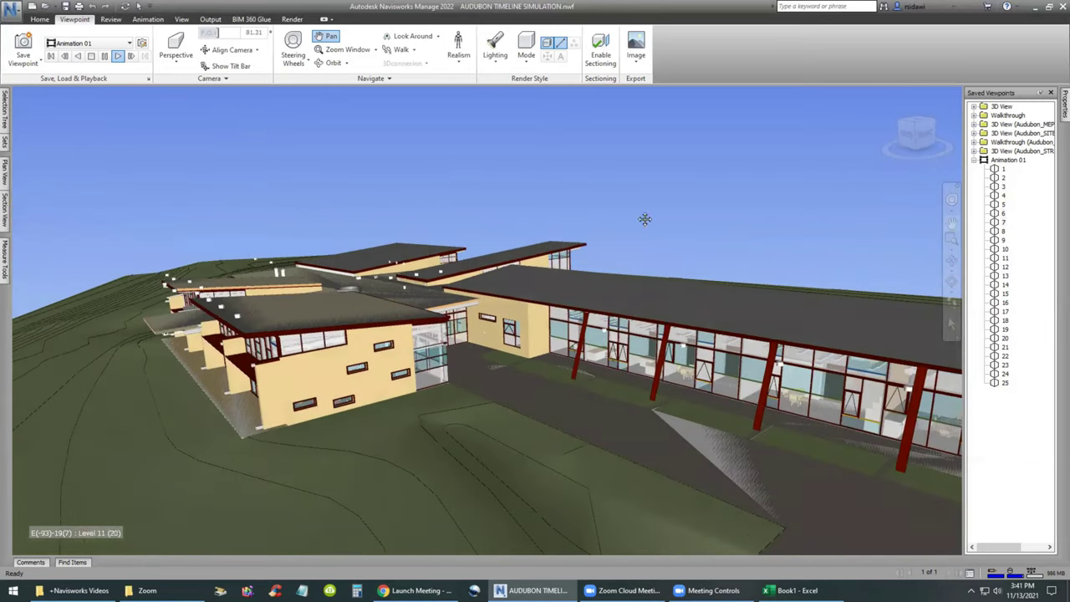
{"action": "left_click", "coordinate": [93, 56]}
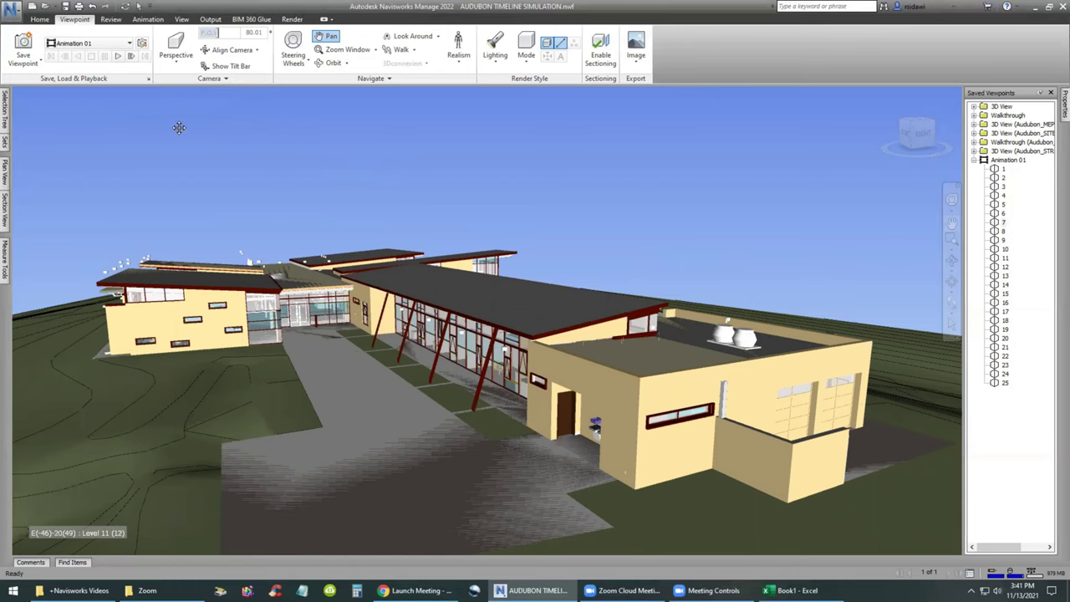
- Open the TimeLiner window, keep it pinned open, and adjust its height below the model view
{"action": "left_click", "coordinate": [39, 19]}
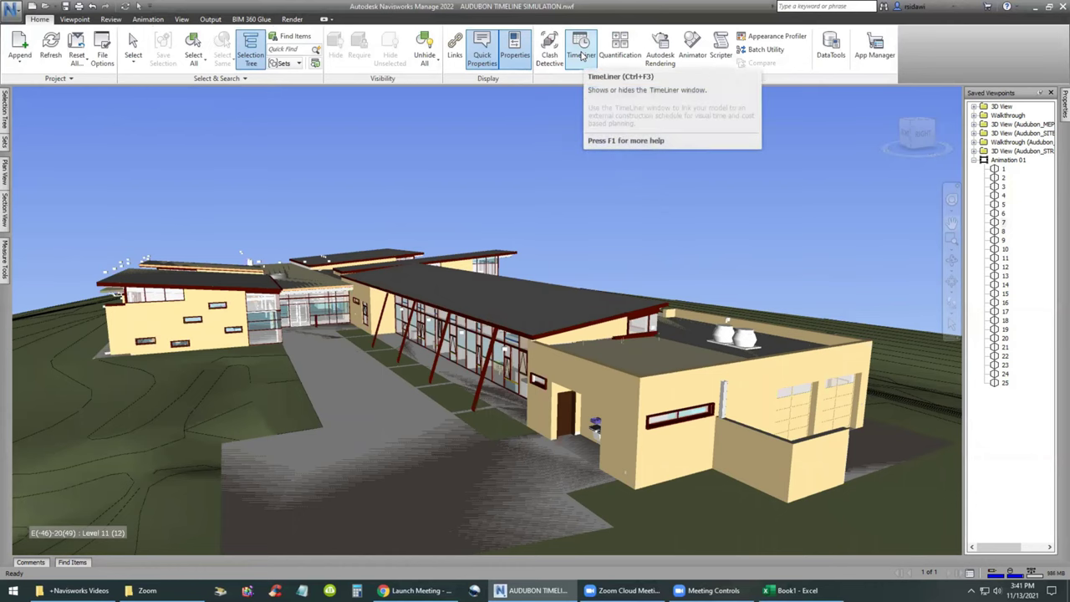
{"action": "left_click", "coordinate": [582, 56]}
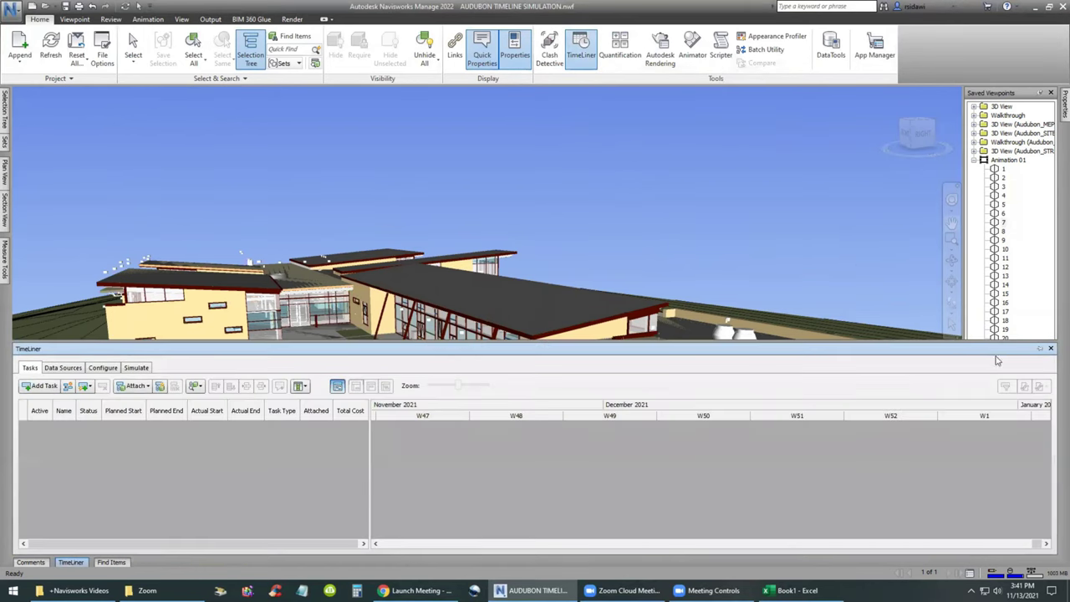
{"action": "left_click", "coordinate": [1039, 350]}
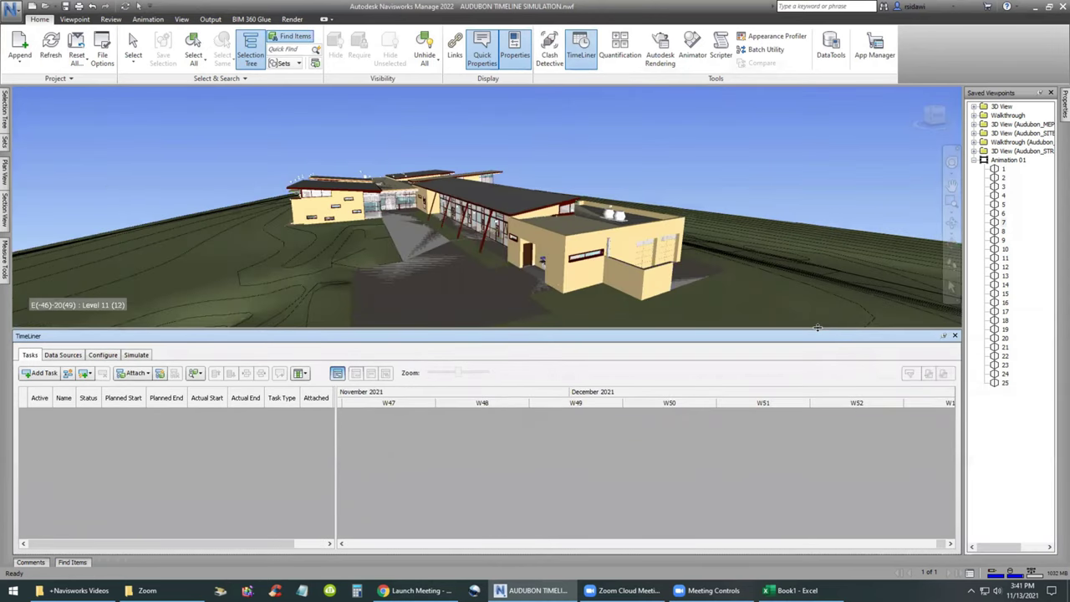
{"action": "left_click_drag", "start_coordinate": [820, 376], "coordinate": [802, 389]}
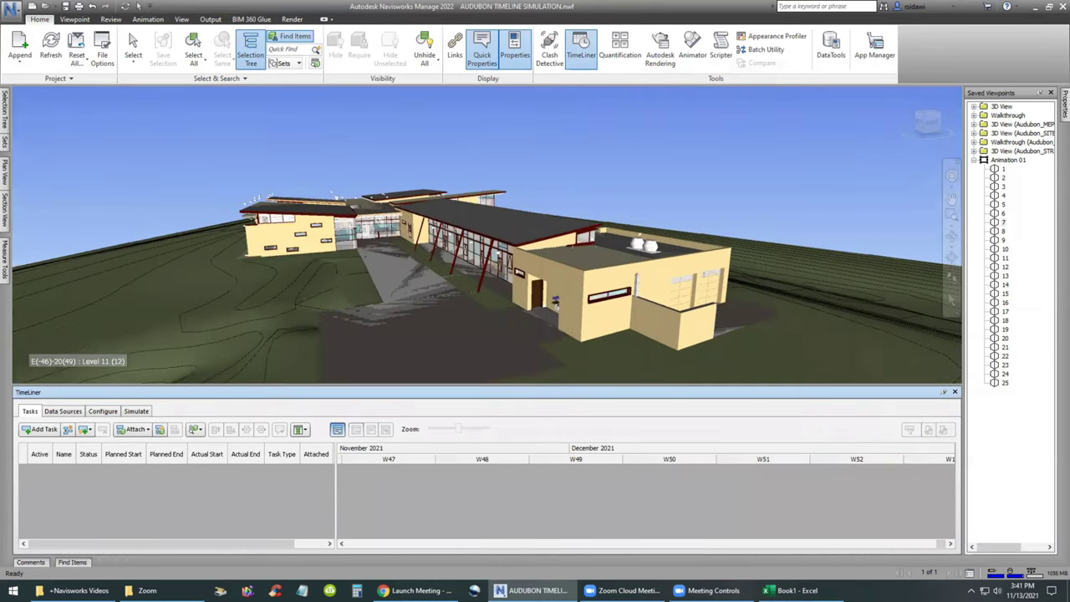
- Add a TimeLiner task named STR FRAMING and insert another new task below it
{"action": "left_click", "coordinate": [33, 429]}
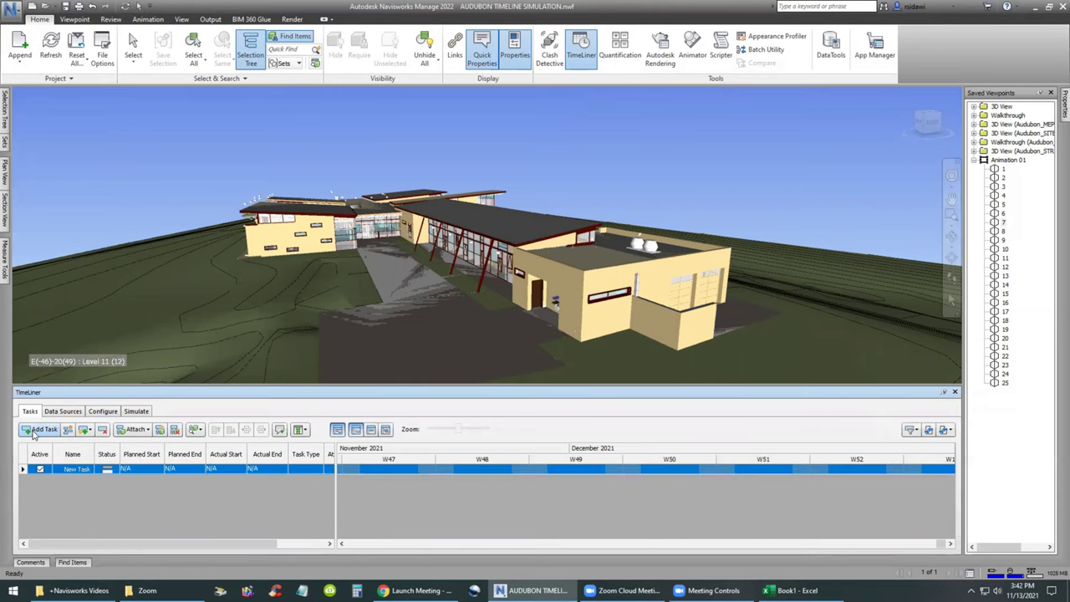
{"action": "left_click", "coordinate": [73, 469]}
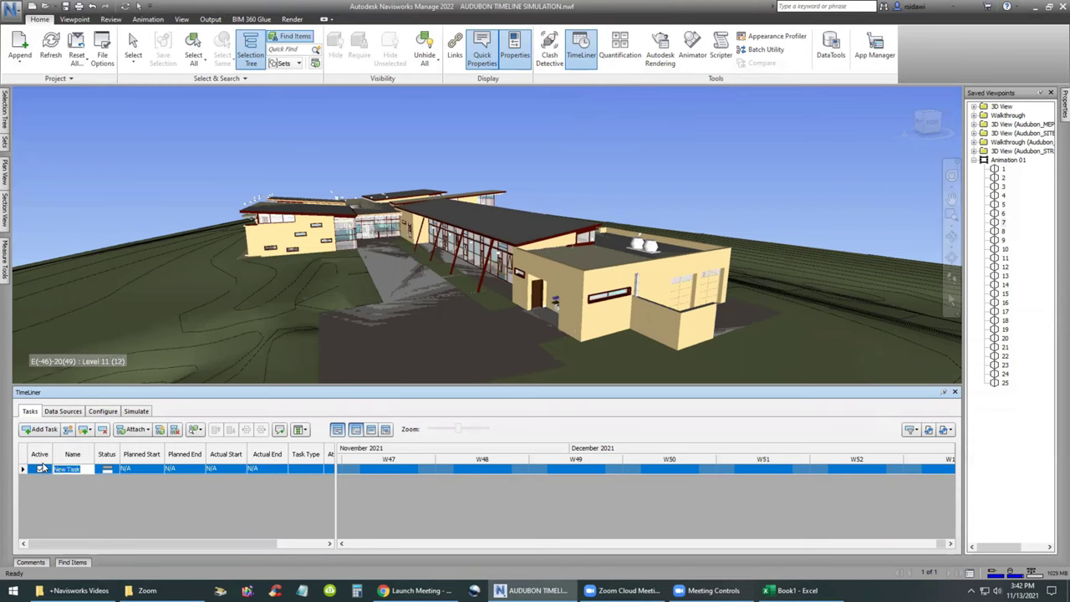
{"action": "type", "text": "s"}
{"action": "key", "text": "Insert"}
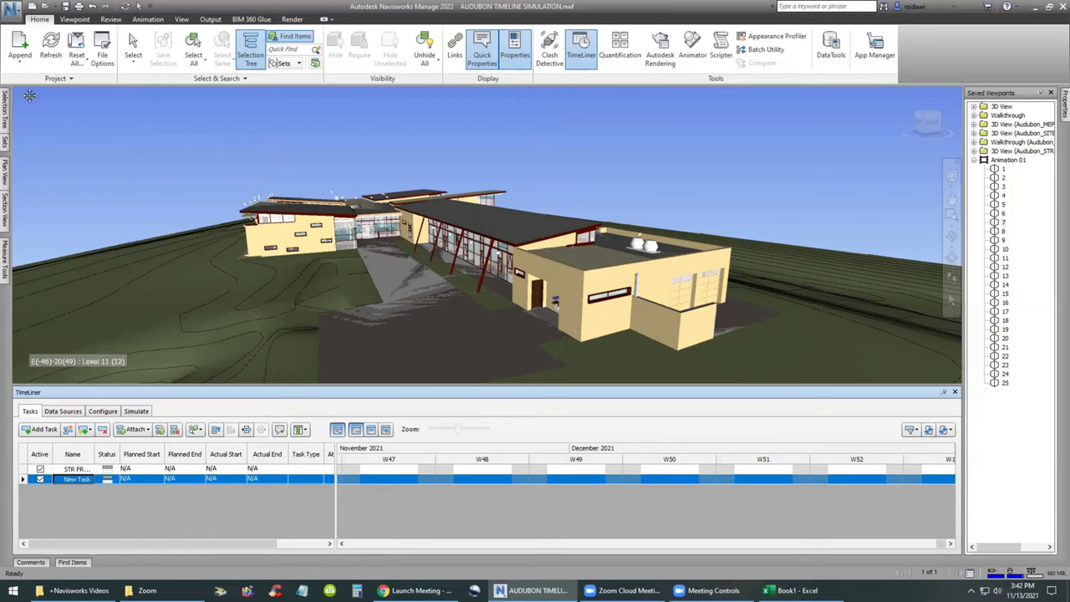
- Activate the Select tool and pin the Selection Tree open beside the model
{"action": "left_click", "coordinate": [133, 50]}
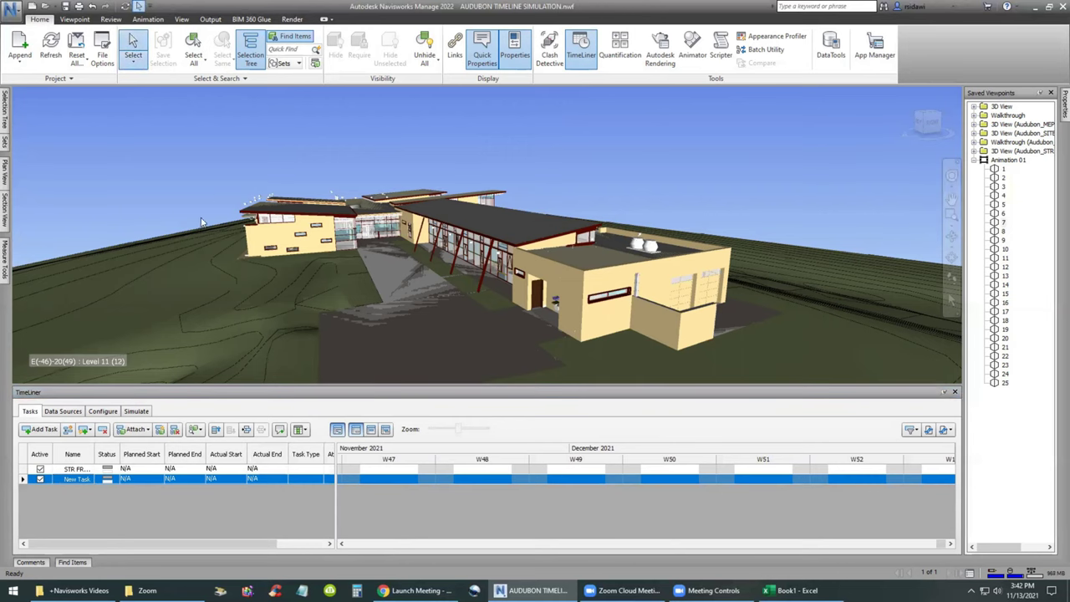
{"action": "mouse_move", "coordinate": [8, 117]}
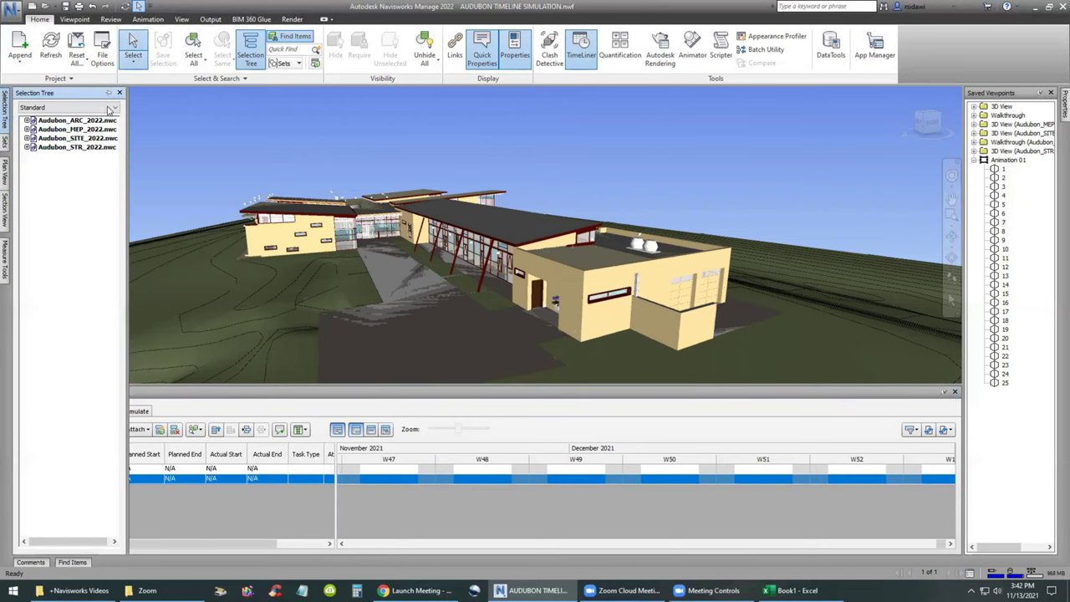
{"action": "left_click", "coordinate": [108, 93]}
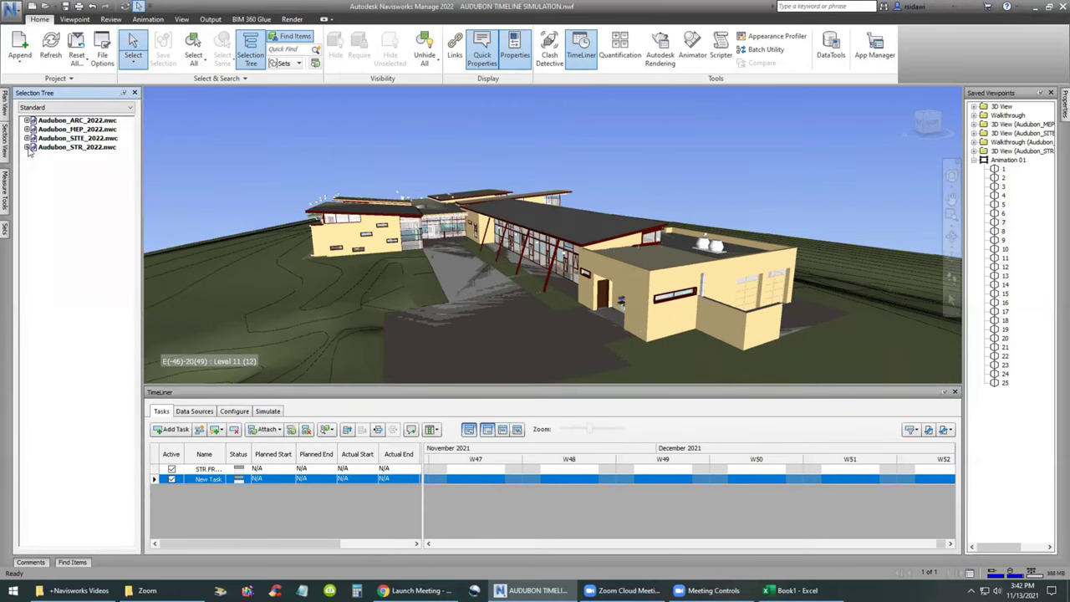
- Inspect Structural Framing from Audubon_STR_2022.nwc by temporarily hiding all unselected items, and show the full model again
{"action": "left_click", "coordinate": [27, 147]}
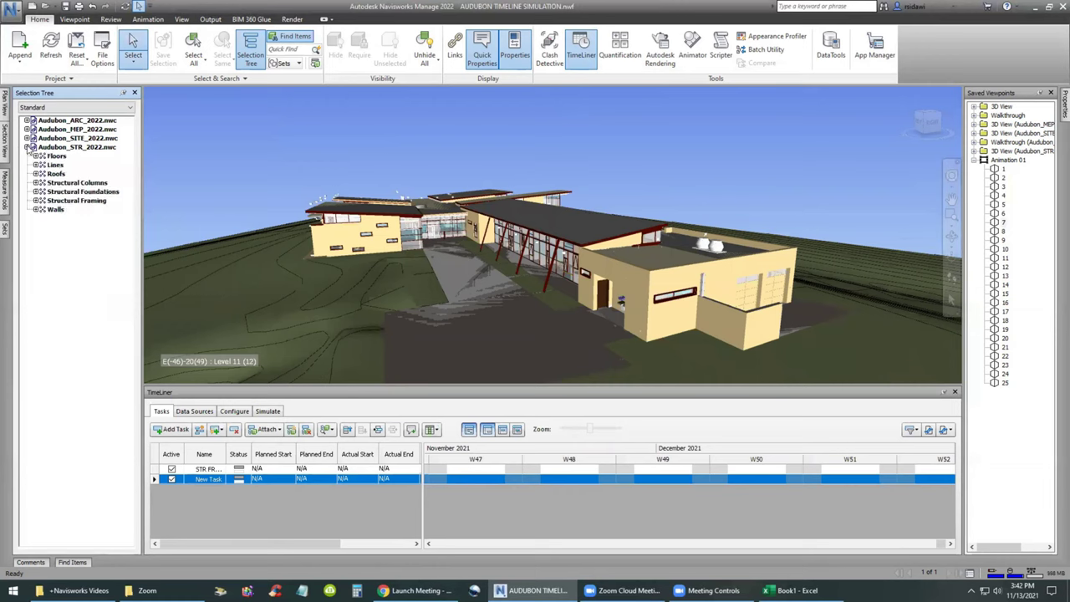
{"action": "left_click", "coordinate": [72, 147]}
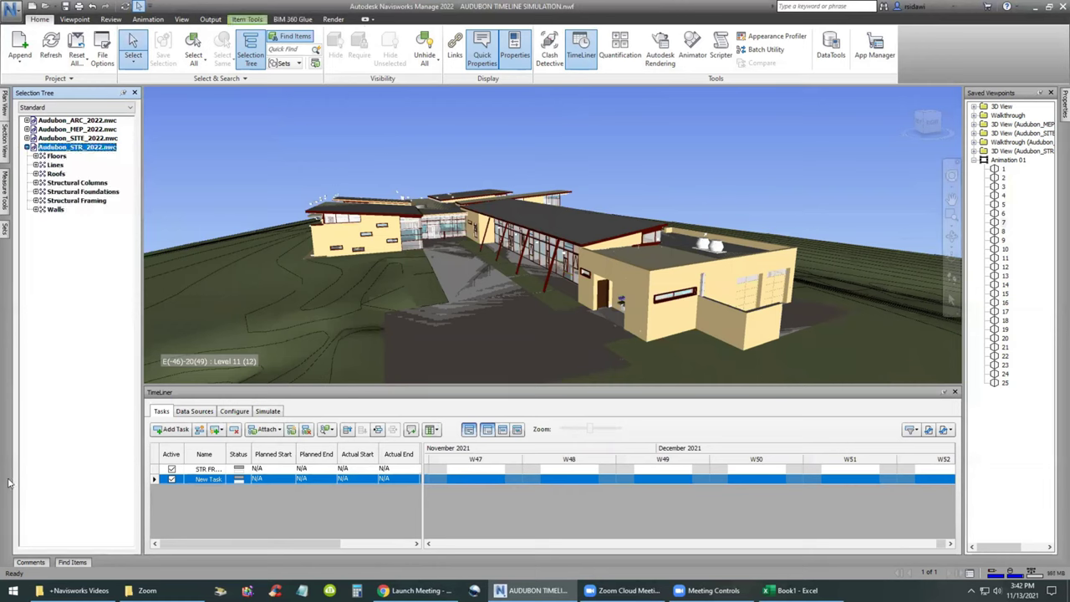
{"action": "left_click", "coordinate": [75, 200]}
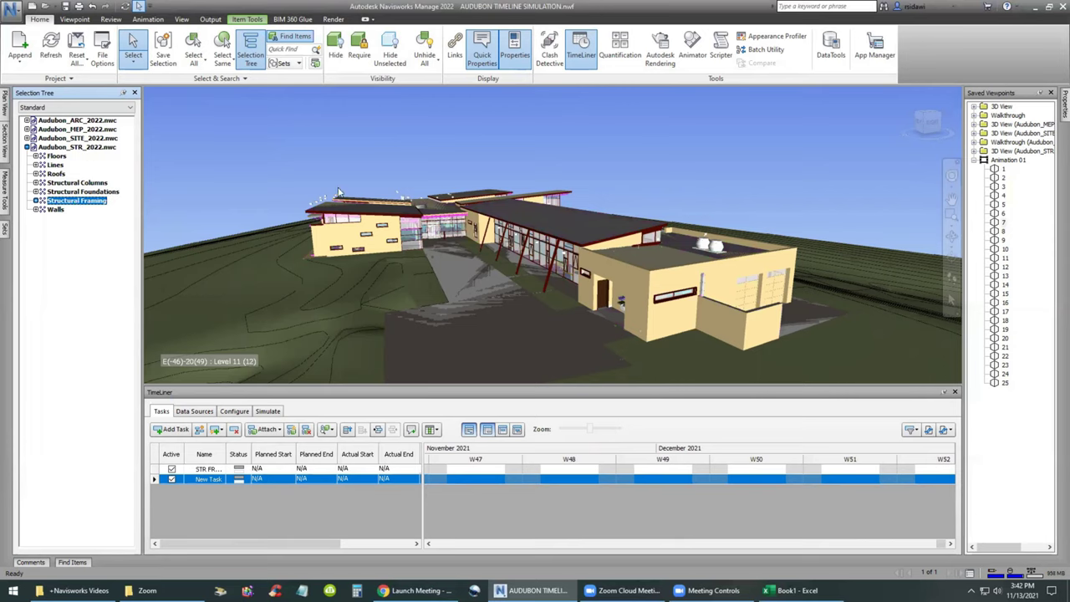
{"action": "left_click", "coordinate": [391, 57]}
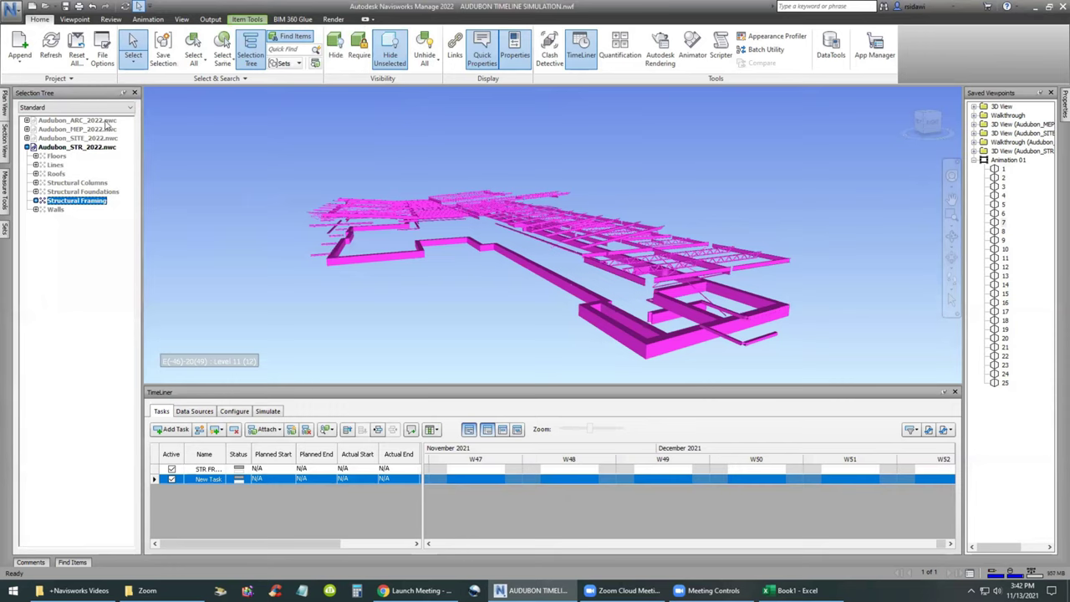
{"action": "left_click", "coordinate": [390, 54]}
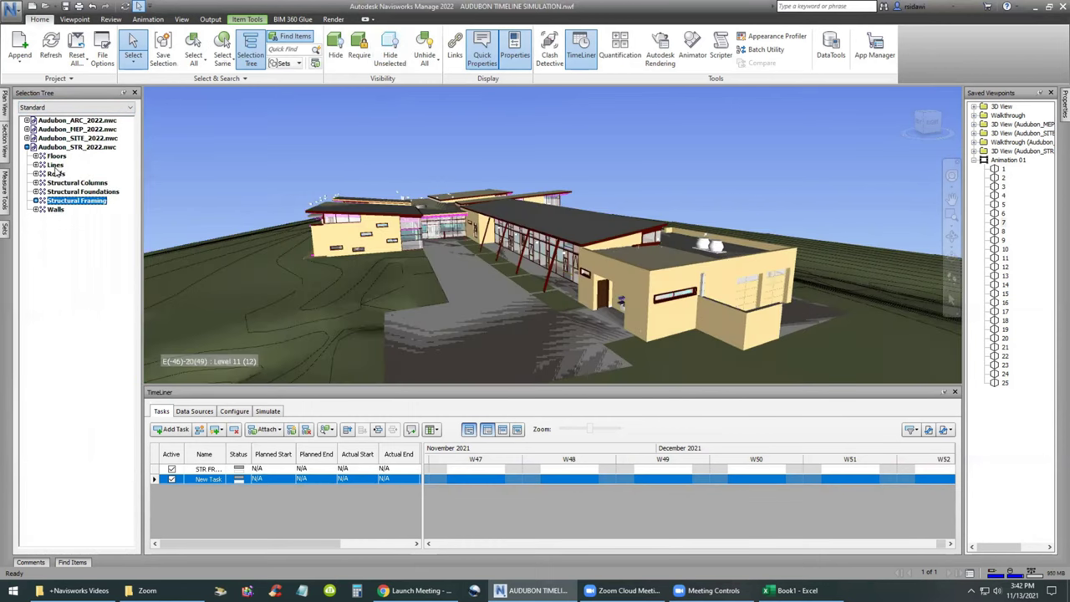
- Switch the Selection Tree to Properties and expand the Name property under Category
{"action": "left_click", "coordinate": [69, 108]}
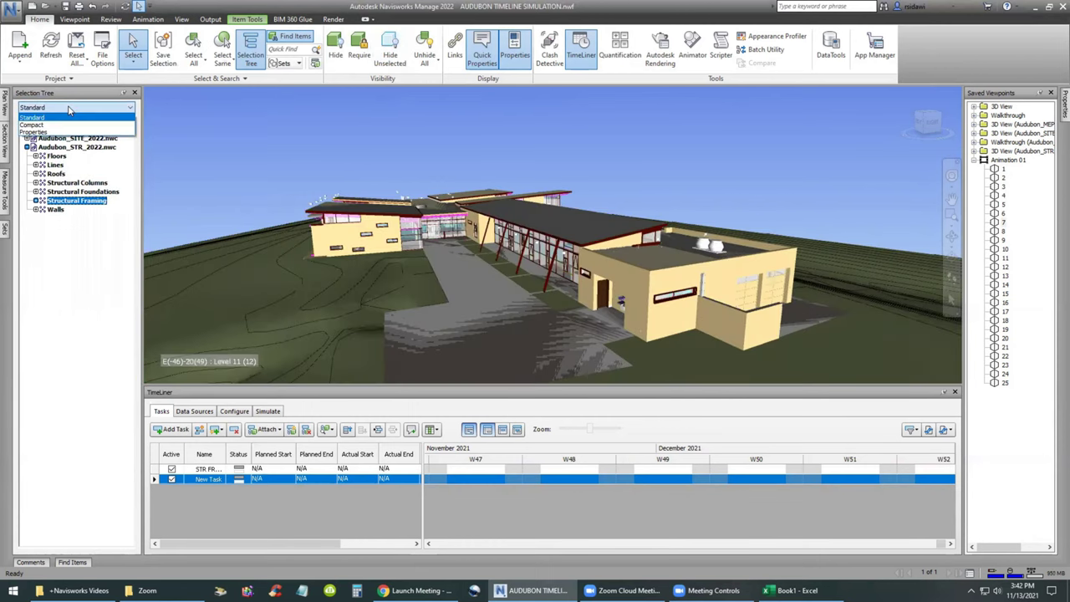
{"action": "left_click", "coordinate": [33, 133]}
{"action": "scroll", "coordinate": [138, 393], "scroll_direction": "down", "scroll_amount": 10}
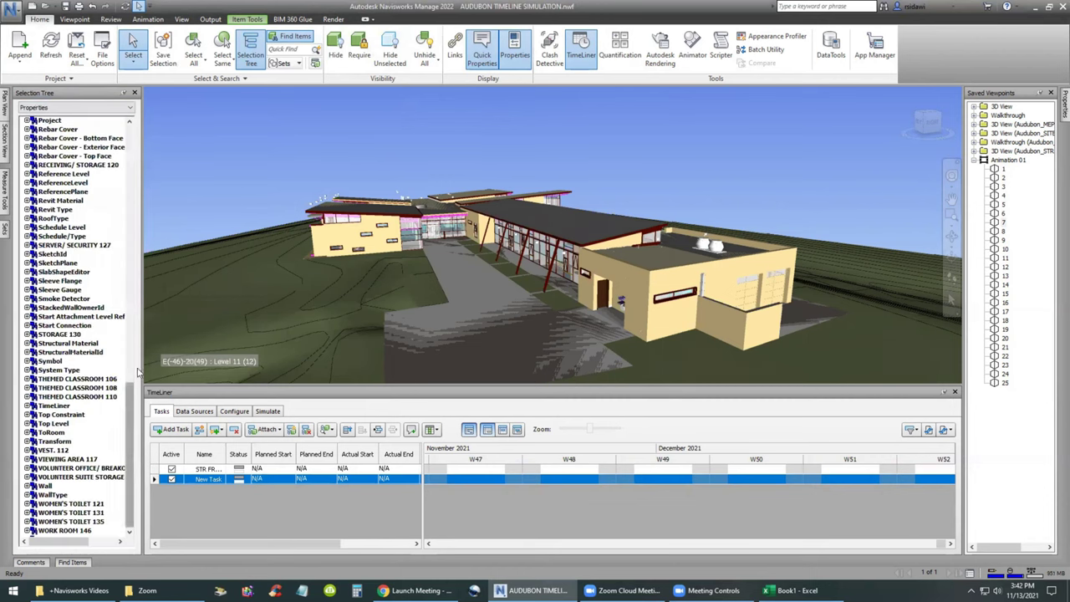
{"action": "scroll", "coordinate": [137, 372], "scroll_direction": "up", "scroll_amount": 10}
{"action": "left_click", "coordinate": [52, 219]}
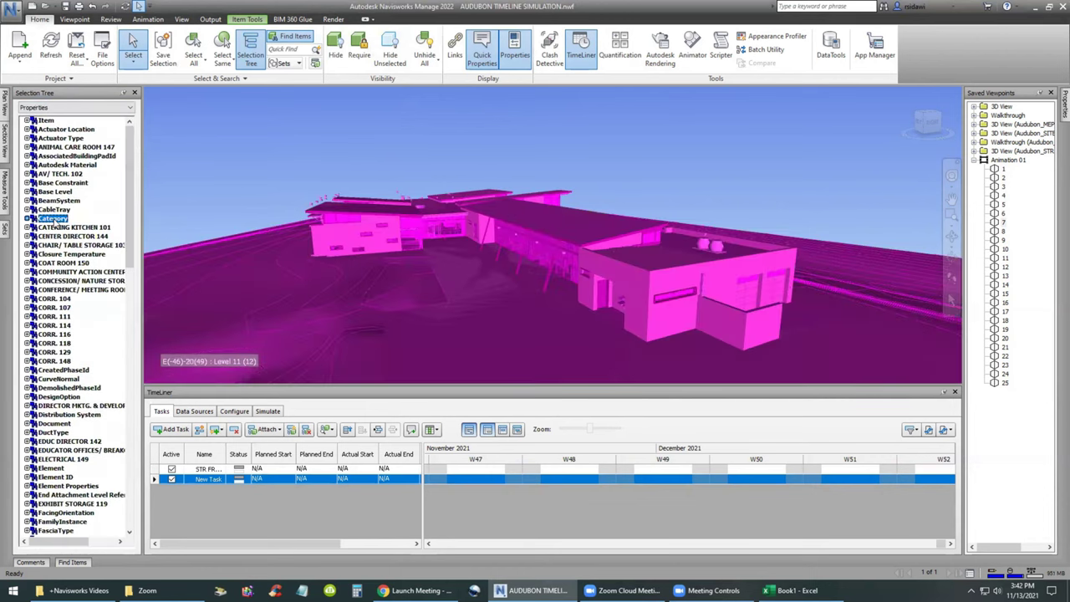
{"action": "left_click", "coordinate": [27, 218]}
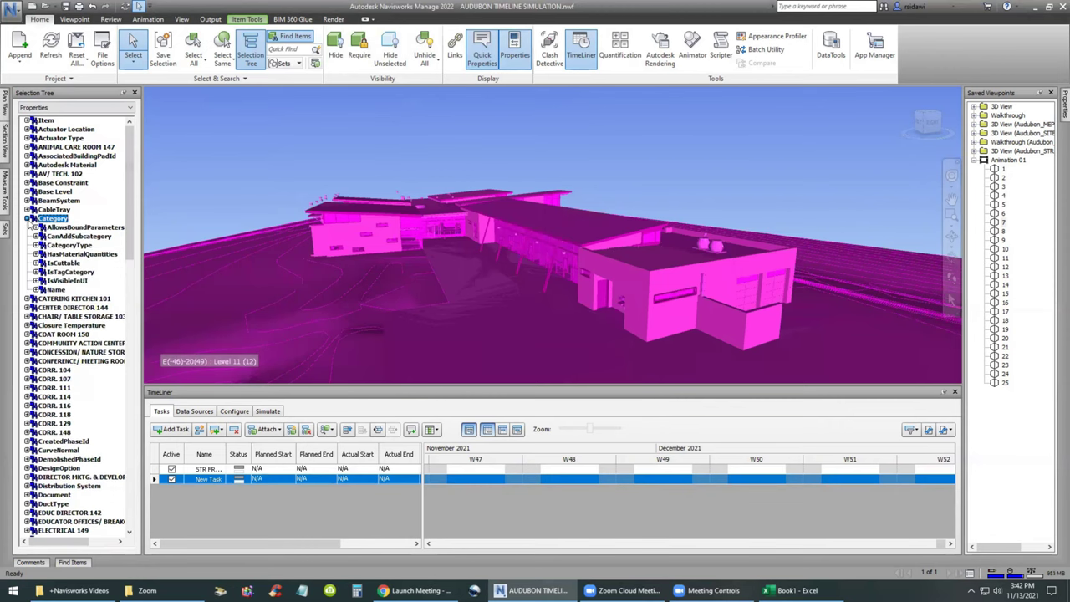
{"action": "left_click", "coordinate": [54, 290]}
{"action": "left_click", "coordinate": [37, 290]}
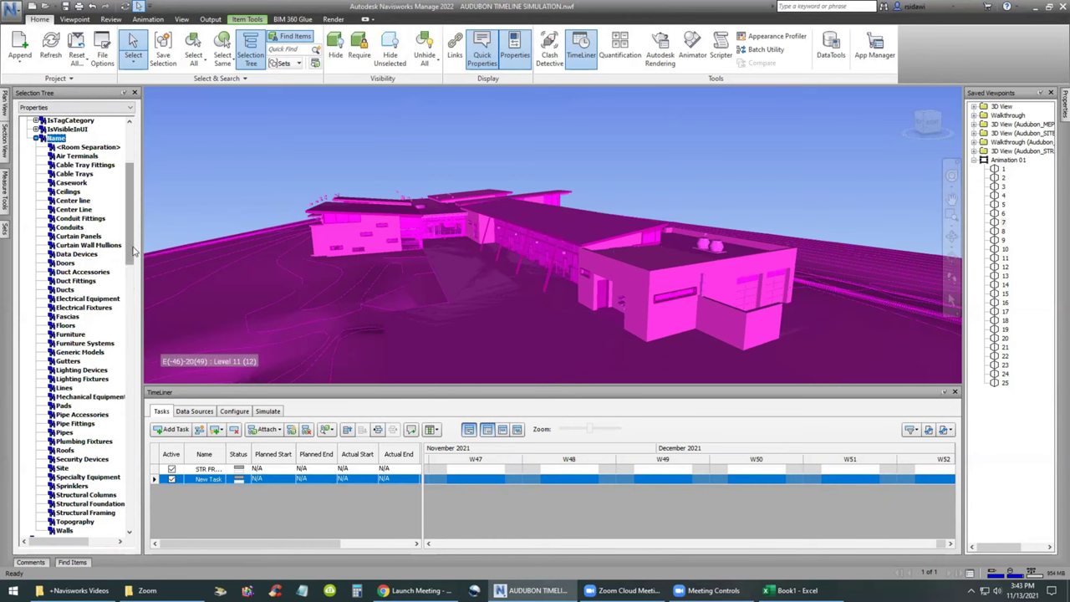
- Isolate the Structural Framing elements from the Name list and attach that selection to the STR FRAMING task
{"action": "left_click_drag", "start_coordinate": [128, 250], "coordinate": [128, 315]}
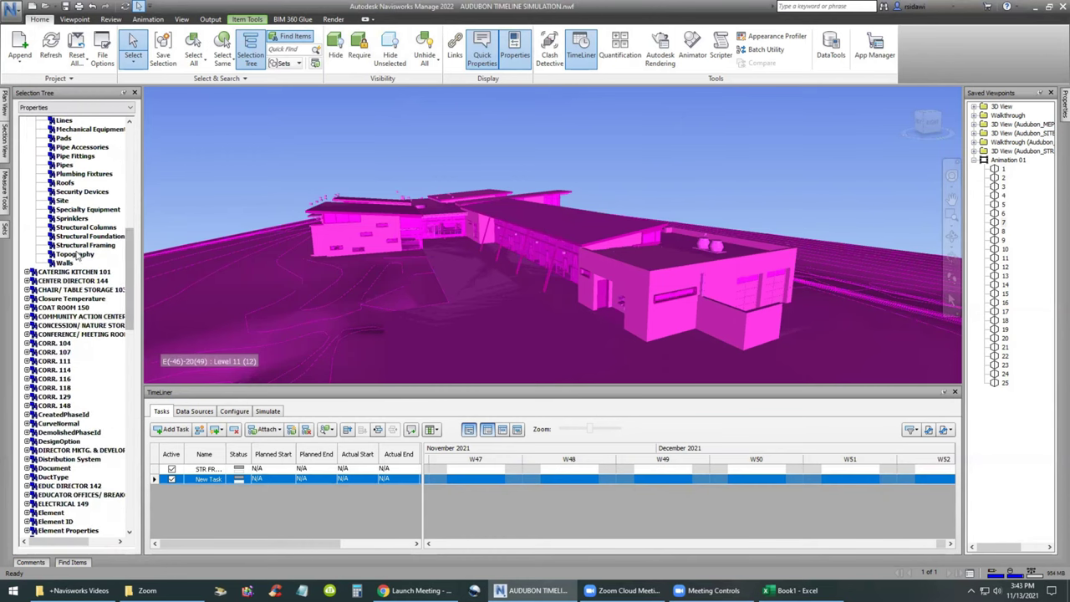
{"action": "left_click", "coordinate": [83, 245]}
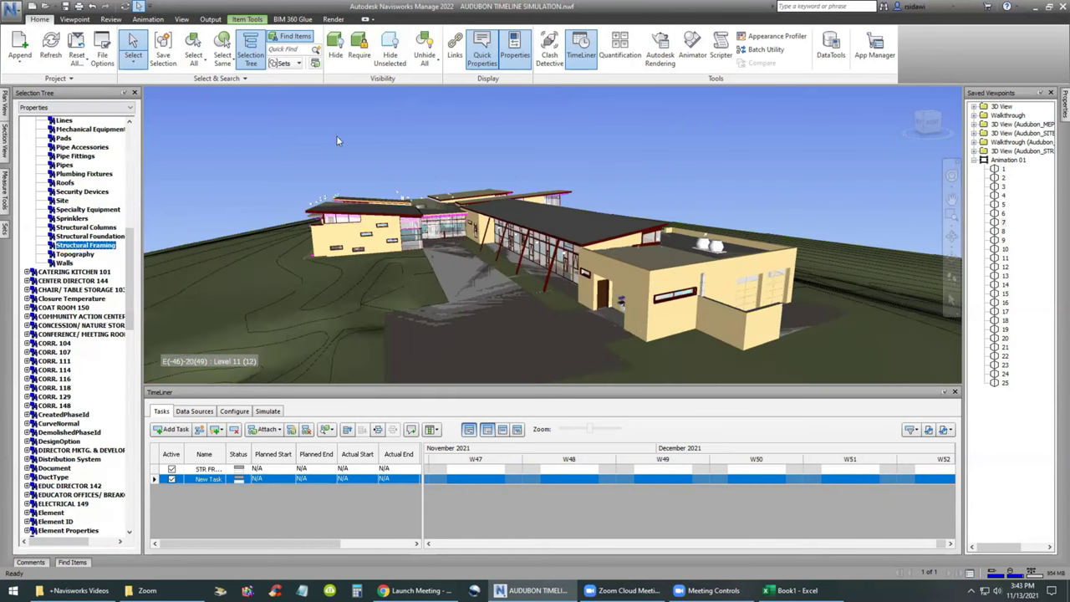
{"action": "left_click", "coordinate": [392, 57]}
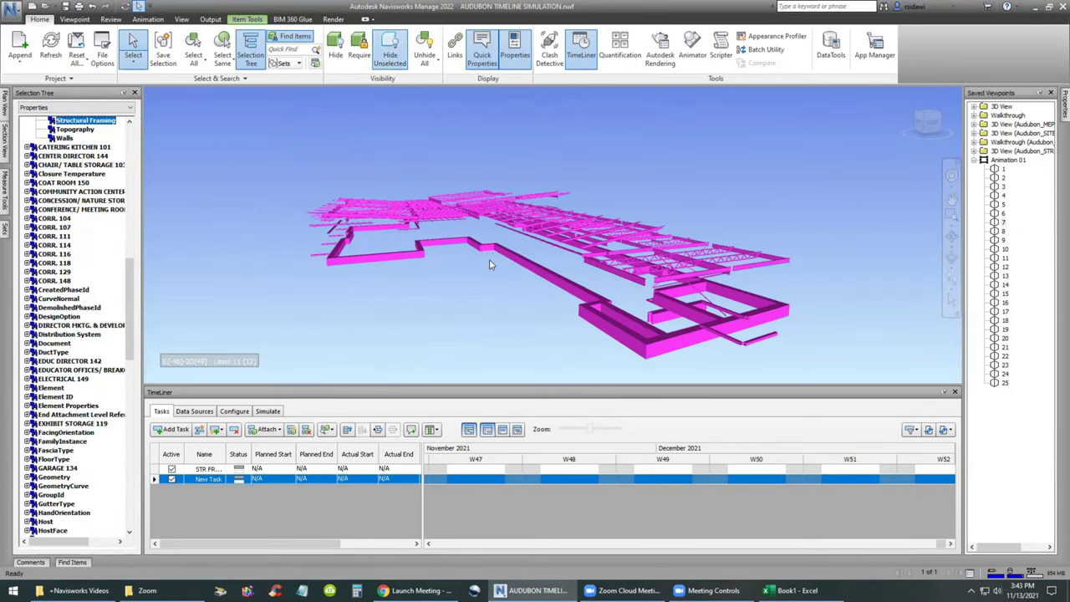
{"action": "right_click", "coordinate": [206, 470]}
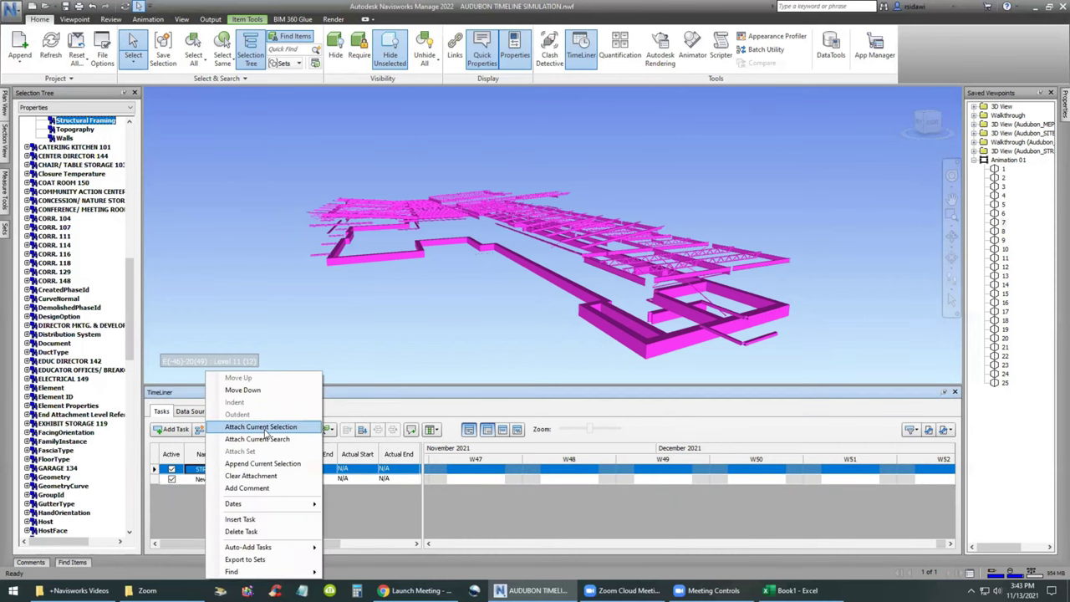
{"action": "left_click", "coordinate": [265, 433]}
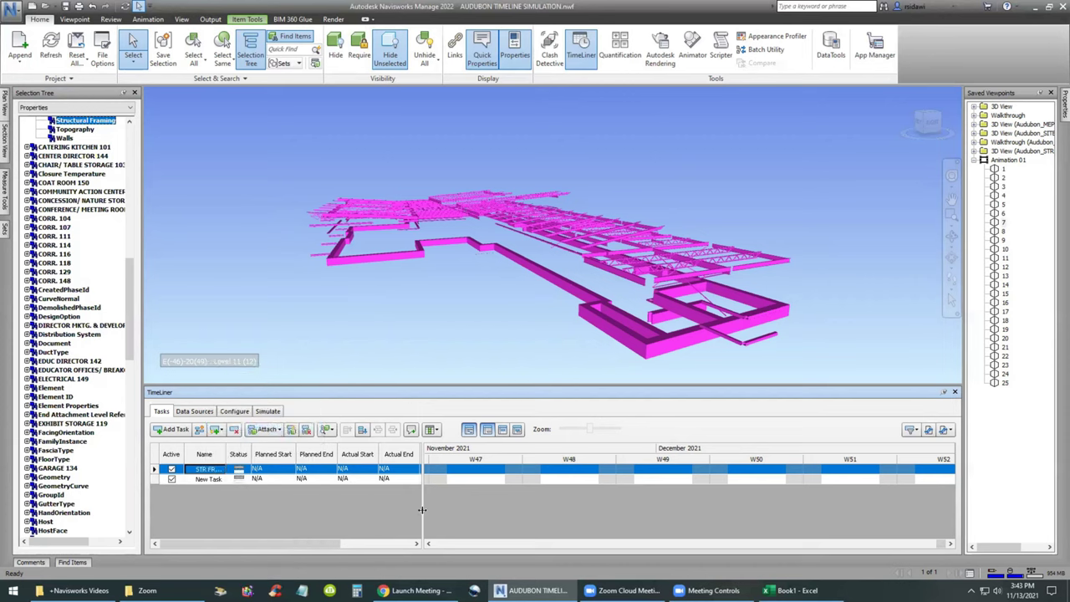
- Widen the TimeLiner task table and adjust its column widths, enlarging the Attached column and narrowing Name
{"action": "left_click_drag", "start_coordinate": [422, 507], "coordinate": [589, 504]}
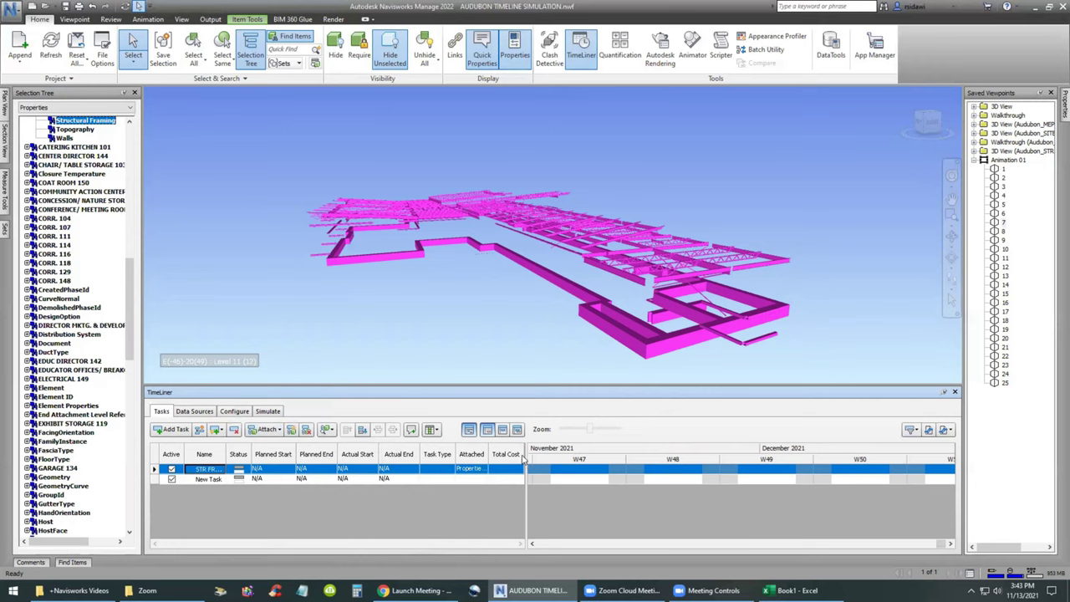
{"action": "double_click", "coordinate": [456, 453]}
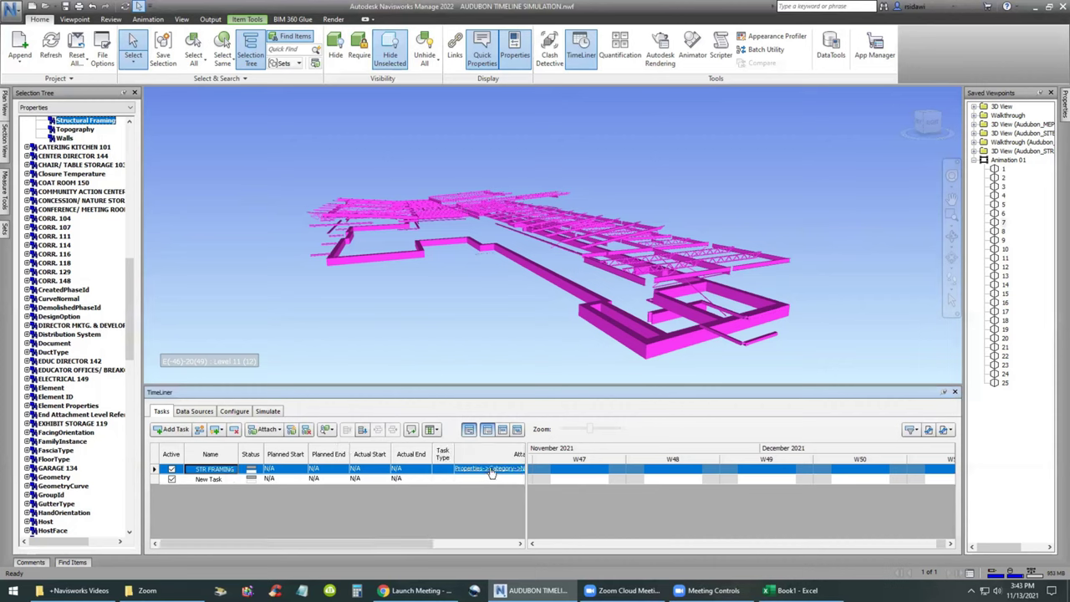
{"action": "double_click", "coordinate": [389, 453]}
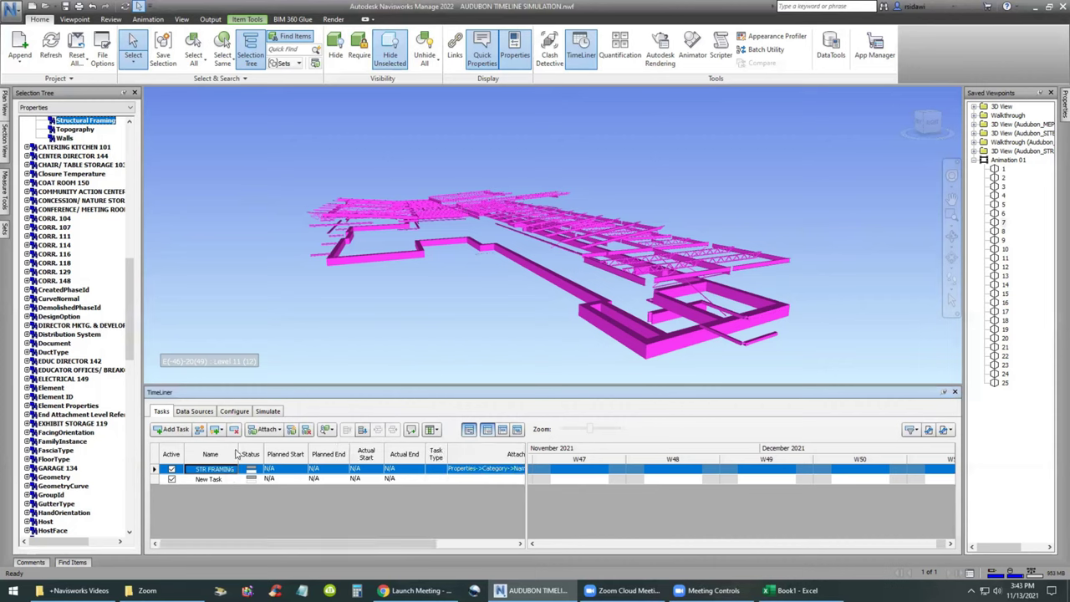
{"action": "left_click_drag", "start_coordinate": [236, 452], "coordinate": [223, 451]}
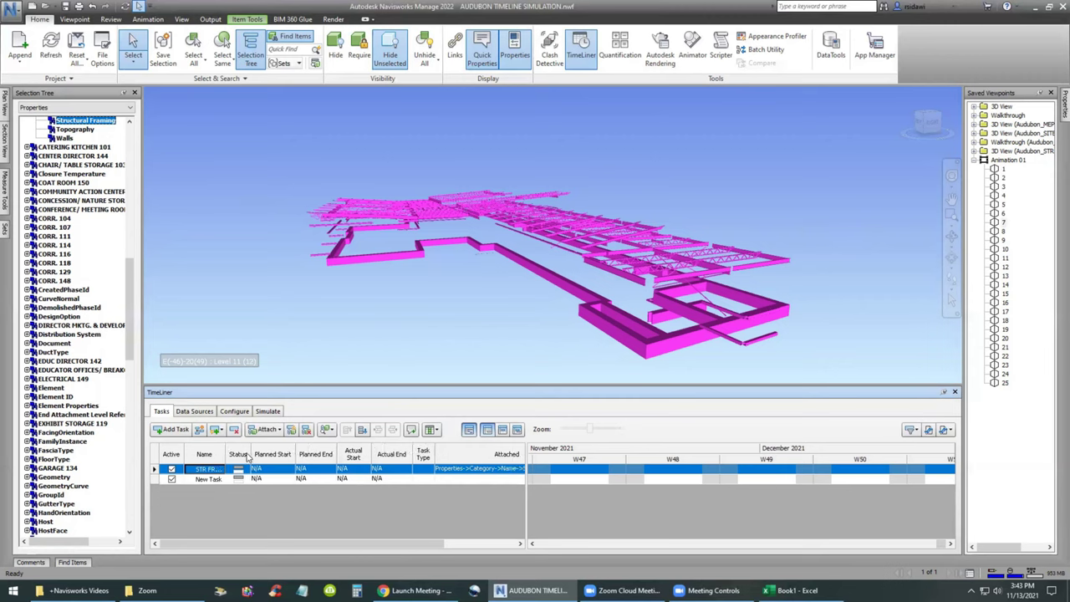
- Fit the Planned Start, Planned End, Actual Start and Actual End columns to their contents and clear the model selection
{"action": "double_click", "coordinate": [294, 452]}
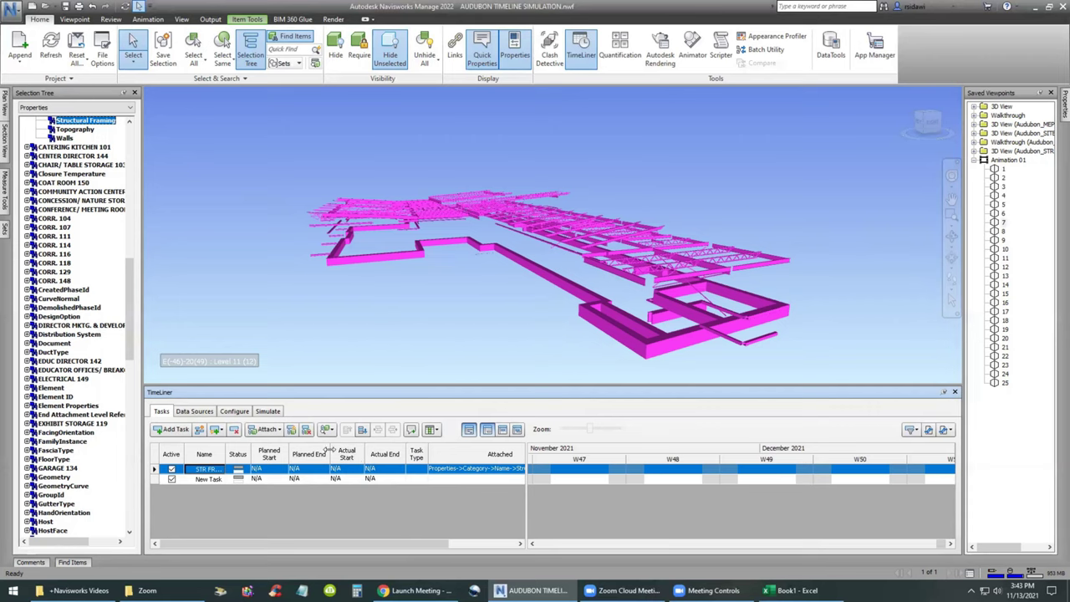
{"action": "double_click", "coordinate": [328, 452]}
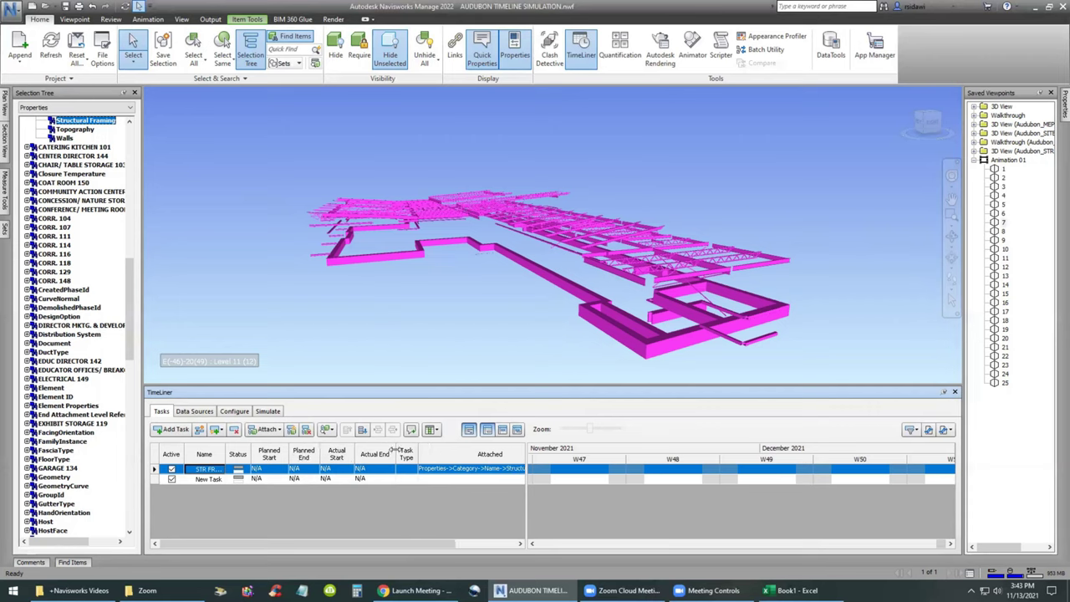
{"action": "double_click", "coordinate": [388, 452]}
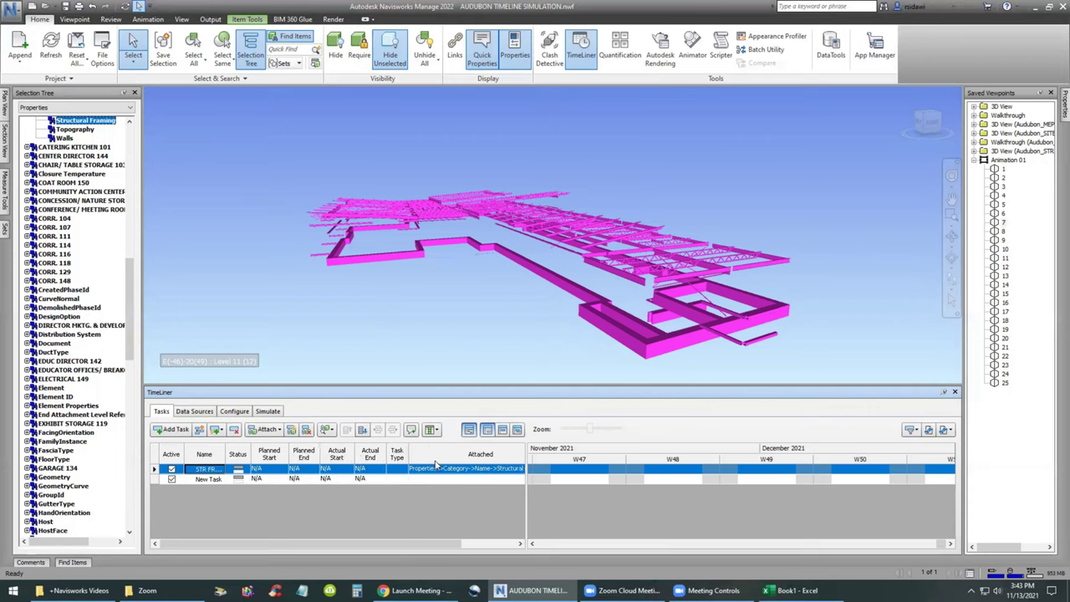
{"action": "left_click", "coordinate": [519, 470]}
{"action": "left_click", "coordinate": [237, 256]}
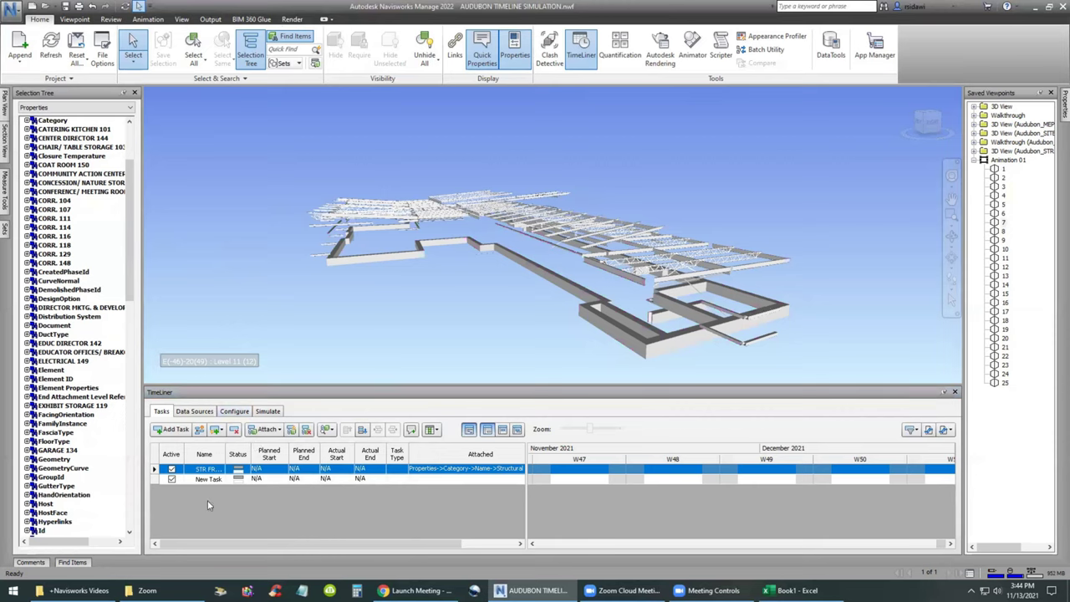
- Delete both the New Task and STR FRAMING tasks from the TimeLiner task list
{"action": "right_click", "coordinate": [199, 479]}
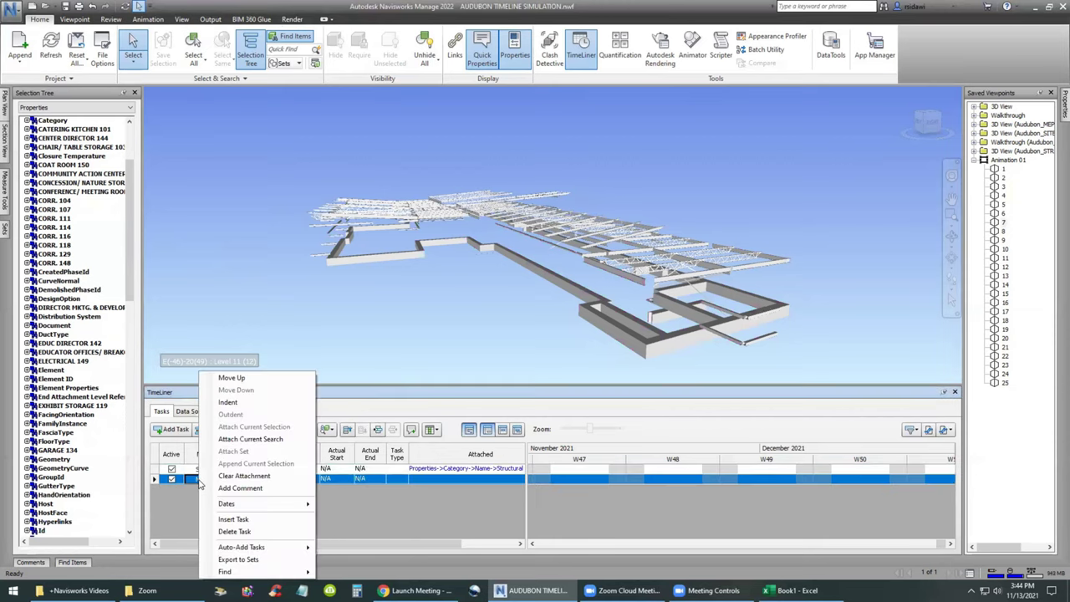
{"action": "left_click", "coordinate": [223, 531]}
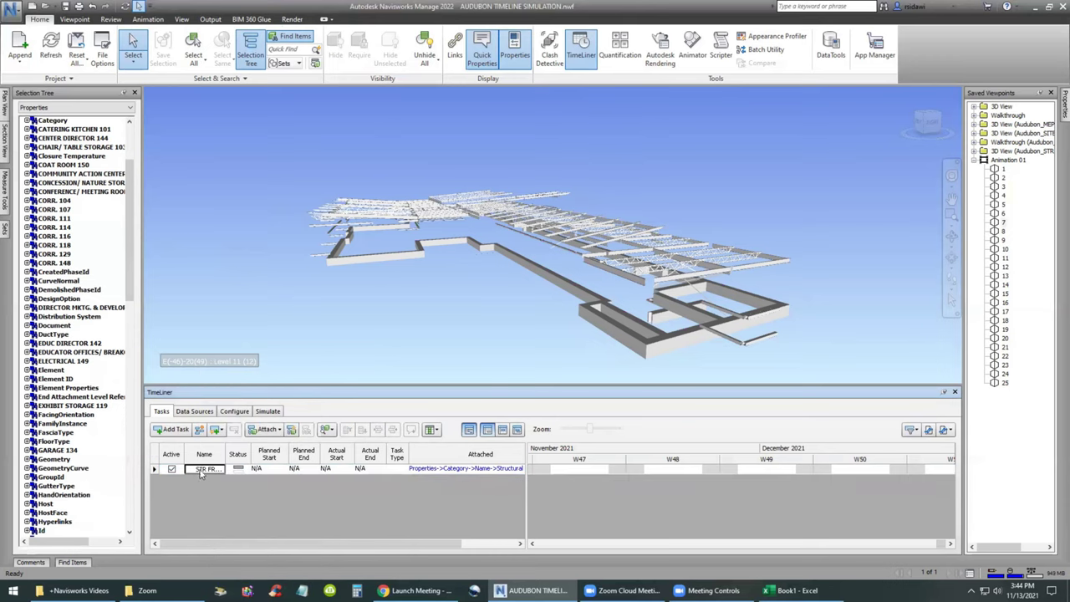
{"action": "right_click", "coordinate": [201, 473]}
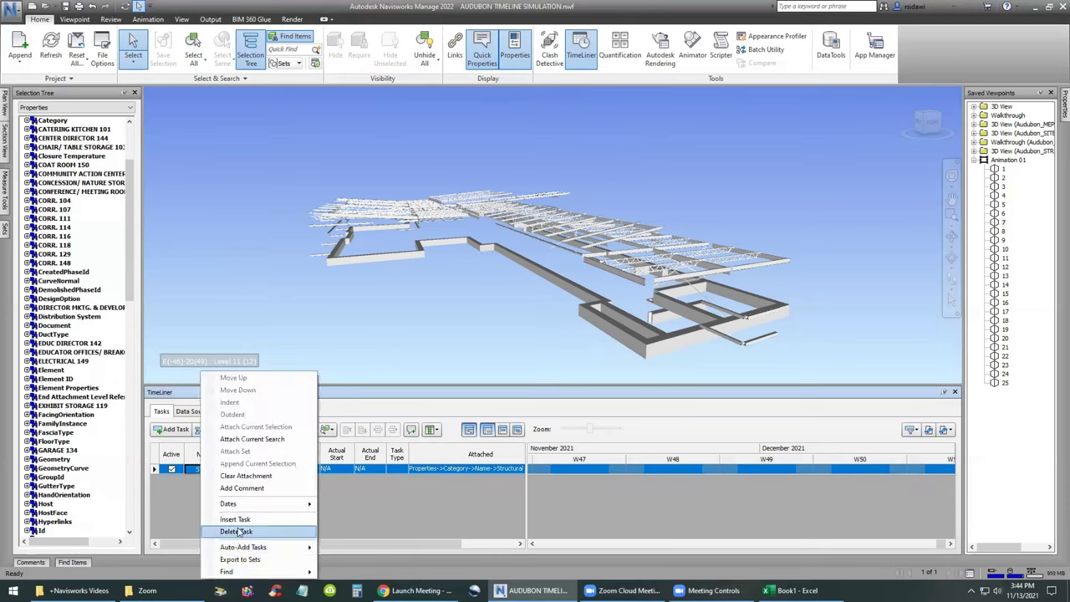
{"action": "left_click", "coordinate": [238, 532]}
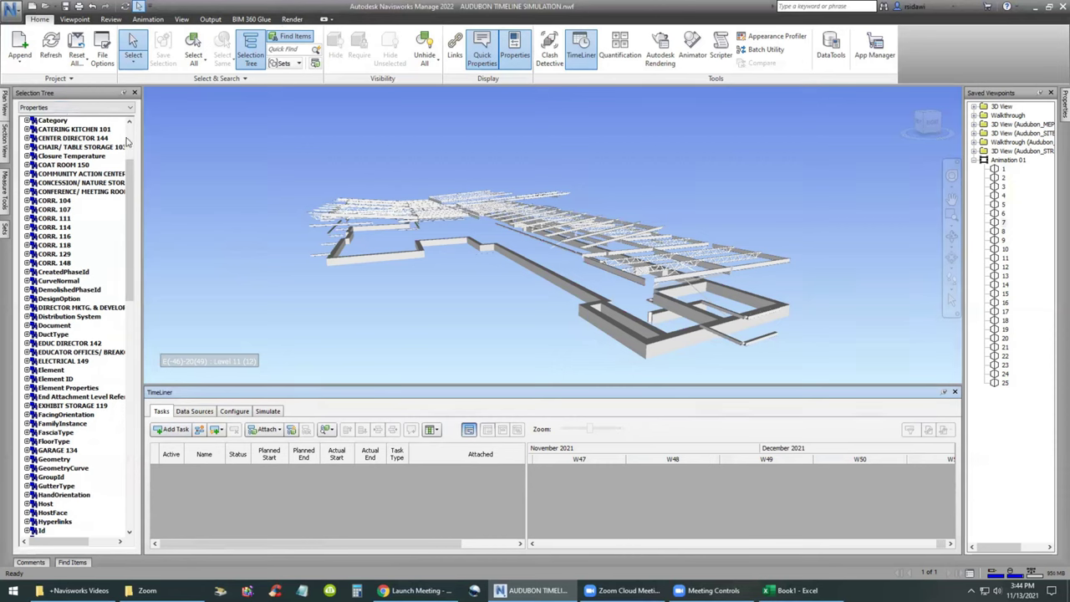
- Return the Selection Tree to Standard with Audubon_STR_2022.nwc collapsed, and unhide all model elements
{"action": "left_click", "coordinate": [75, 107]}
{"action": "left_click", "coordinate": [55, 120]}
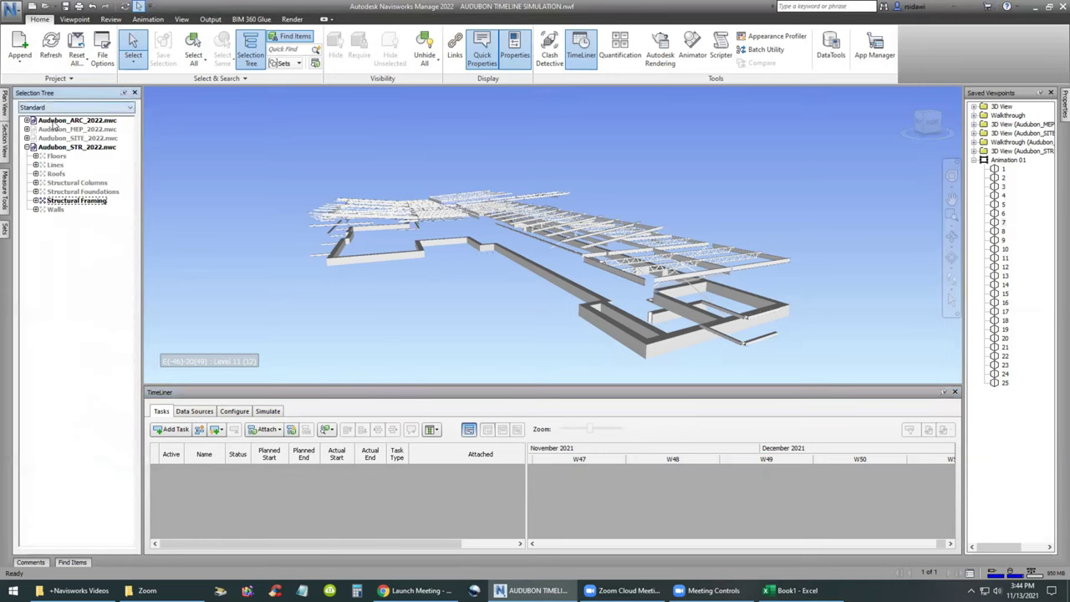
{"action": "left_click", "coordinate": [27, 147]}
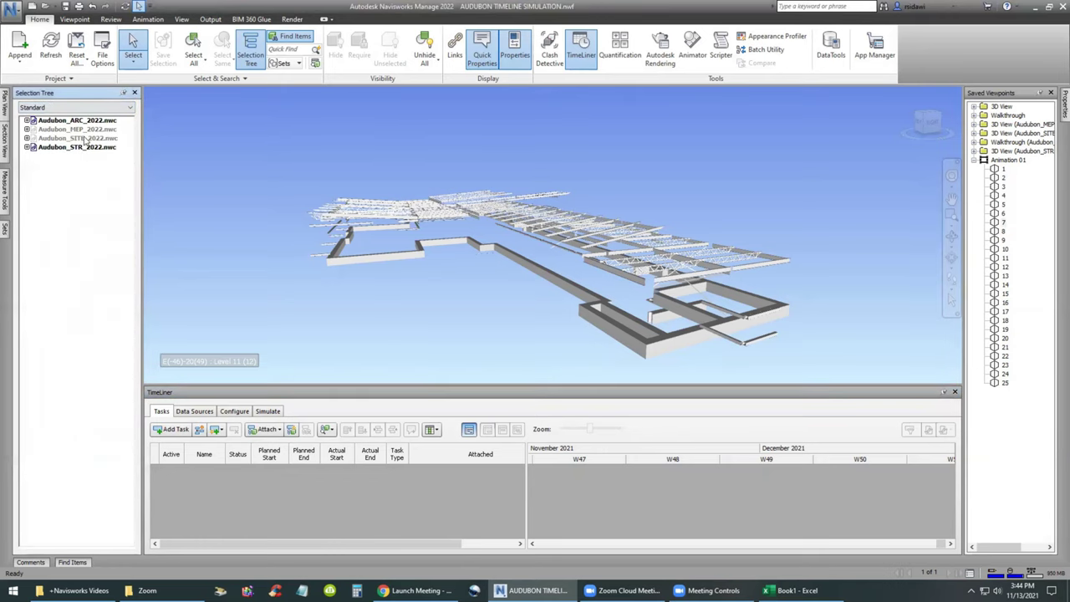
{"action": "left_click", "coordinate": [426, 50]}
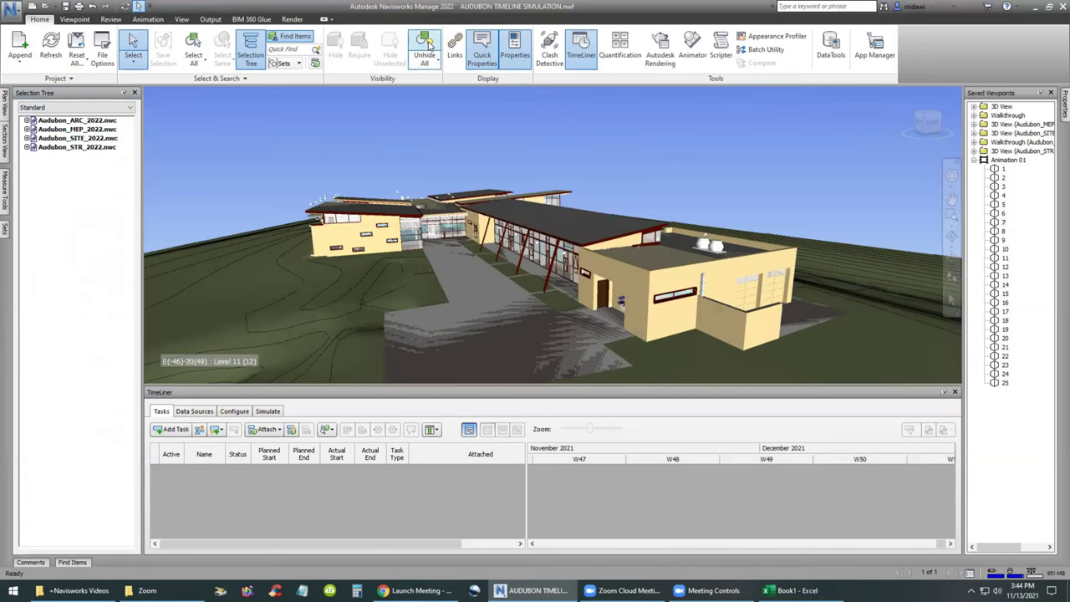
- Auto-hide the Selection Tree and open the Sets window for managing sets
{"action": "left_click", "coordinate": [123, 94]}
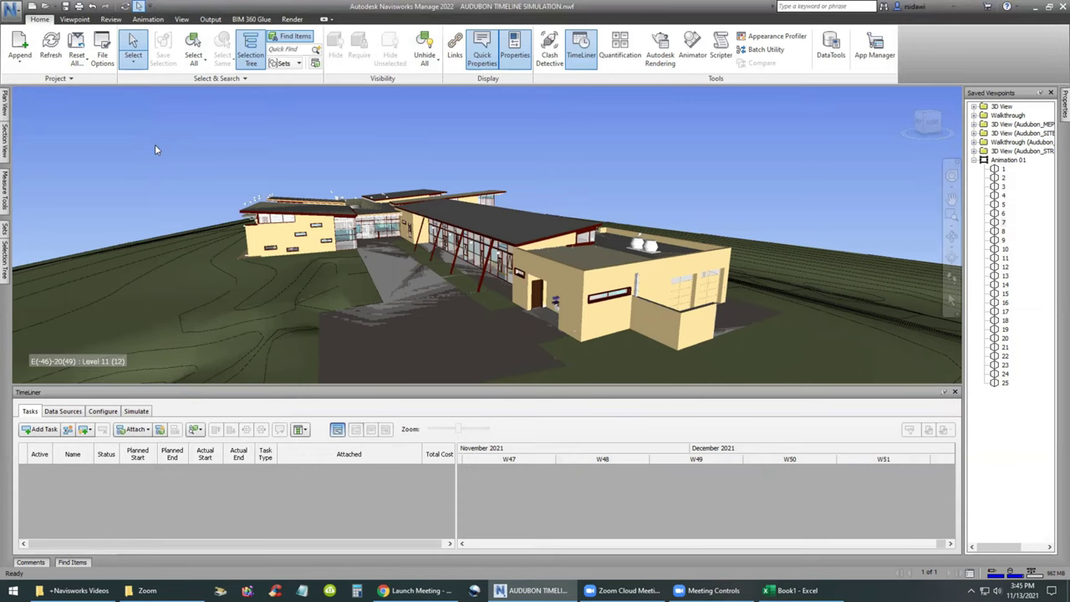
{"action": "left_click", "coordinate": [298, 64]}
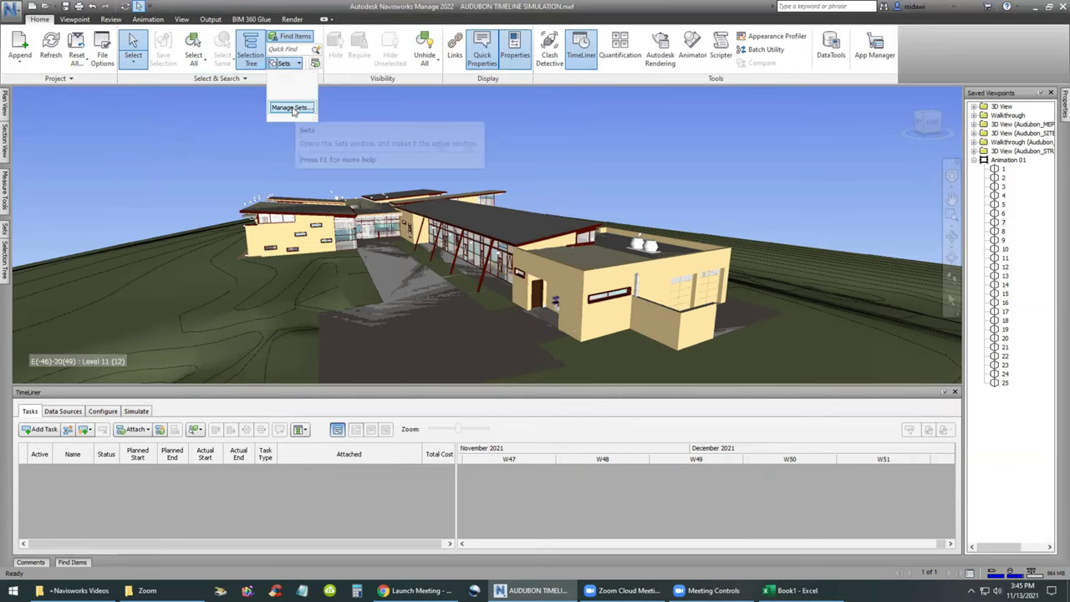
{"action": "left_click", "coordinate": [292, 109]}
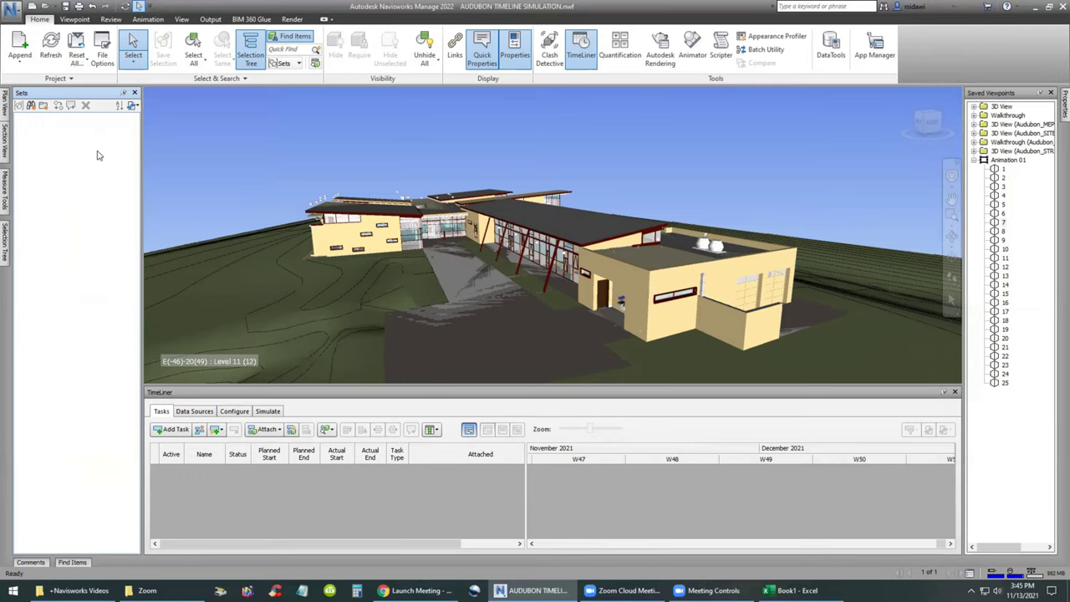
- Import the search sets from the AUDUBON SEARCH SETS XML file in the Audubon 2022 folder
{"action": "left_click", "coordinate": [132, 106]}
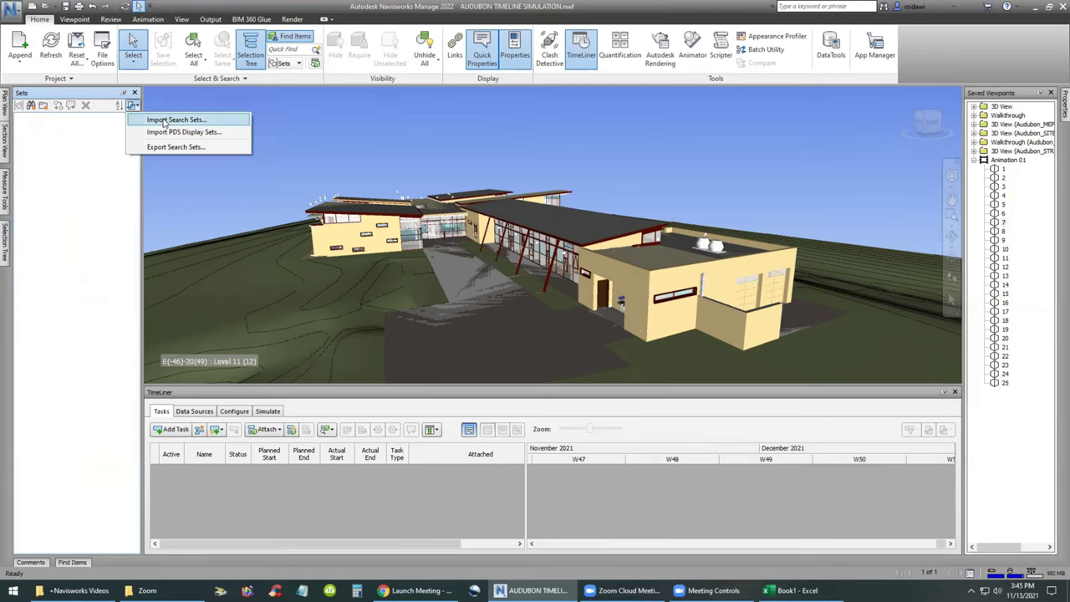
{"action": "left_click", "coordinate": [165, 120]}
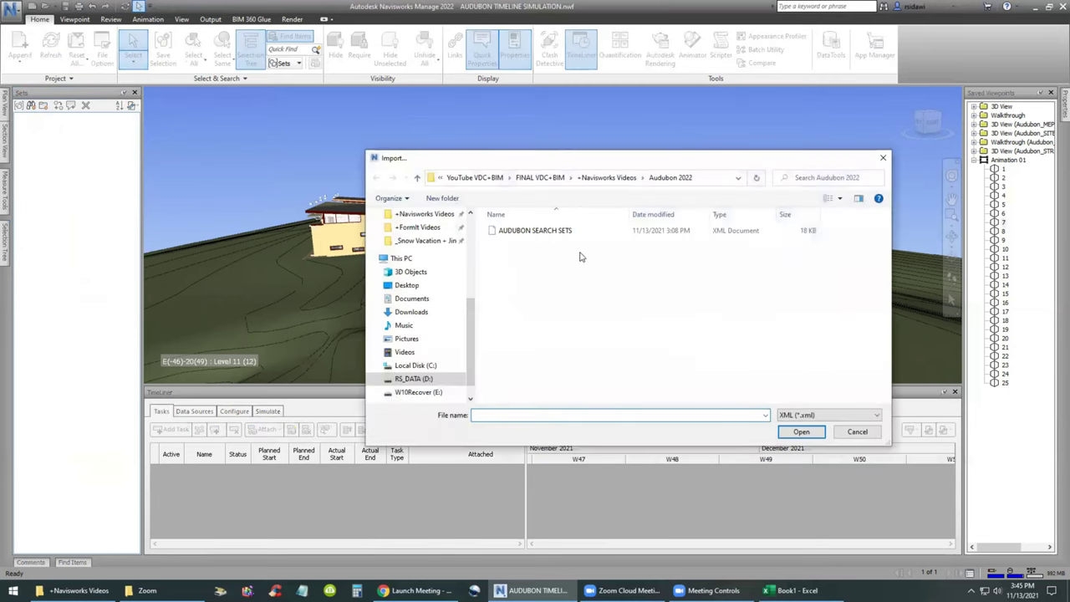
{"action": "left_click", "coordinate": [567, 238]}
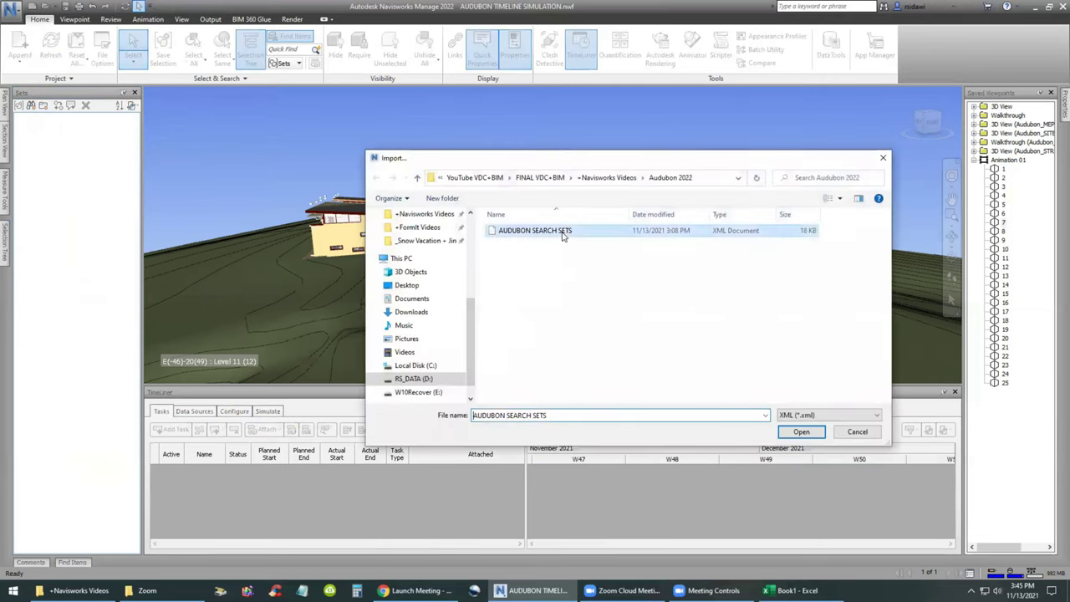
{"action": "left_click", "coordinate": [744, 238]}
{"action": "left_click", "coordinate": [815, 432]}
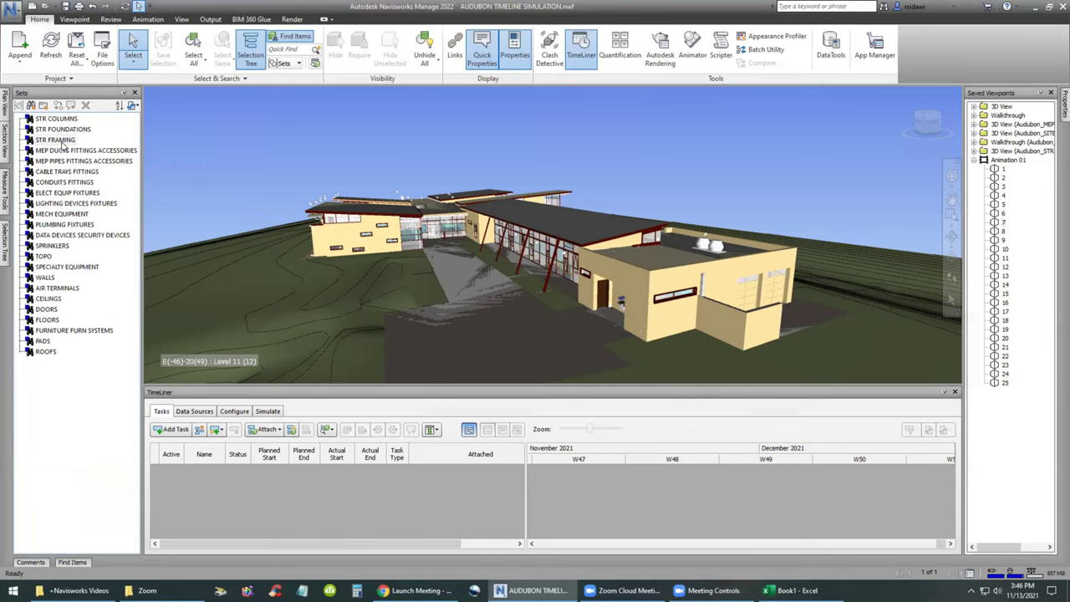
- Check the STR FRAMING and MEP DUCTS FITTINGS ACCESSORIES search sets by isolating each one's elements in the model
{"action": "left_click", "coordinate": [61, 144]}
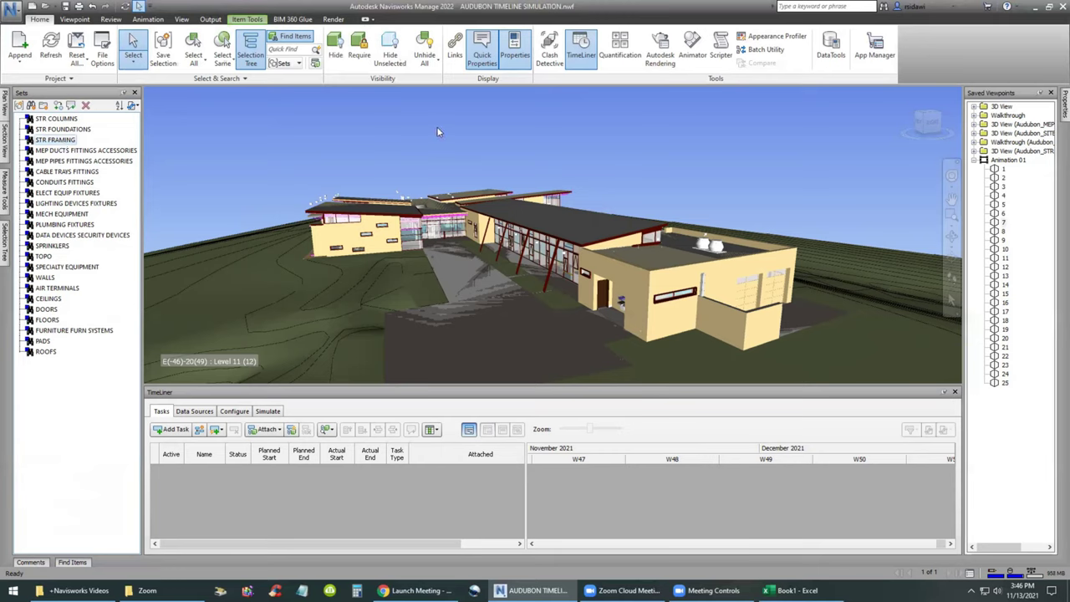
{"action": "left_click", "coordinate": [391, 52]}
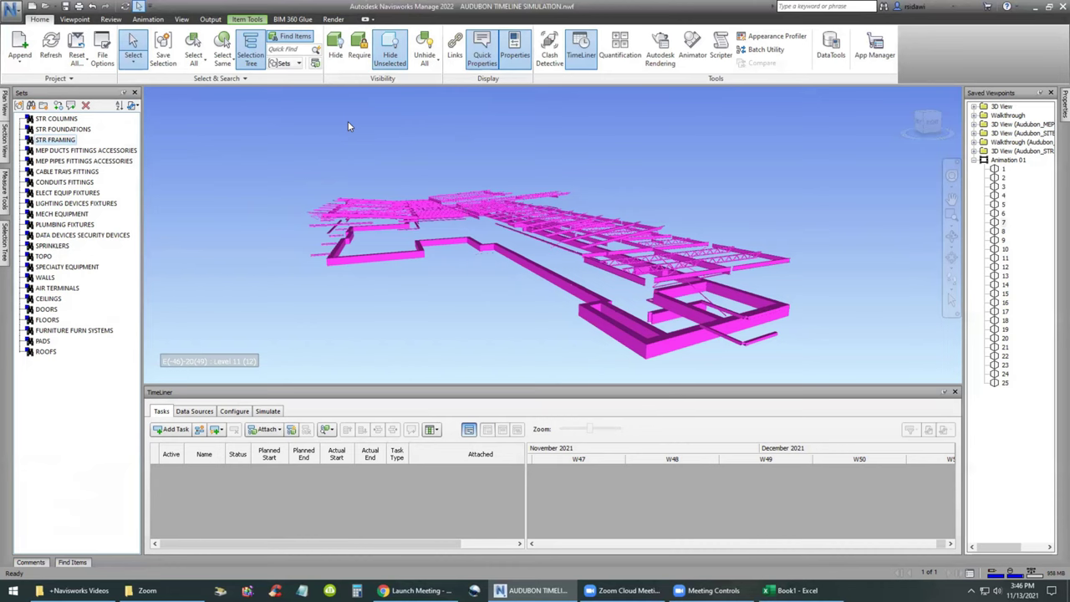
{"action": "left_click", "coordinate": [389, 46]}
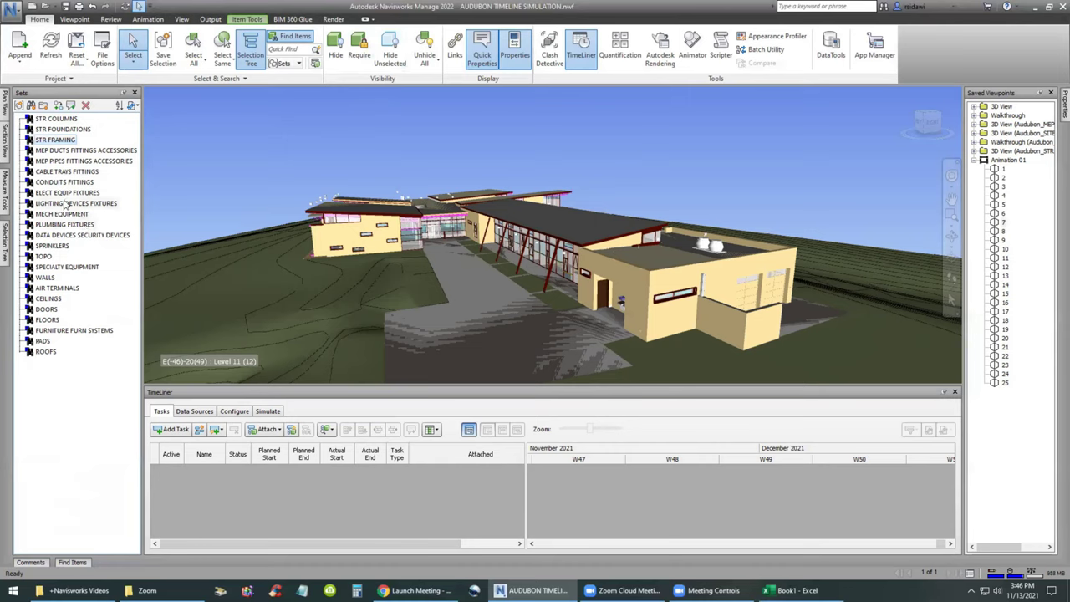
{"action": "left_click", "coordinate": [69, 154]}
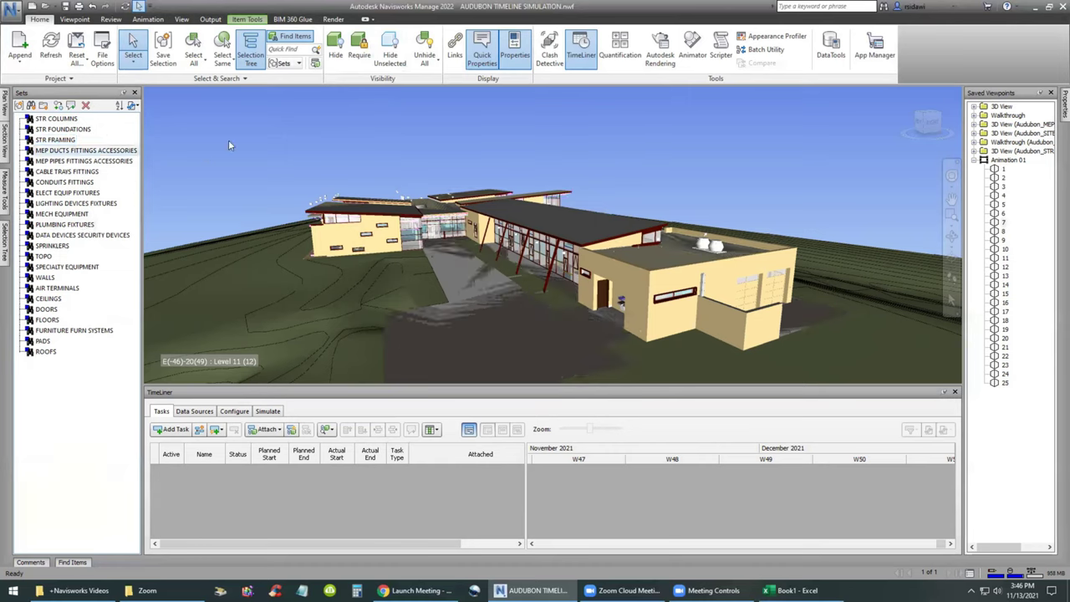
{"action": "left_click", "coordinate": [388, 55]}
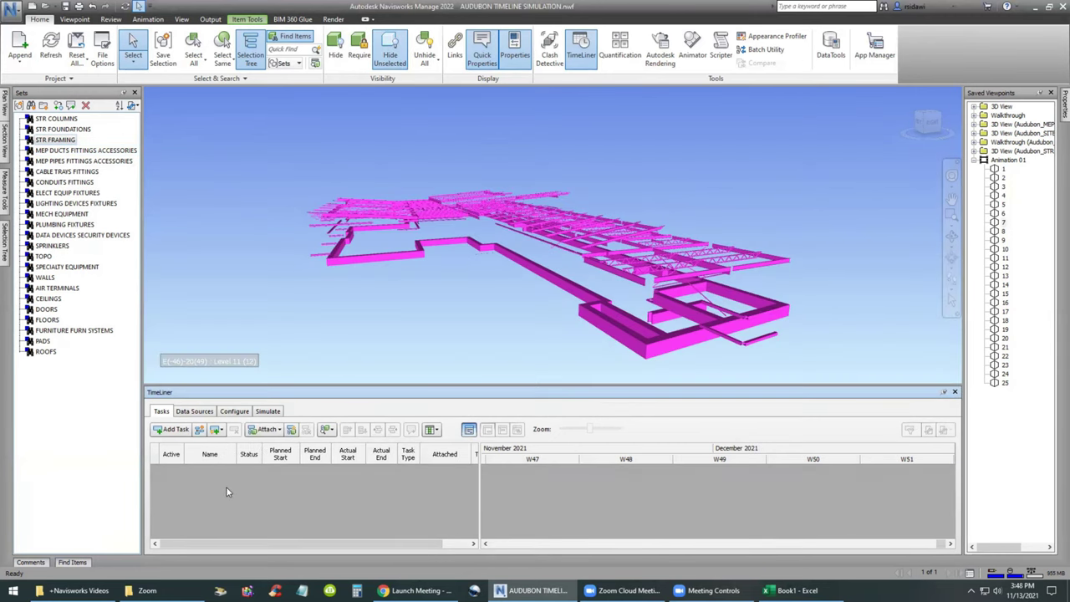
- Auto-add a TimeLiner task for every set
{"action": "right_click", "coordinate": [226, 492]}
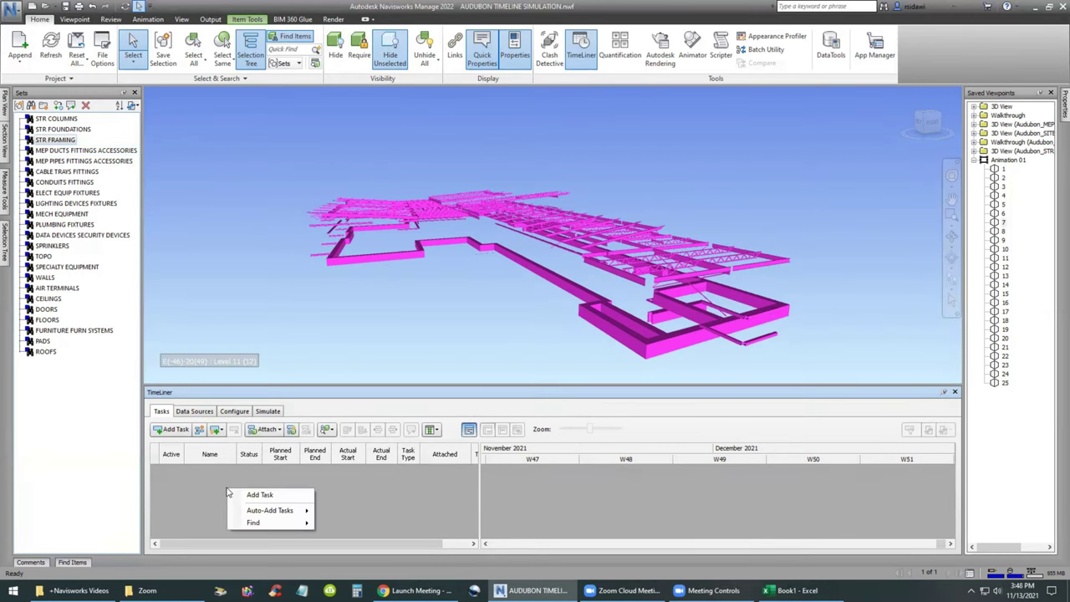
{"action": "mouse_move", "coordinate": [301, 514]}
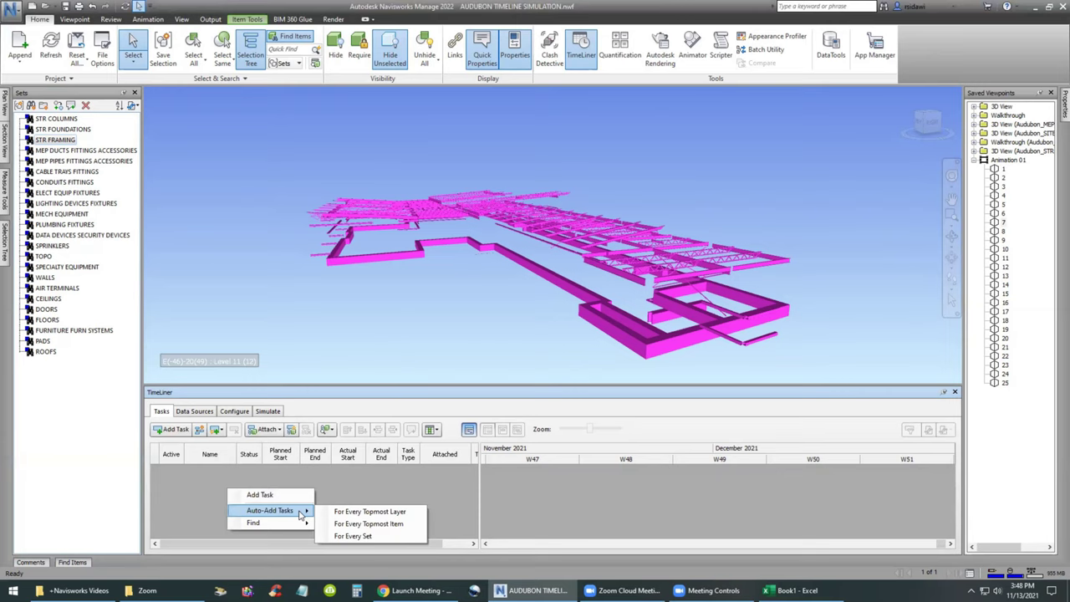
{"action": "left_click", "coordinate": [373, 538]}
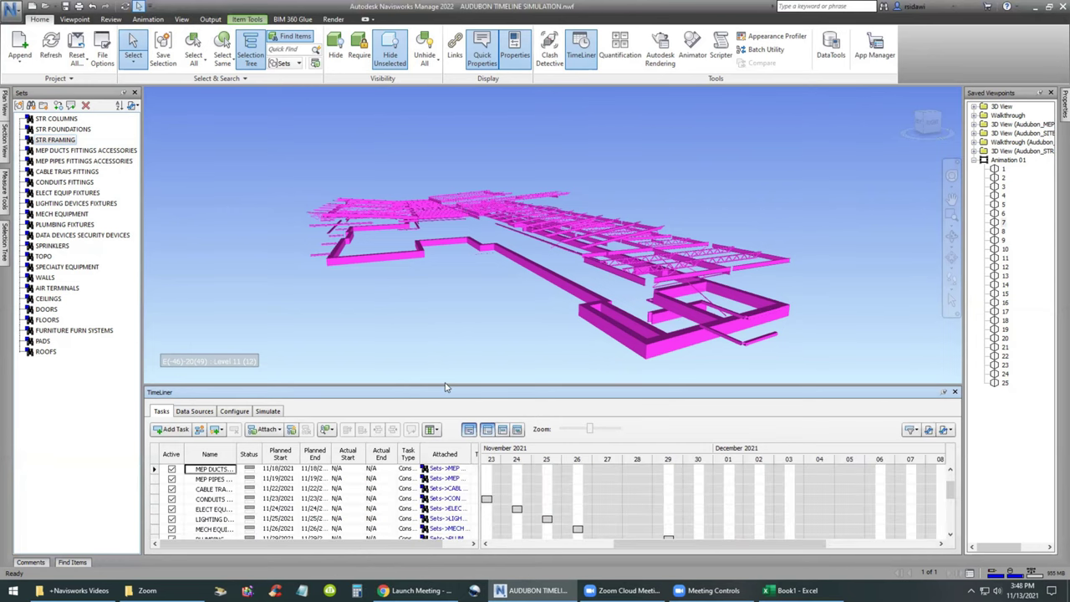
- Make TimeLiner taller to show more tasks, and widen the task table and its Attached column to show the set names
{"action": "left_click_drag", "start_coordinate": [441, 368], "coordinate": [442, 270]}
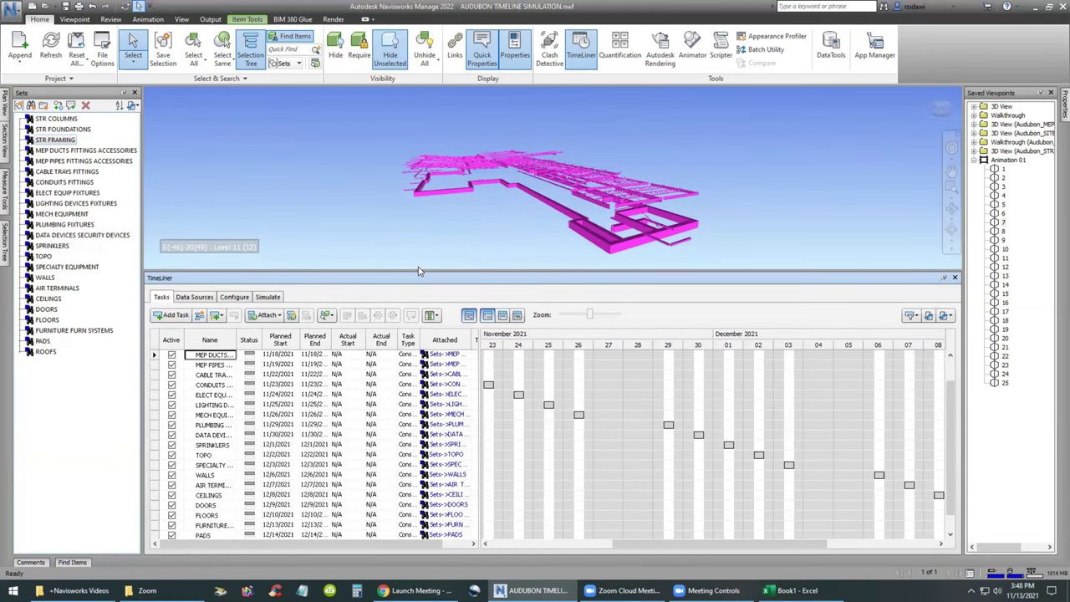
{"action": "left_click_drag", "start_coordinate": [420, 249], "coordinate": [421, 250]}
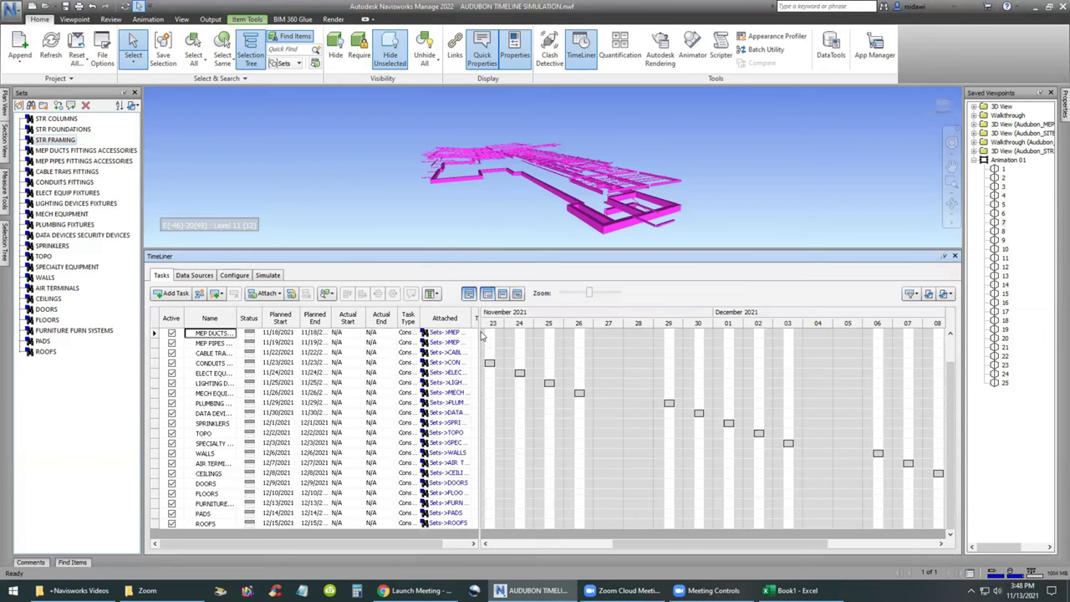
{"action": "mouse_move", "coordinate": [480, 330]}
{"action": "left_mouse_down"}
{"action": "mouse_move", "coordinate": [518, 331]}
{"action": "mouse_move", "coordinate": [476, 327]}
{"action": "mouse_move", "coordinate": [495, 333]}
{"action": "left_mouse_up"}
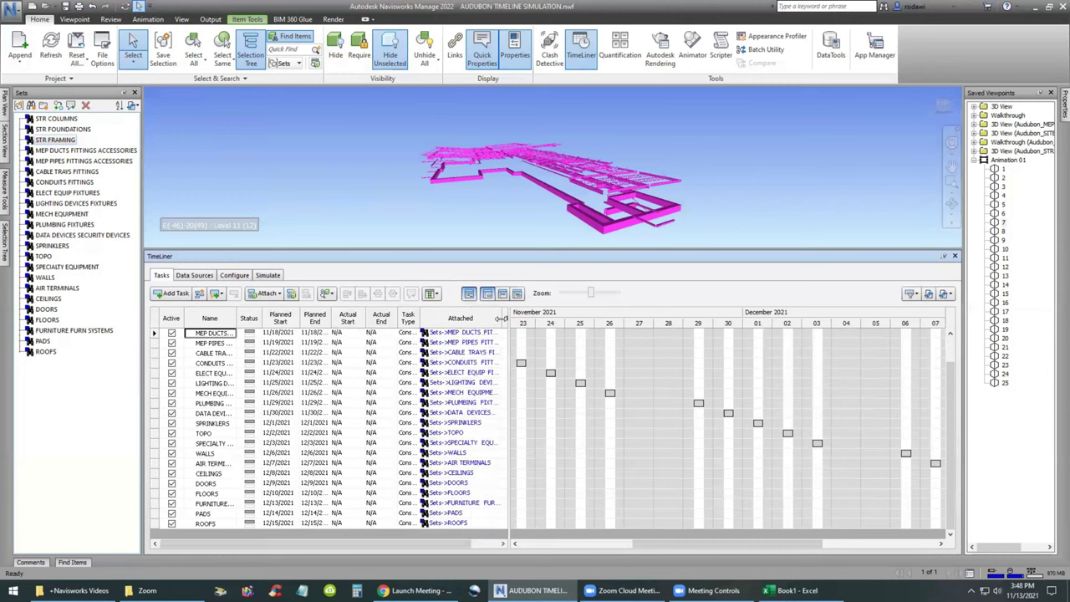
{"action": "left_click_drag", "start_coordinate": [509, 339], "coordinate": [550, 318]}
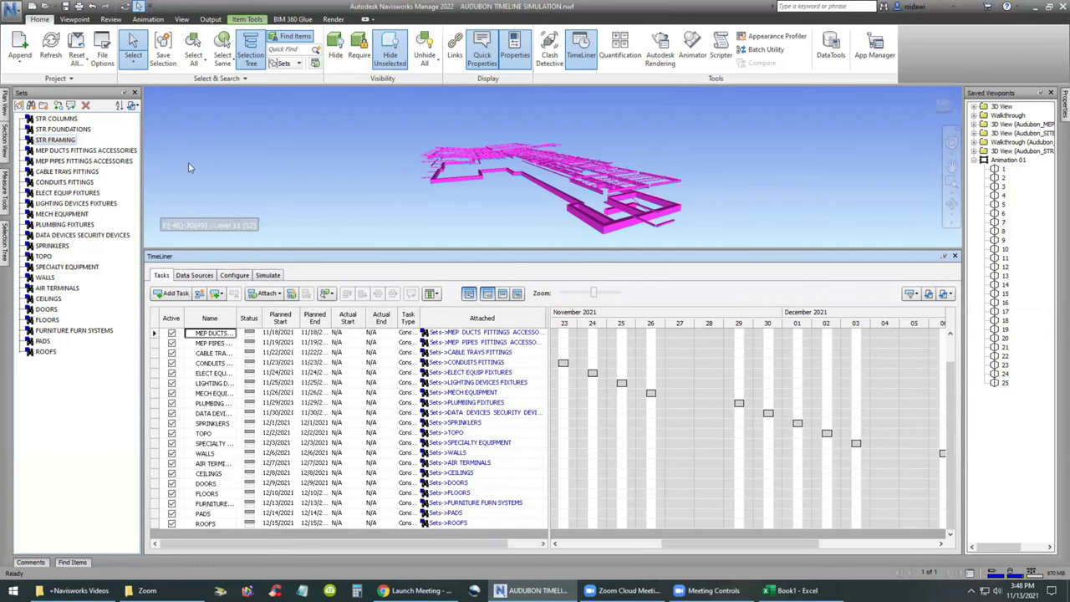
- Auto-hide the Sets and Saved Viewpoints windows, and reduce TimeLiner's height slightly to enlarge the model view
{"action": "left_click", "coordinate": [123, 94]}
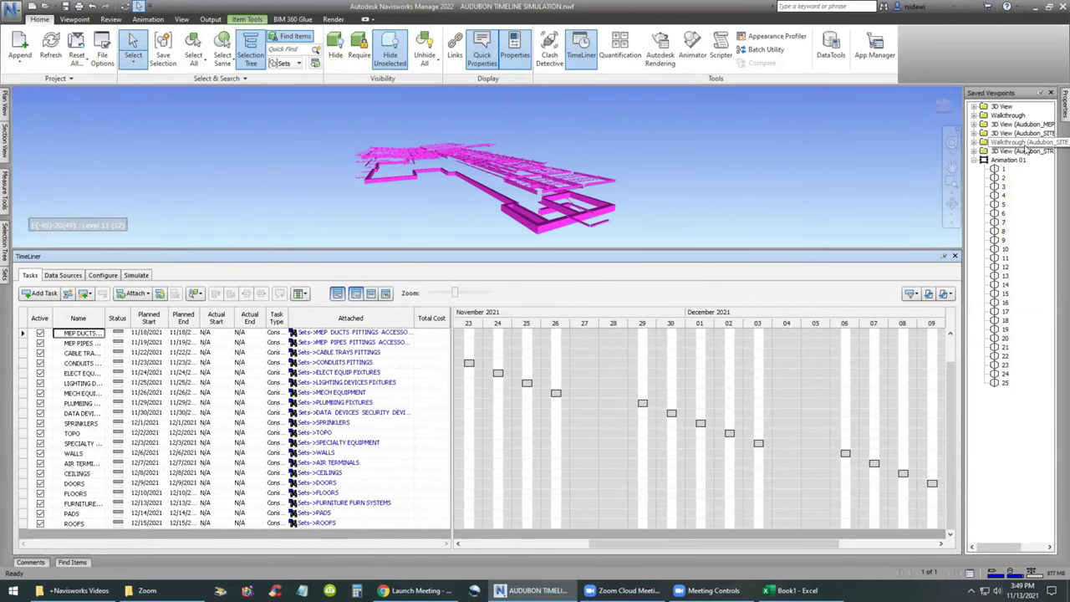
{"action": "left_click", "coordinate": [1040, 93]}
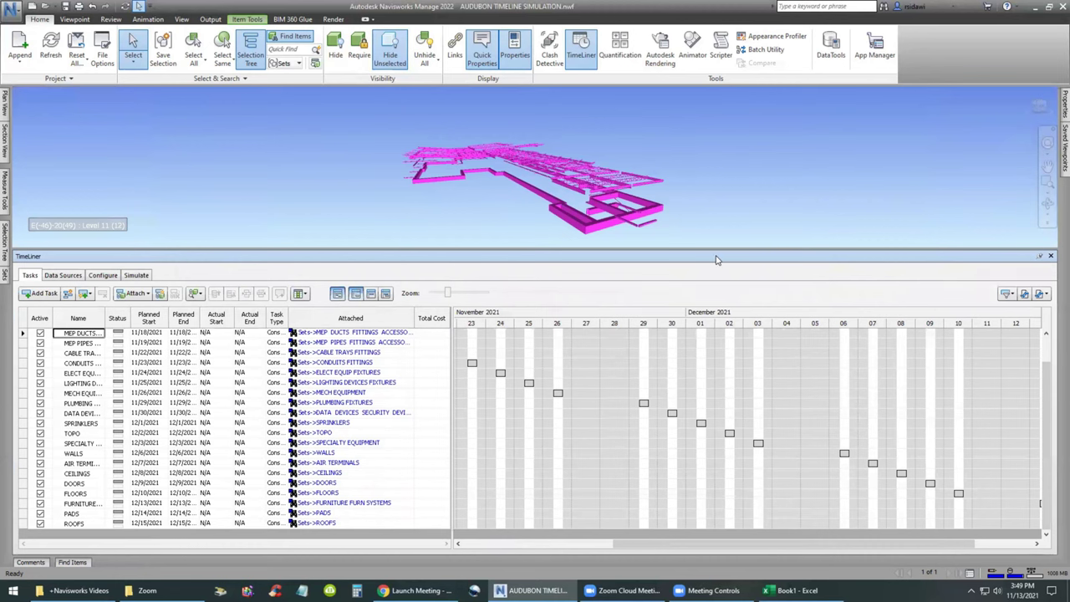
{"action": "left_click_drag", "start_coordinate": [722, 249], "coordinate": [721, 275]}
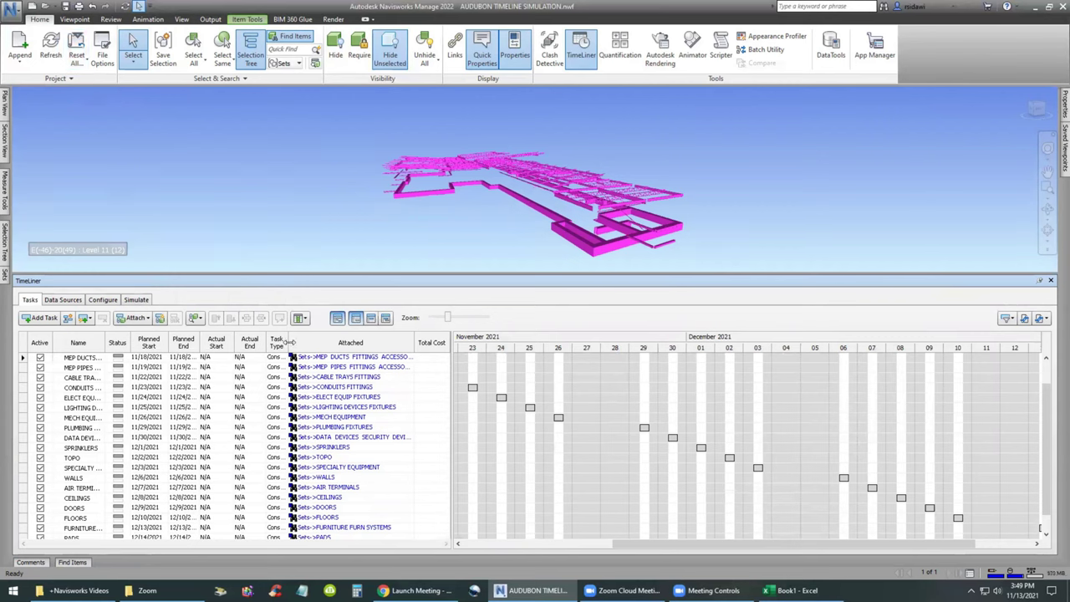
- Widen the Name, Planned End and Task Type columns and narrow Actual Start and Actual End in the task table
{"action": "left_click_drag", "start_coordinate": [287, 342], "coordinate": [217, 344]}
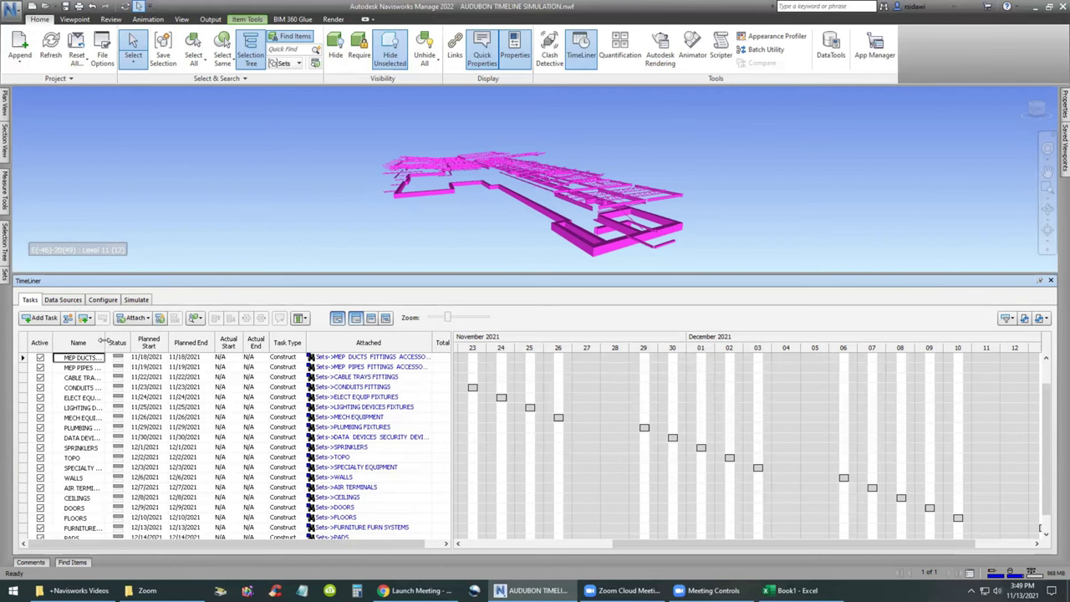
{"action": "left_click_drag", "start_coordinate": [116, 342], "coordinate": [133, 343]}
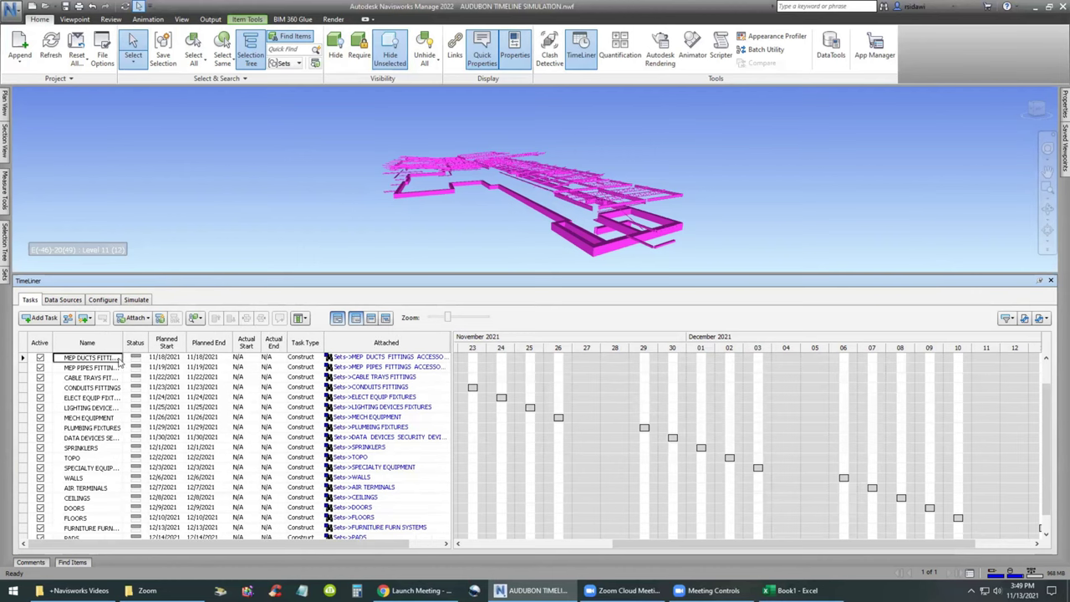
- Examine the MEP ducts fittings task's planned dates, task type options and attached set, keeping Construct as the task type
{"action": "left_click", "coordinate": [165, 356]}
{"action": "left_click", "coordinate": [205, 360]}
{"action": "left_click", "coordinate": [253, 363]}
{"action": "left_click", "coordinate": [314, 368]}
{"action": "left_click", "coordinate": [319, 358]}
{"action": "left_click", "coordinate": [319, 358]}
{"action": "left_click", "coordinate": [318, 359]}
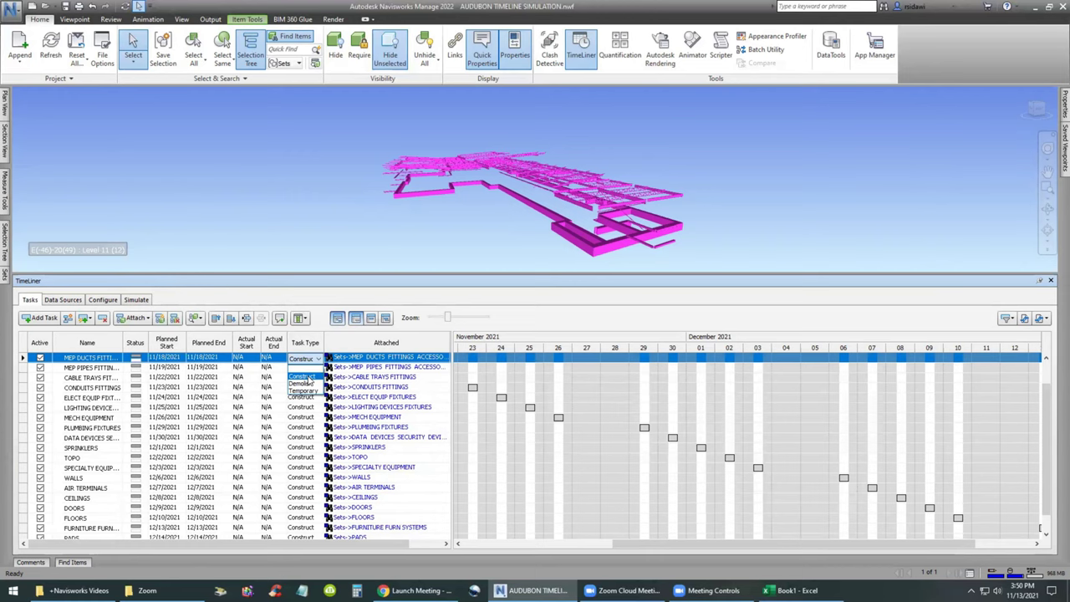
{"action": "left_click", "coordinate": [303, 375]}
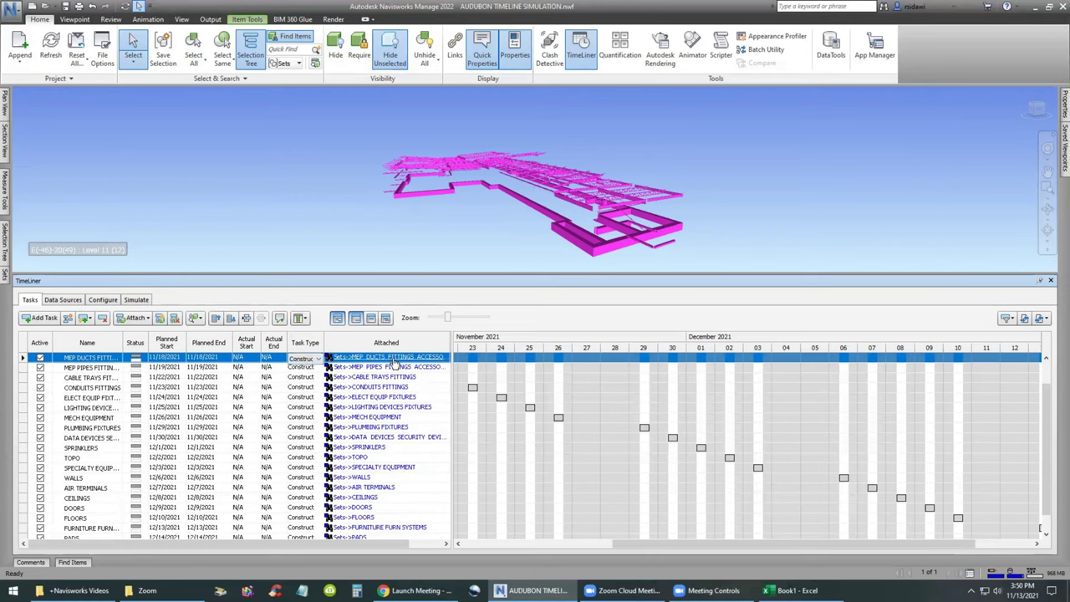
{"action": "left_click", "coordinate": [394, 365]}
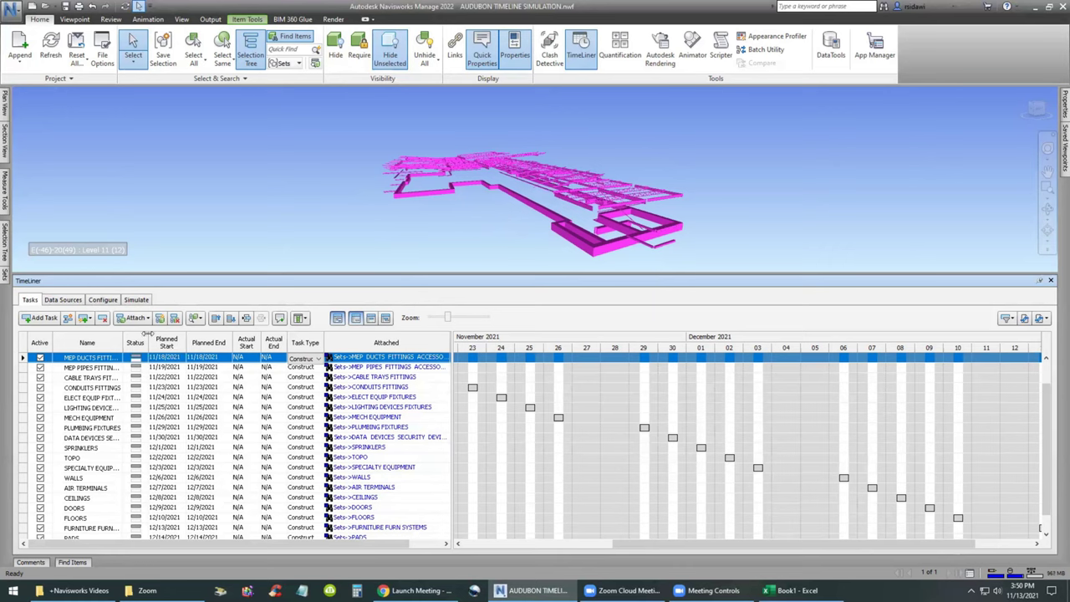
{"action": "left_click", "coordinate": [304, 320]}
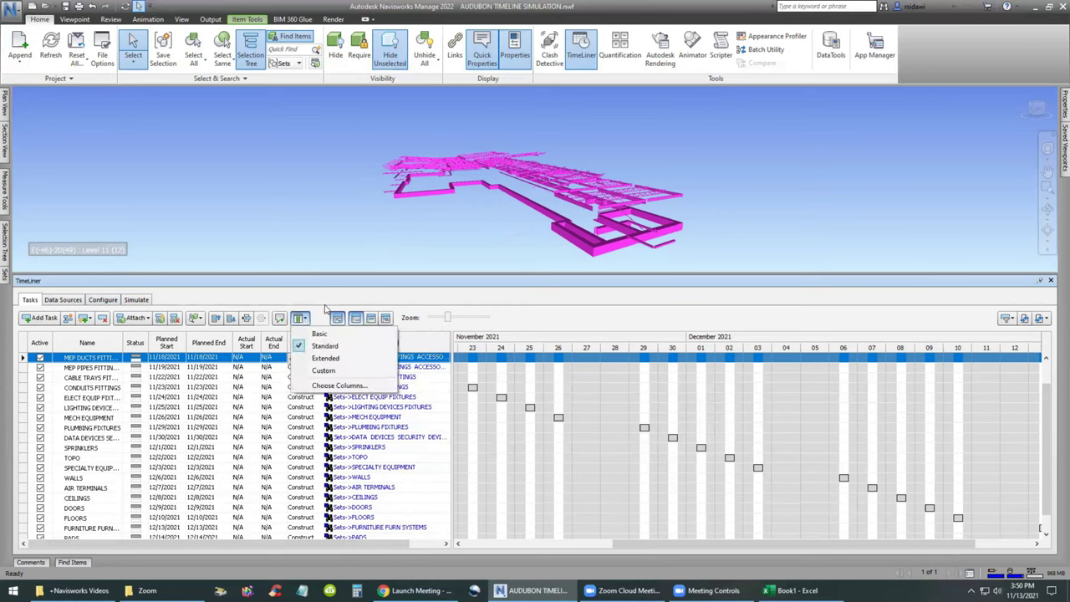
{"action": "left_click", "coordinate": [326, 309]}
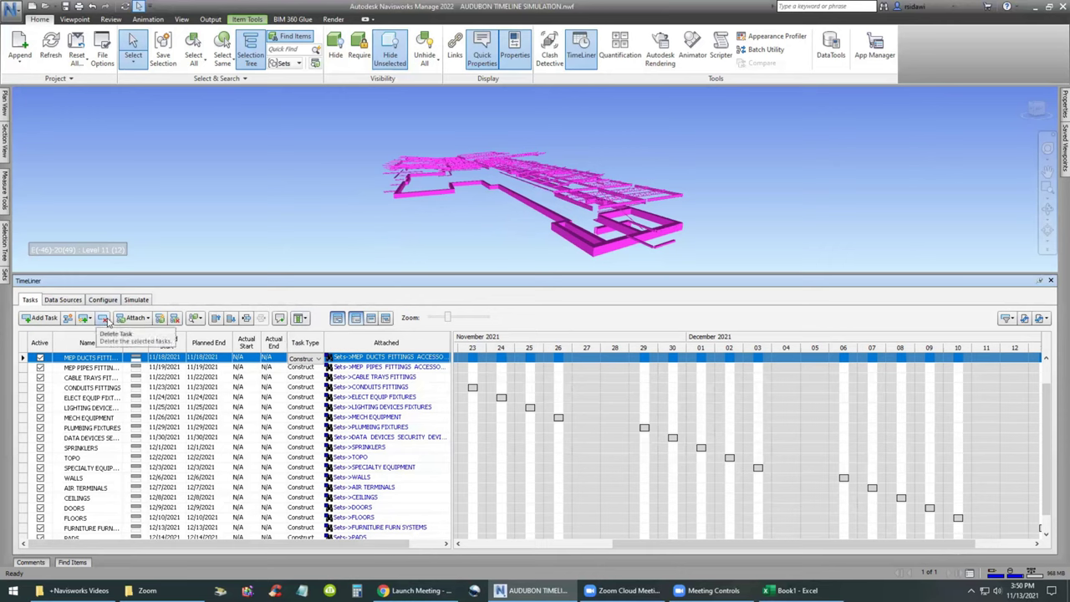
{"action": "left_click", "coordinate": [144, 319]}
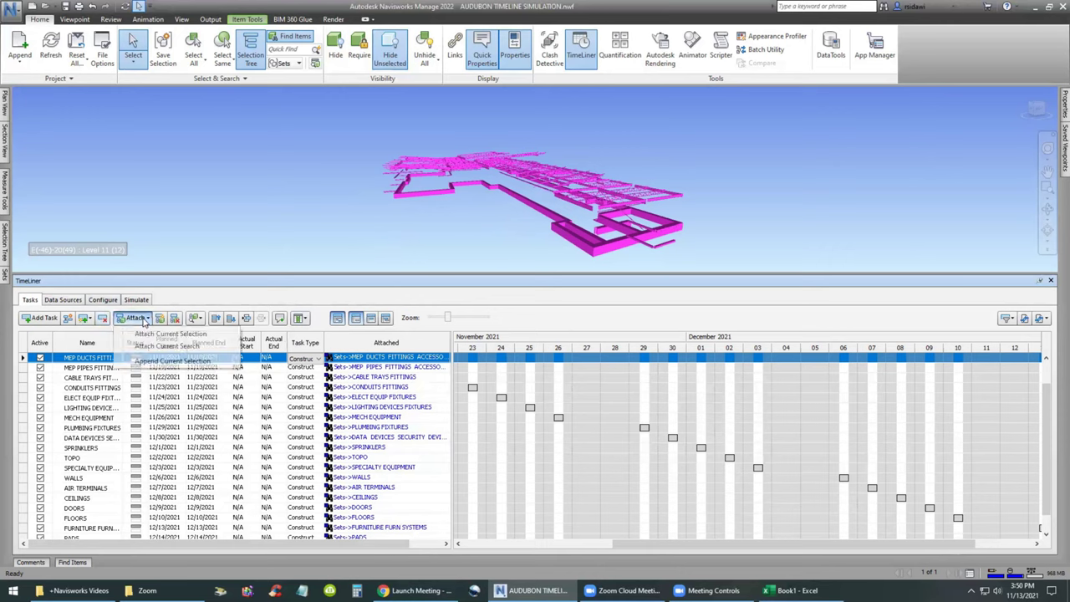
{"action": "left_click", "coordinate": [259, 311]}
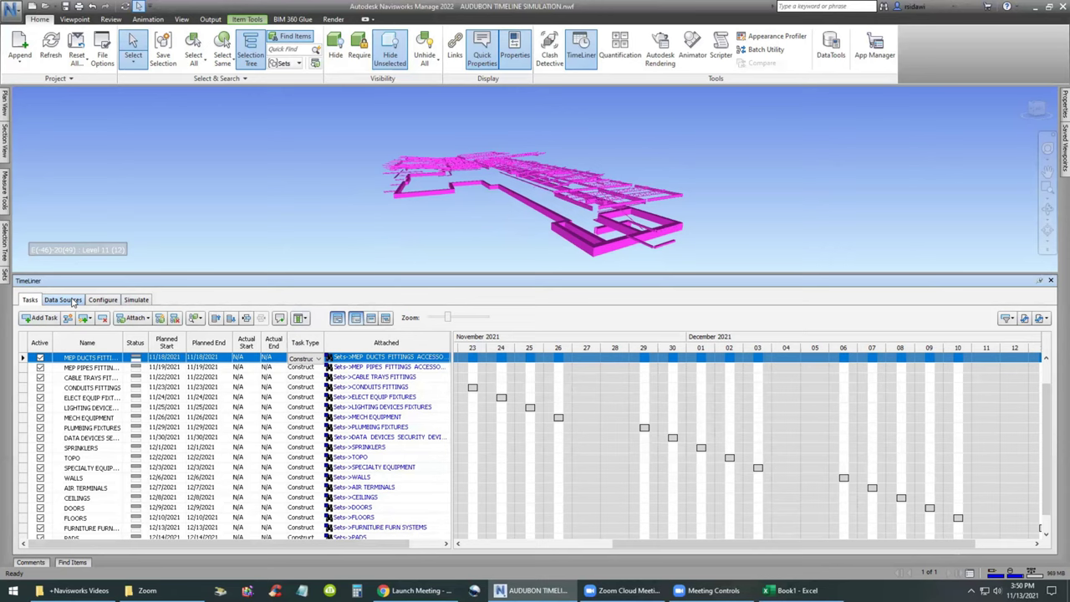
- Export the TimeLiner schedule as a CSV file named AUDUBON TIMELINE SCHEDULE in the Audubon 2022 folder
{"action": "left_click", "coordinate": [1040, 319]}
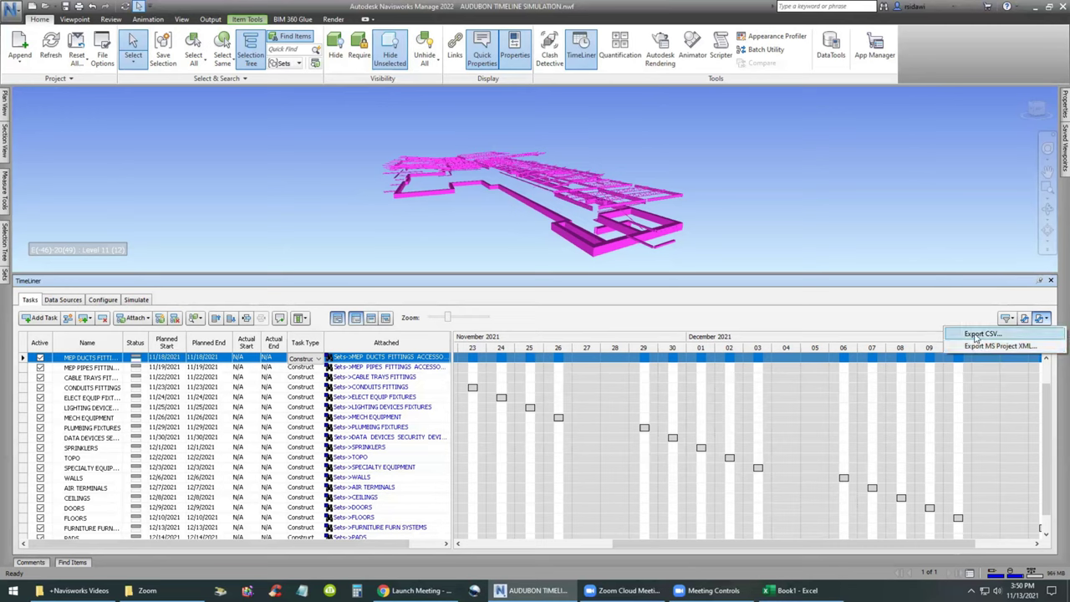
{"action": "left_click", "coordinate": [978, 334]}
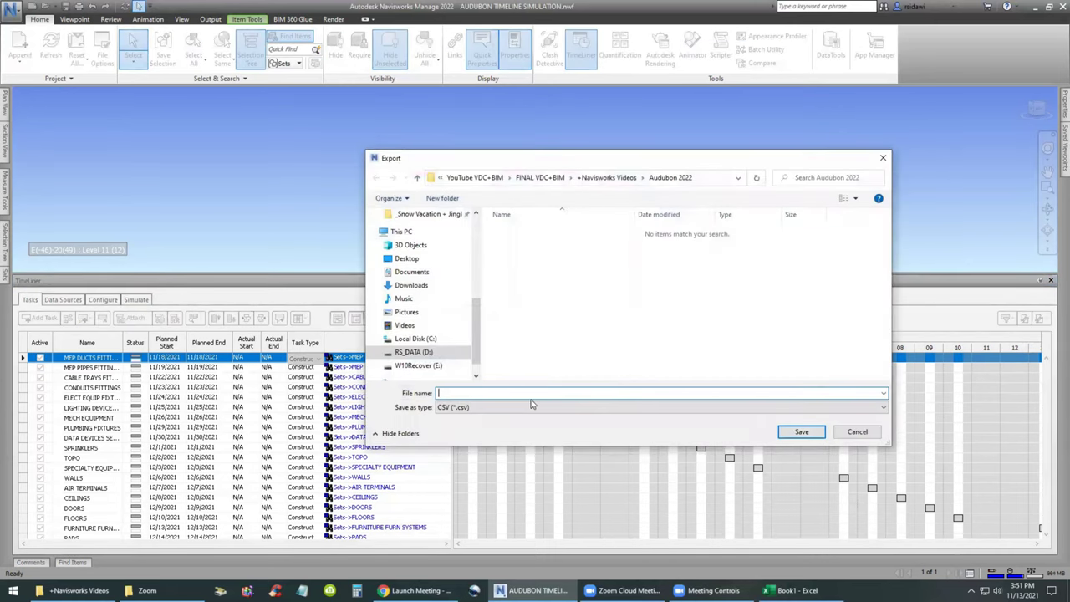
{"action": "type", "text": "TIMELINE SCHEDULE"}
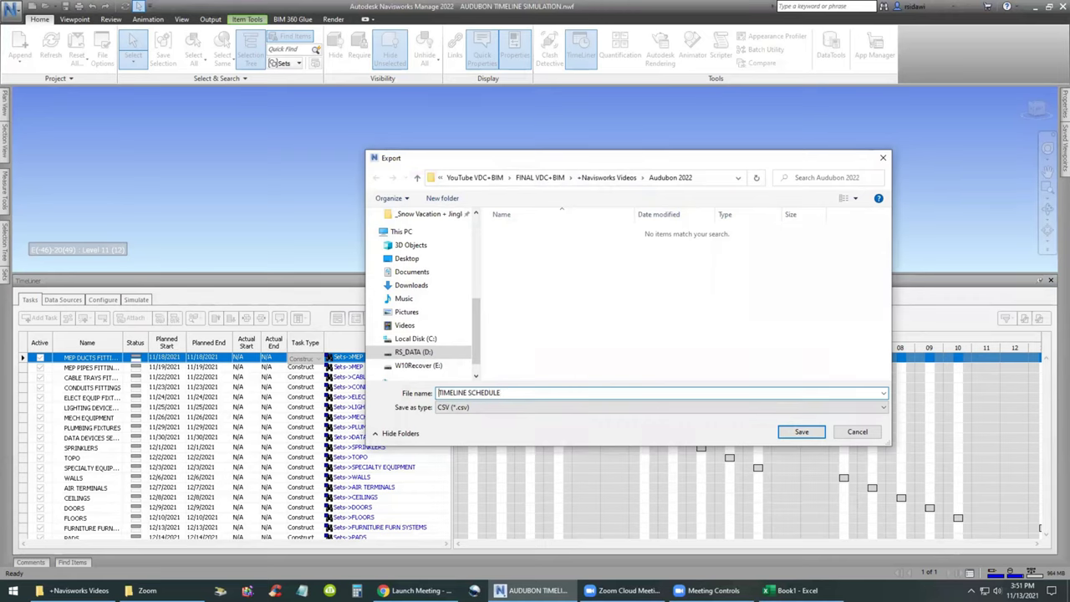
{"action": "key", "text": "Home"}
{"action": "type", "text": "AUDUBON"}
{"action": "key", "text": "Return"}
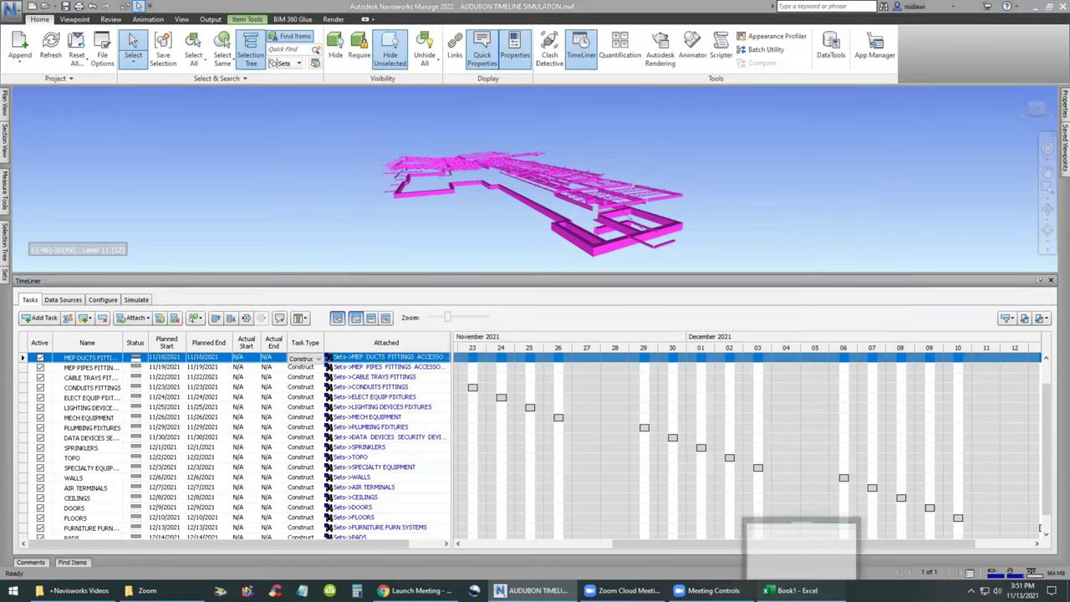
- Switch to Excel and browse this PC for a file to open in the Audubon 2022 folder
{"action": "left_click", "coordinate": [794, 590]}
{"action": "left_click", "coordinate": [14, 27]}
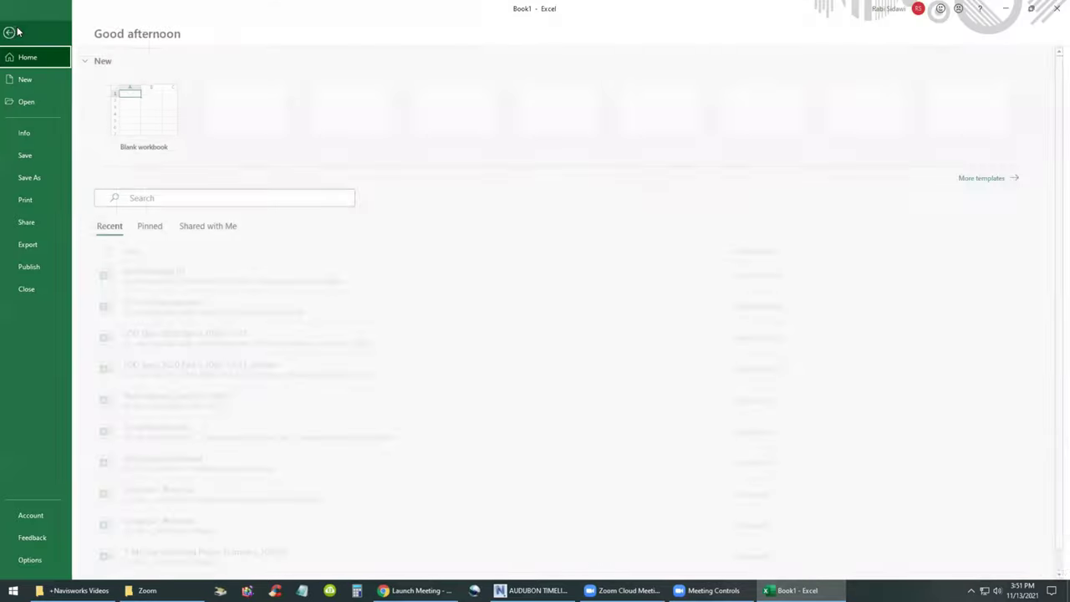
{"action": "left_click", "coordinate": [38, 101]}
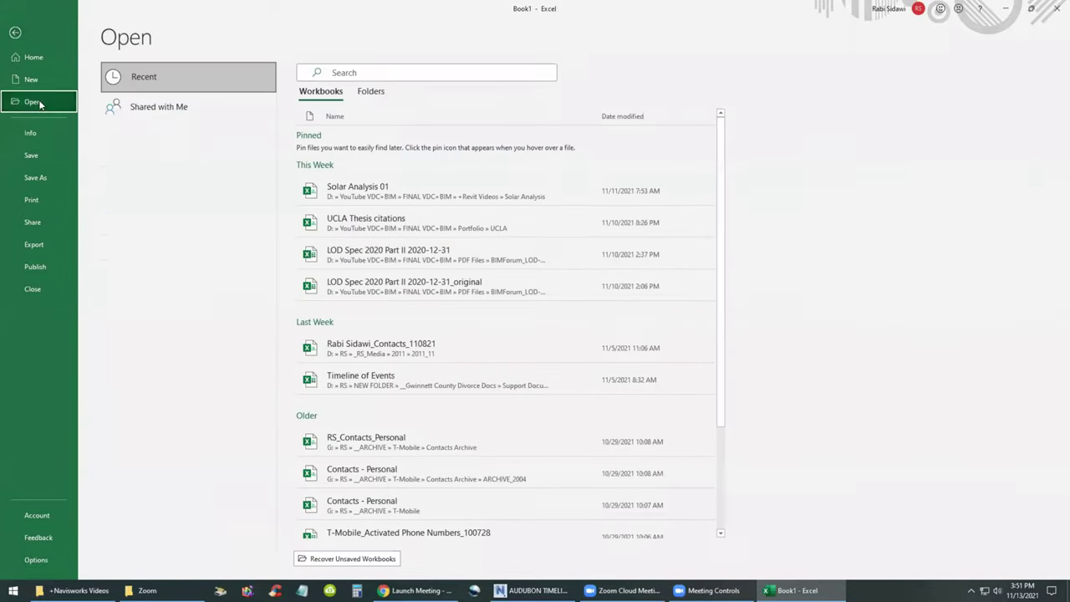
{"action": "double_click", "coordinate": [181, 232]}
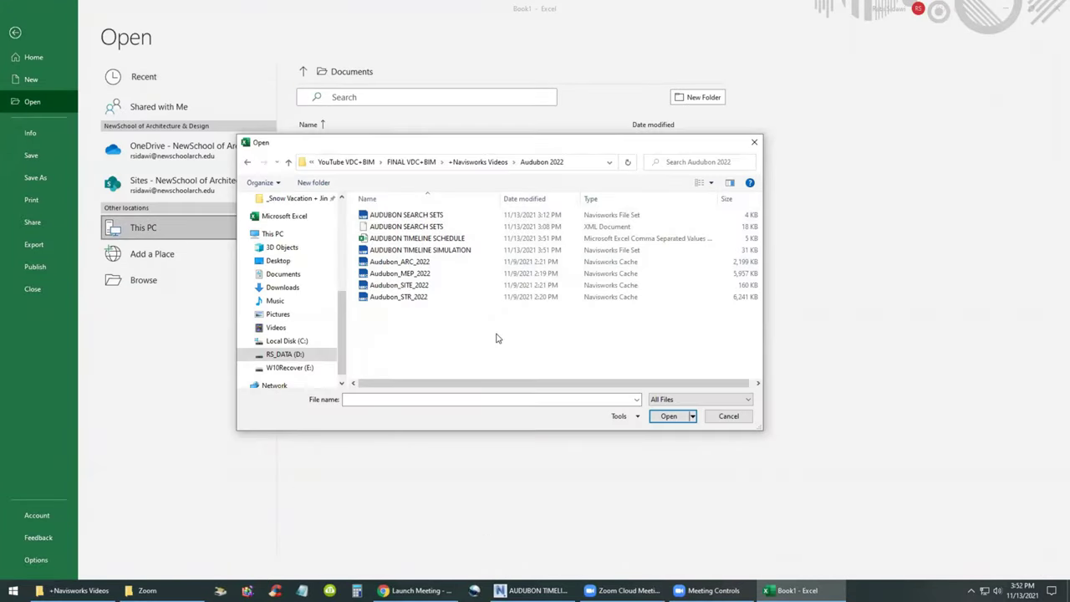
{"action": "left_click", "coordinate": [411, 240]}
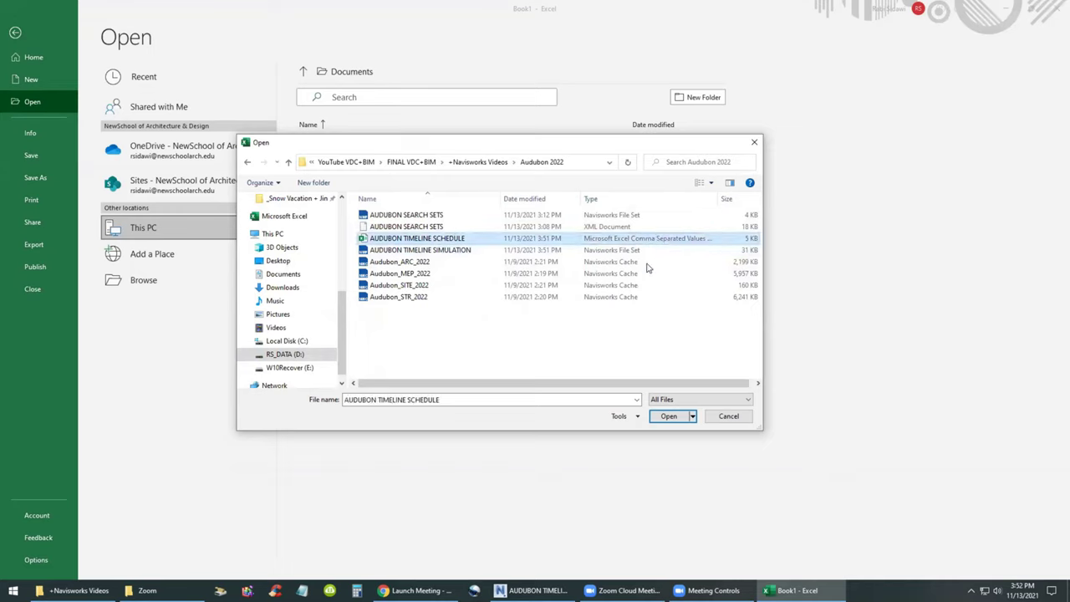
{"action": "left_click", "coordinate": [676, 401]}
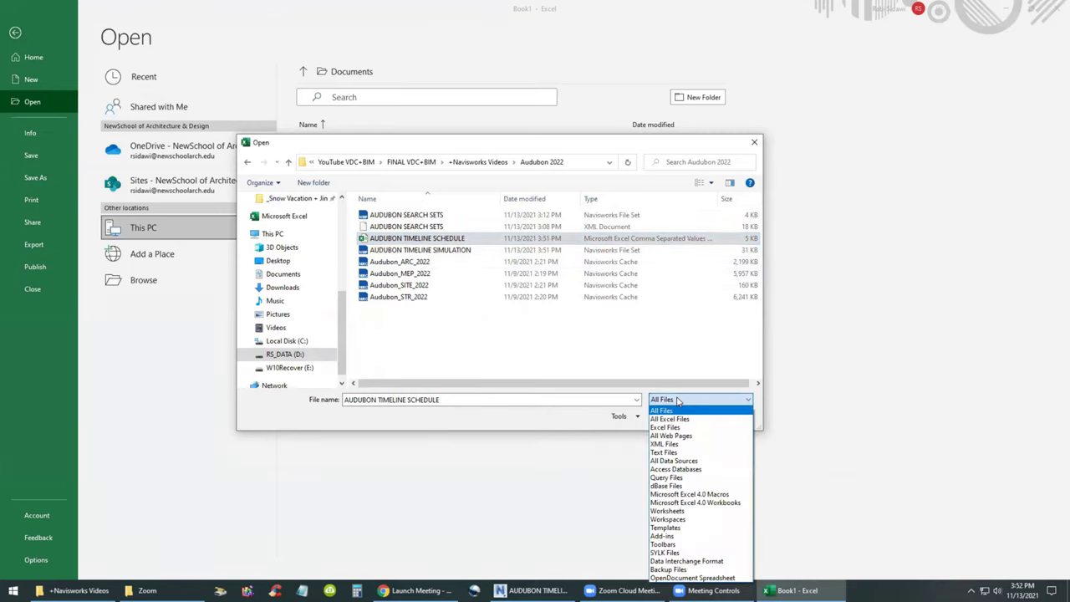
{"action": "left_click", "coordinate": [666, 427]}
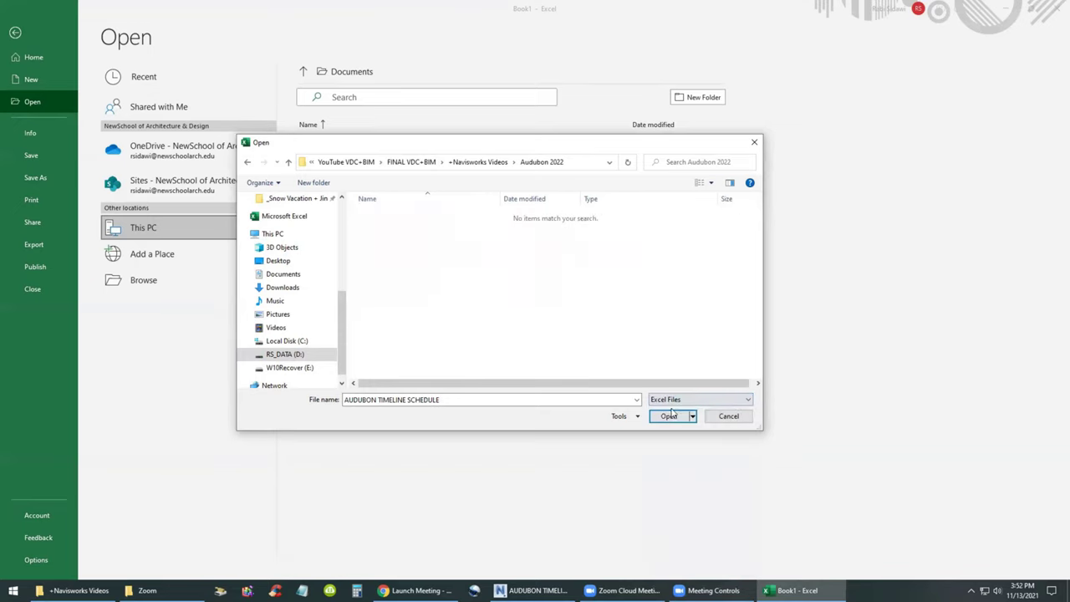
{"action": "left_click", "coordinate": [679, 412]}
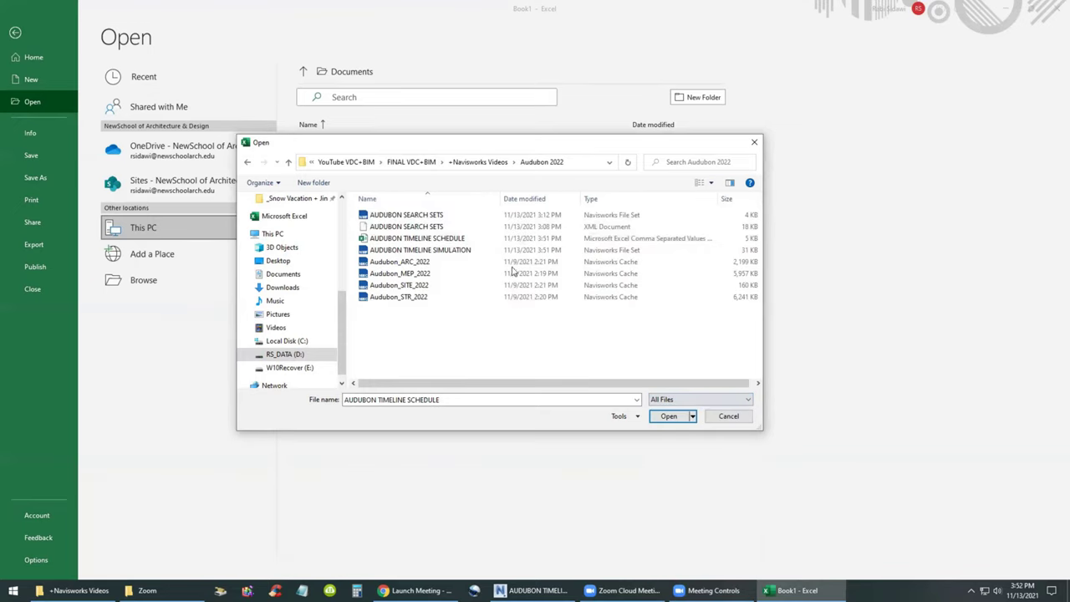
- Open the AUDUBON TIMELINE SCHEDULE CSV file and widen its Name, Planned Start and Planned End columns to fit their contents
{"action": "left_click", "coordinate": [445, 242]}
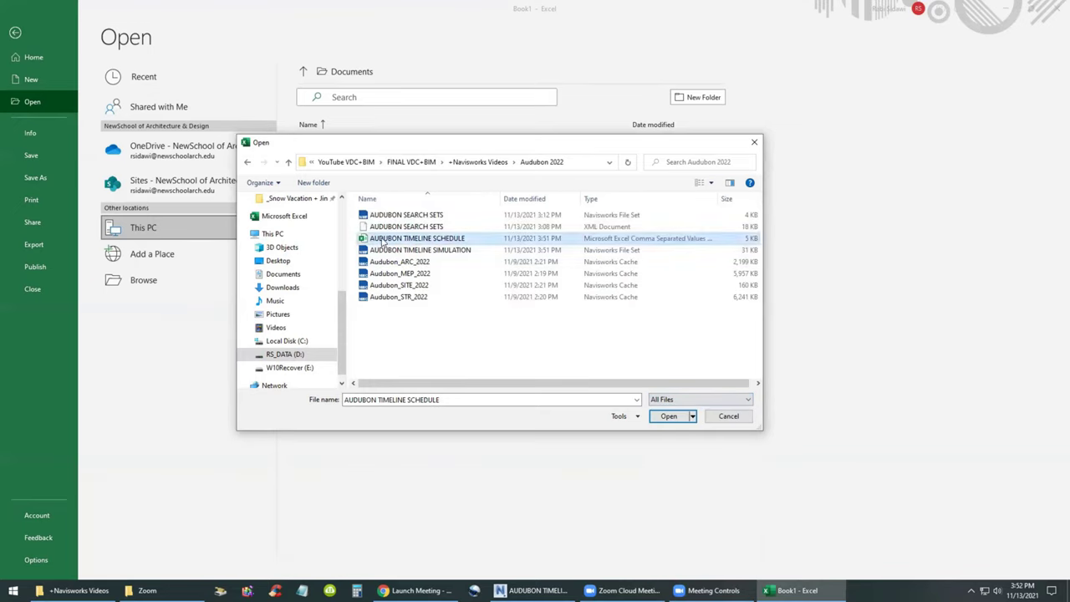
{"action": "left_click", "coordinate": [668, 416]}
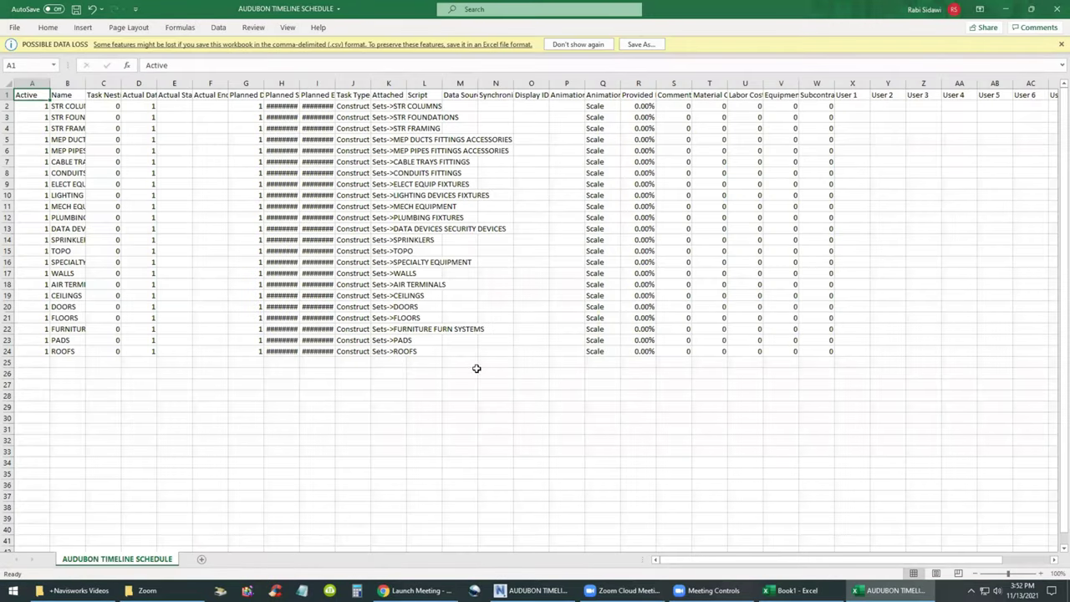
{"action": "double_click", "coordinate": [300, 82]}
{"action": "double_click", "coordinate": [358, 82]}
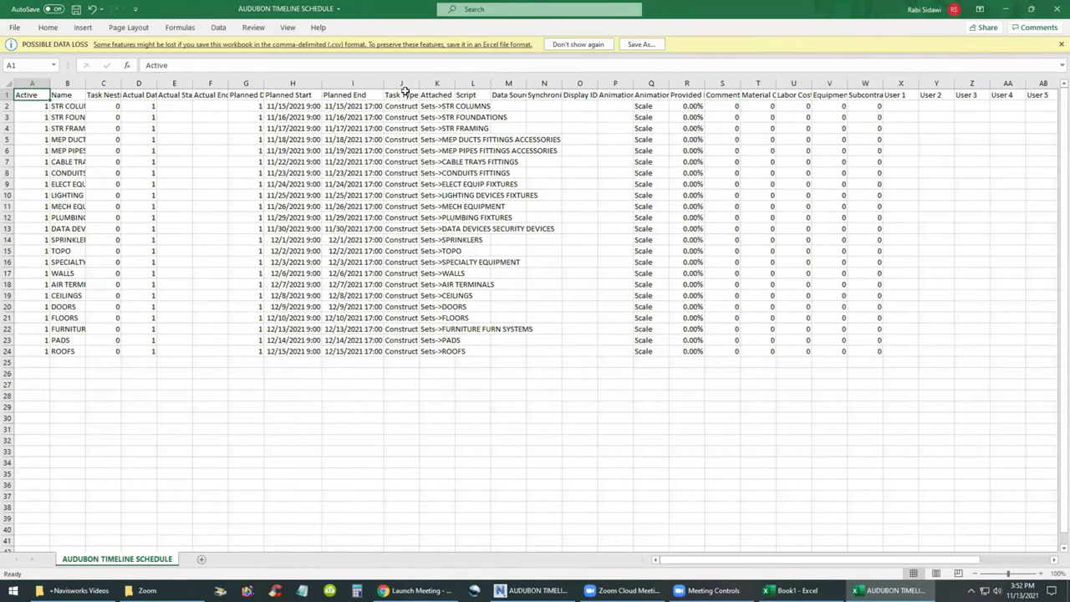
{"action": "double_click", "coordinate": [525, 83]}
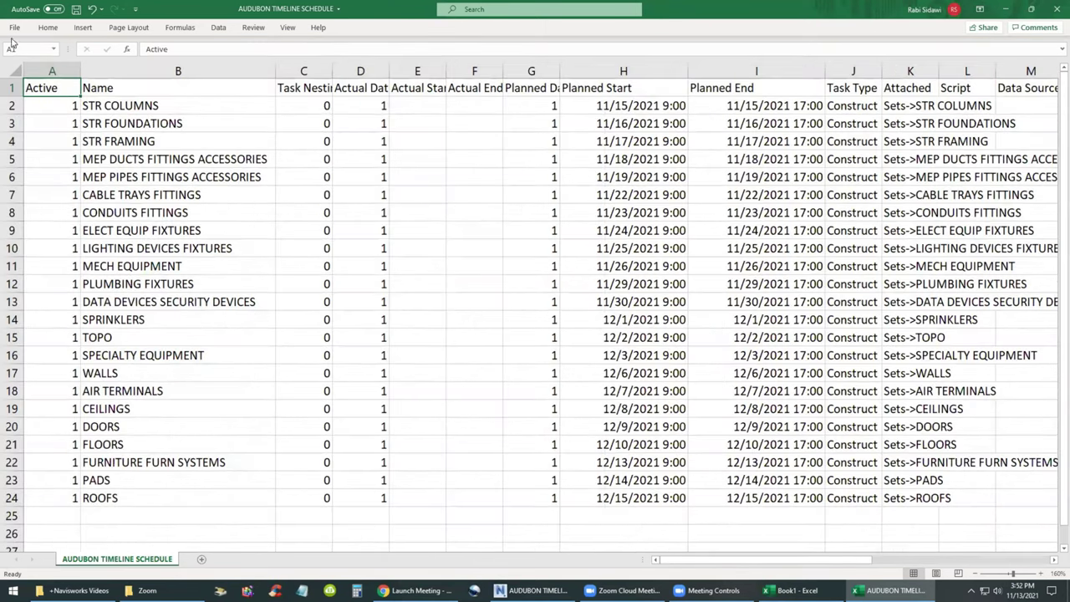
{"action": "left_click", "coordinate": [15, 28]}
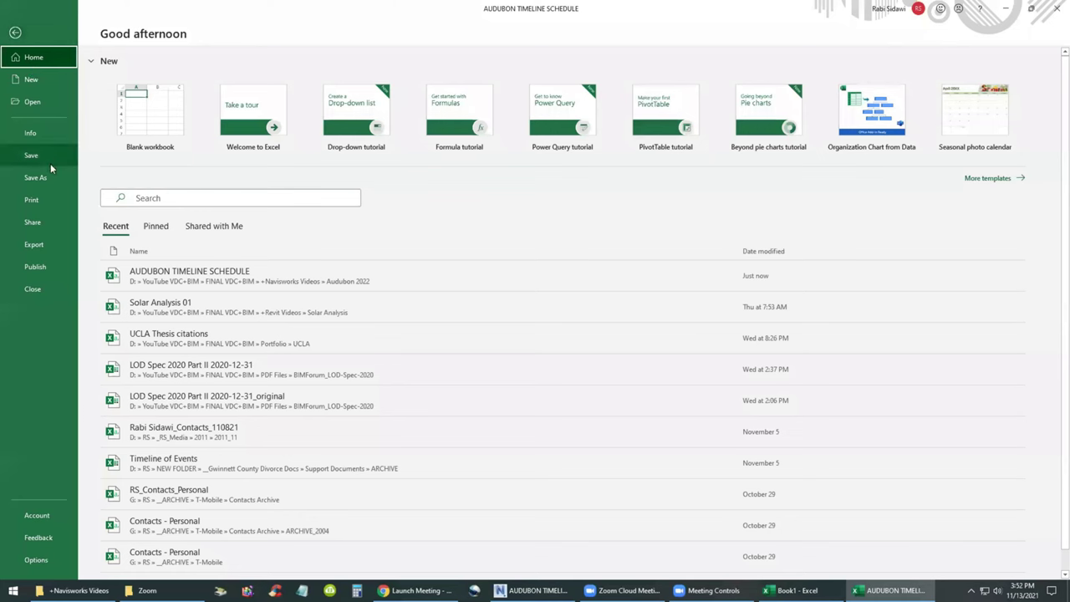
{"action": "left_click", "coordinate": [15, 31]}
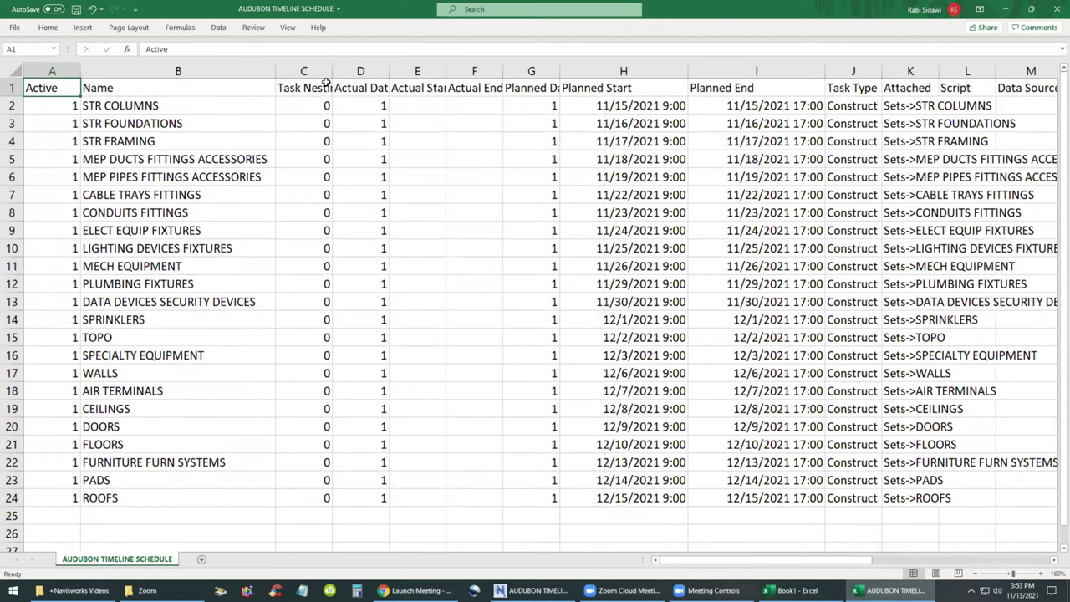
{"action": "left_click_drag", "start_coordinate": [116, 108], "coordinate": [122, 494]}
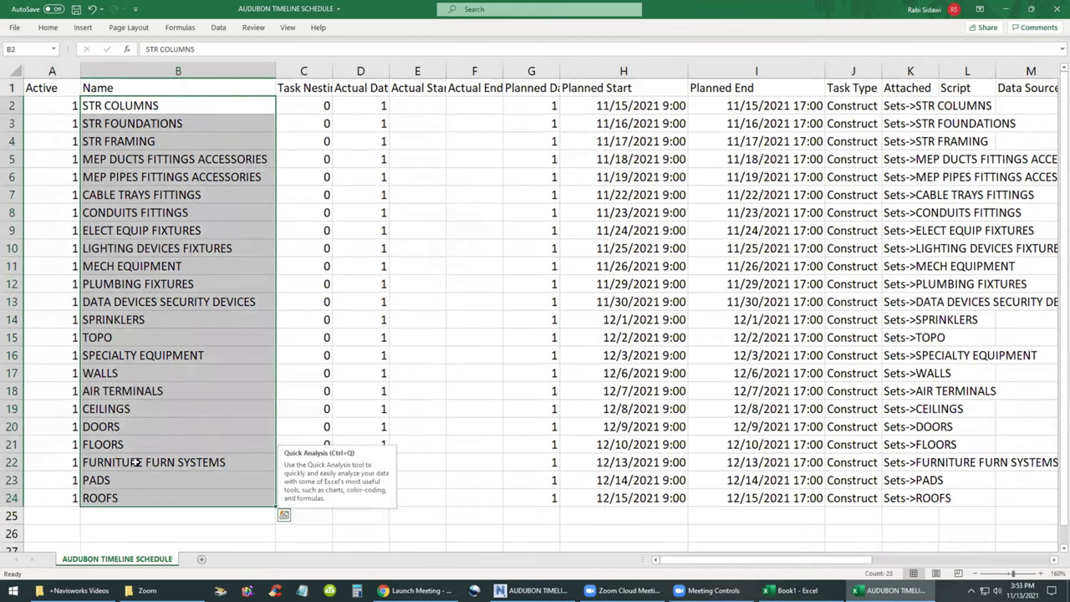
{"action": "left_click", "coordinate": [171, 282]}
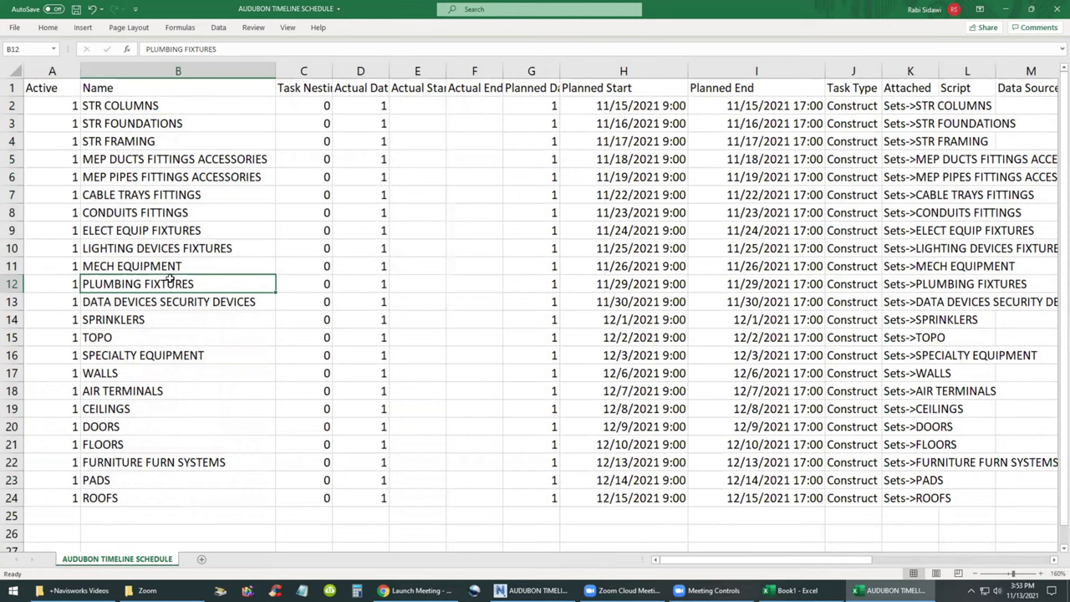
{"action": "left_click_drag", "start_coordinate": [52, 107], "coordinate": [59, 504]}
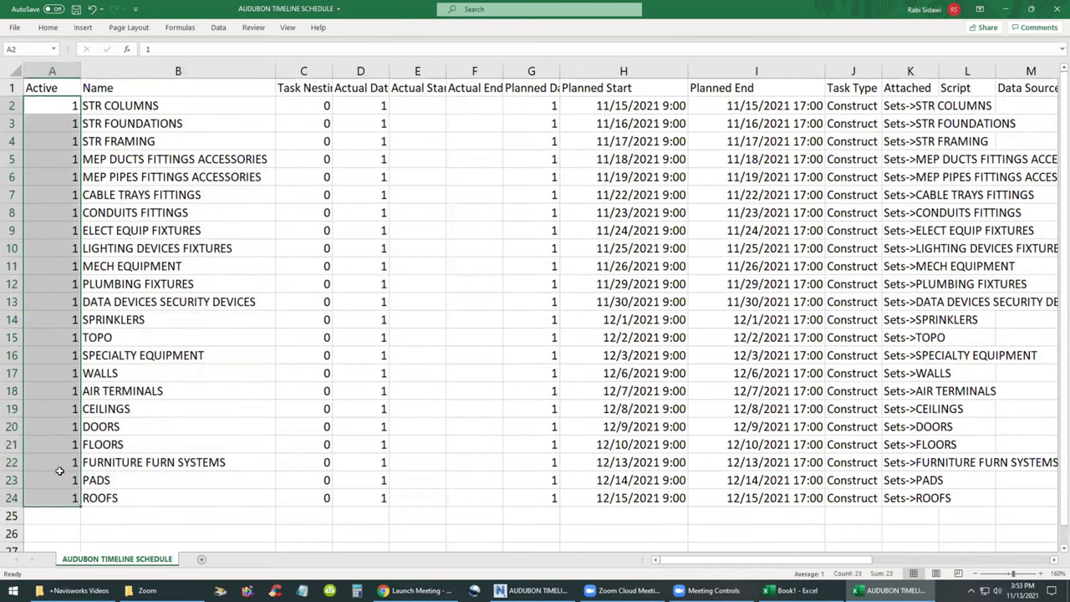
{"action": "left_click", "coordinate": [57, 268]}
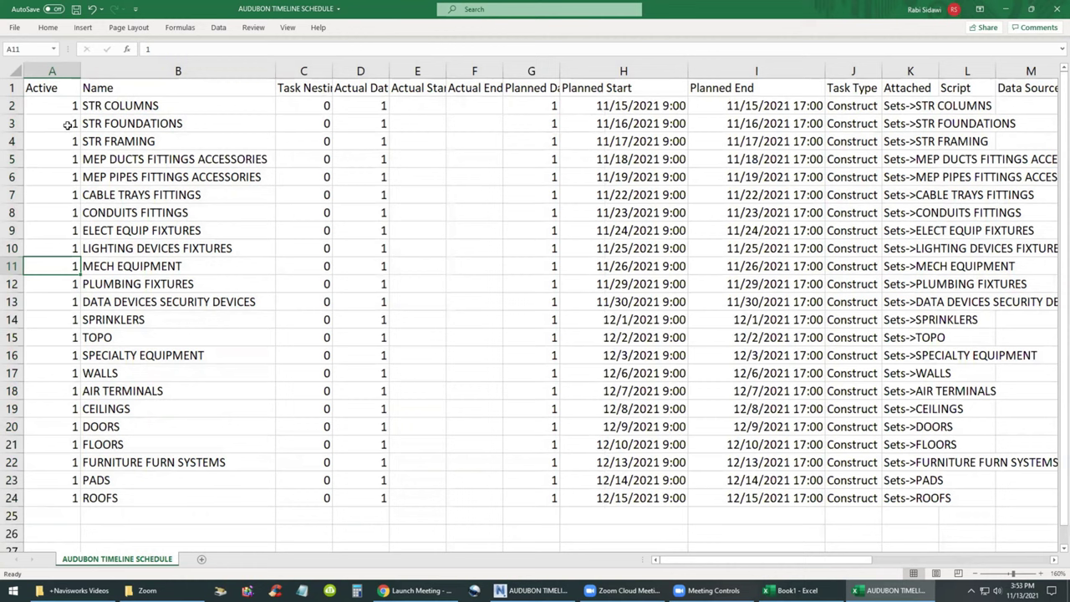
- Number the tasks in the Active column consecutively from 1 to 23, entering 2 and 3 and filling the series down to ROOFS
{"action": "left_click", "coordinate": [68, 124]}
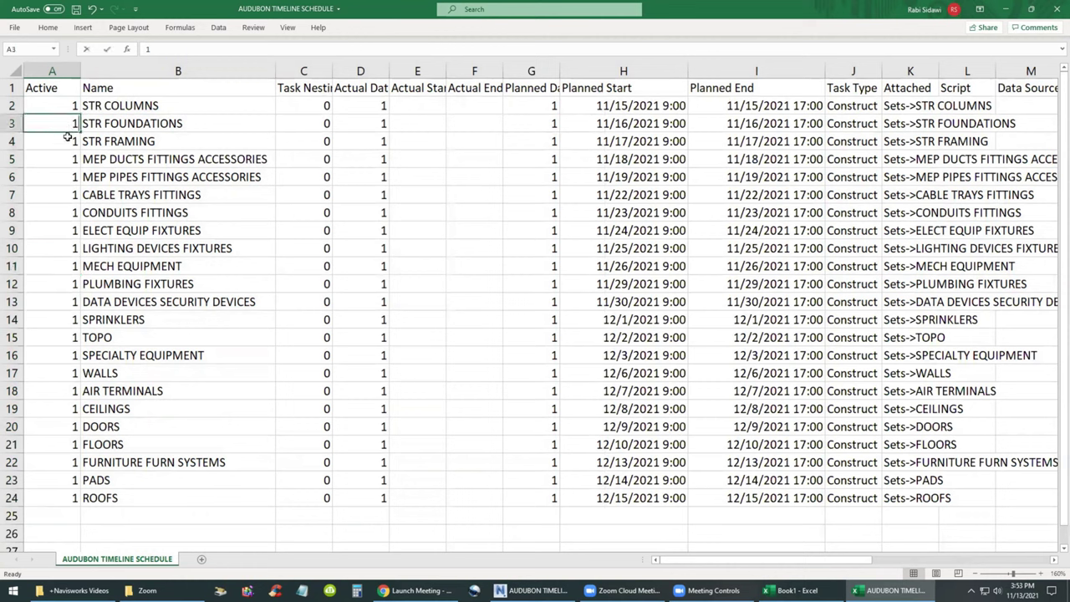
{"action": "type", "text": "2"}
{"action": "key", "text": "Return"}
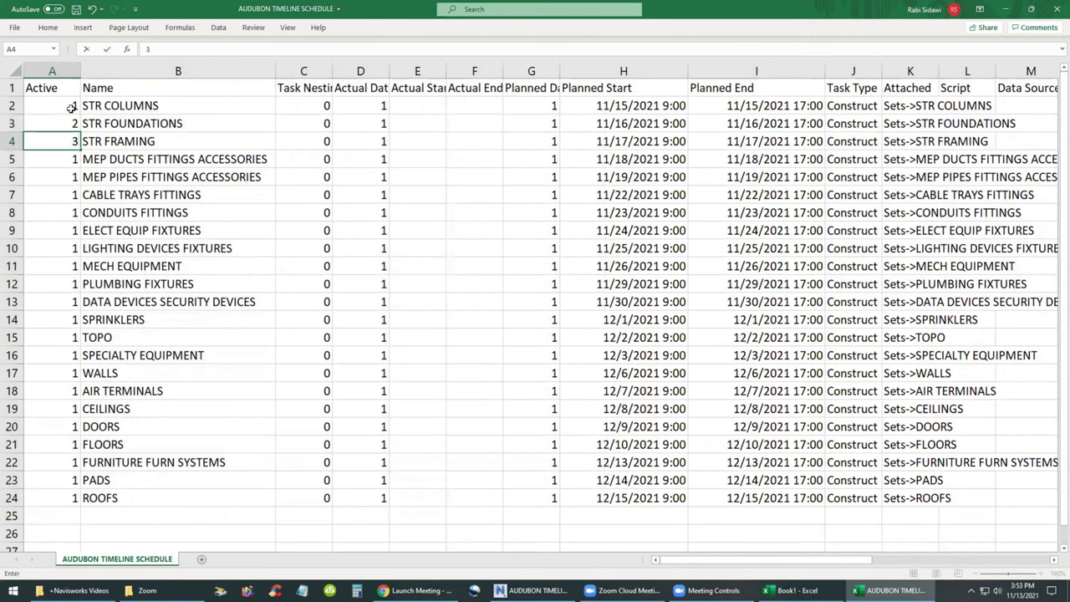
{"action": "left_click_drag", "start_coordinate": [72, 107], "coordinate": [92, 527]}
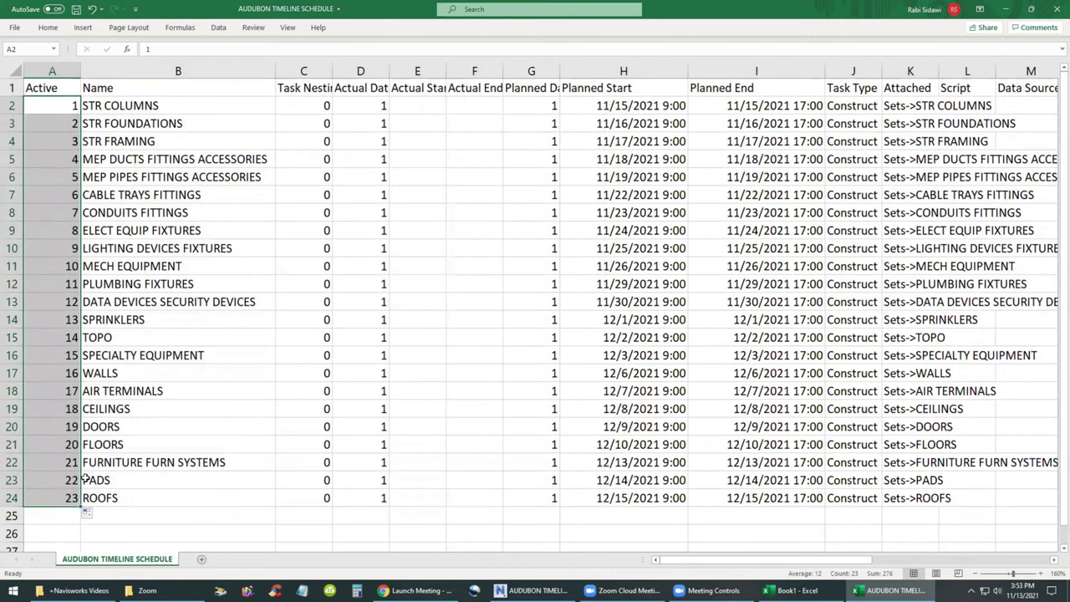
{"action": "left_click", "coordinate": [58, 205]}
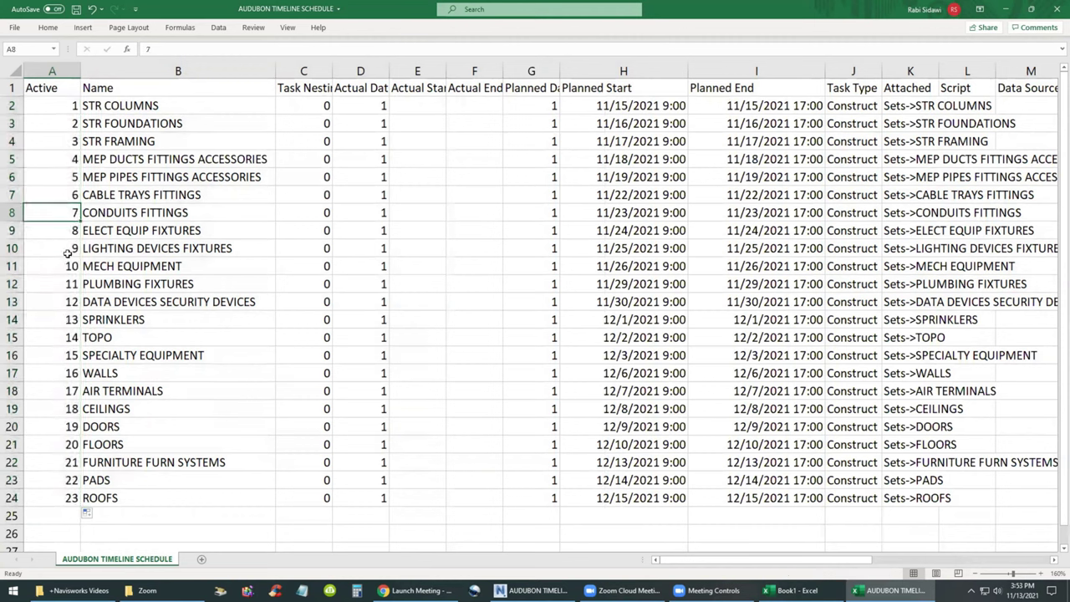
- Format the Planned Start and Planned End dates of all tasks as Date type *3/14/2012, without the time
{"action": "left_click", "coordinate": [123, 144]}
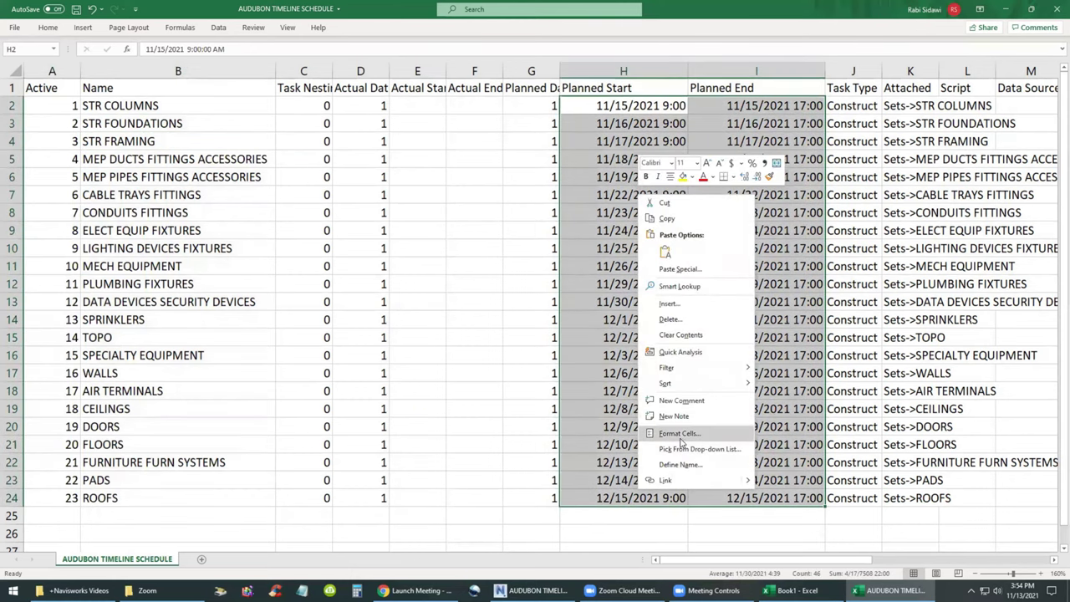
{"action": "left_click", "coordinate": [680, 434]}
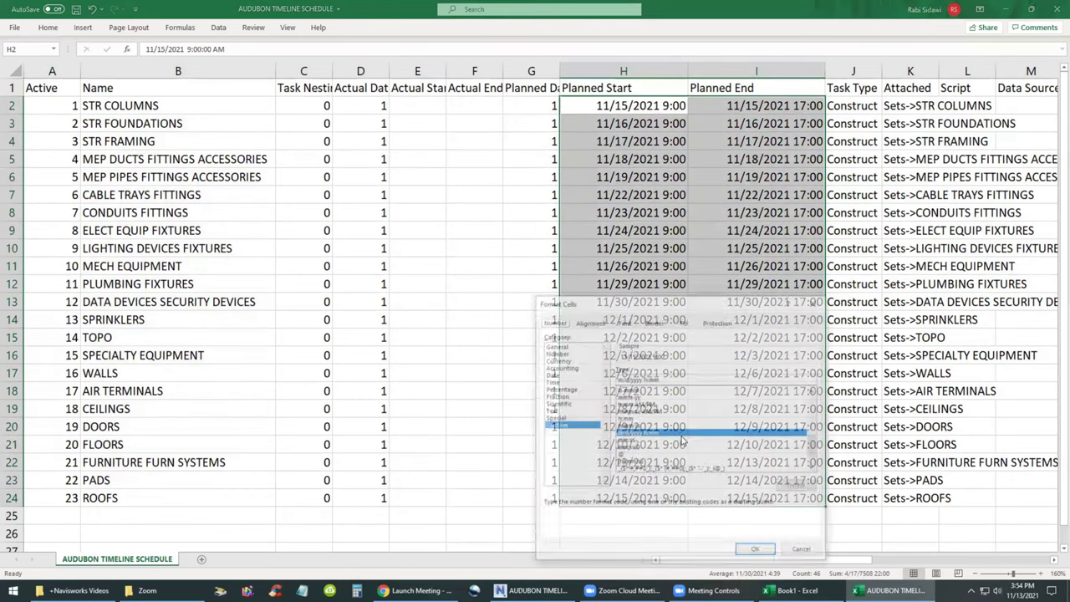
{"action": "left_click_drag", "start_coordinate": [608, 307], "coordinate": [535, 189]}
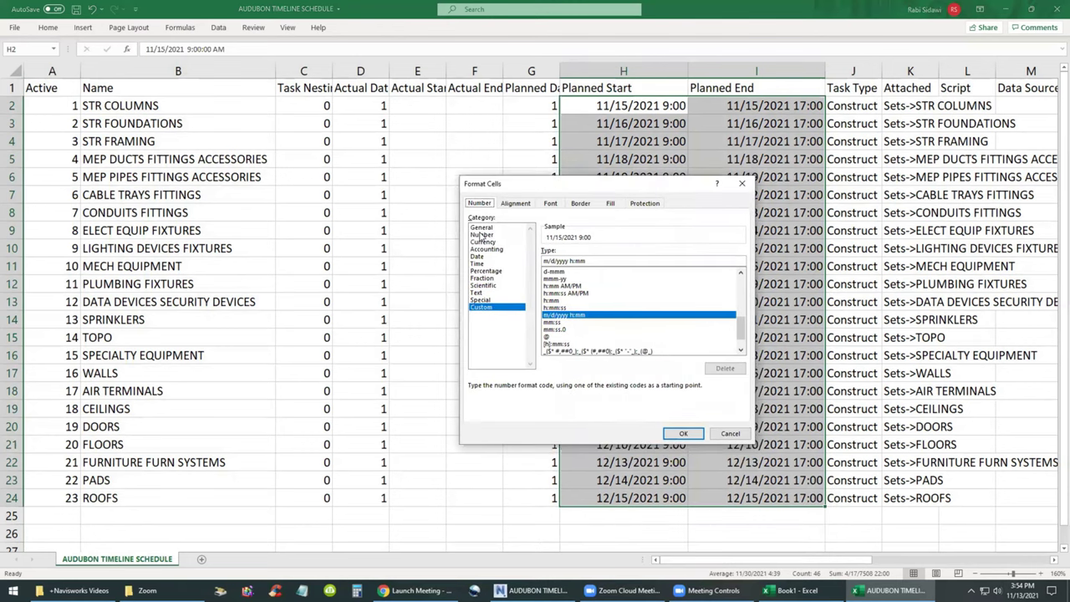
{"action": "left_click", "coordinate": [478, 256]}
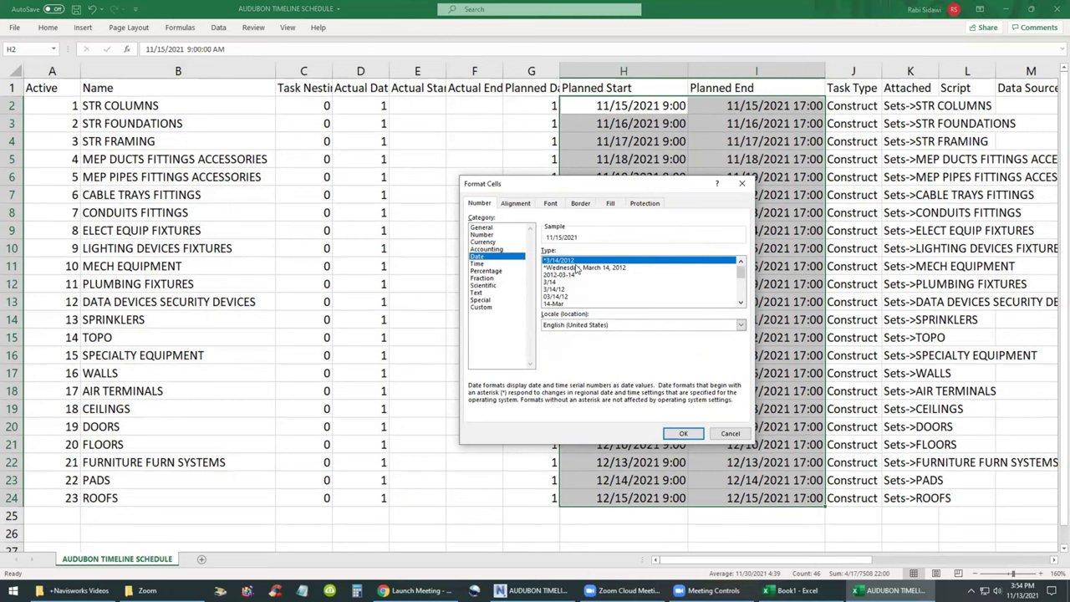
{"action": "key", "text": "Return"}
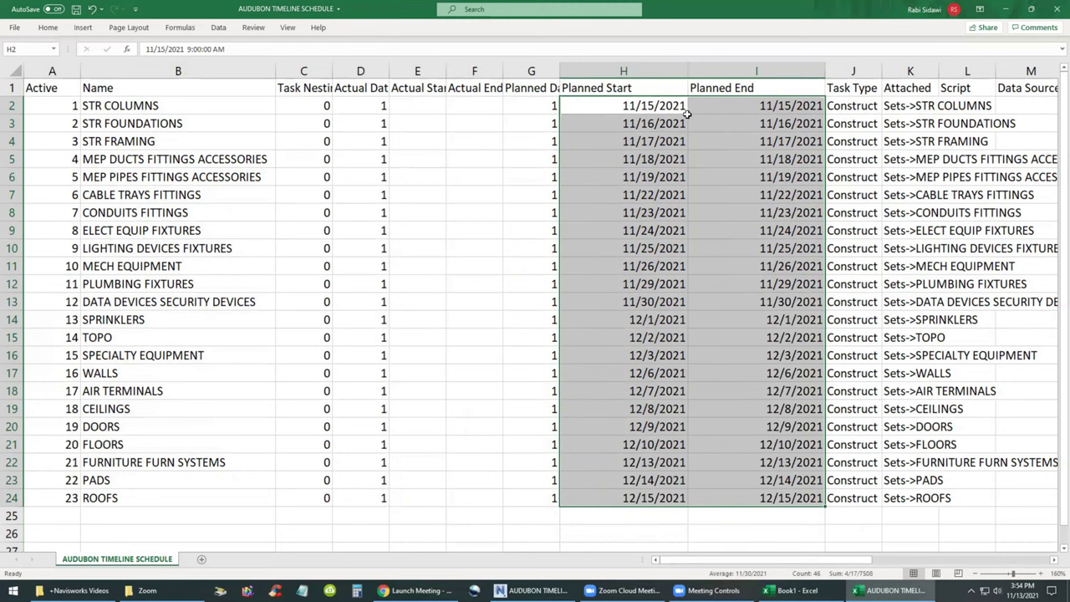
- Set the Planned Start of STR COLUMNS to 1/1/2022
{"action": "left_click", "coordinate": [623, 103]}
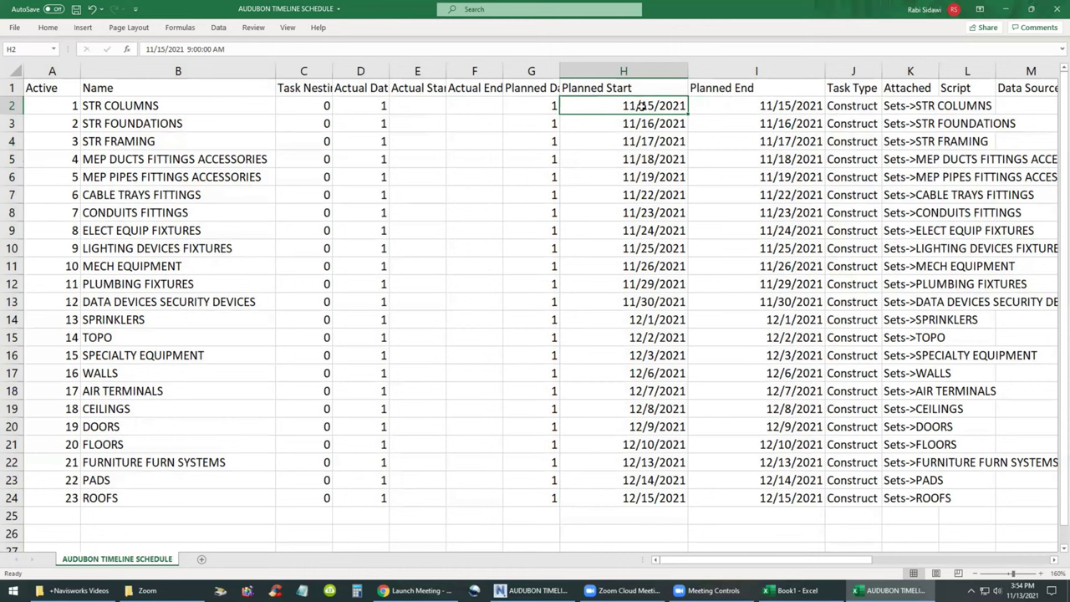
{"action": "type", "text": "1/1/20"}
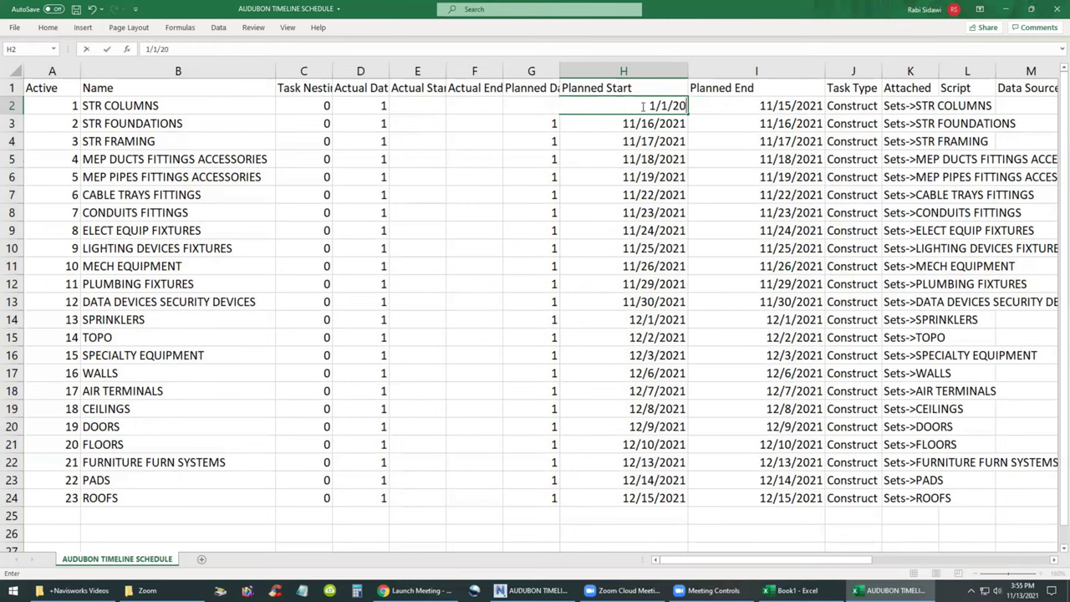
{"action": "type", "text": "22"}
{"action": "key", "text": "Return"}
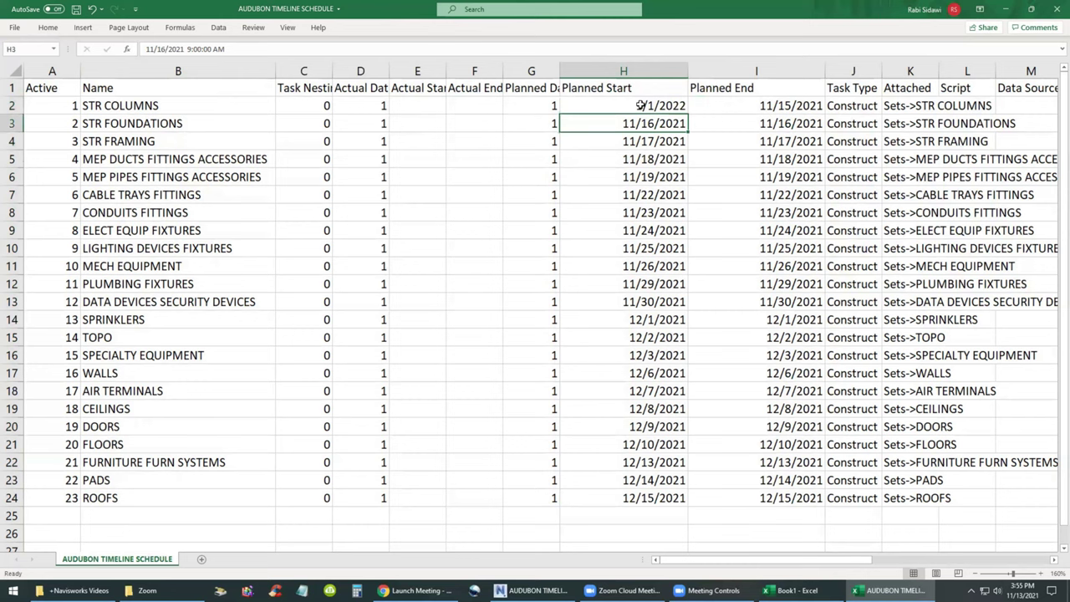
- Copy the STR COLUMNS start date into its Planned End cell and change that end date to 3/1/2022
{"action": "left_click", "coordinate": [641, 105]}
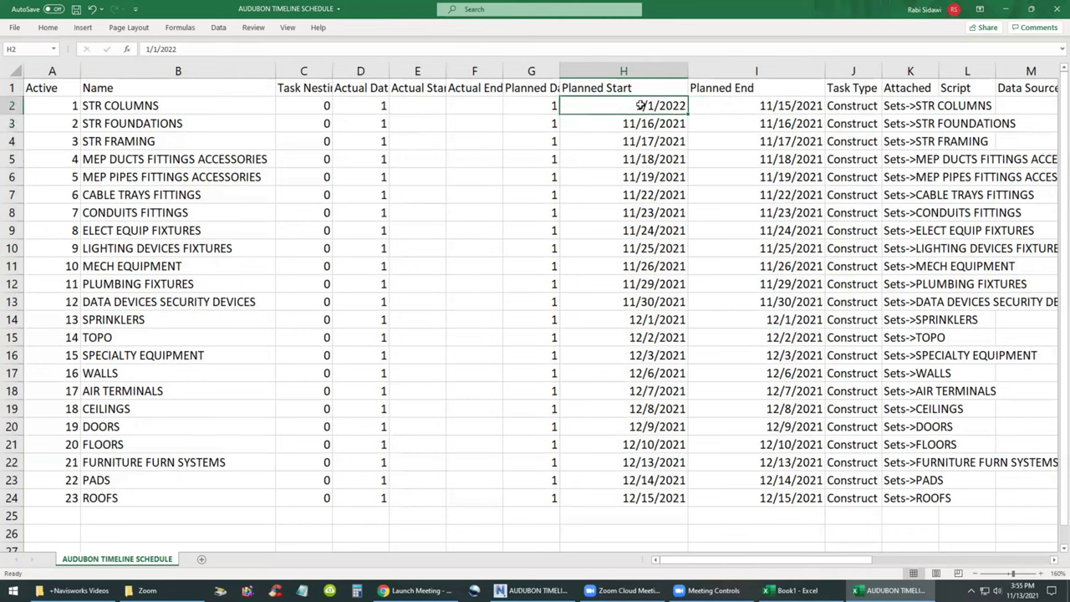
{"action": "key", "text": "ctrl+c"}
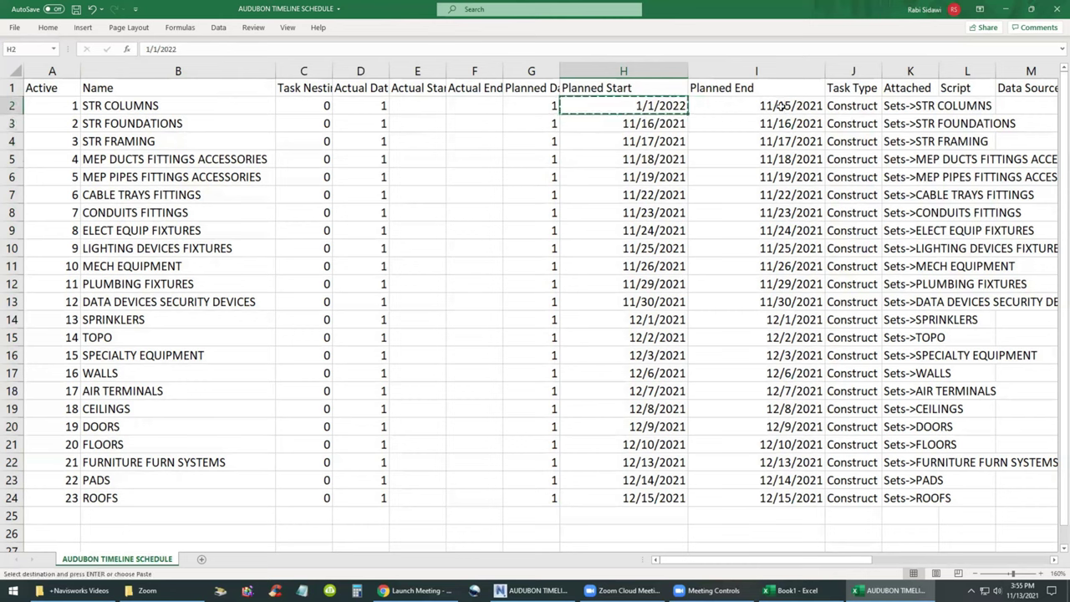
{"action": "left_click", "coordinate": [777, 106]}
{"action": "key", "text": "ctrl+v"}
{"action": "key", "text": "Escape"}
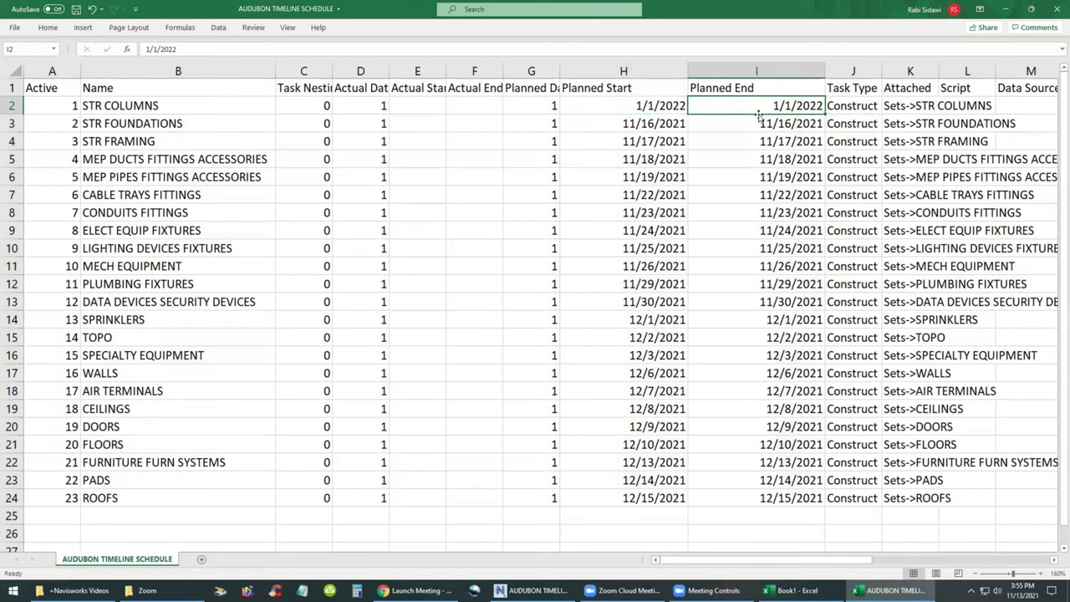
{"action": "type", "text": "2/1/2022"}
{"action": "key", "text": "ctrl+Return"}
{"action": "double_click", "coordinate": [148, 48]}
{"action": "type", "text": "3"}
{"action": "key", "text": "Return"}
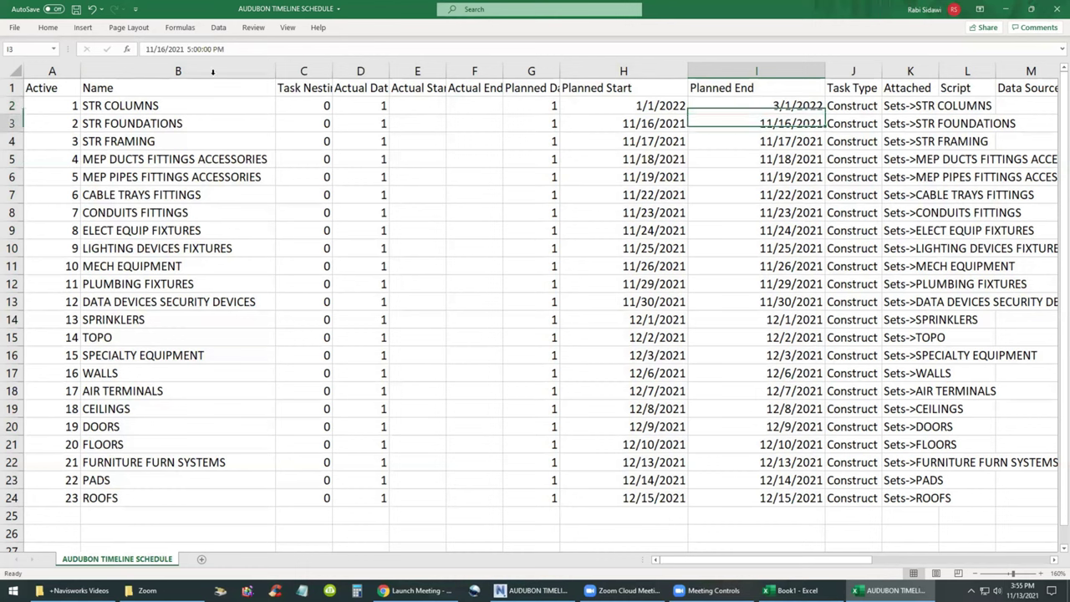
- Copy the STR COLUMNS end date into the Planned Start of STR FOUNDATIONS and change it to 2/1/2022
{"action": "left_click", "coordinate": [754, 106]}
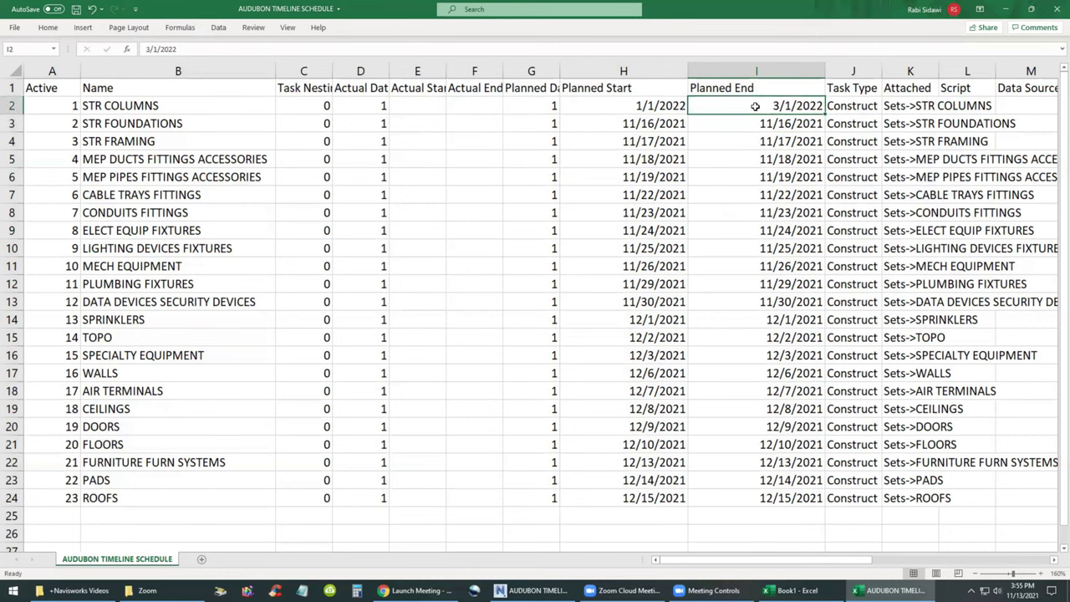
{"action": "key", "text": "ctrl+c"}
{"action": "left_click", "coordinate": [636, 123]}
{"action": "key", "text": "ctrl+v"}
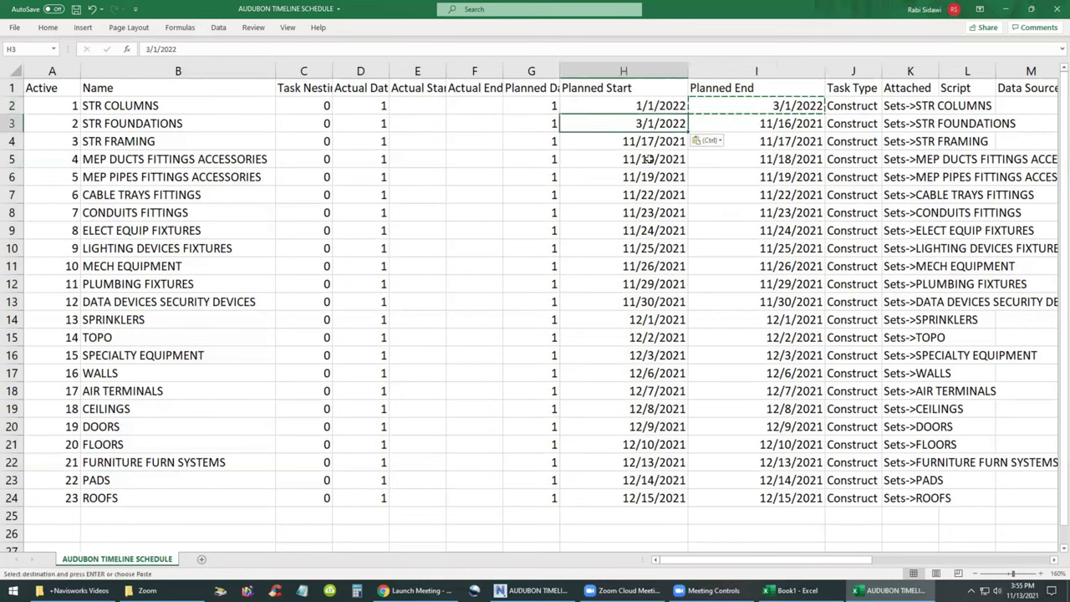
{"action": "key", "text": "Down"}
{"action": "key", "text": "Down"}
{"action": "left_click", "coordinate": [652, 125]}
{"action": "key", "text": "Up"}
{"action": "key", "text": "Right"}
{"action": "left_click", "coordinate": [653, 124]}
{"action": "left_click", "coordinate": [144, 49]}
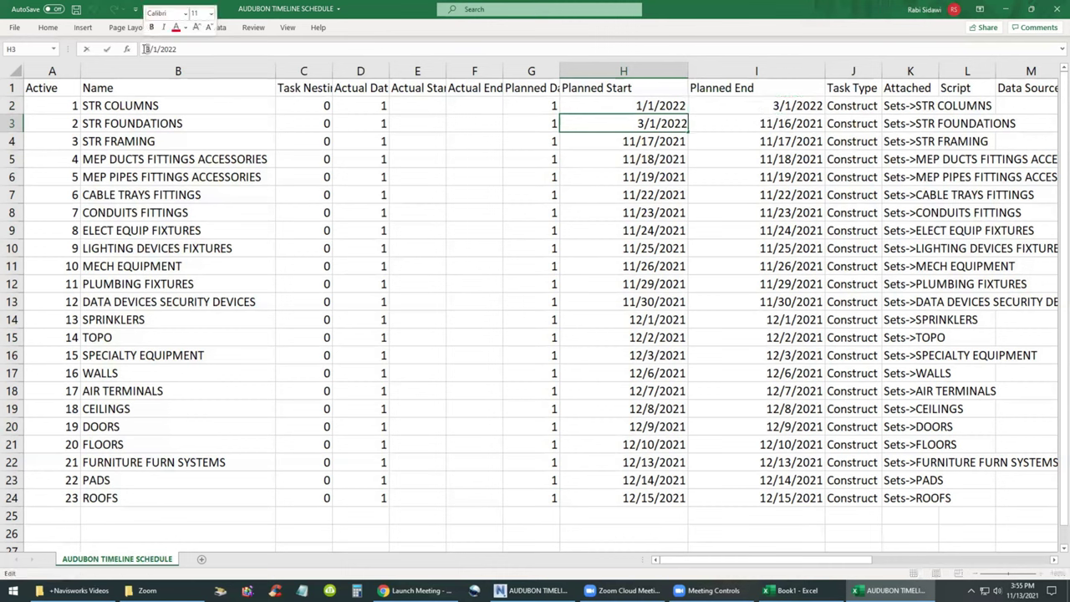
{"action": "key", "text": "Delete"}
{"action": "type", "text": "2"}
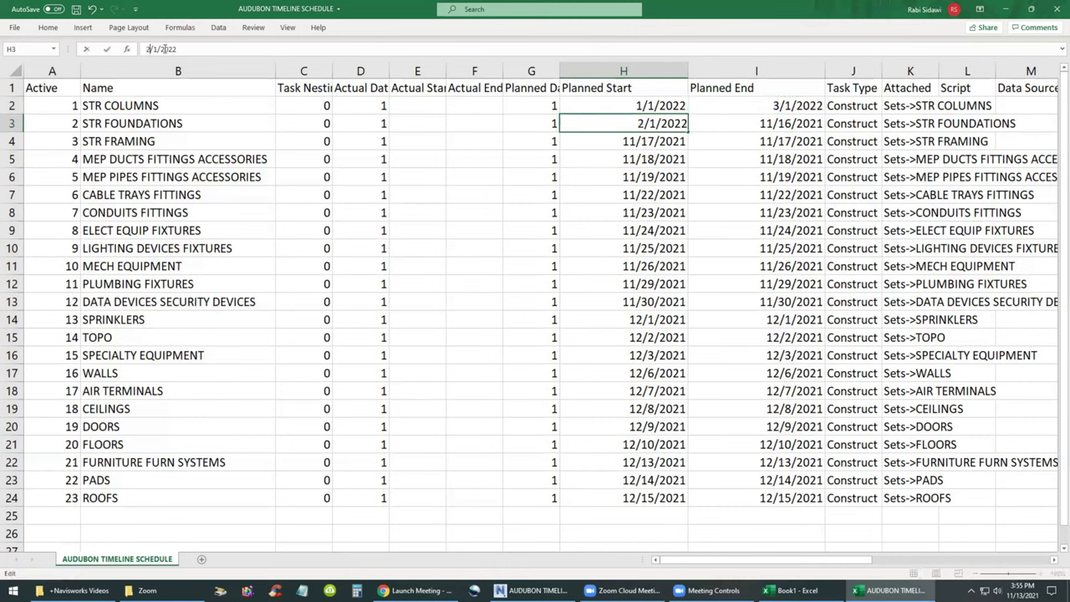
{"action": "left_click", "coordinate": [649, 153]}
{"action": "left_click", "coordinate": [659, 122]}
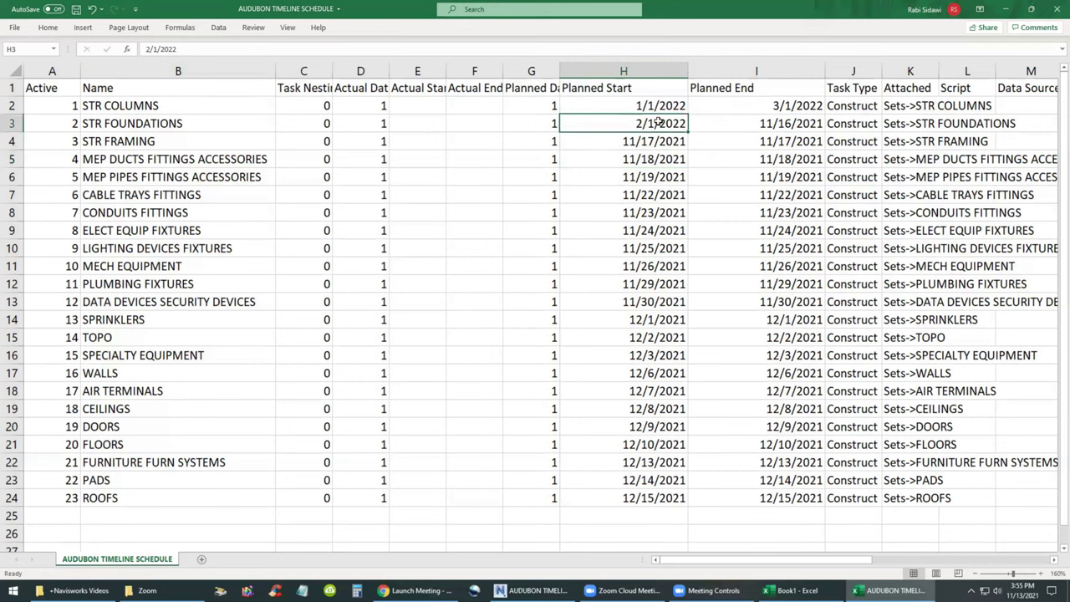
- Copy the STR COLUMNS end date into the Planned End of STR FOUNDATIONS and change it to 4/1/2022
{"action": "left_click", "coordinate": [758, 122]}
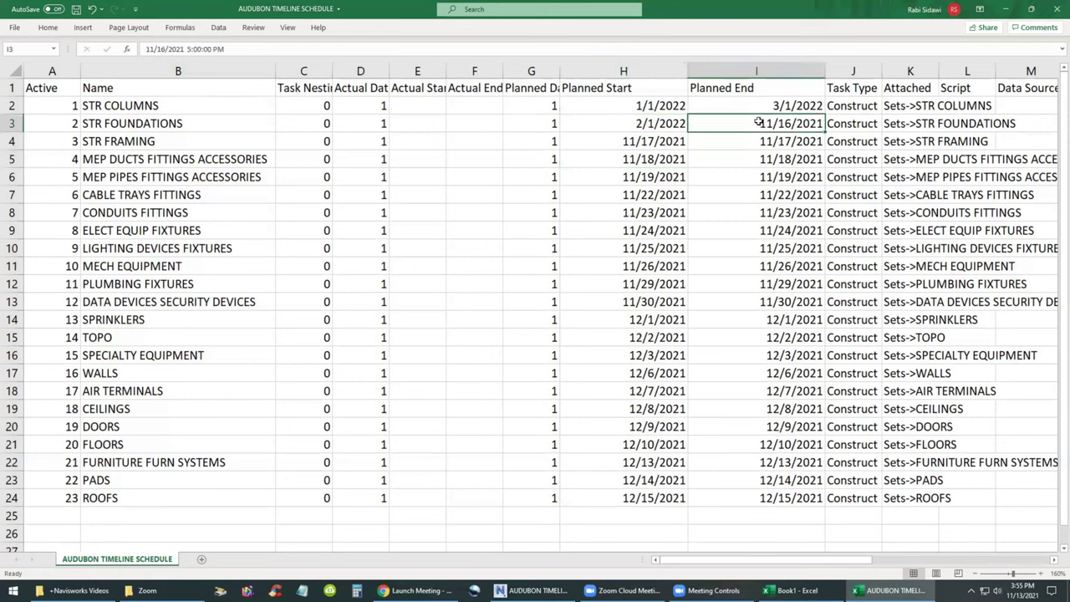
{"action": "left_click", "coordinate": [766, 108]}
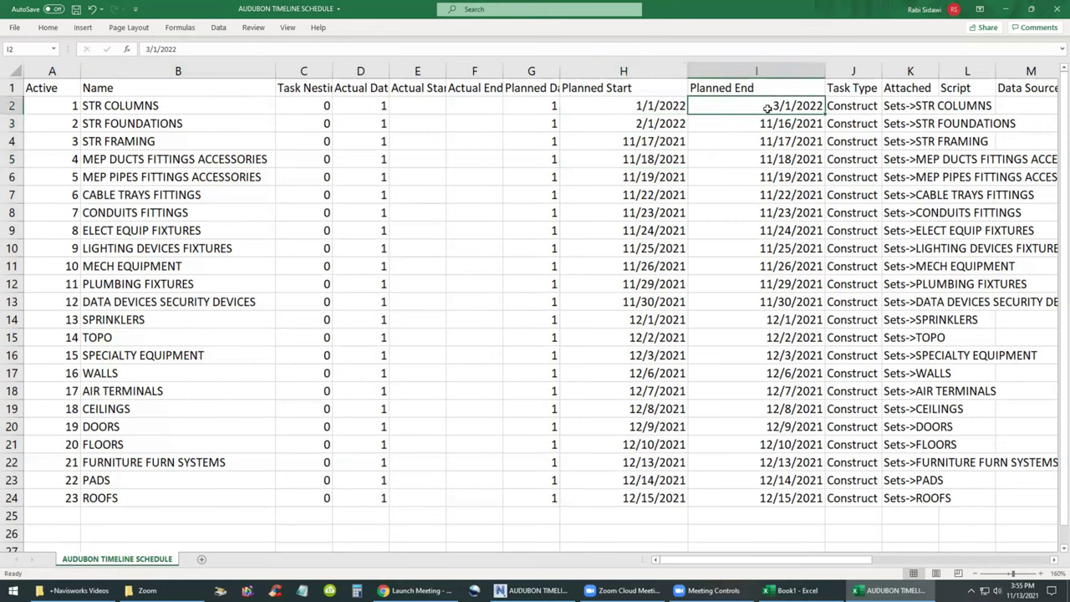
{"action": "key", "text": "ctrl+c"}
{"action": "left_click", "coordinate": [773, 123]}
{"action": "key", "text": "ctrl+v"}
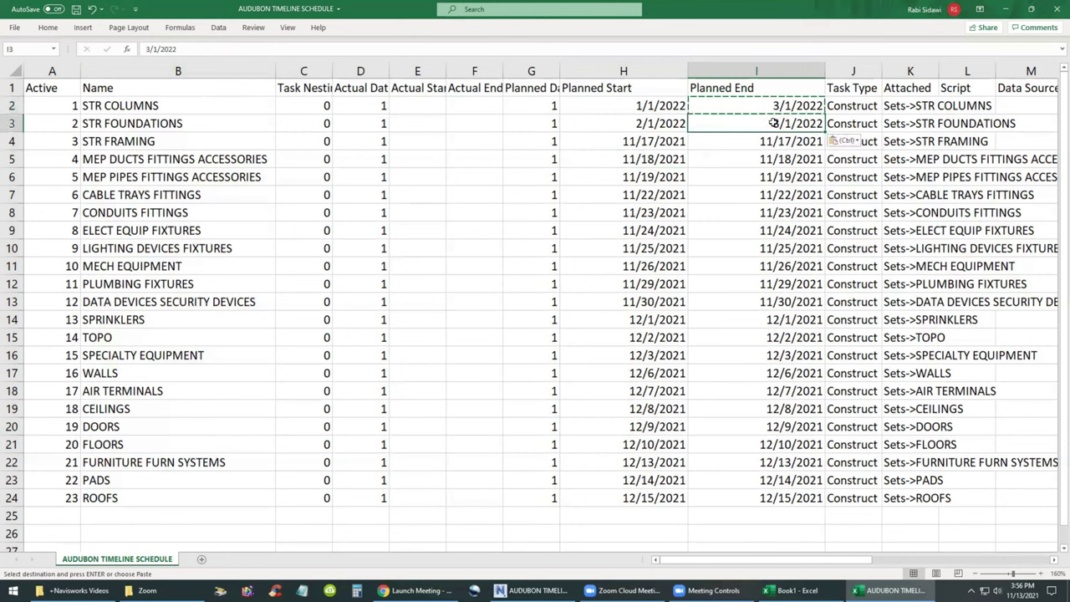
{"action": "left_click", "coordinate": [149, 52]}
{"action": "key", "text": "BackSpace"}
{"action": "type", "text": "4"}
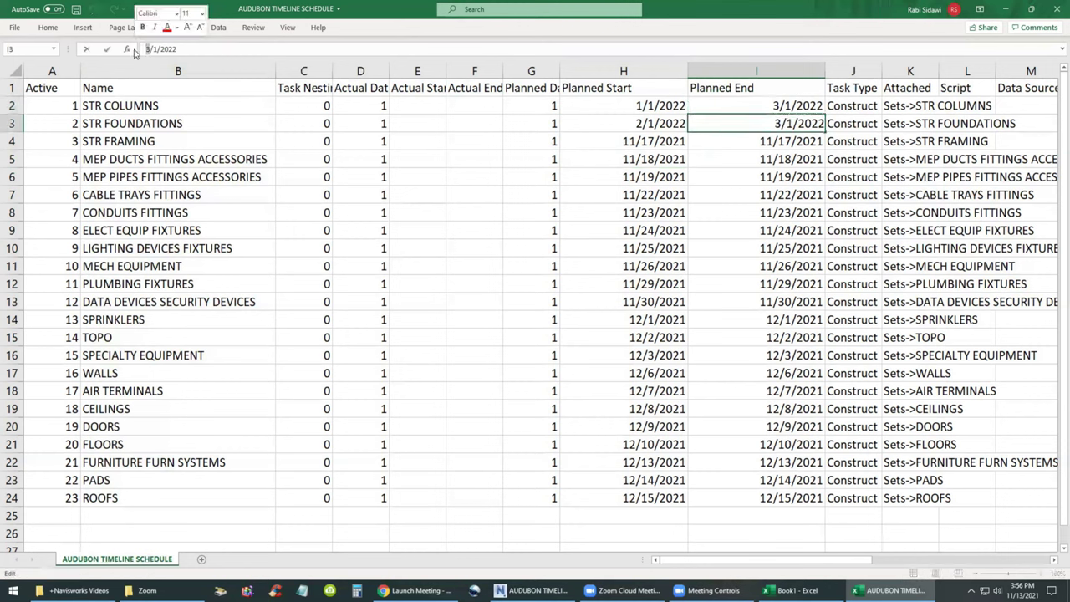
{"action": "key", "text": "Return"}
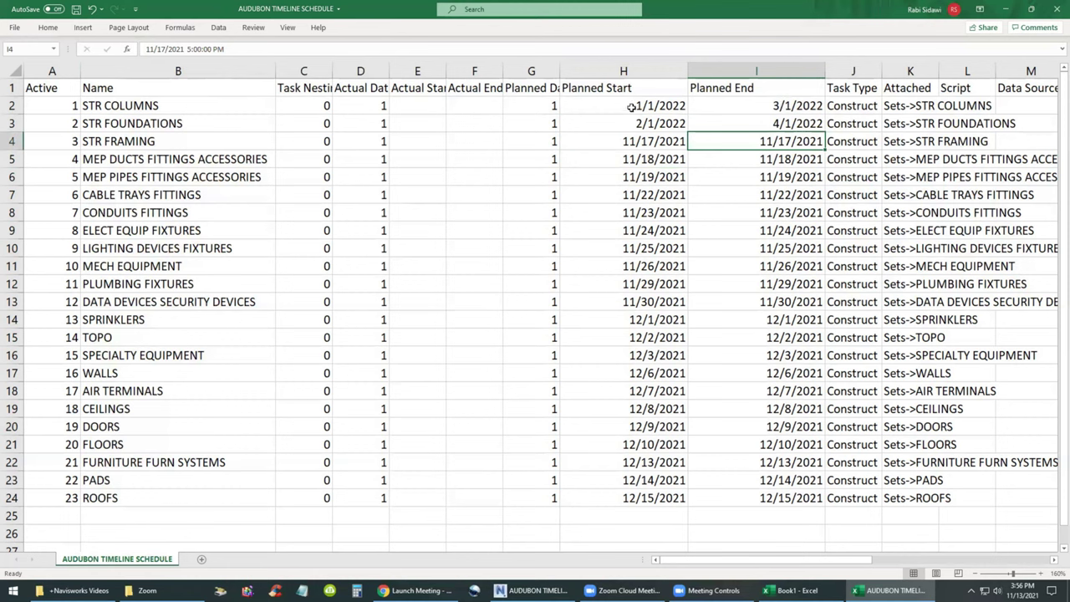
- Fill the monthly Planned Start and Planned End series from the first two tasks down to ROOFS
{"action": "left_click_drag", "start_coordinate": [630, 107], "coordinate": [687, 502]}
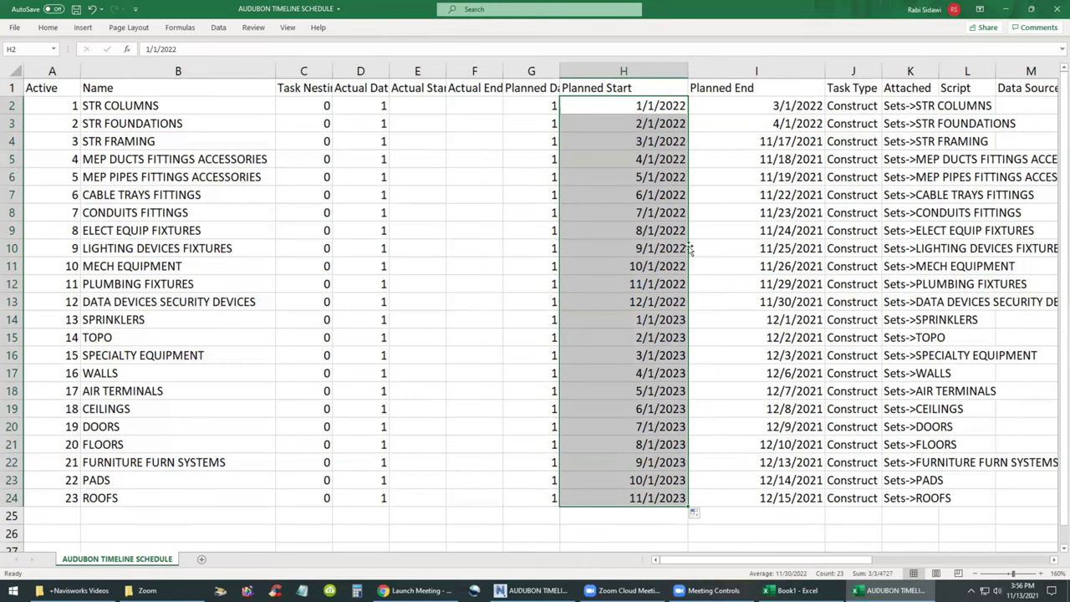
{"action": "left_click_drag", "start_coordinate": [761, 109], "coordinate": [842, 500]}
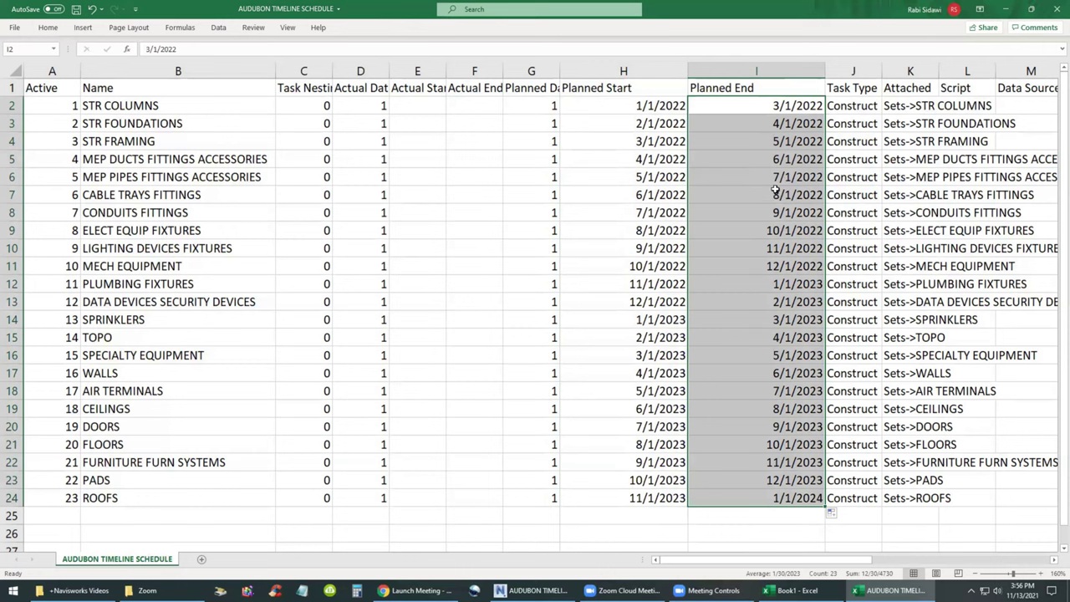
{"action": "left_click", "coordinate": [713, 157]}
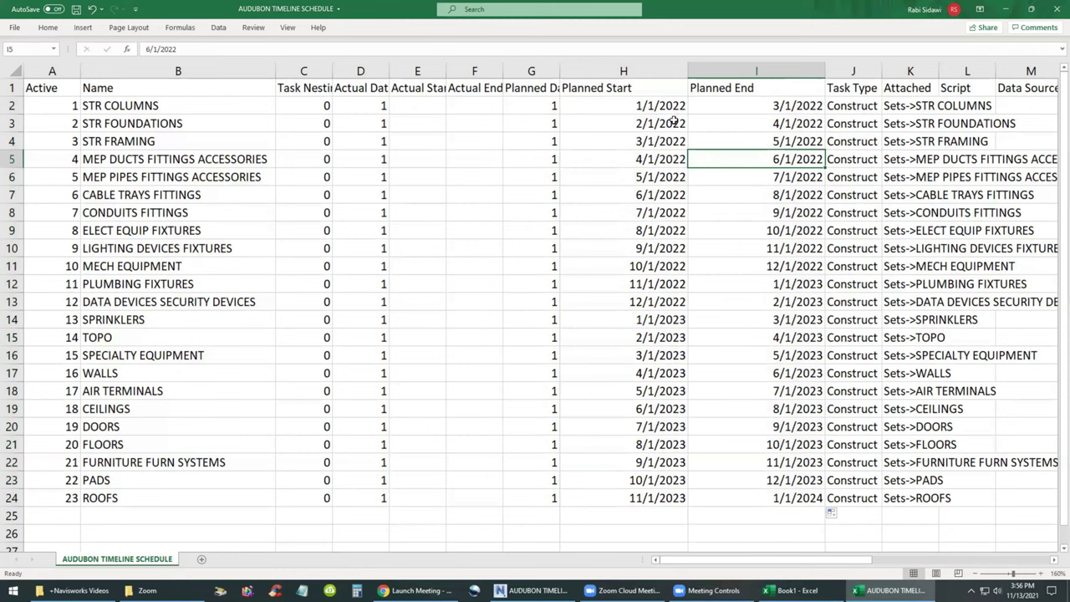
- Apply the Good cell style to all Planned Start and Planned End dates and set their font color to Automatic
{"action": "left_click_drag", "start_coordinate": [644, 107], "coordinate": [751, 497]}
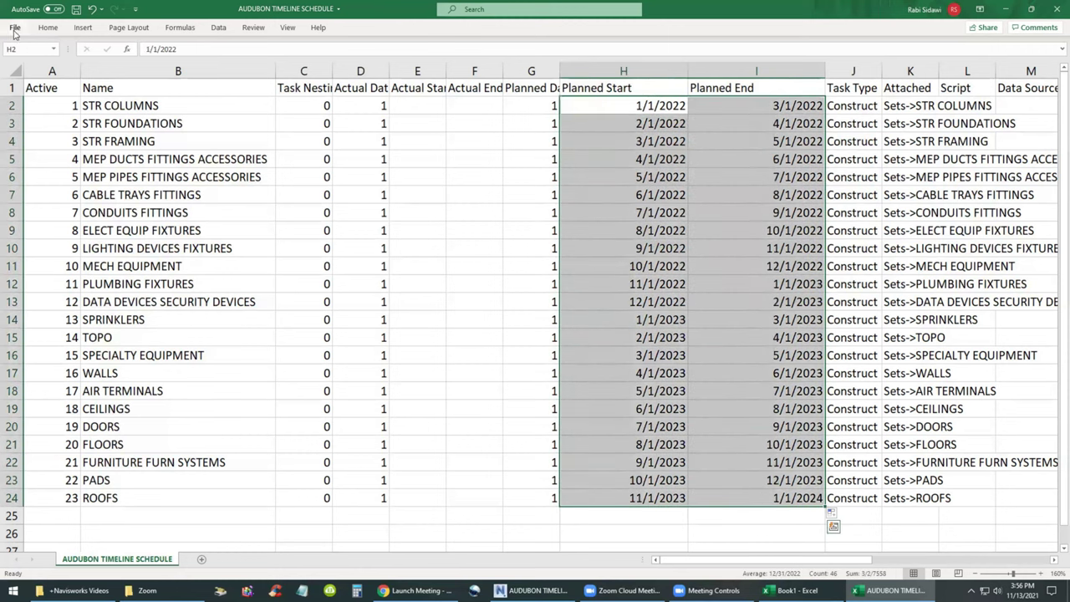
{"action": "left_click", "coordinate": [46, 28]}
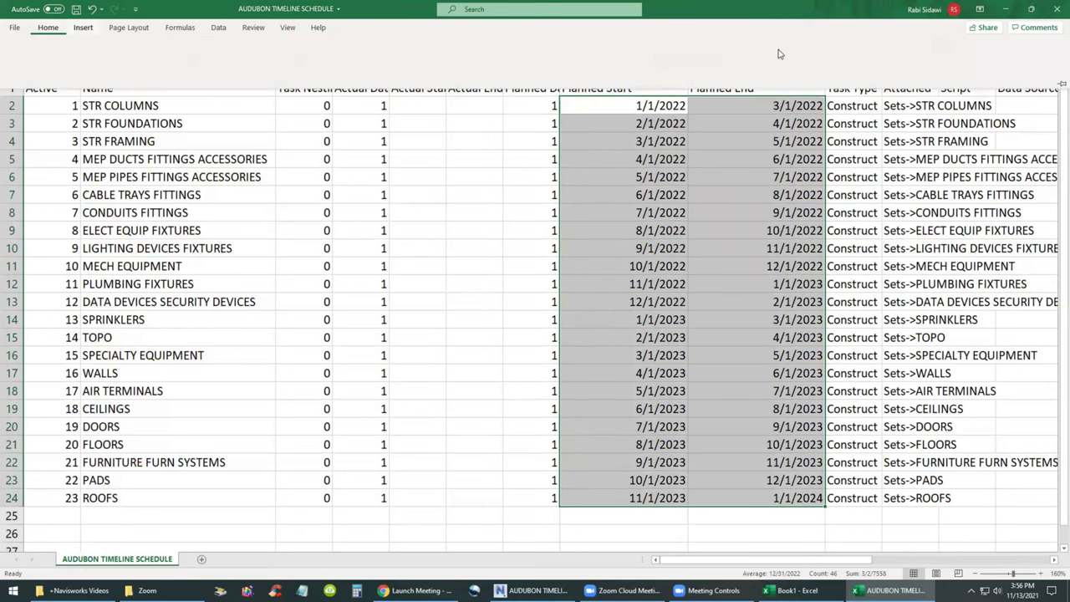
{"action": "left_click", "coordinate": [1059, 85]}
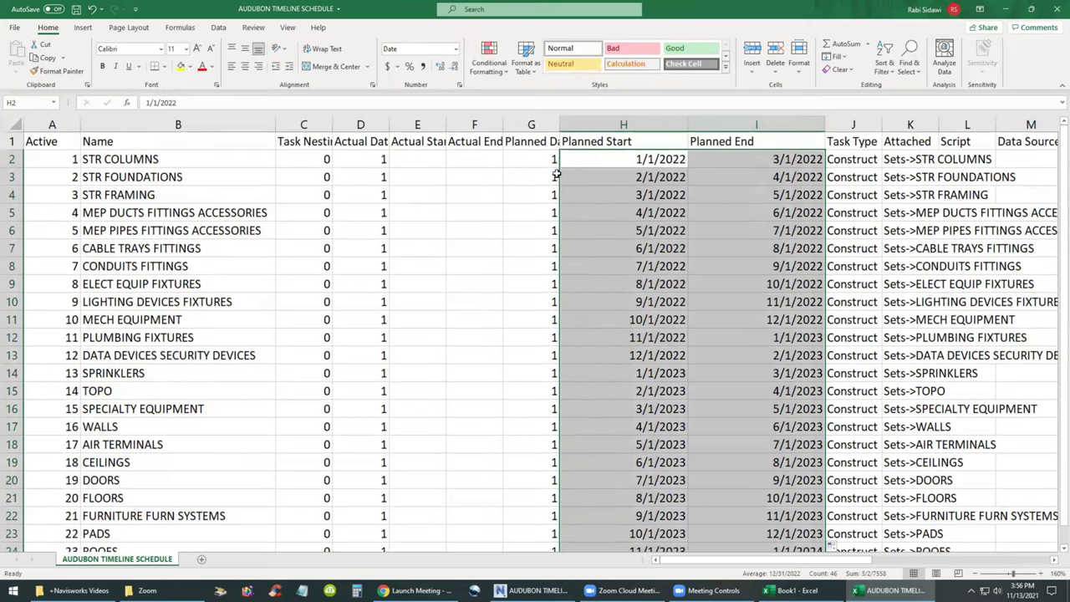
{"action": "left_click", "coordinate": [678, 50]}
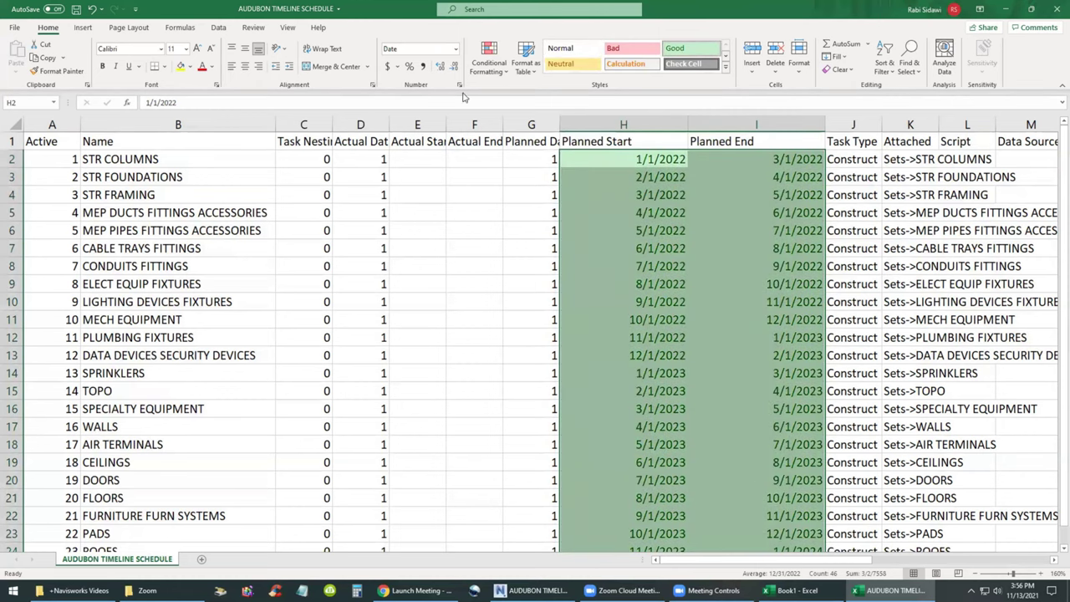
{"action": "left_click", "coordinate": [213, 67]}
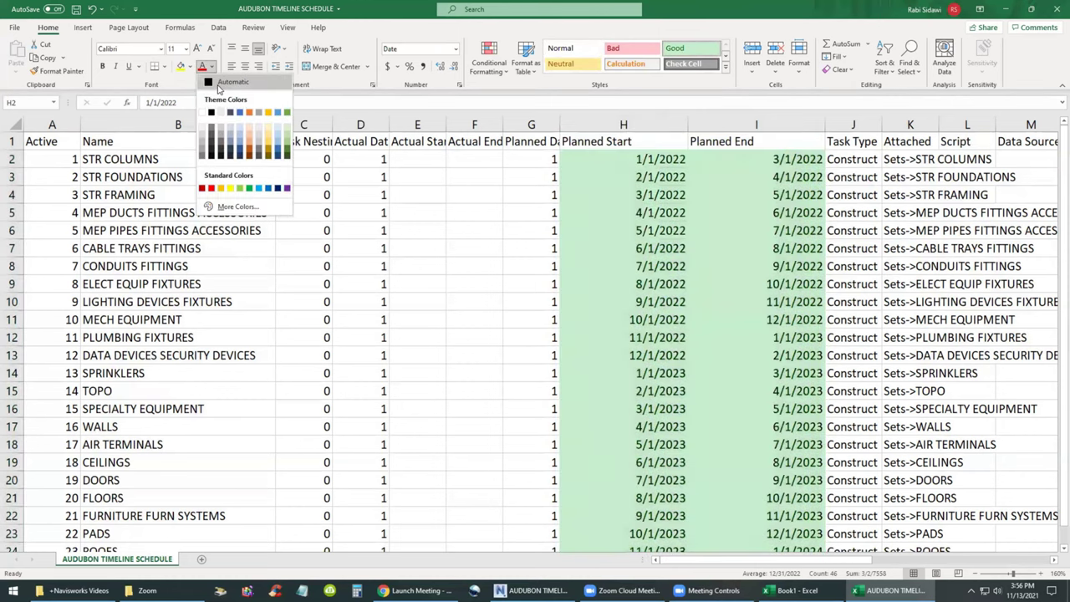
{"action": "left_click", "coordinate": [220, 83]}
{"action": "left_click", "coordinate": [690, 212]}
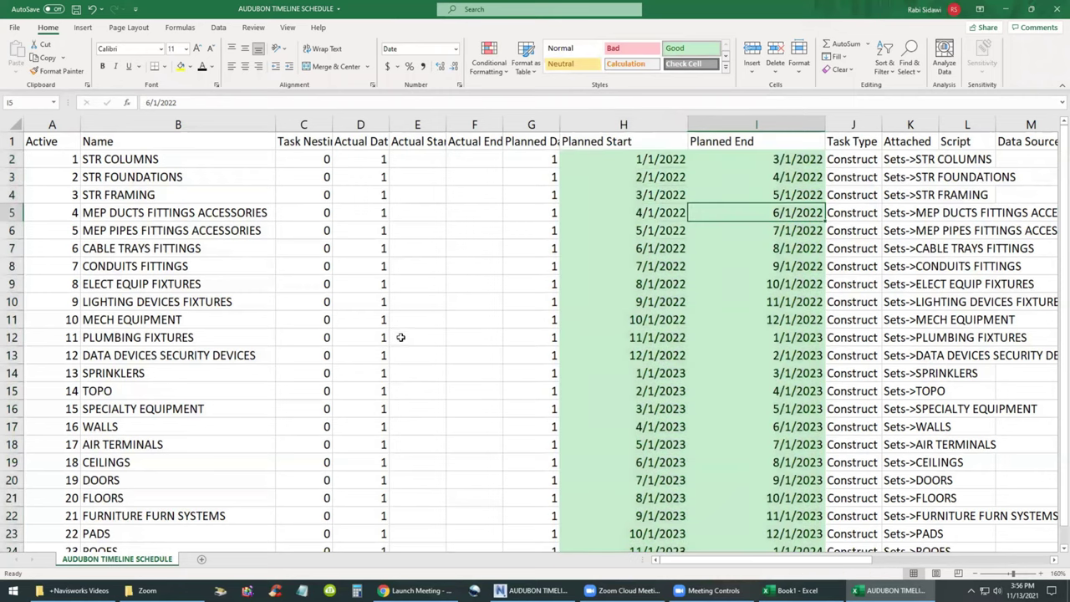
- Apply the Bad cell style with black text to the task names from STR COLUMNS to ROOFS
{"action": "left_click_drag", "start_coordinate": [163, 161], "coordinate": [144, 511]}
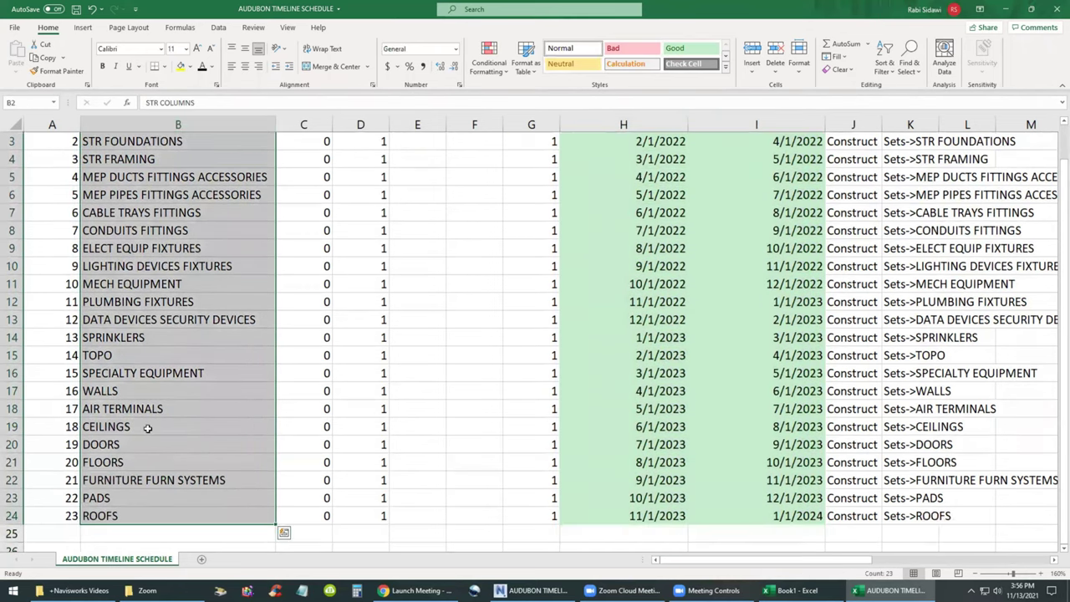
{"action": "left_click", "coordinate": [631, 47]}
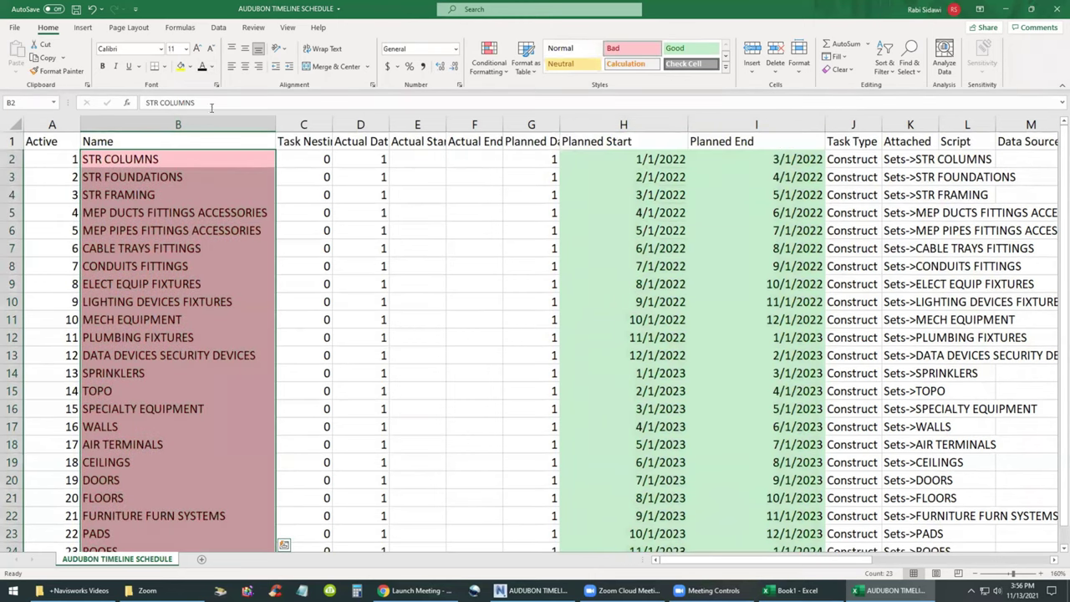
{"action": "left_click", "coordinate": [194, 212]}
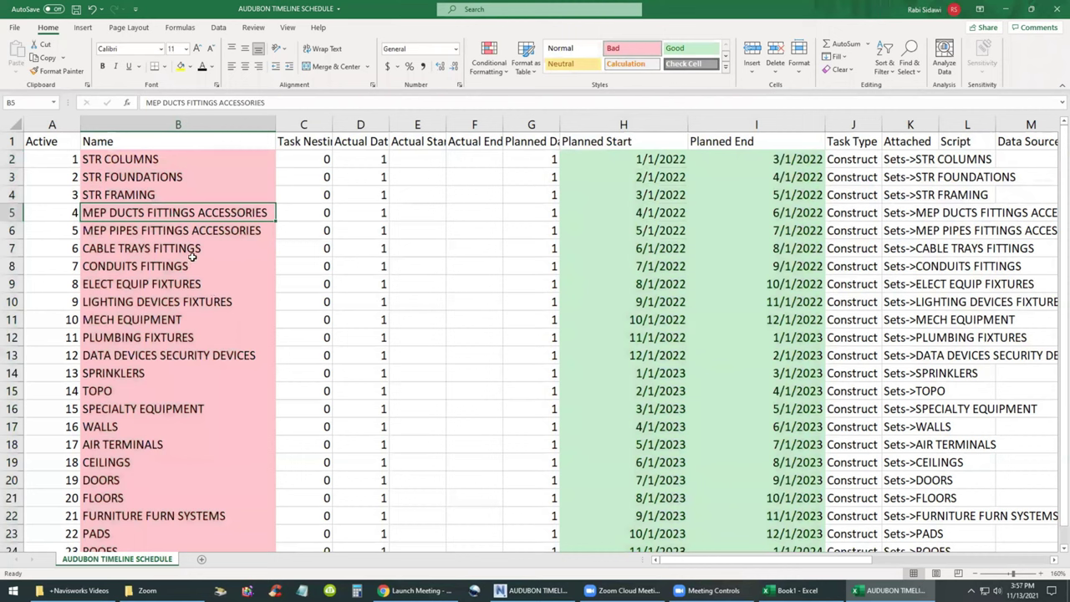
- Widen the Attached column to fit its contents
{"action": "double_click", "coordinate": [937, 125]}
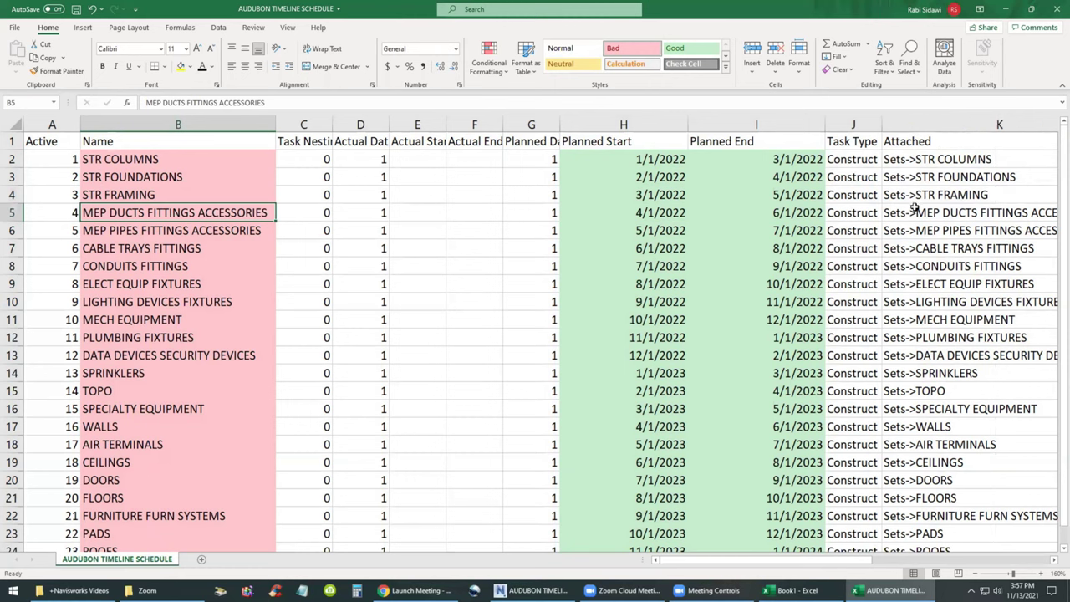
- Apply the Neutral cell style with black text to all Attached entries from STR COLUMNS to ROOFS
{"action": "left_click_drag", "start_coordinate": [911, 158], "coordinate": [919, 497]}
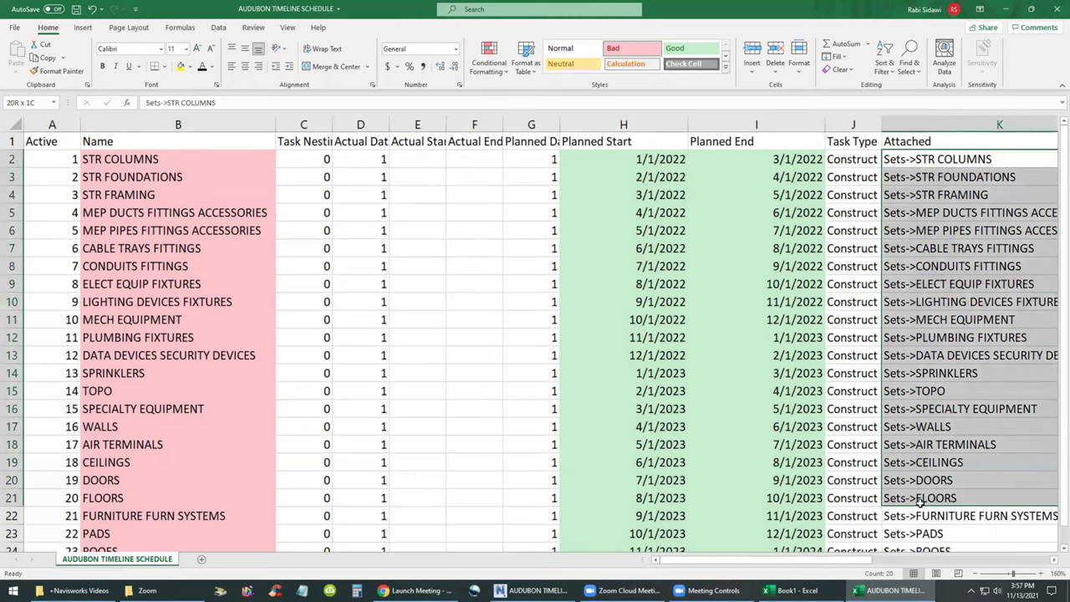
{"action": "left_click", "coordinate": [976, 574]}
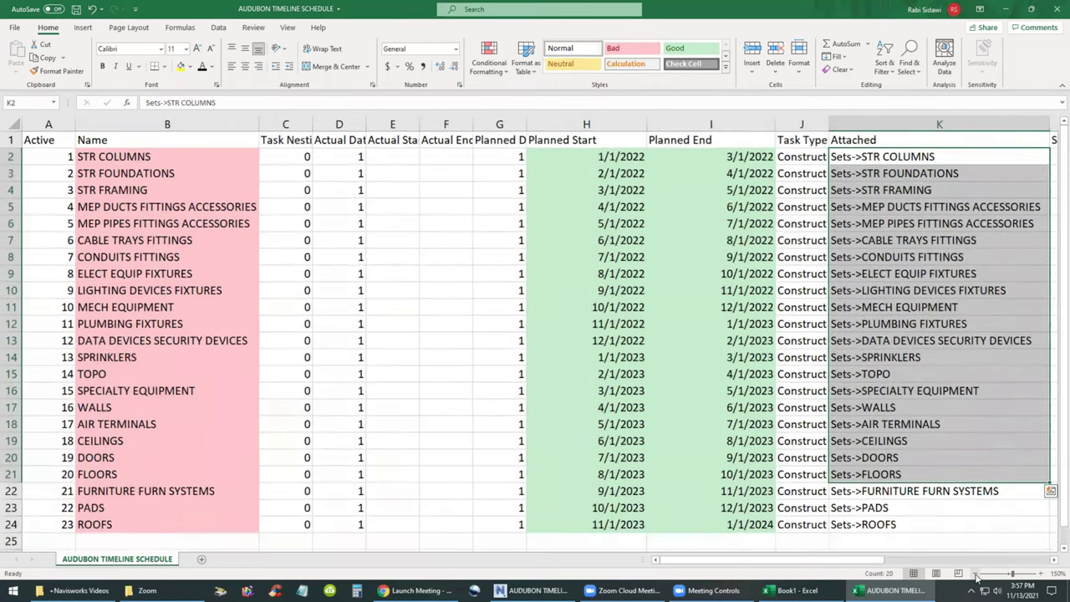
{"action": "left_click_drag", "start_coordinate": [883, 159], "coordinate": [877, 525]}
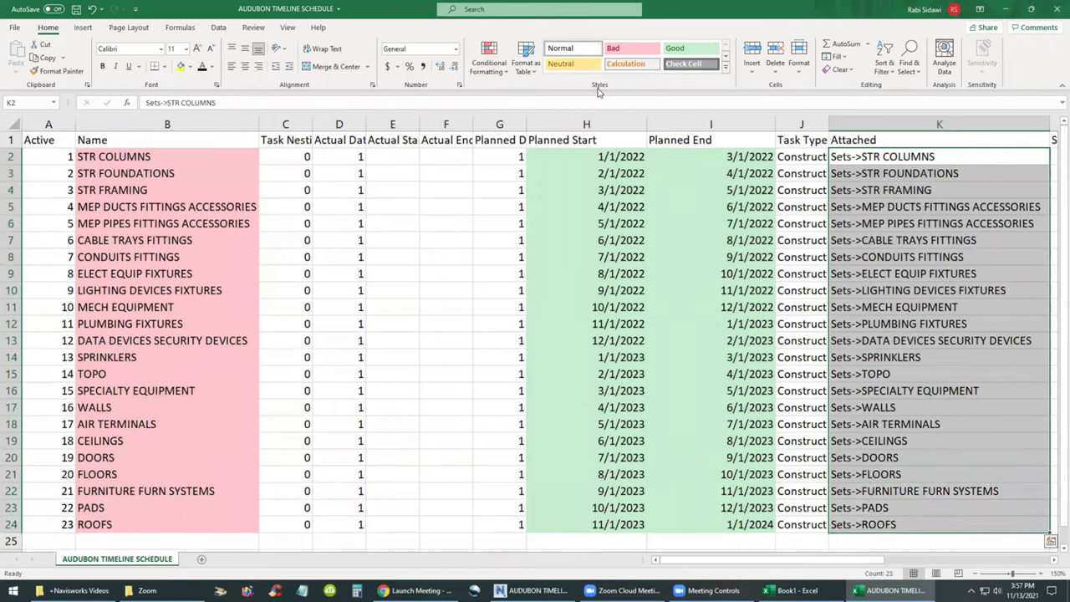
{"action": "left_click", "coordinate": [574, 66]}
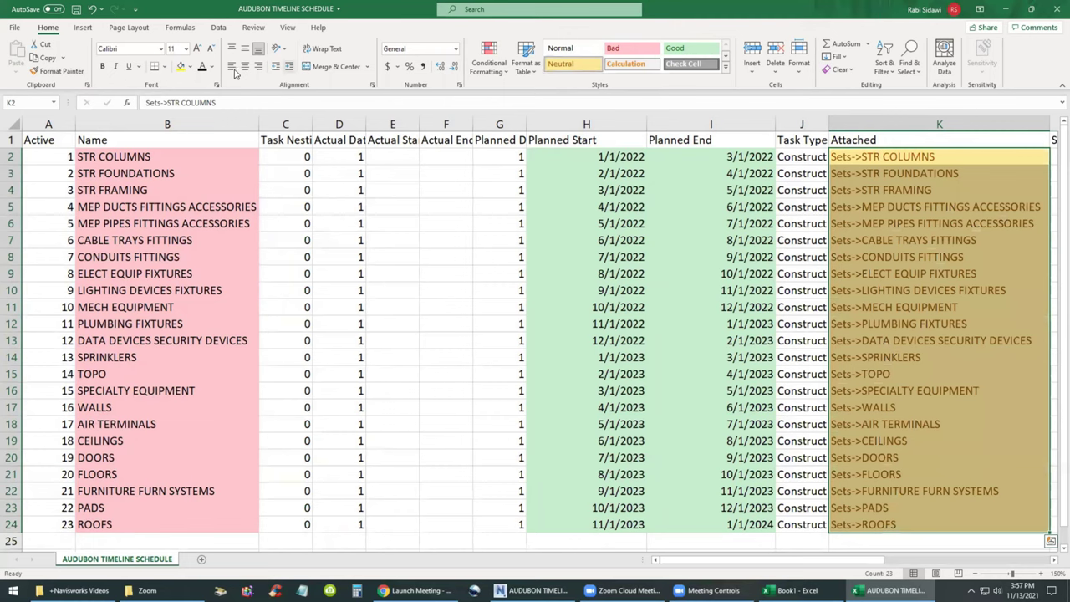
{"action": "left_click", "coordinate": [205, 67]}
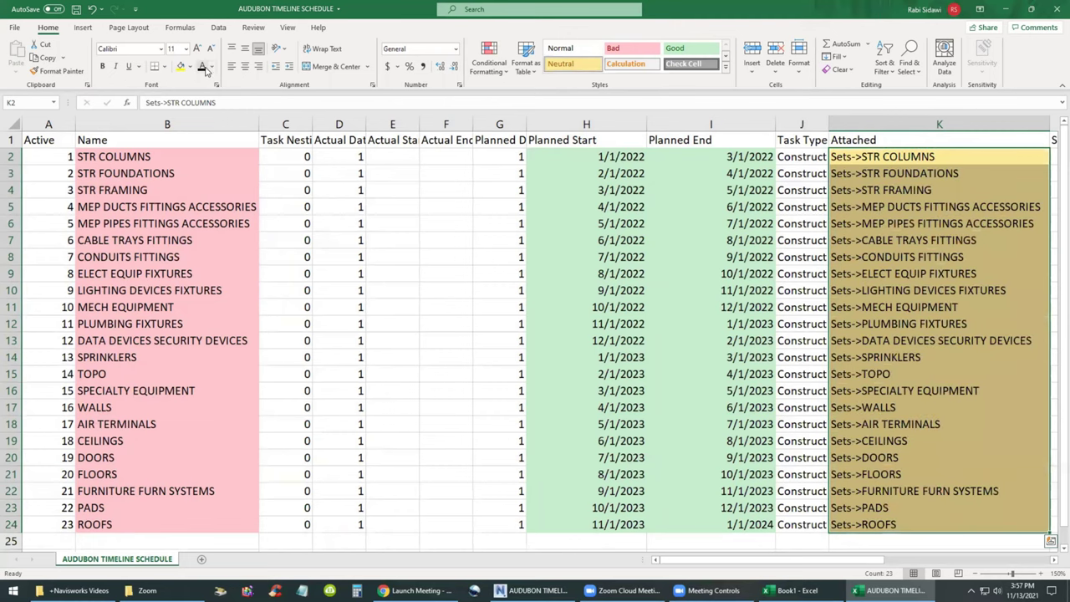
{"action": "left_click", "coordinate": [443, 206]}
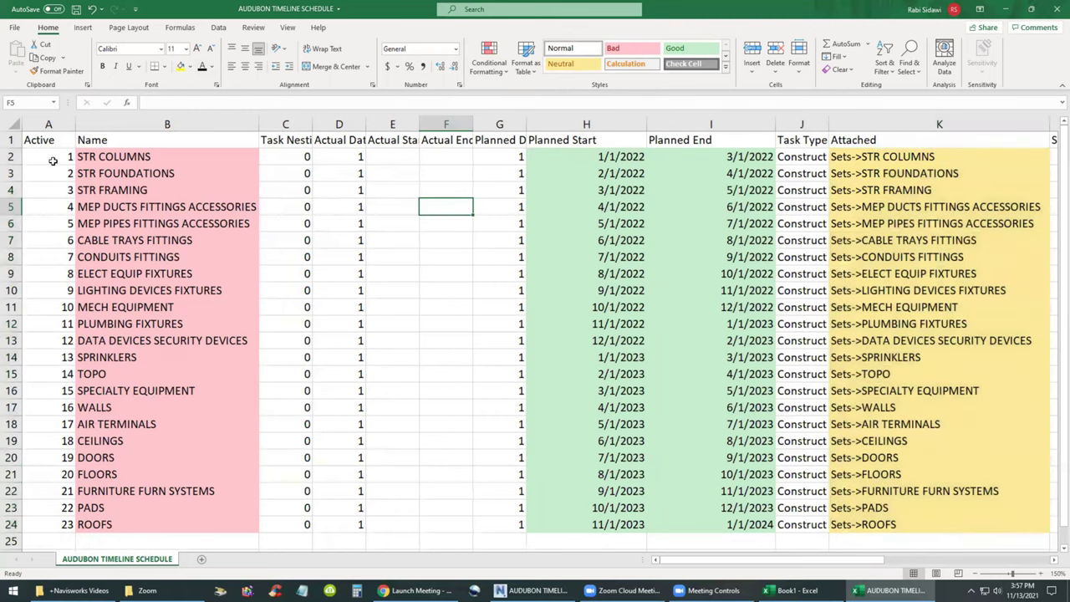
- Review the Active, Name, Planned Start, Planned End and Attached columns from the first task down to ROOFS
{"action": "left_click", "coordinate": [216, 190]}
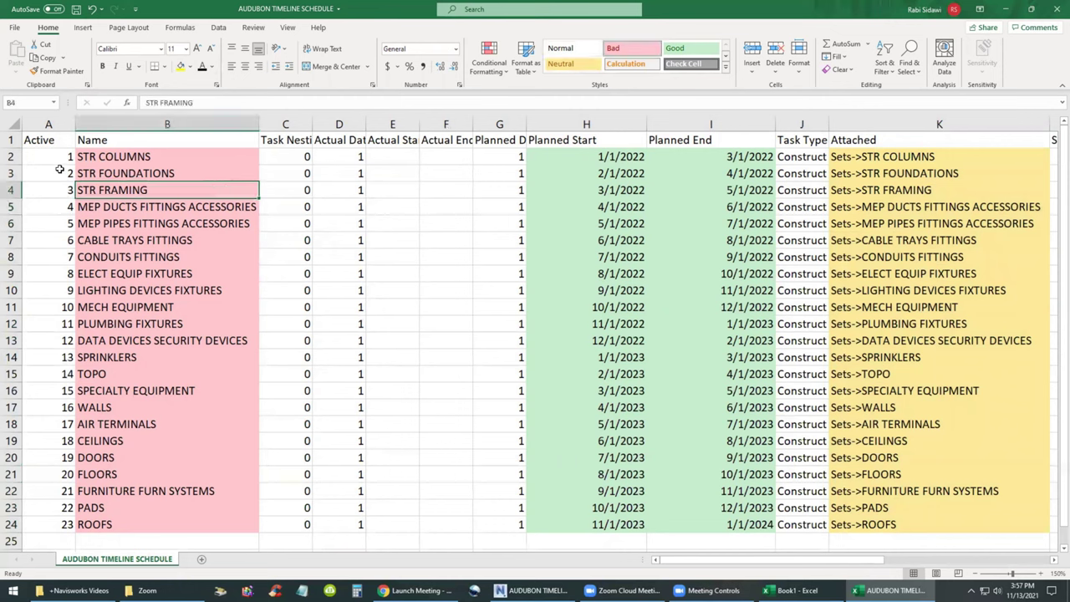
{"action": "left_click_drag", "start_coordinate": [50, 154], "coordinate": [30, 527]}
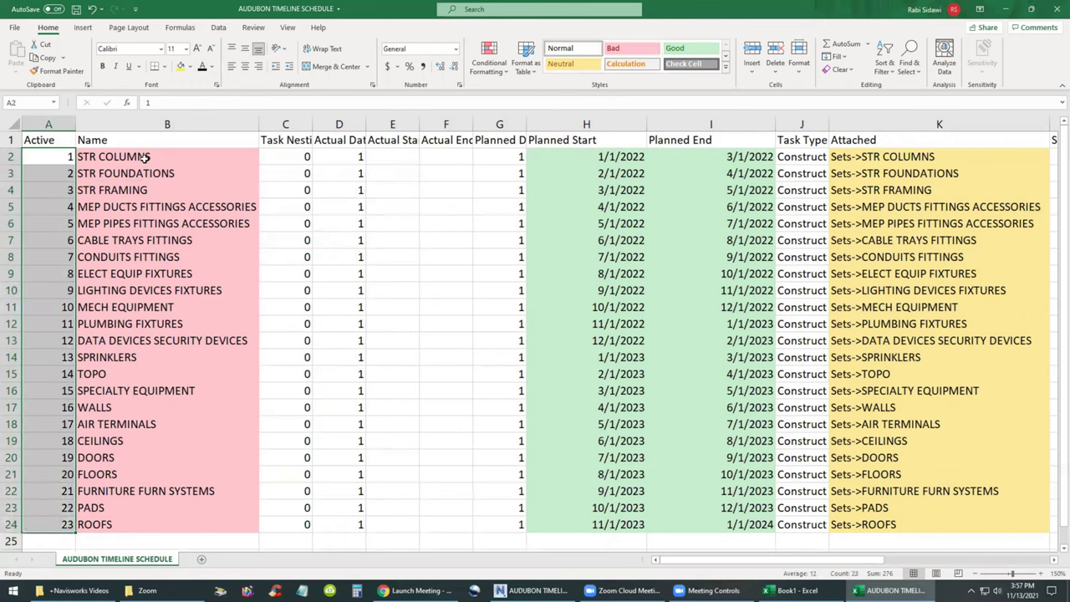
{"action": "left_click_drag", "start_coordinate": [144, 159], "coordinate": [150, 524]}
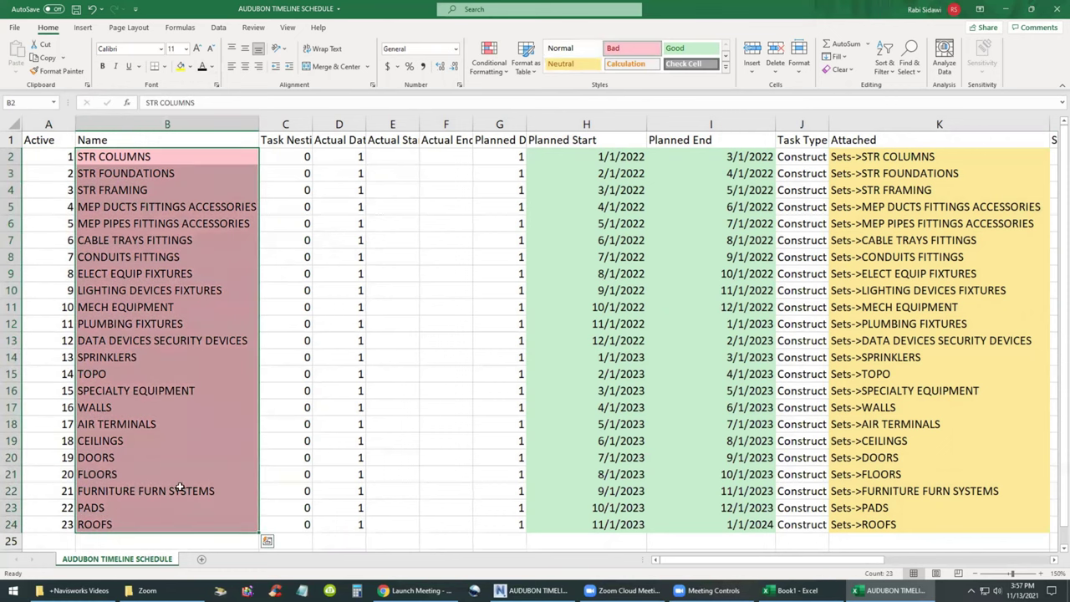
{"action": "left_click_drag", "start_coordinate": [586, 159], "coordinate": [610, 527]}
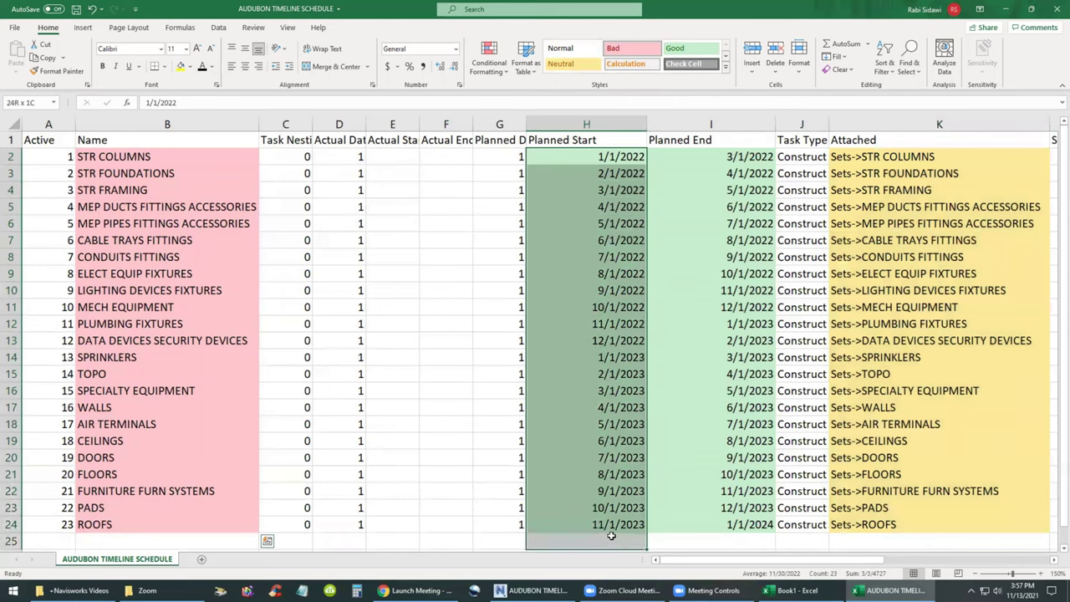
{"action": "left_click_drag", "start_coordinate": [723, 159], "coordinate": [729, 524]}
{"action": "left_click_drag", "start_coordinate": [865, 156], "coordinate": [873, 524]}
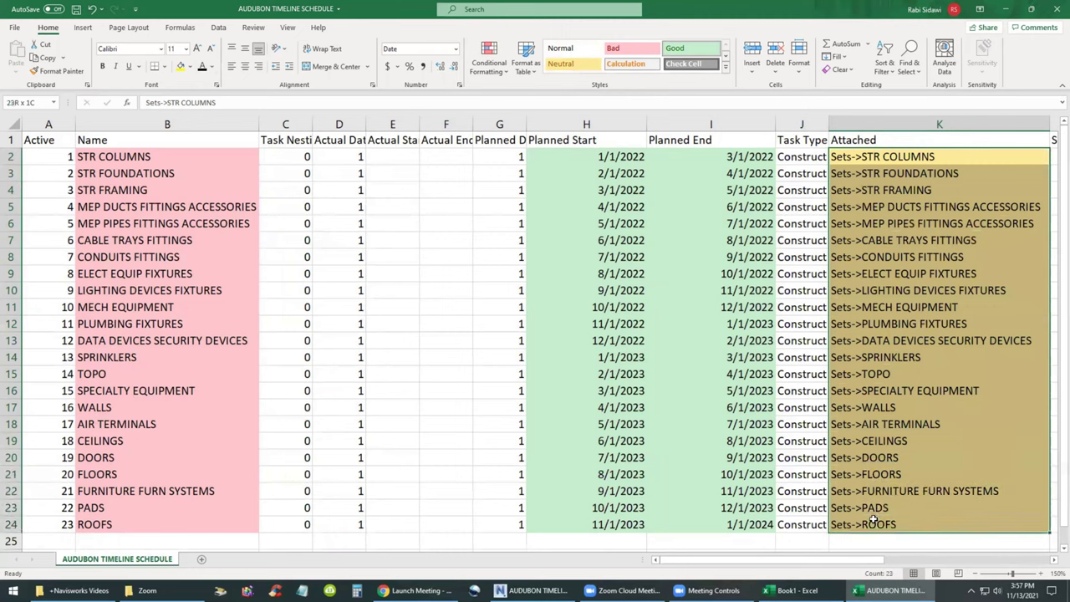
{"action": "left_click", "coordinate": [889, 475]}
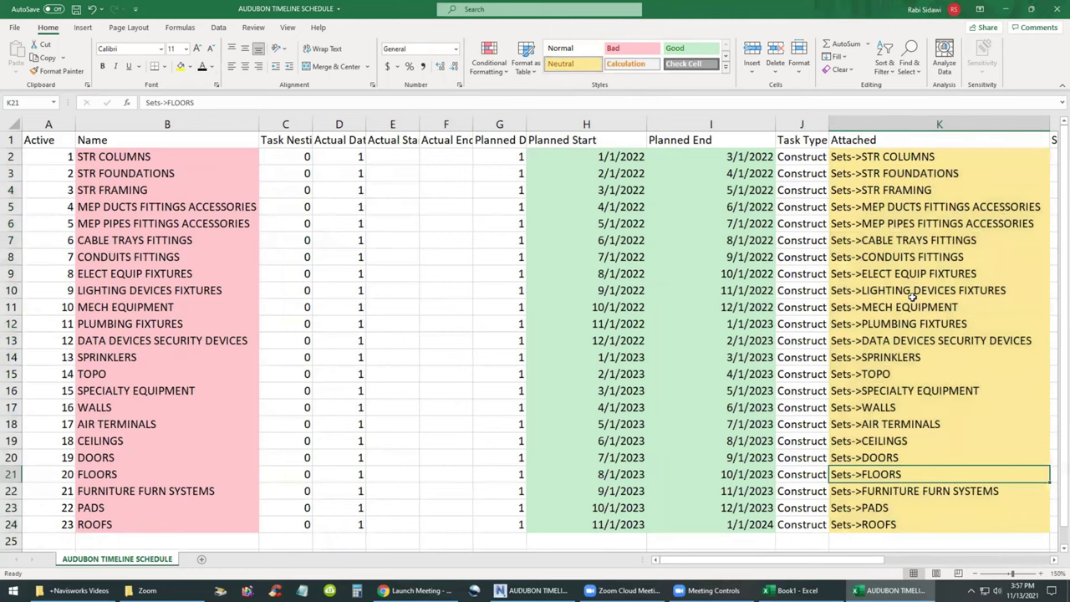
- Save the Audubon timeline schedule, put its window away and close the empty Book1 workbook
{"action": "left_click", "coordinate": [76, 10]}
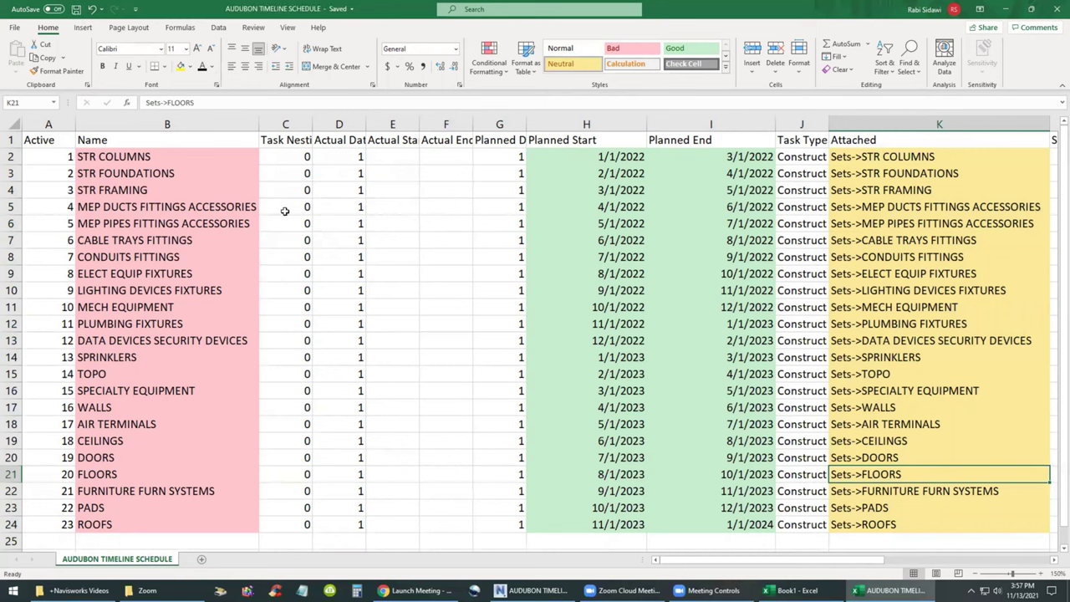
{"action": "left_click", "coordinate": [1005, 8]}
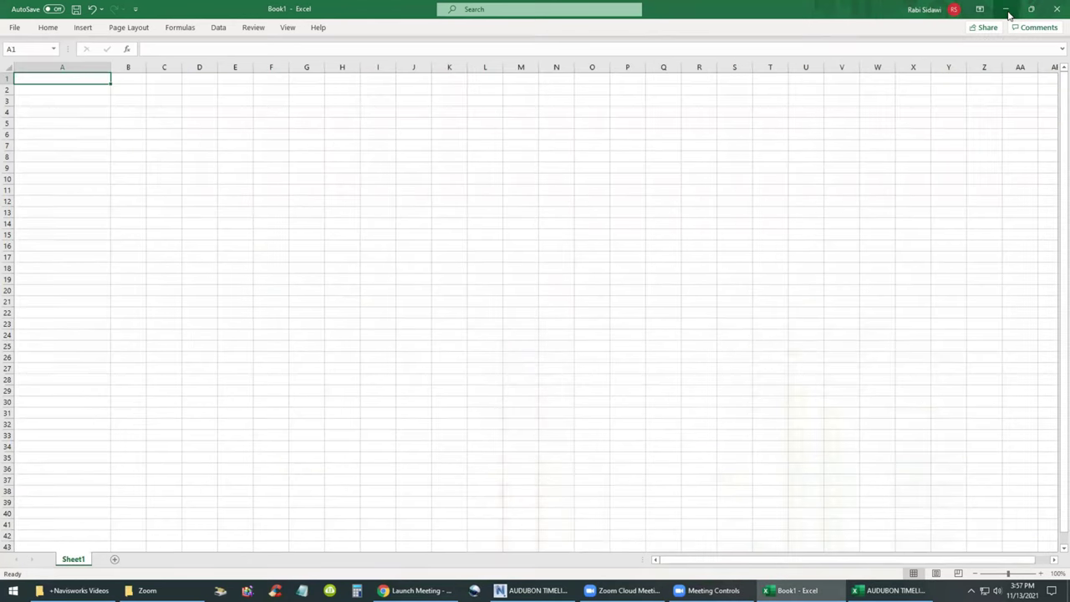
{"action": "left_click", "coordinate": [1054, 14]}
{"action": "left_click", "coordinate": [629, 357]}
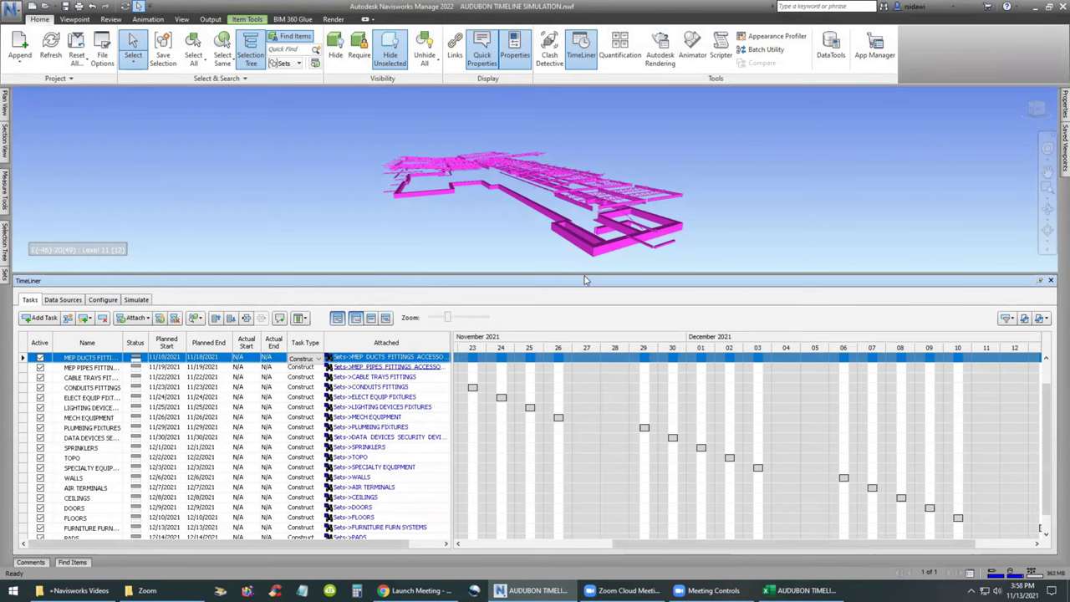
- In Navisworks, delete all TimeLiner tasks from STR COLUMNS to ROOFS and adjust the TimeLiner area's height
{"action": "left_click_drag", "start_coordinate": [584, 217], "coordinate": [585, 215]}
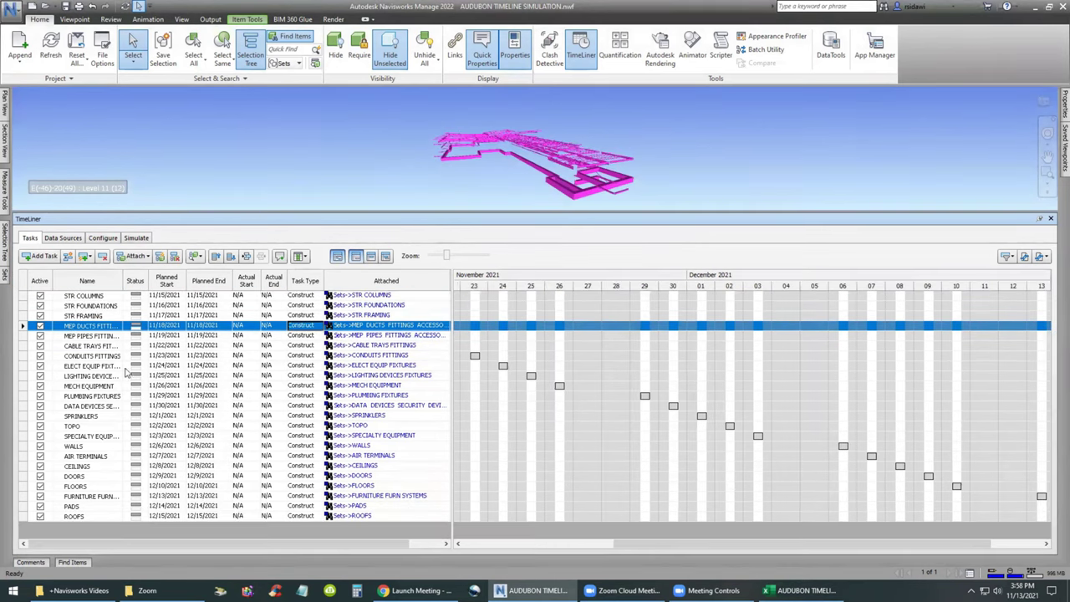
{"action": "left_click", "coordinate": [88, 297]}
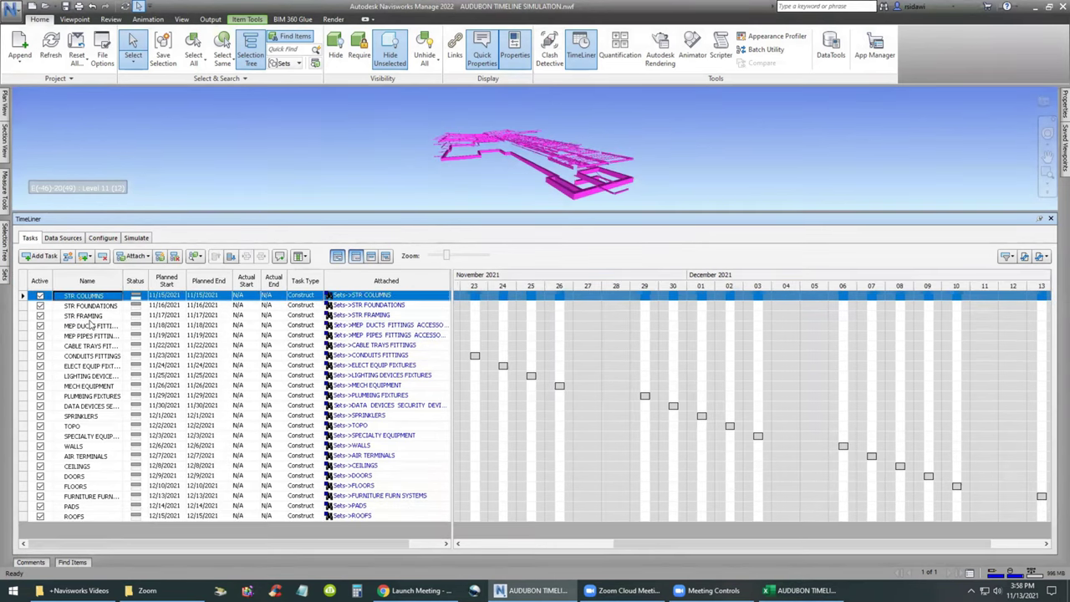
{"action": "left_click", "coordinate": [73, 517], "text": "shift"}
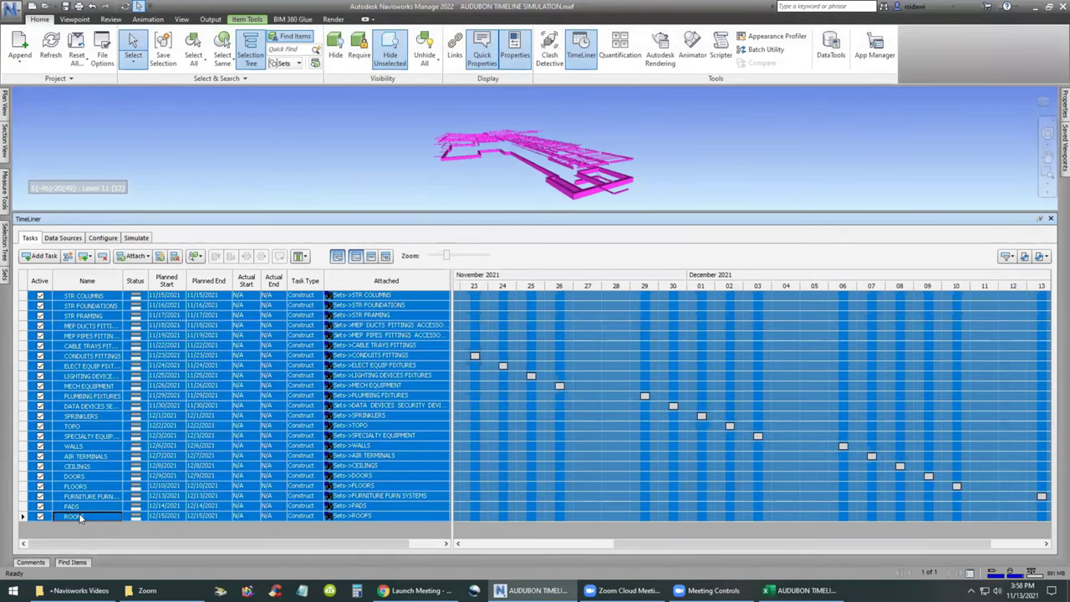
{"action": "right_click", "coordinate": [80, 517]}
{"action": "left_click", "coordinate": [113, 532]}
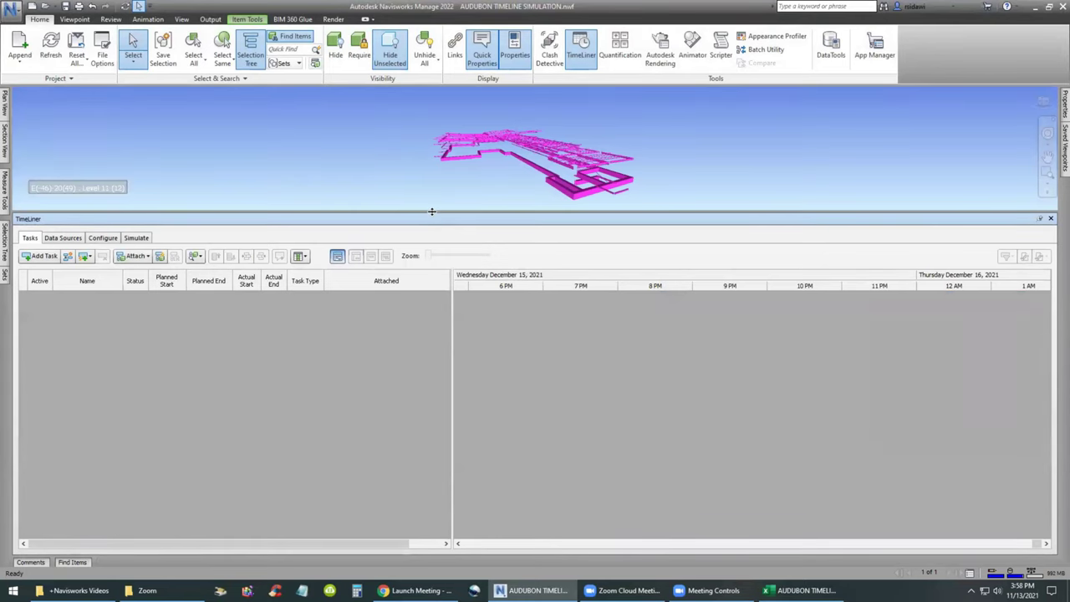
{"action": "left_click_drag", "start_coordinate": [441, 298], "coordinate": [441, 300]}
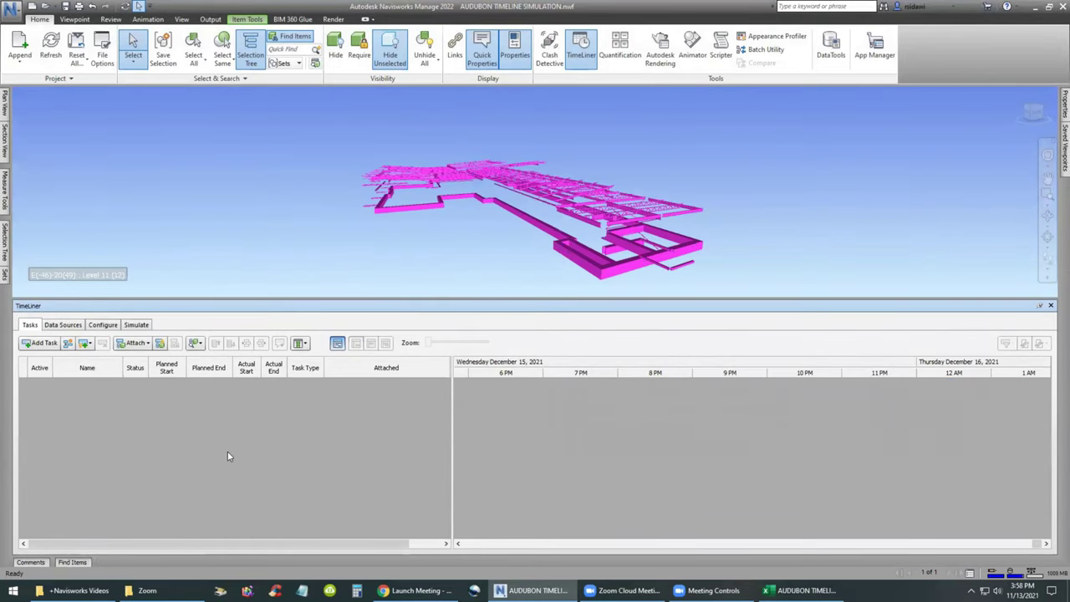
- Add a CSV Import data source to TimeLiner using the AUDUBON TIMELINE SCHEDULE file
{"action": "left_click", "coordinate": [67, 325]}
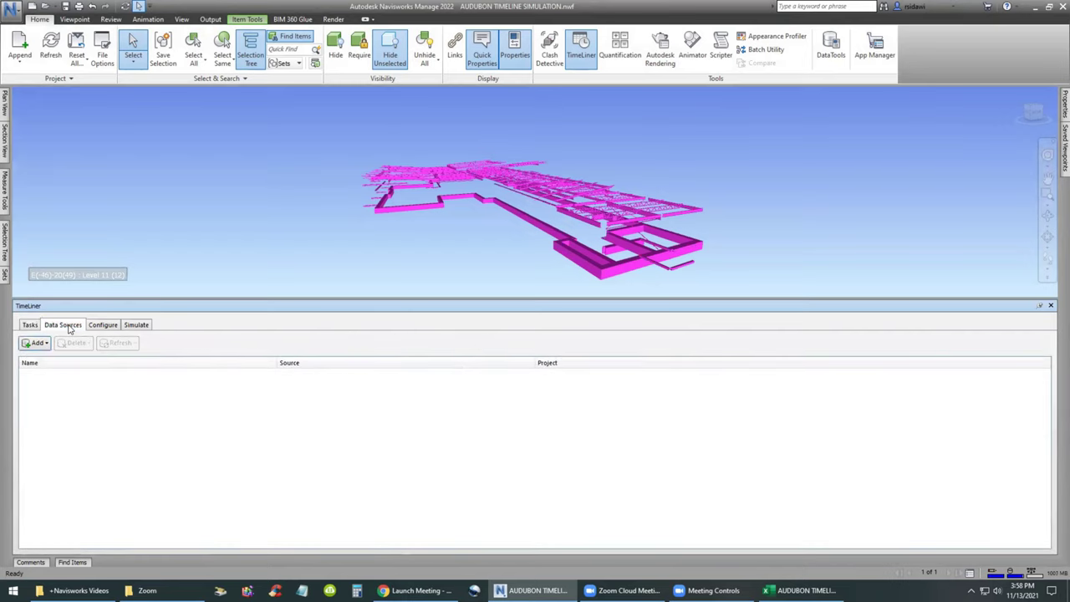
{"action": "left_click", "coordinate": [37, 343]}
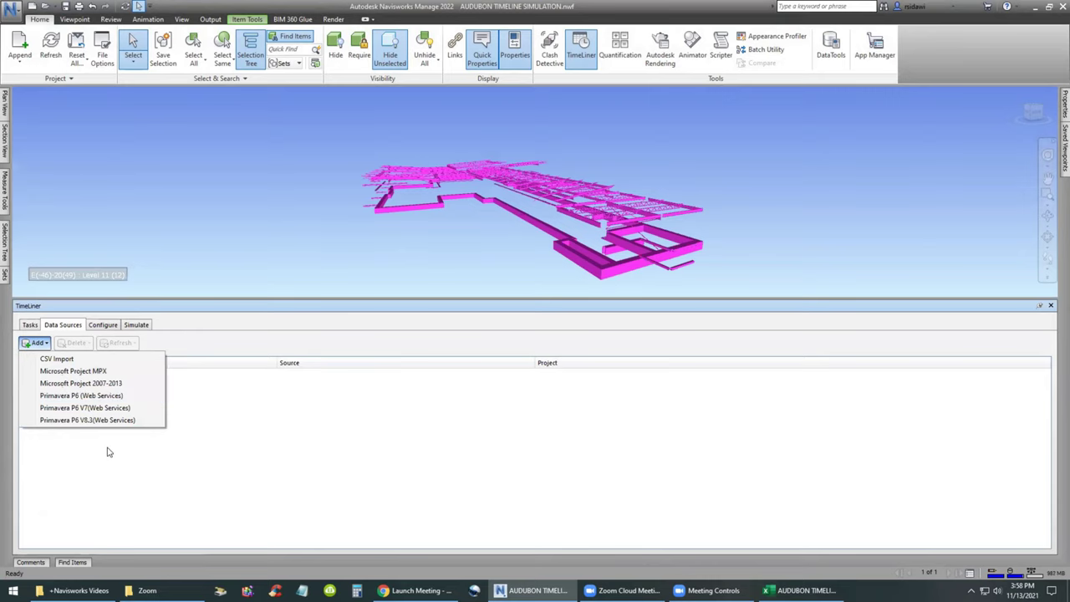
{"action": "left_click", "coordinate": [63, 359]}
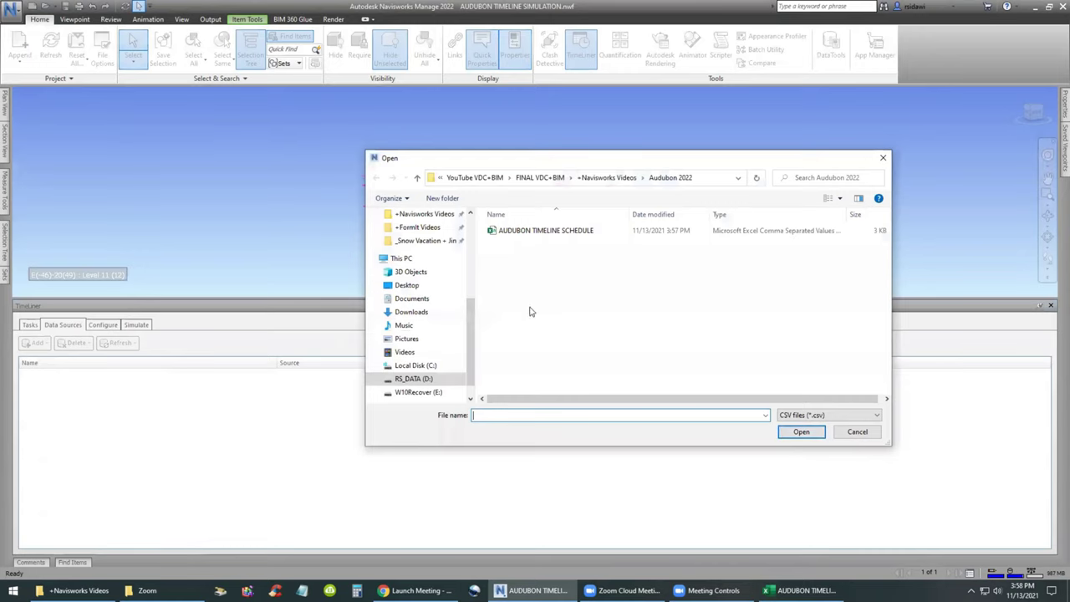
{"action": "left_click", "coordinate": [549, 233]}
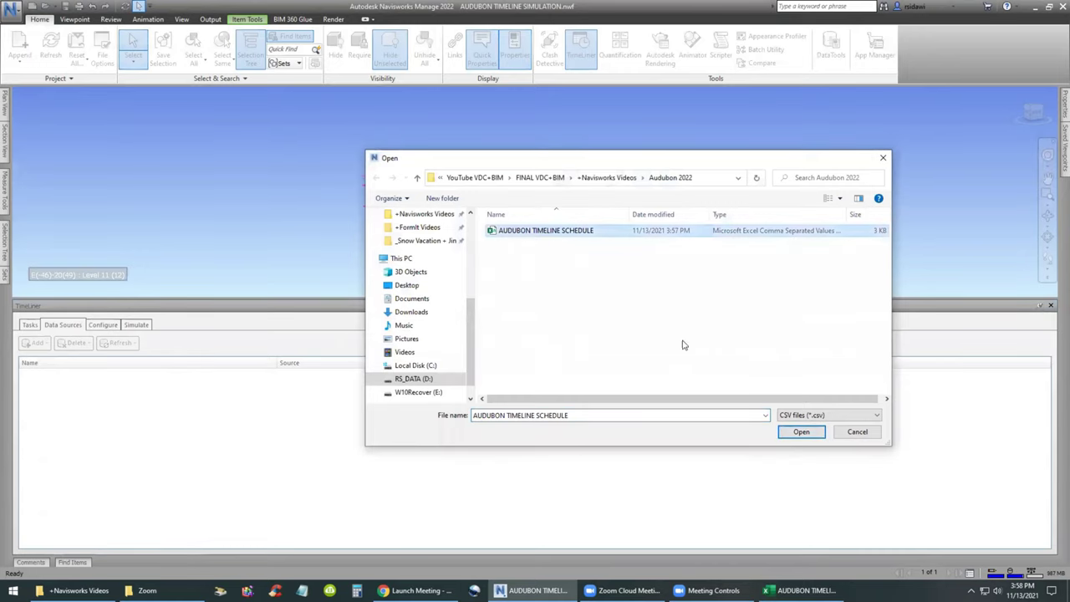
{"action": "left_click", "coordinate": [800, 432]}
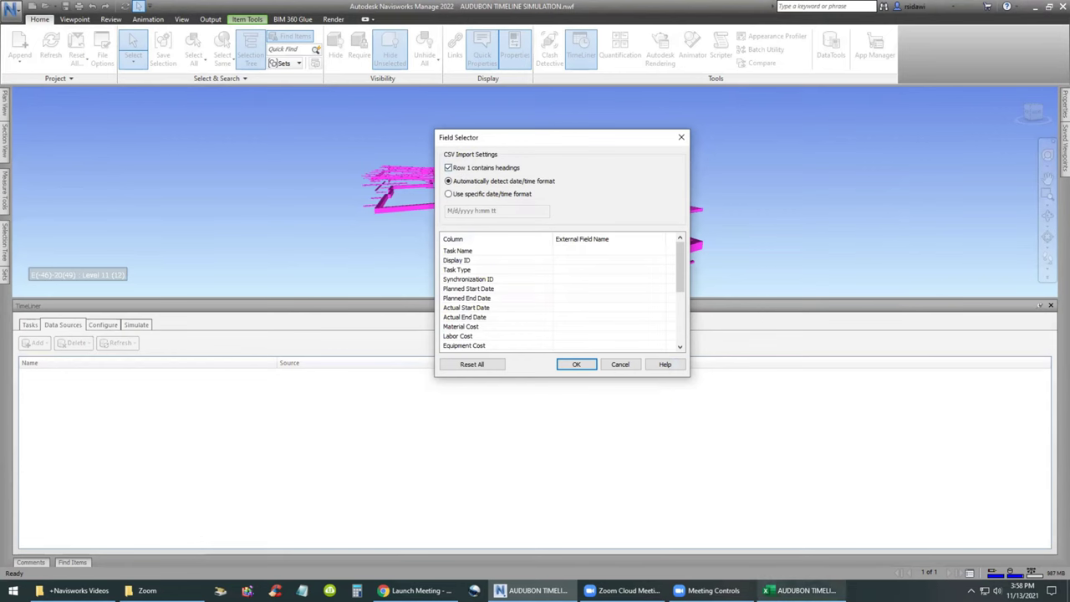
- Switch to the schedule in Excel and examine the header row from Active to the planned dates column
{"action": "left_click", "coordinate": [799, 590]}
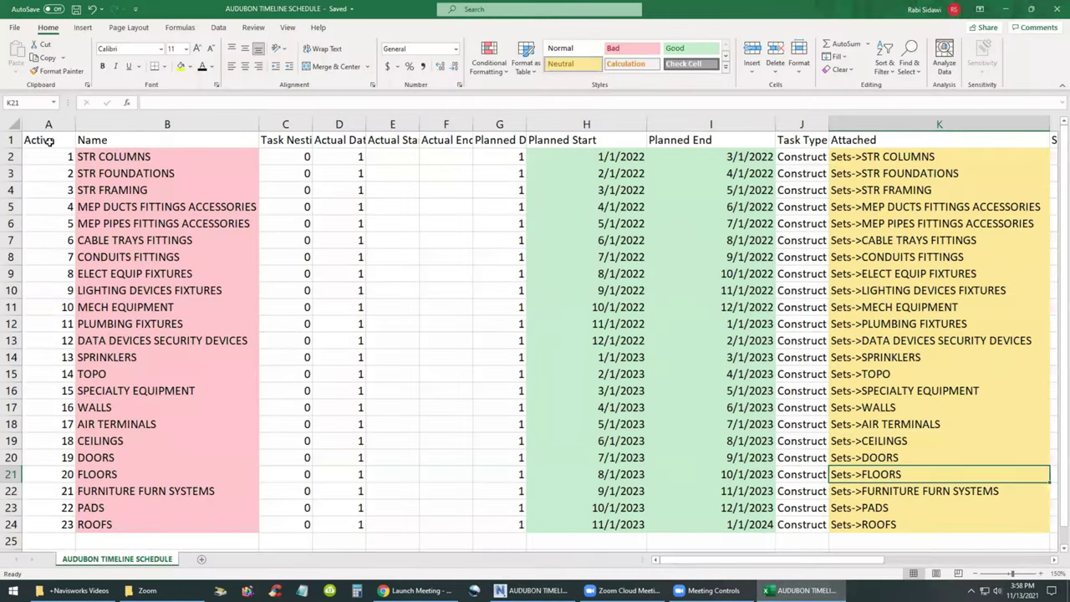
{"action": "left_click_drag", "start_coordinate": [48, 140], "coordinate": [500, 141]}
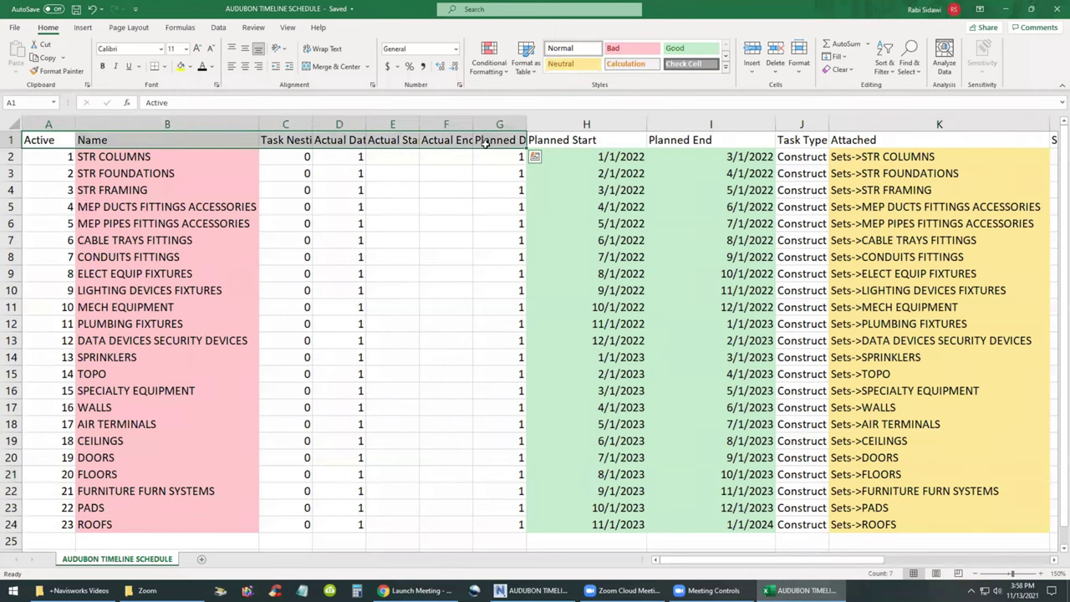
{"action": "left_click", "coordinate": [500, 141]}
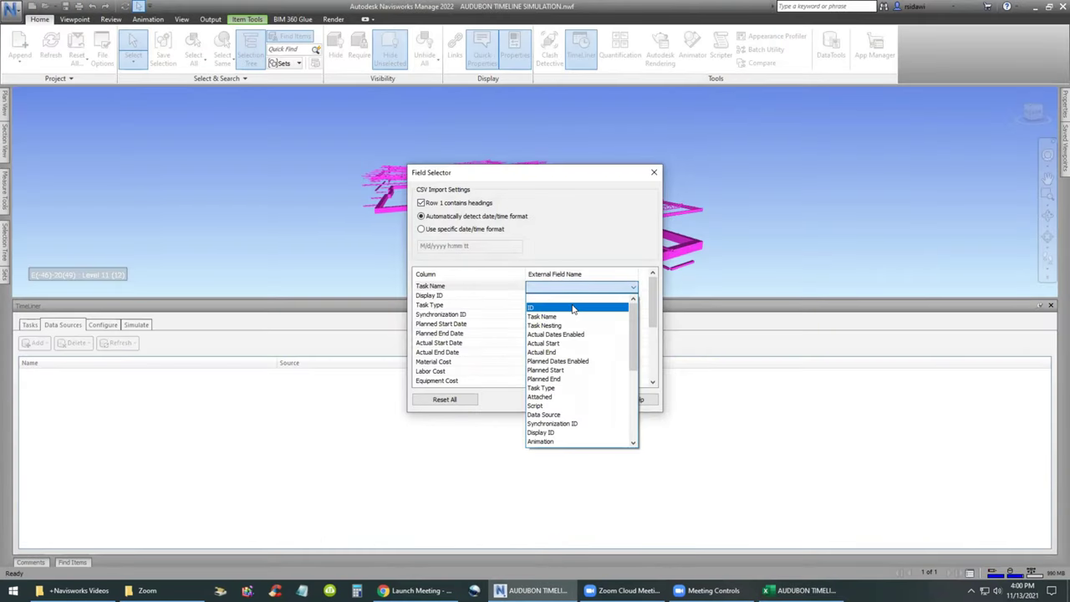
- In the Navisworks CSV field selector, map Task Name to the Task Name field and Display ID to ID
{"action": "left_click", "coordinate": [573, 308]}
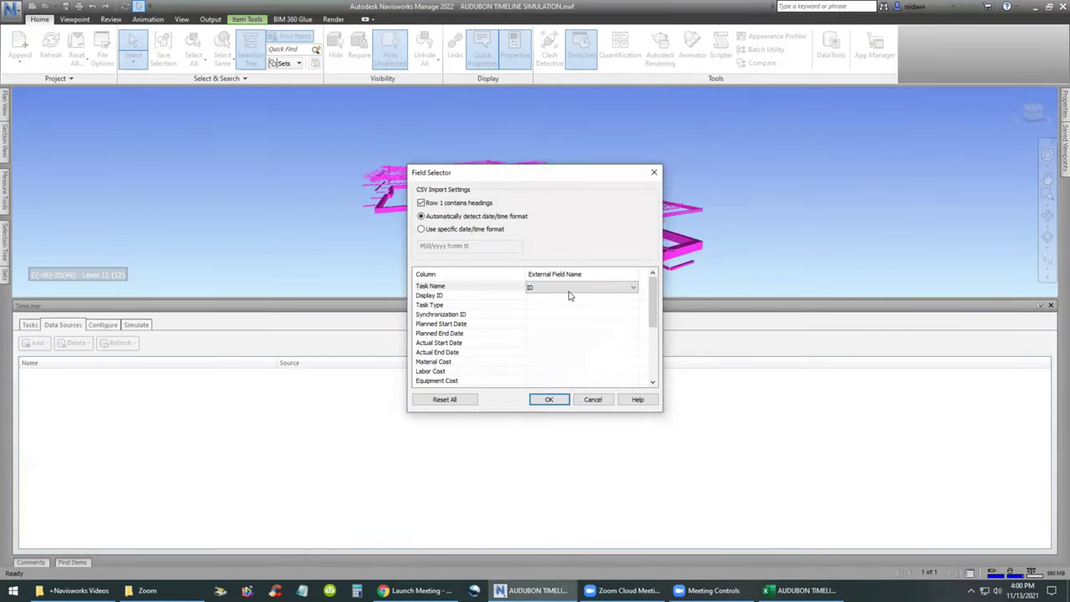
{"action": "left_click", "coordinate": [633, 287]}
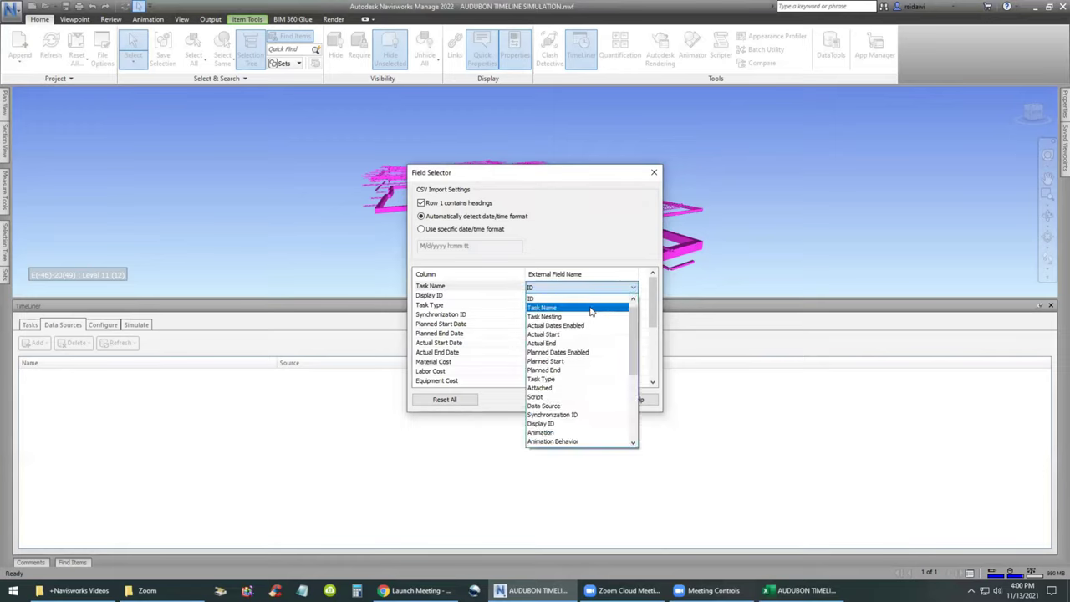
{"action": "left_click", "coordinate": [594, 308]}
{"action": "left_click", "coordinate": [633, 297]}
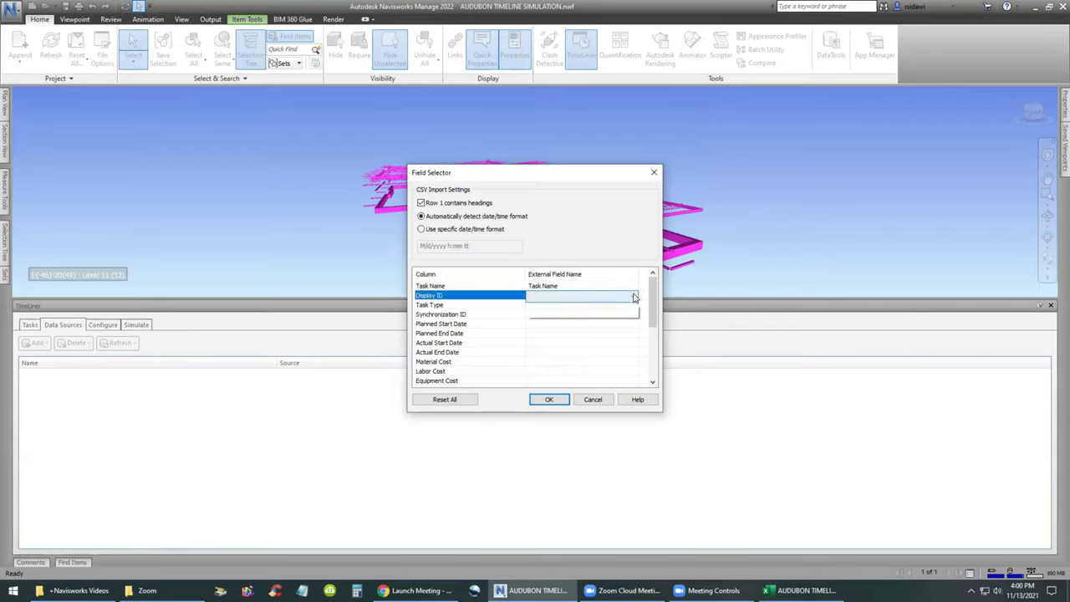
{"action": "left_click", "coordinate": [633, 296]}
{"action": "left_click", "coordinate": [559, 316]}
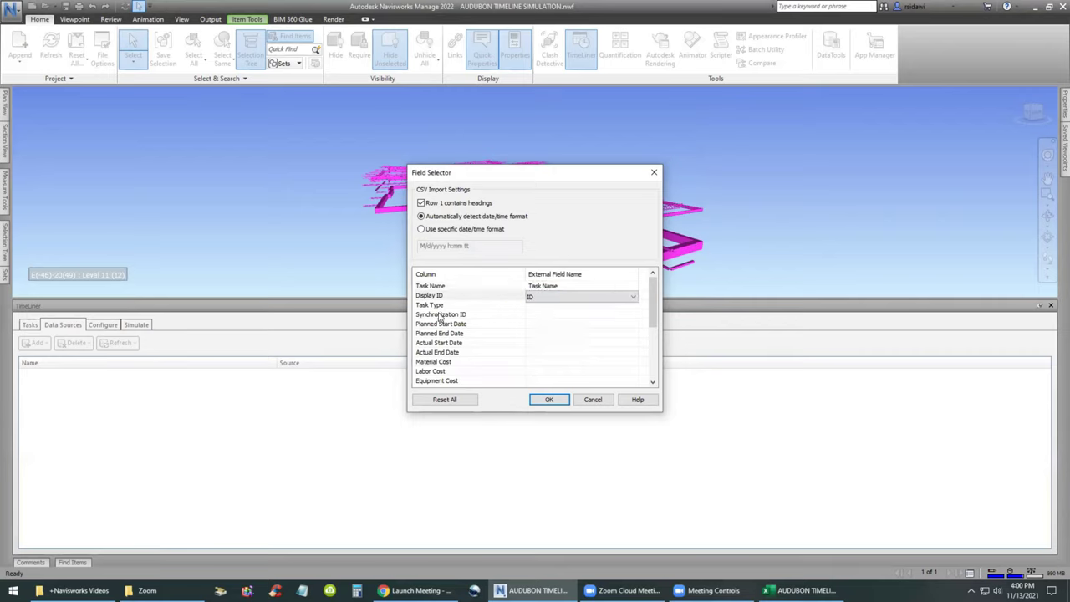
- In the CSV field mapping, assign ID to Synchronization ID and Task Type to the Task Type field
{"action": "left_click", "coordinate": [634, 314]}
{"action": "left_click", "coordinate": [634, 315]}
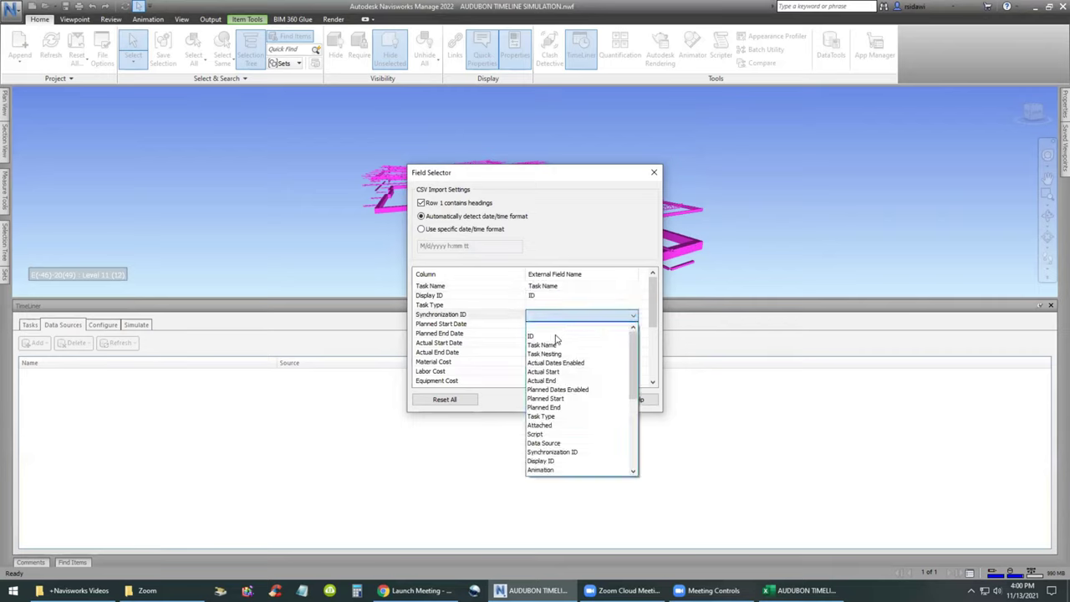
{"action": "left_click", "coordinate": [554, 336]}
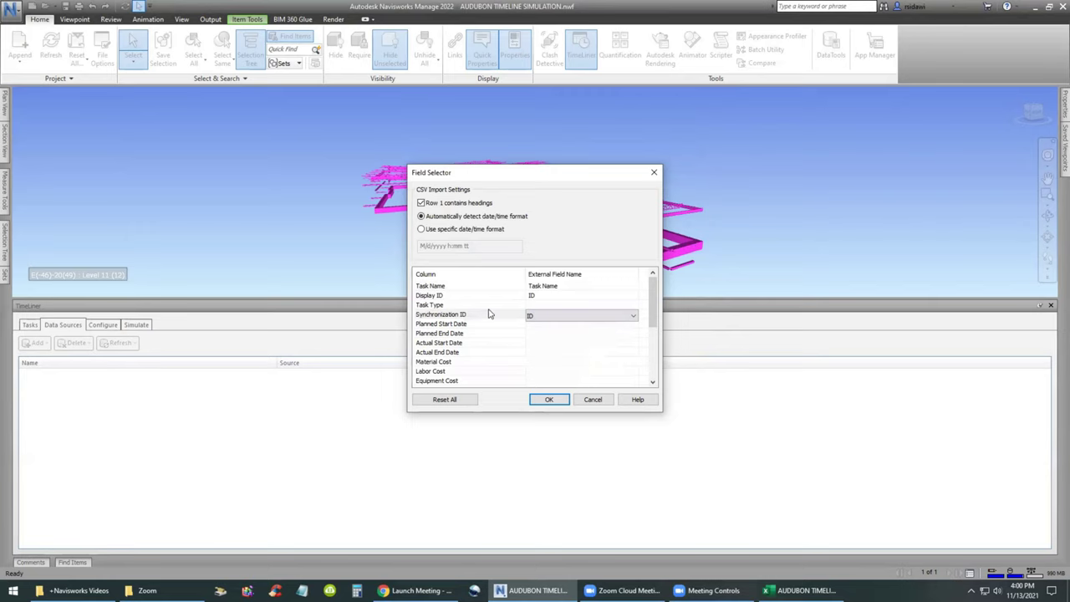
{"action": "left_click", "coordinate": [634, 306]}
{"action": "left_click", "coordinate": [585, 311]}
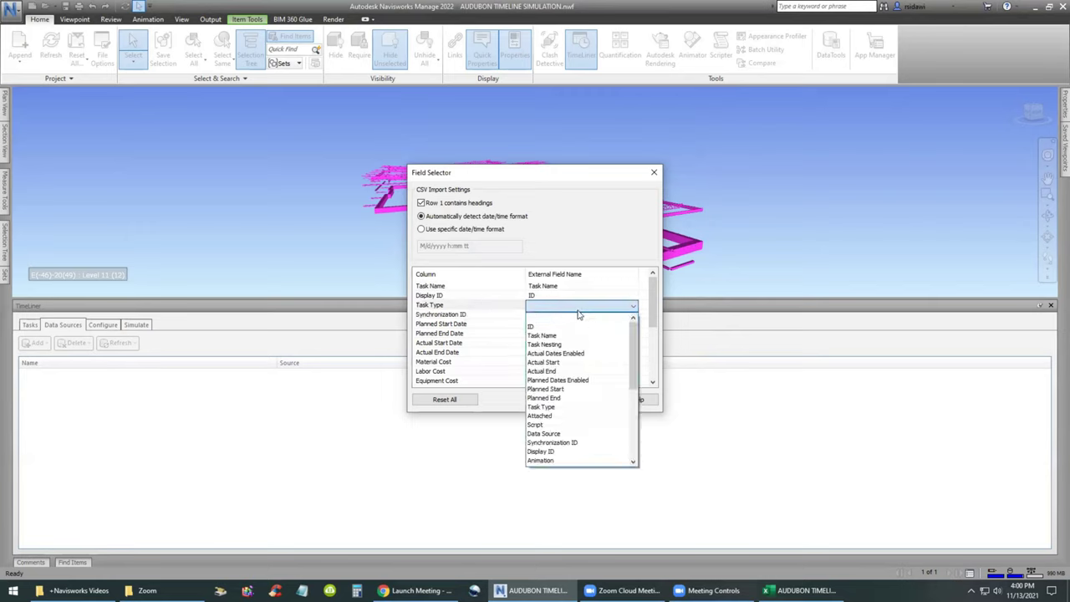
{"action": "left_click", "coordinate": [553, 407]}
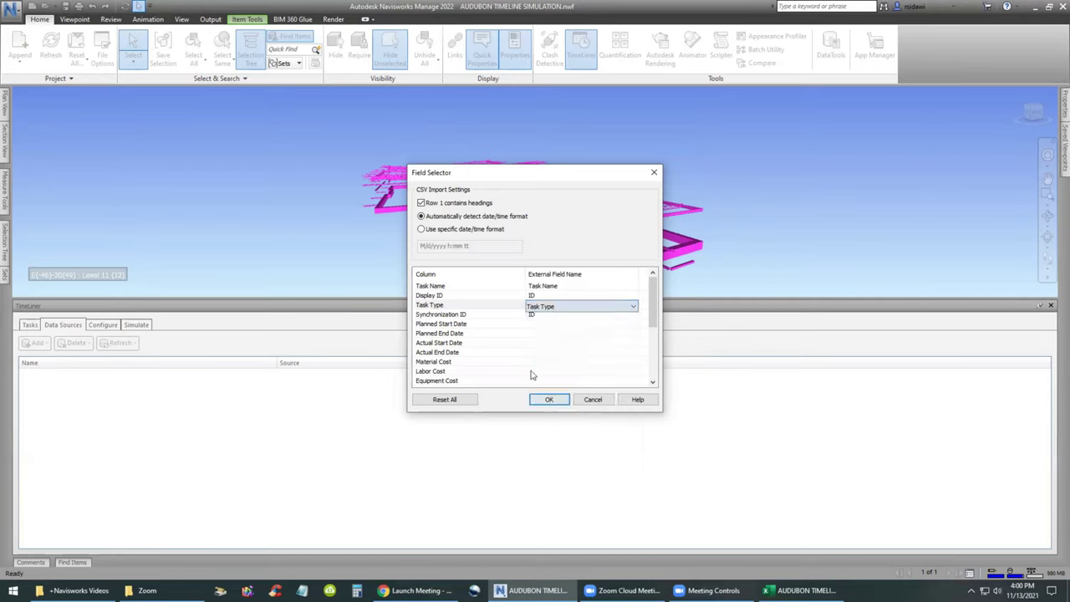
- Map Planned Start Date to Planned Start and Planned End Date to Planned End
{"action": "left_click", "coordinate": [633, 324]}
{"action": "left_click", "coordinate": [633, 325]}
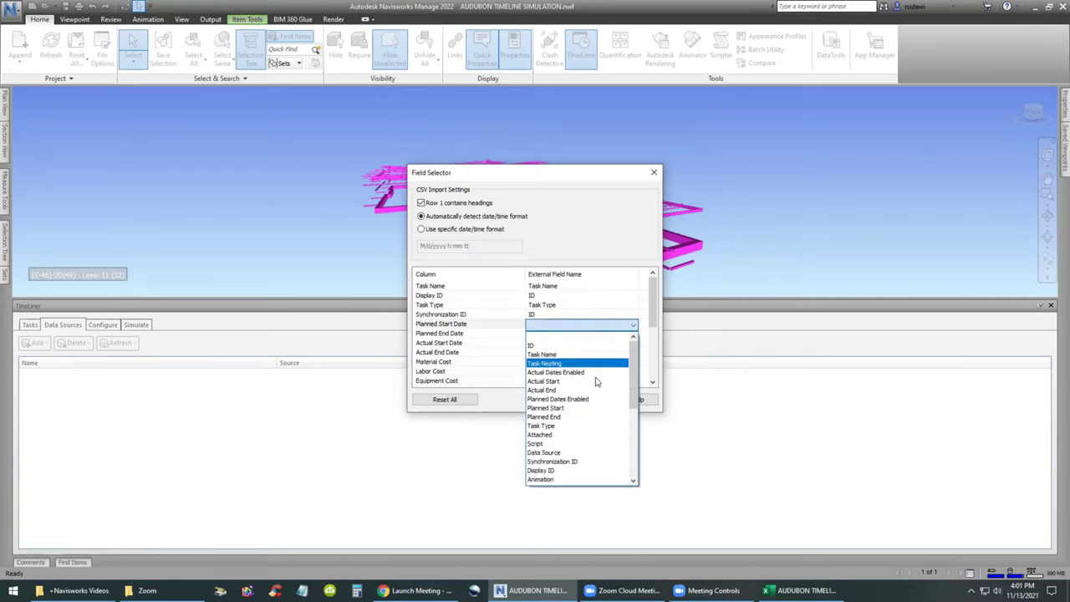
{"action": "left_click", "coordinate": [585, 410]}
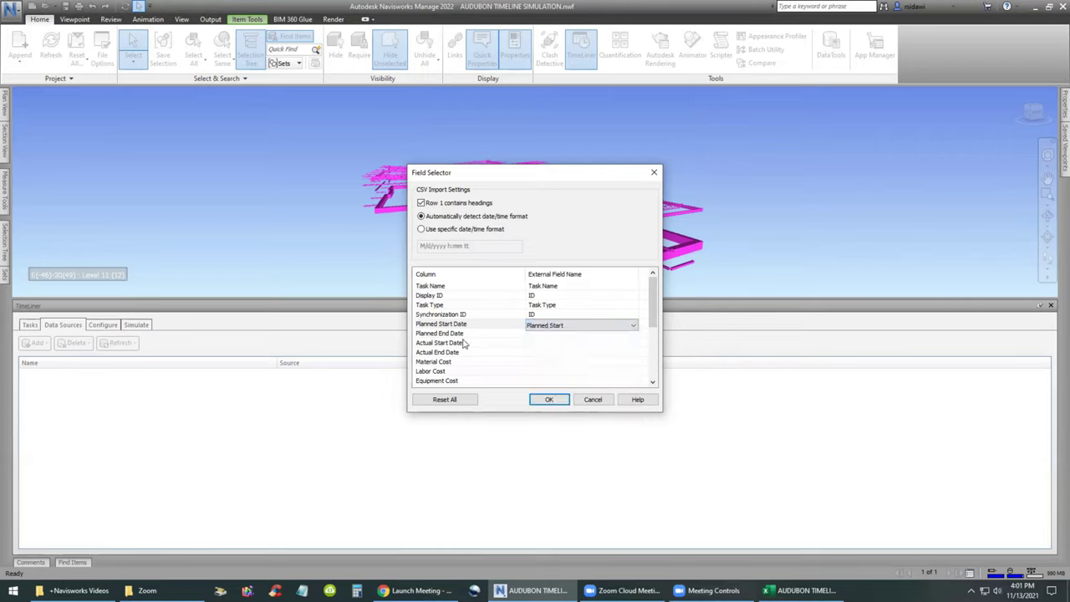
{"action": "left_click", "coordinate": [633, 336]}
{"action": "left_click", "coordinate": [633, 336]}
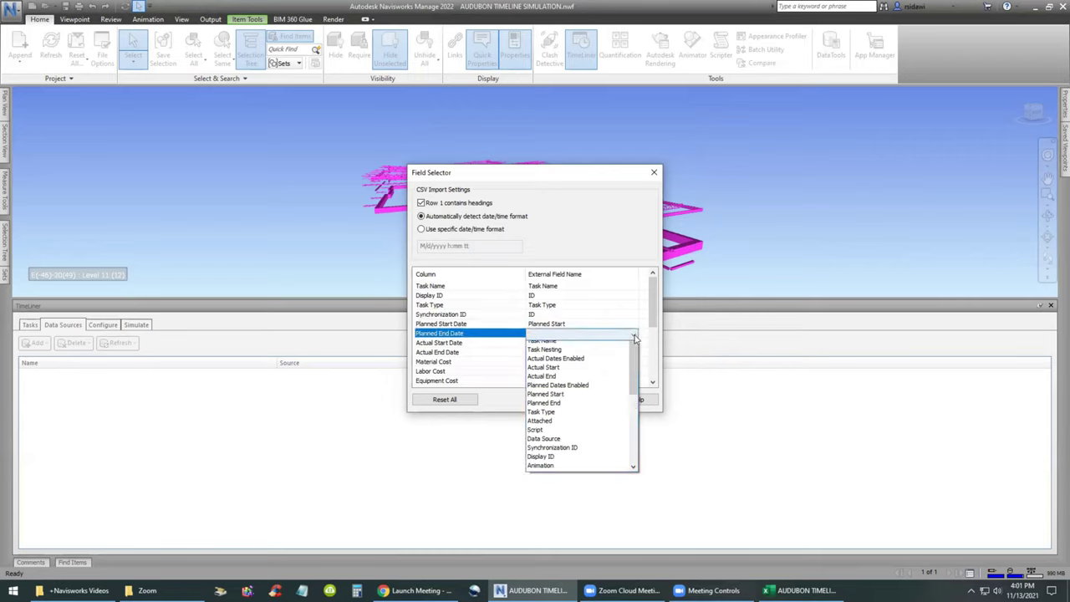
{"action": "left_click", "coordinate": [571, 426]}
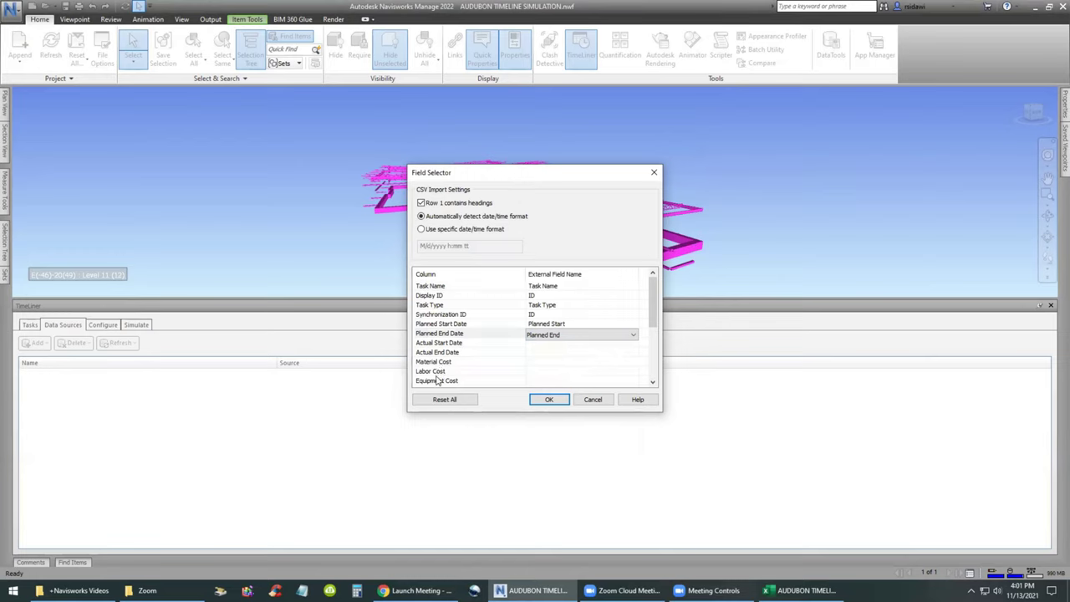
- Check the remaining unmapped fields against the Excel schedule and accept the CSV field mapping
{"action": "scroll", "coordinate": [651, 323], "scroll_direction": "down", "scroll_amount": 2}
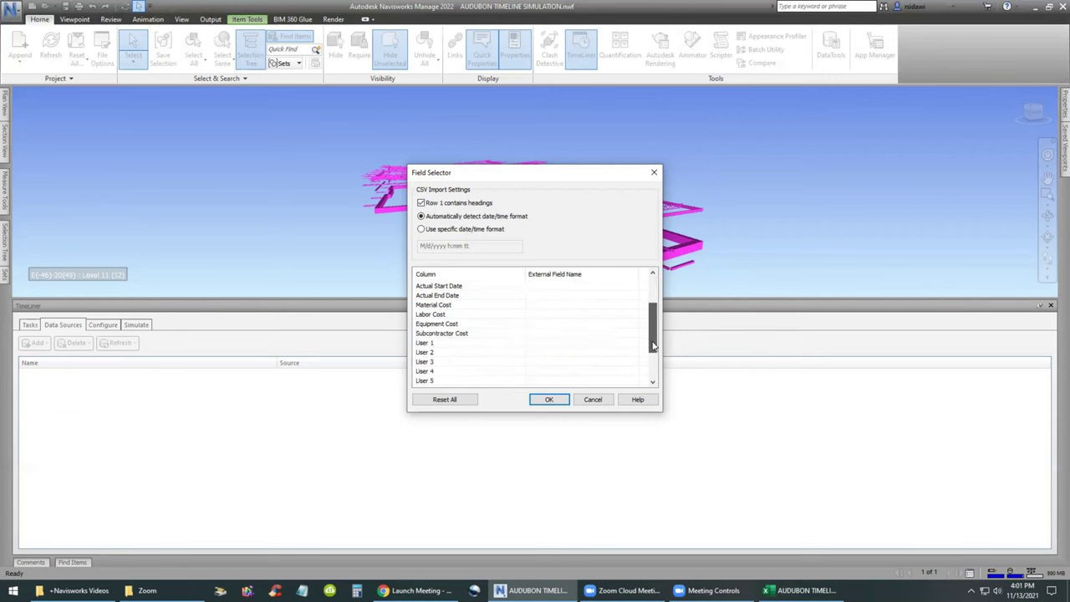
{"action": "key", "text": "alt+Tab"}
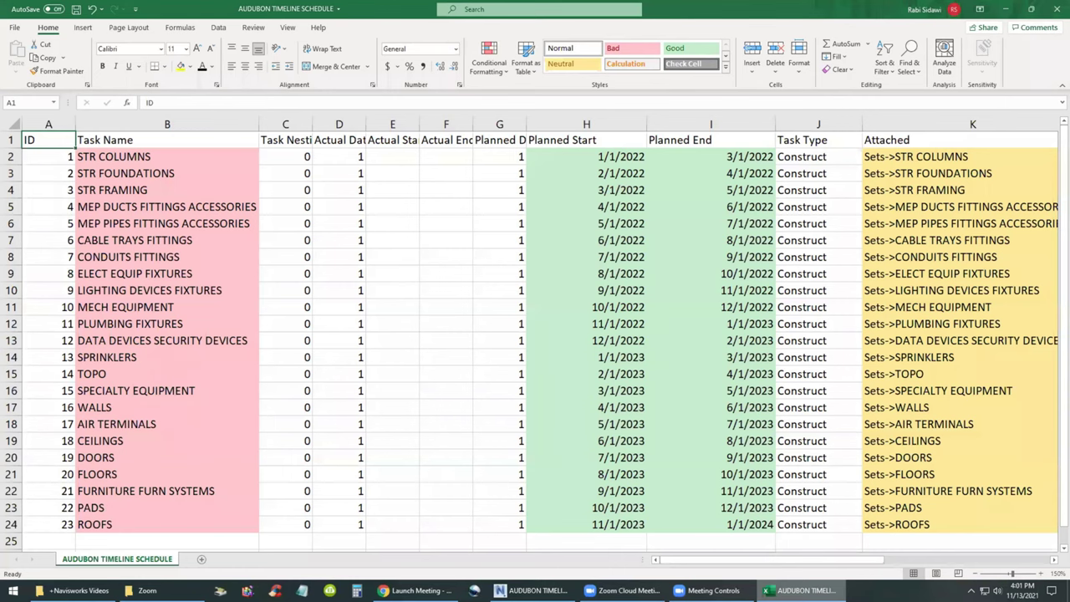
{"action": "key", "text": "alt+Tab"}
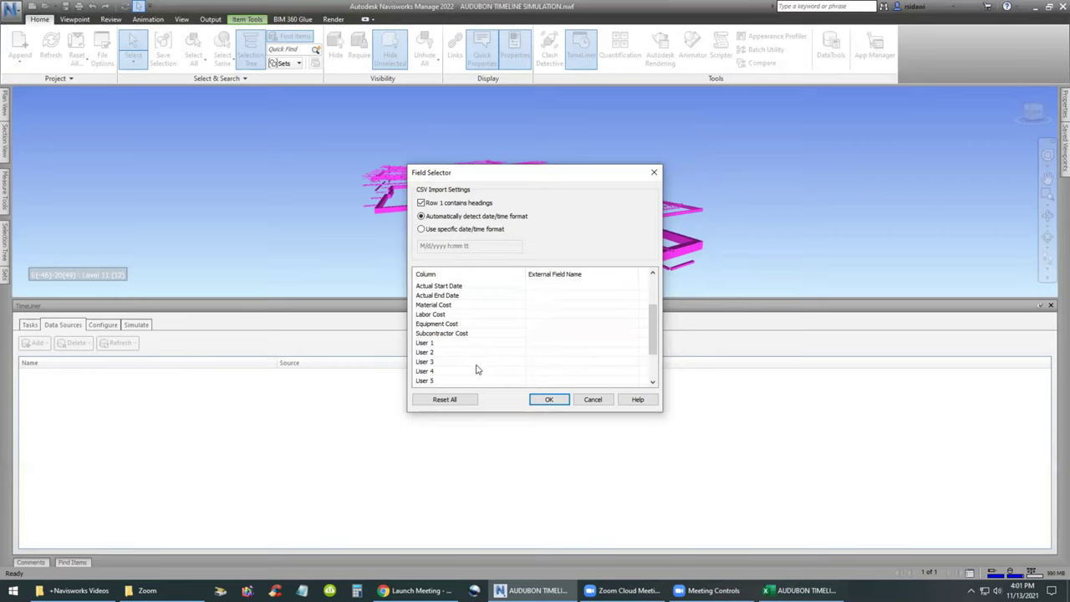
{"action": "left_click_drag", "start_coordinate": [657, 327], "coordinate": [654, 296]}
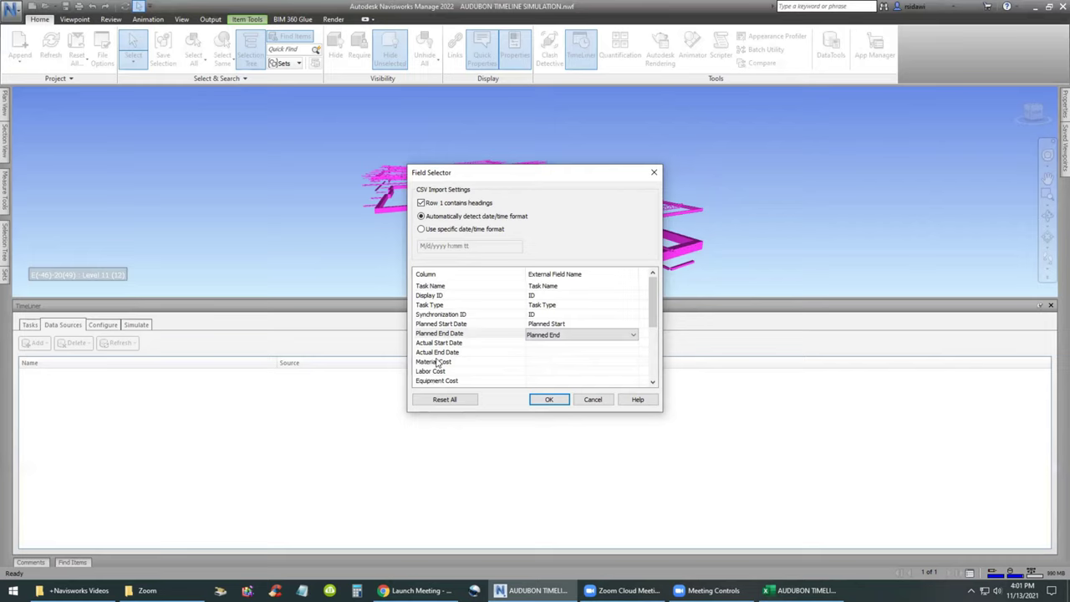
{"action": "key", "text": "ctrl"}
{"action": "left_click", "coordinate": [549, 400]}
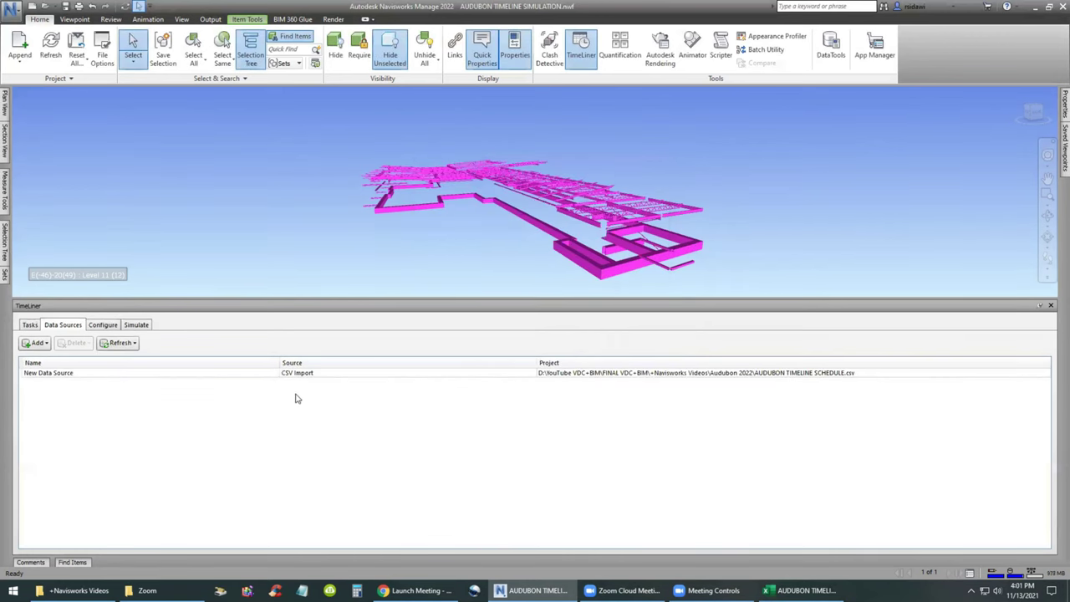
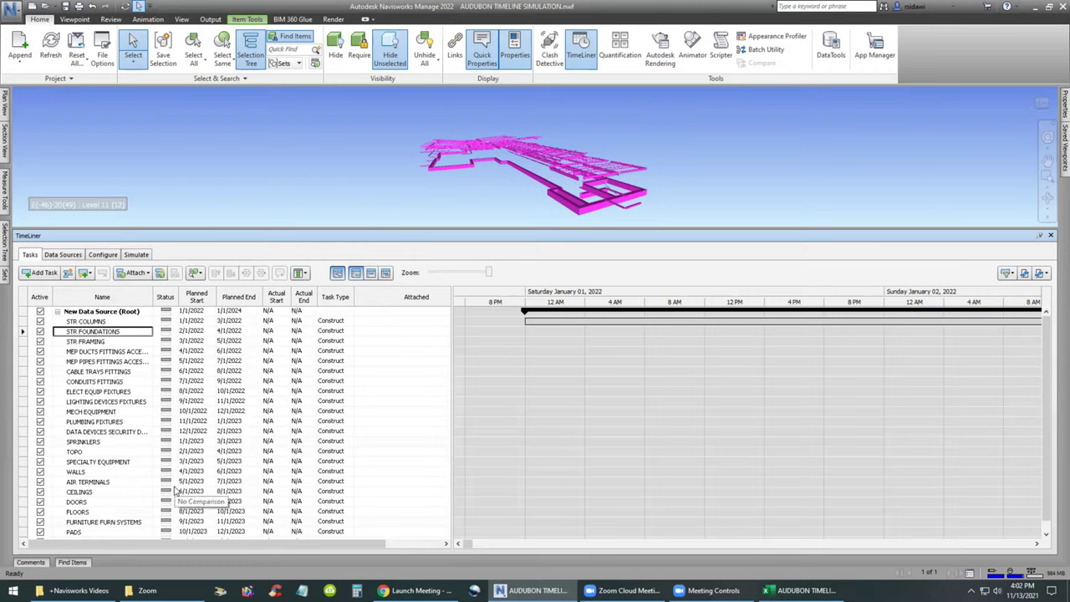
- Delete the New Data Source (Root) task together with all imported tasks from STR COLUMNS to ROOFS
{"action": "left_click", "coordinate": [92, 311]}
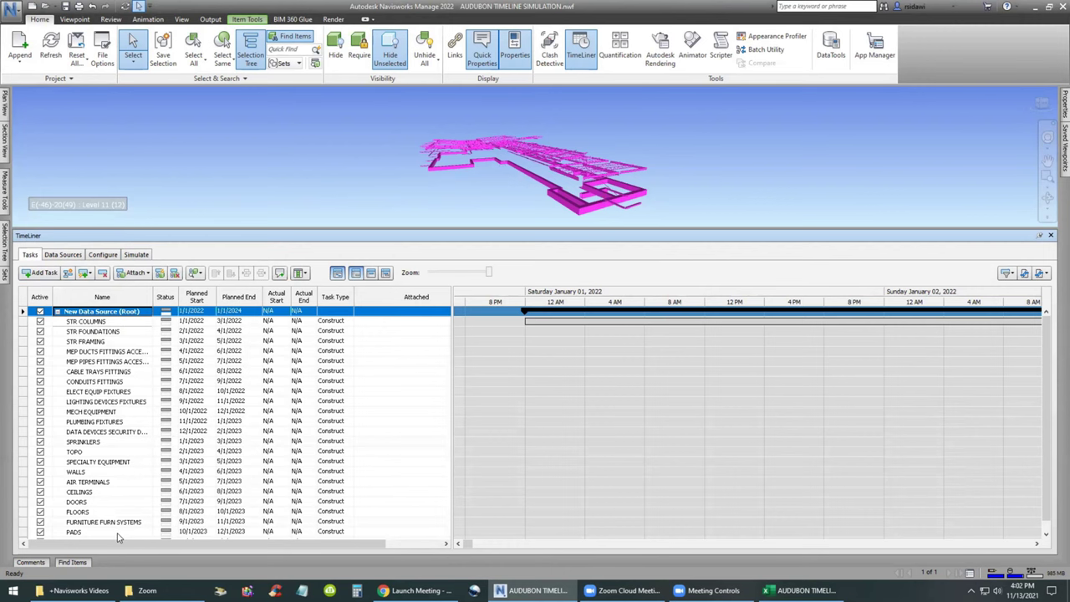
{"action": "scroll", "coordinate": [162, 468], "scroll_direction": "down", "scroll_amount": 1}
{"action": "left_click", "coordinate": [83, 532], "text": "shift"}
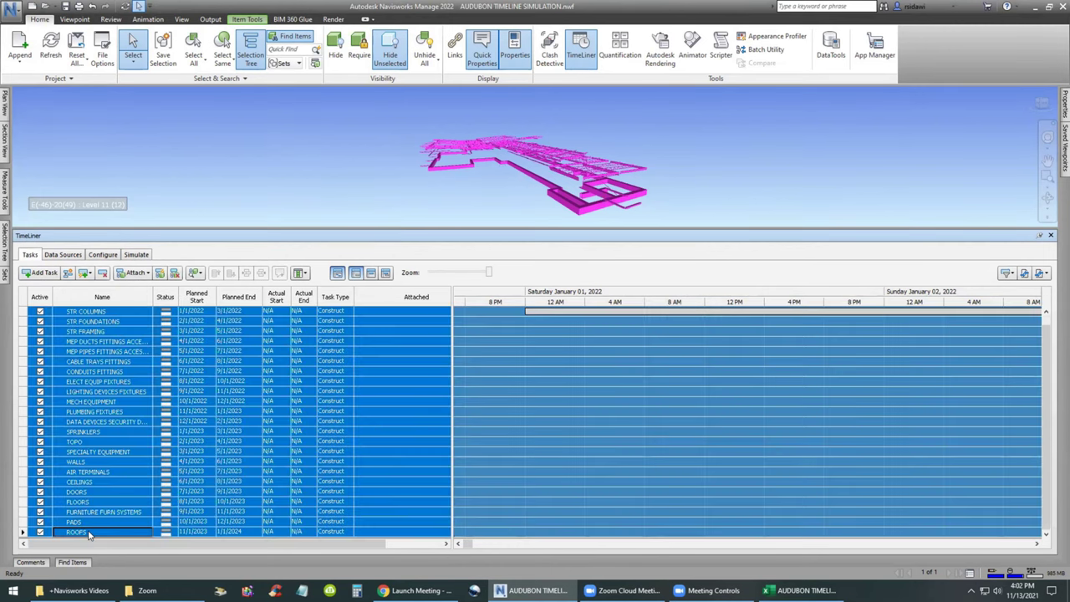
{"action": "right_click", "coordinate": [88, 532]}
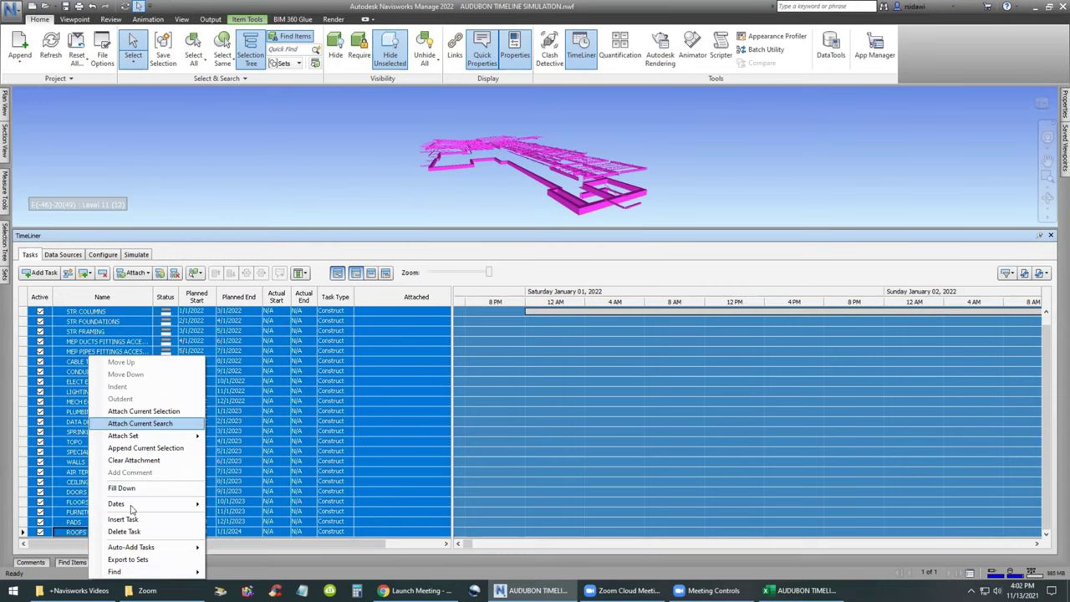
{"action": "left_click", "coordinate": [129, 531]}
- Delete the CSV Import data source for the AUDUBON TIMELINE SCHEDULE file from TimeLiner
{"action": "left_click", "coordinate": [59, 254]}
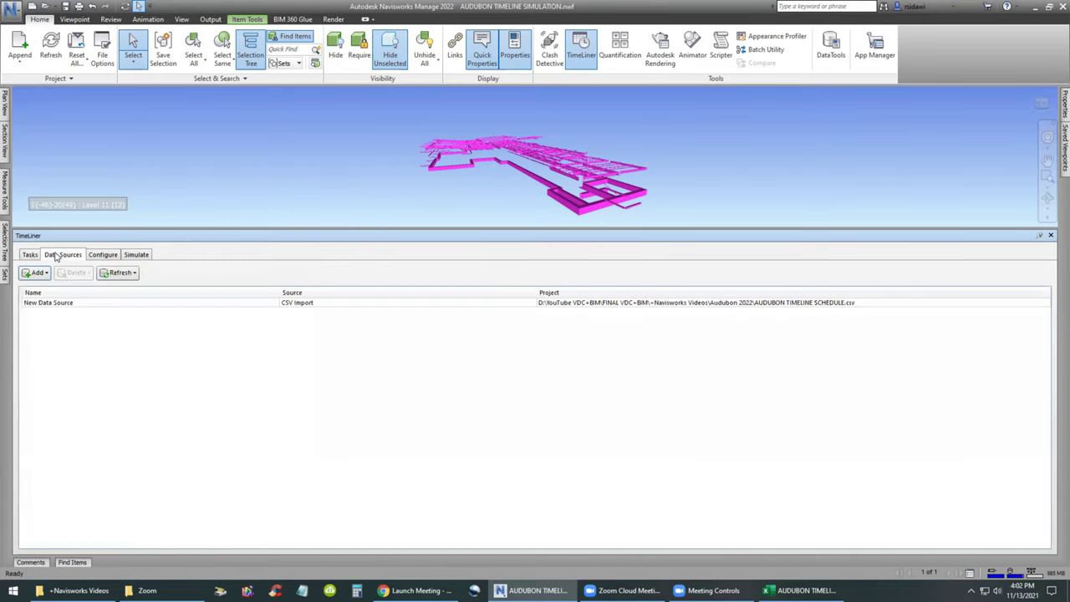
{"action": "left_click", "coordinate": [80, 304]}
{"action": "right_click", "coordinate": [81, 303]}
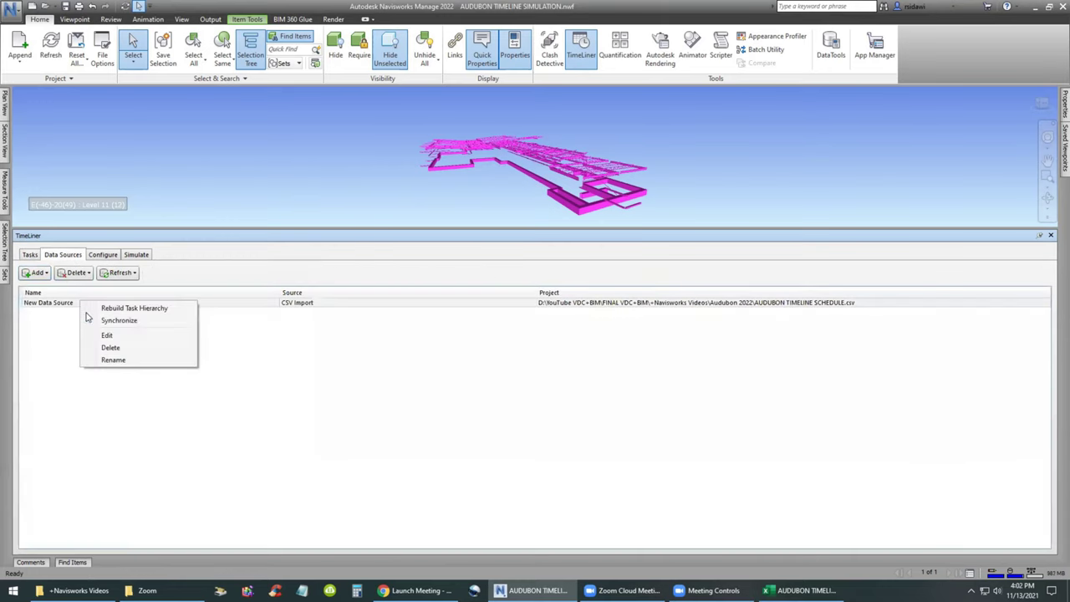
{"action": "left_click", "coordinate": [99, 346]}
- Switch to the schedule in Excel, duplicate task rows 2 to 24 starting at row 28, and clear the columns after Attached
{"action": "left_click", "coordinate": [798, 590]}
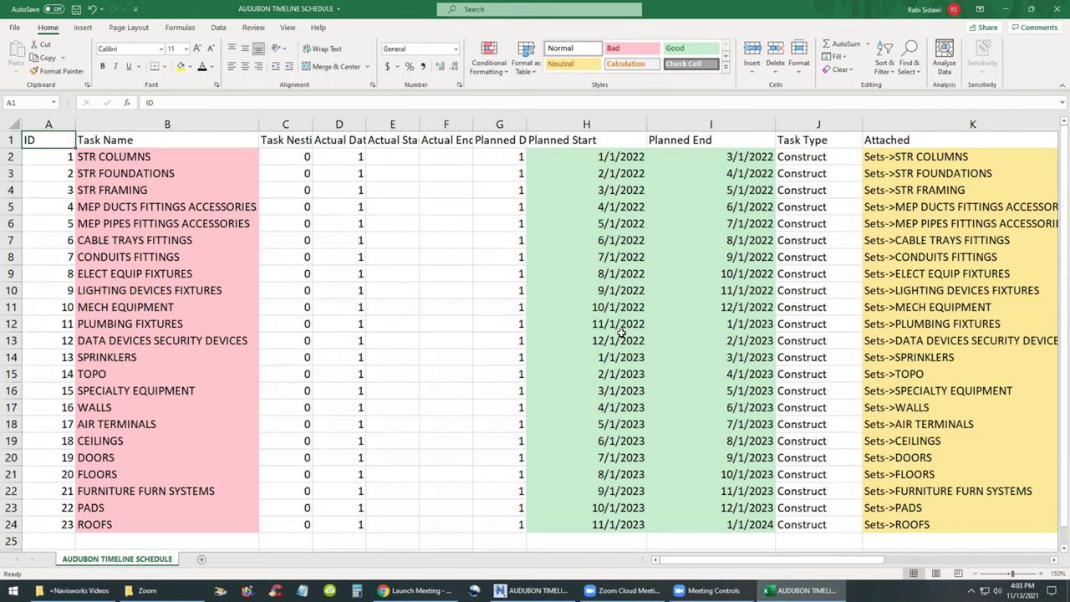
{"action": "scroll", "coordinate": [621, 333], "scroll_direction": "down", "scroll_amount": 3, "text": "ctrl"}
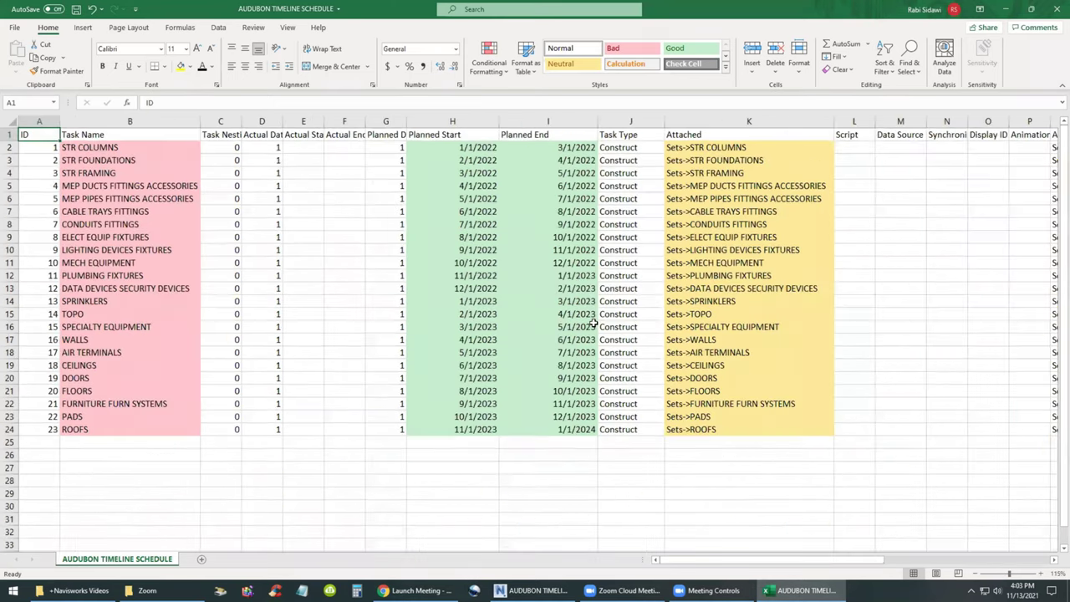
{"action": "scroll", "coordinate": [594, 313], "scroll_direction": "down", "scroll_amount": 5, "text": "ctrl"}
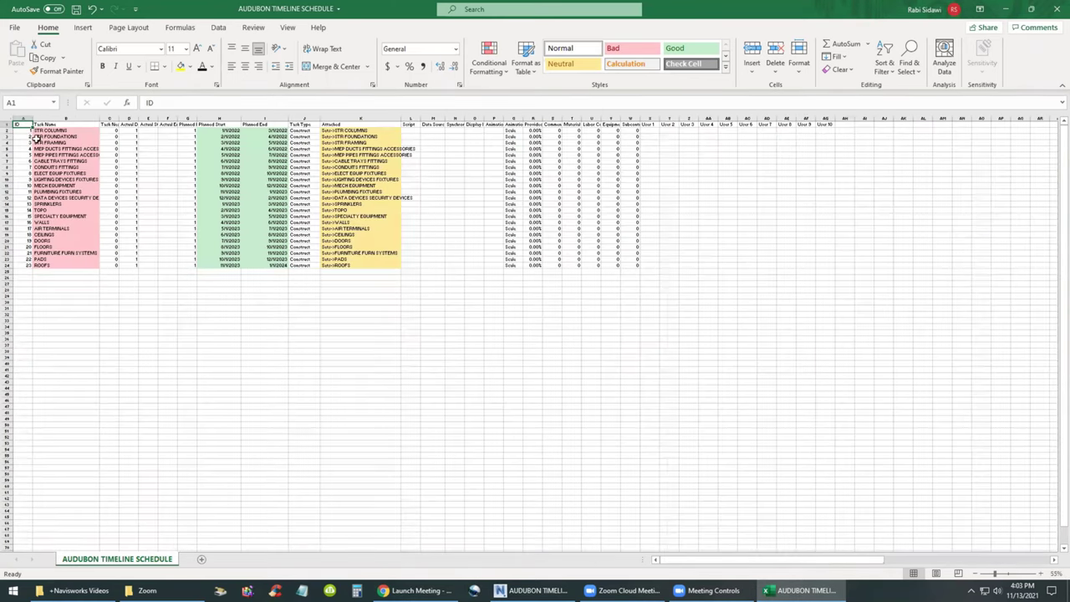
{"action": "left_click_drag", "start_coordinate": [23, 131], "coordinate": [343, 252]}
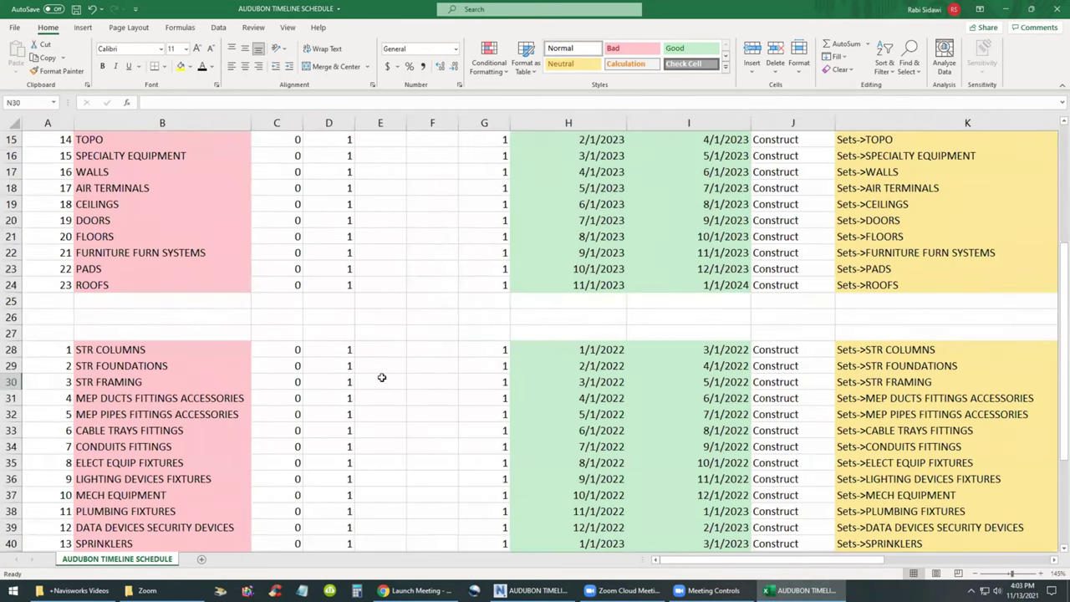
{"action": "scroll", "coordinate": [350, 361], "scroll_direction": "up", "scroll_amount": 5}
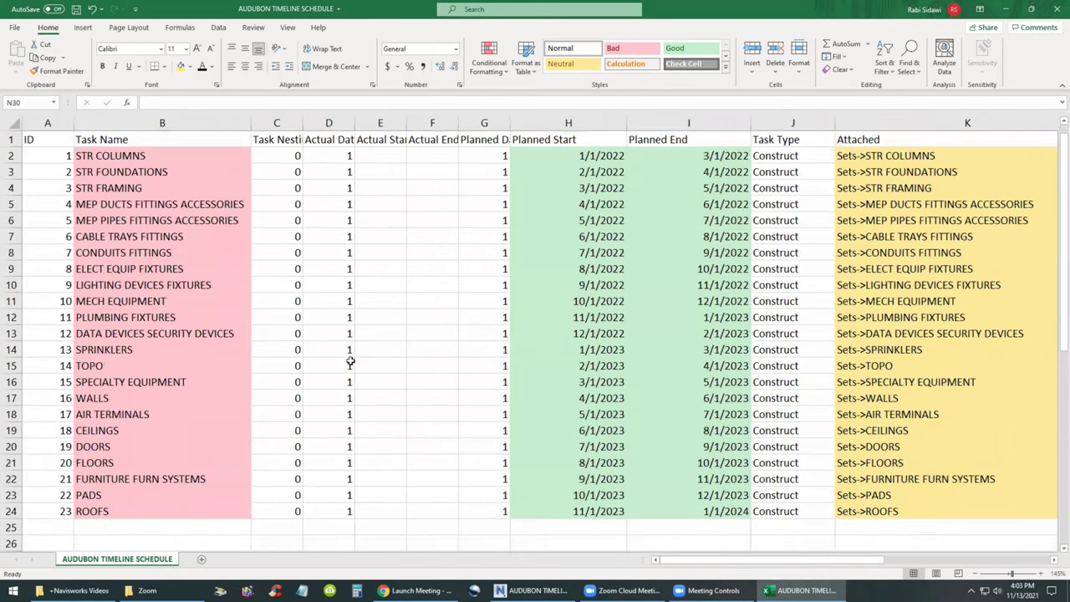
- Clear the original list's Task Name and Attached entries in rows 2 to 24, keeping the IDs and dates
{"action": "scroll", "coordinate": [350, 354], "scroll_direction": "down", "scroll_amount": 4, "text": "ctrl"}
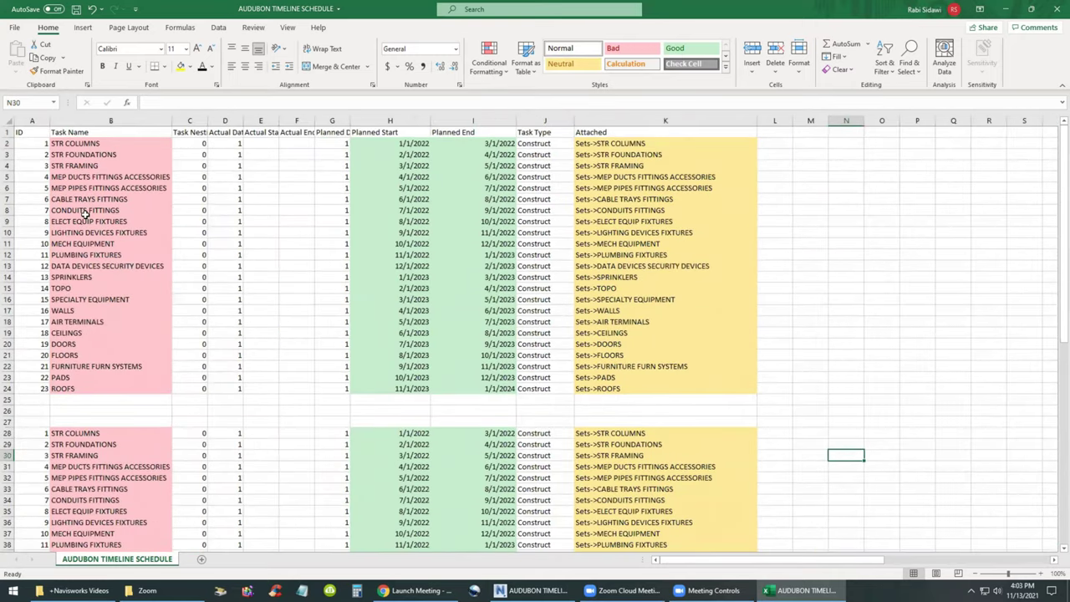
{"action": "scroll", "coordinate": [83, 213], "scroll_direction": "up", "scroll_amount": 1, "text": "ctrl"}
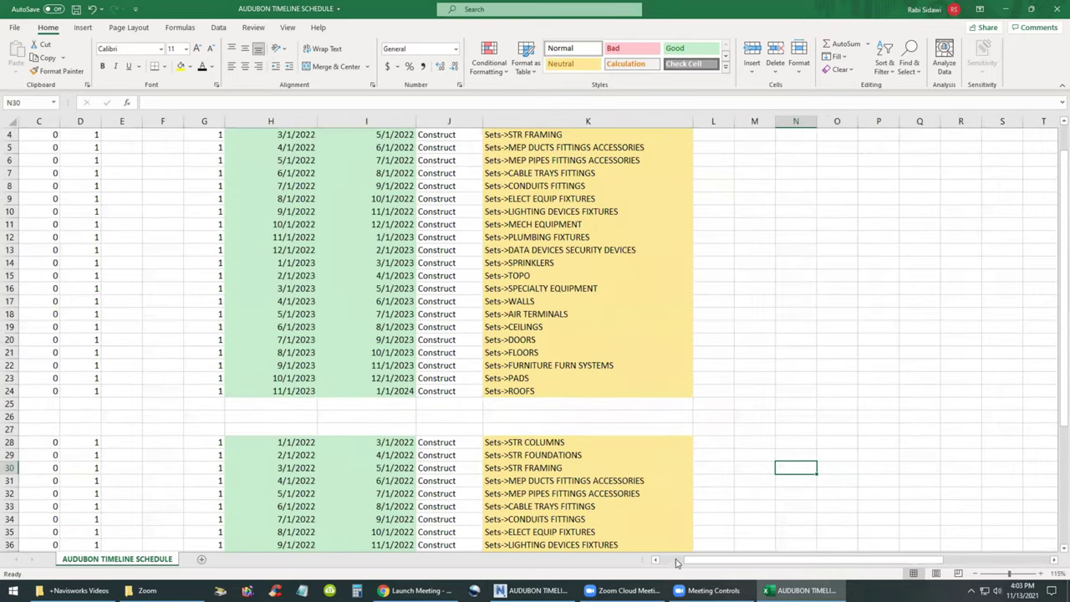
{"action": "scroll", "coordinate": [677, 561], "scroll_direction": "left", "scroll_amount": 2}
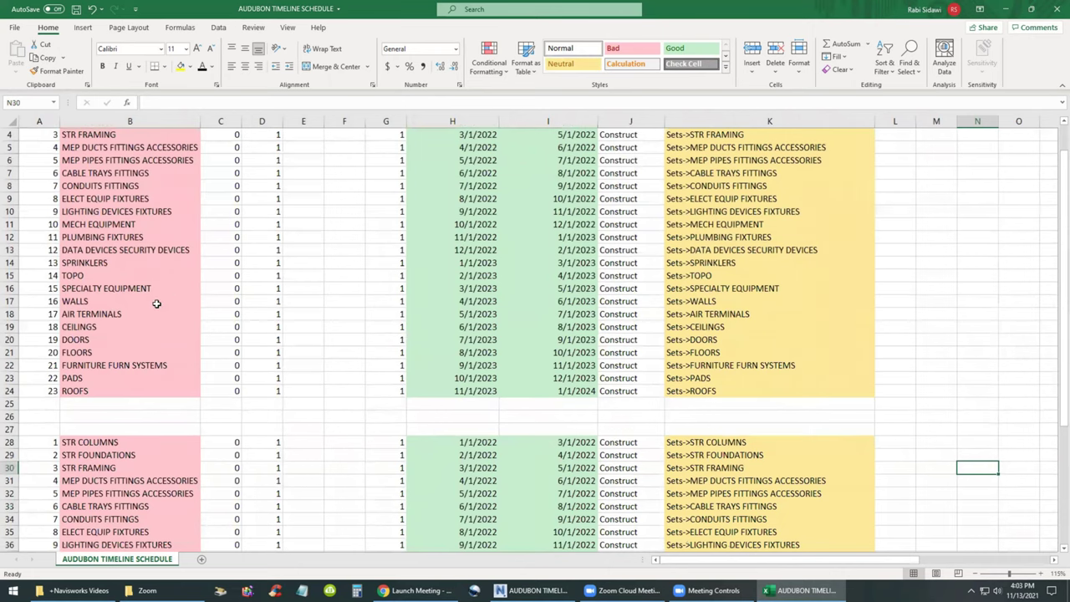
{"action": "scroll", "coordinate": [157, 304], "scroll_direction": "up", "scroll_amount": 1}
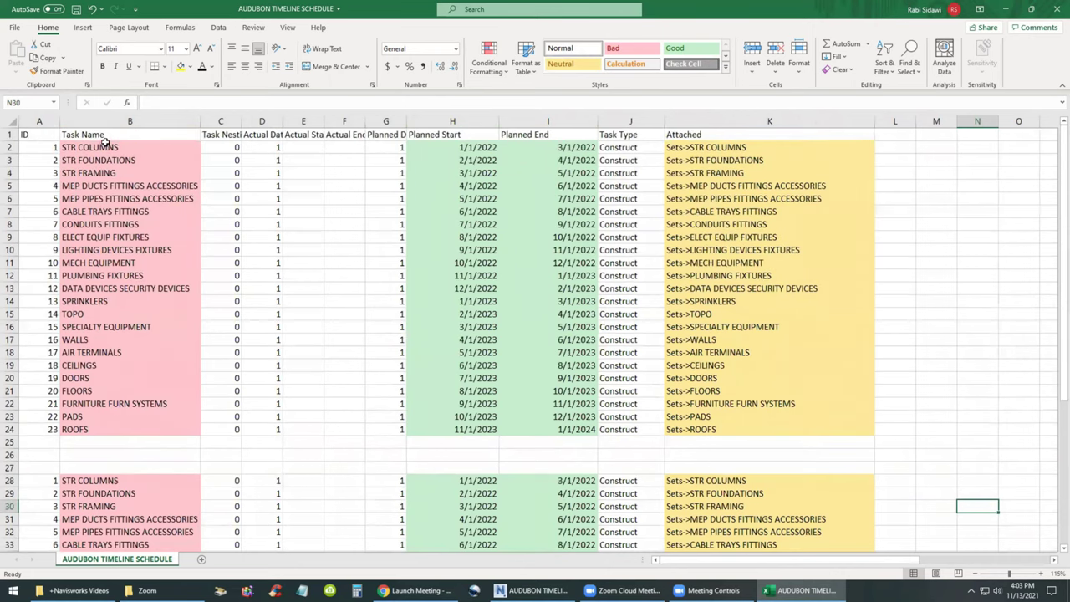
{"action": "left_click_drag", "start_coordinate": [101, 147], "coordinate": [98, 425]}
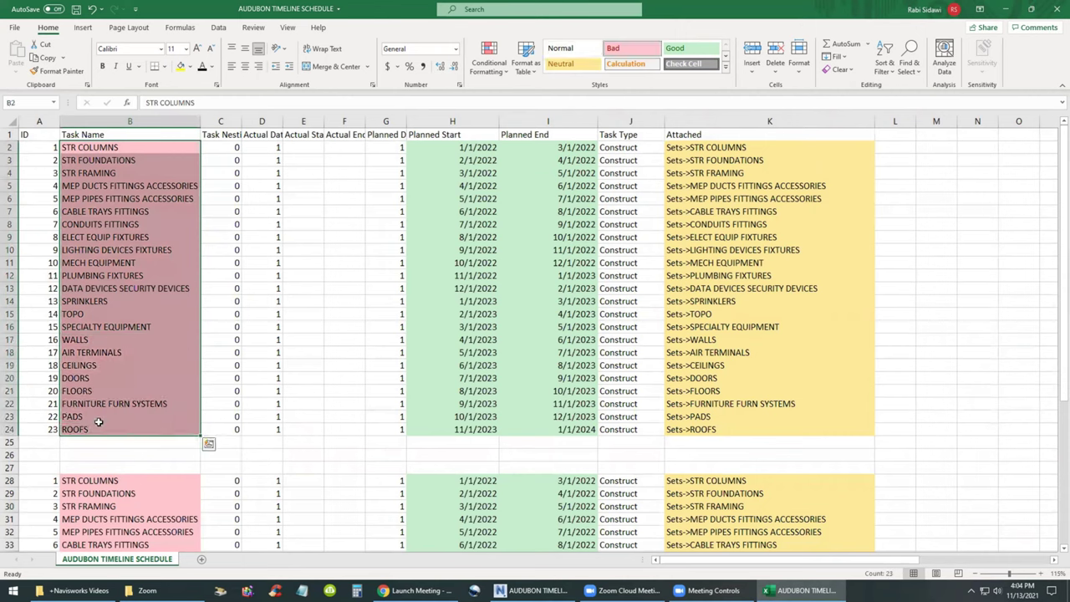
{"action": "key", "text": "Delete"}
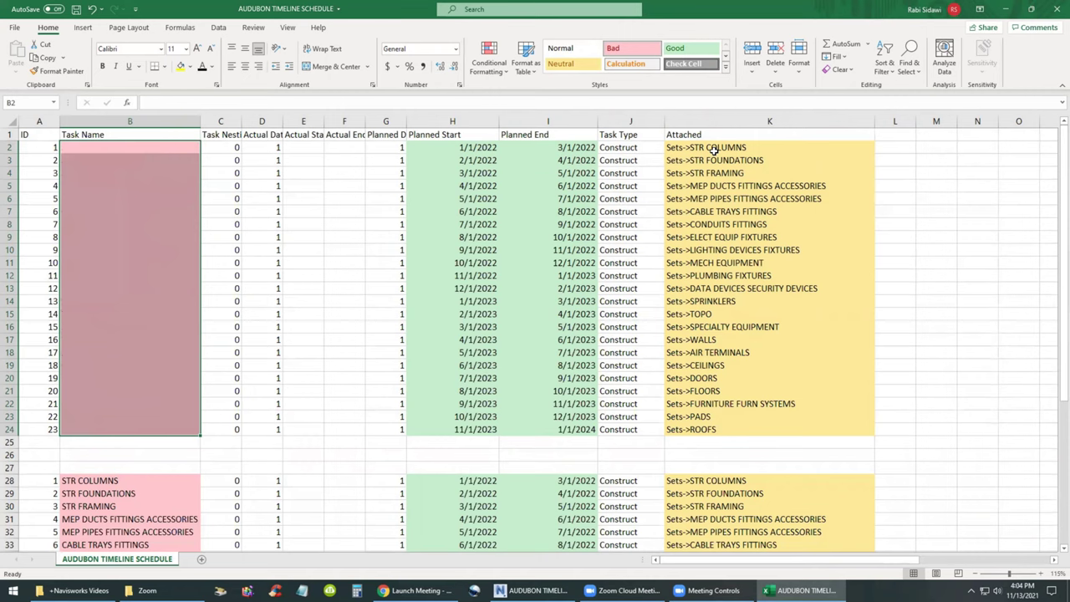
{"action": "left_click_drag", "start_coordinate": [713, 149], "coordinate": [707, 429]}
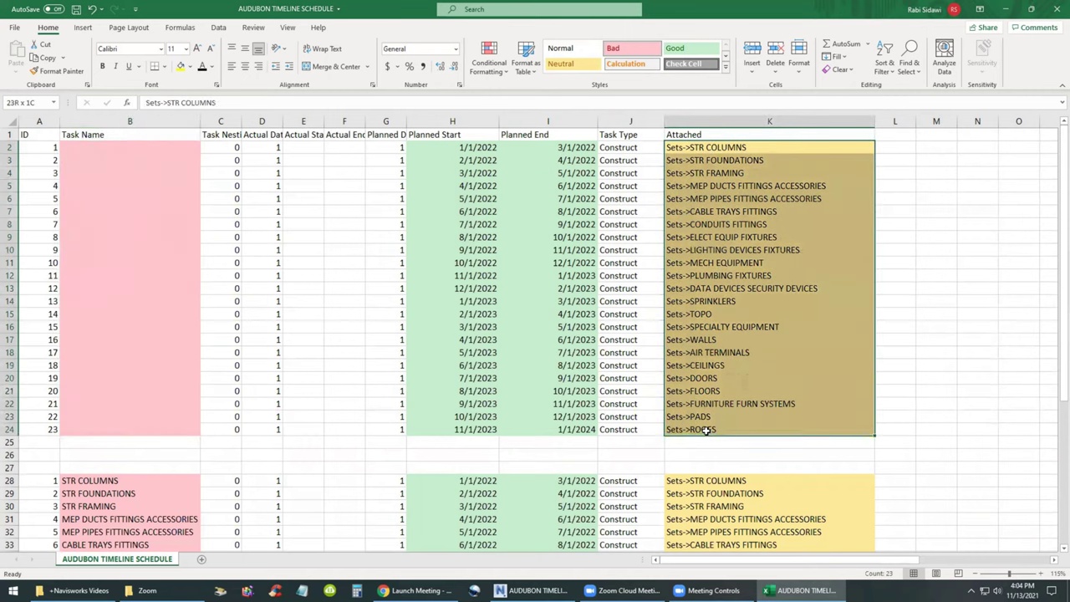
{"action": "key", "text": "Delete"}
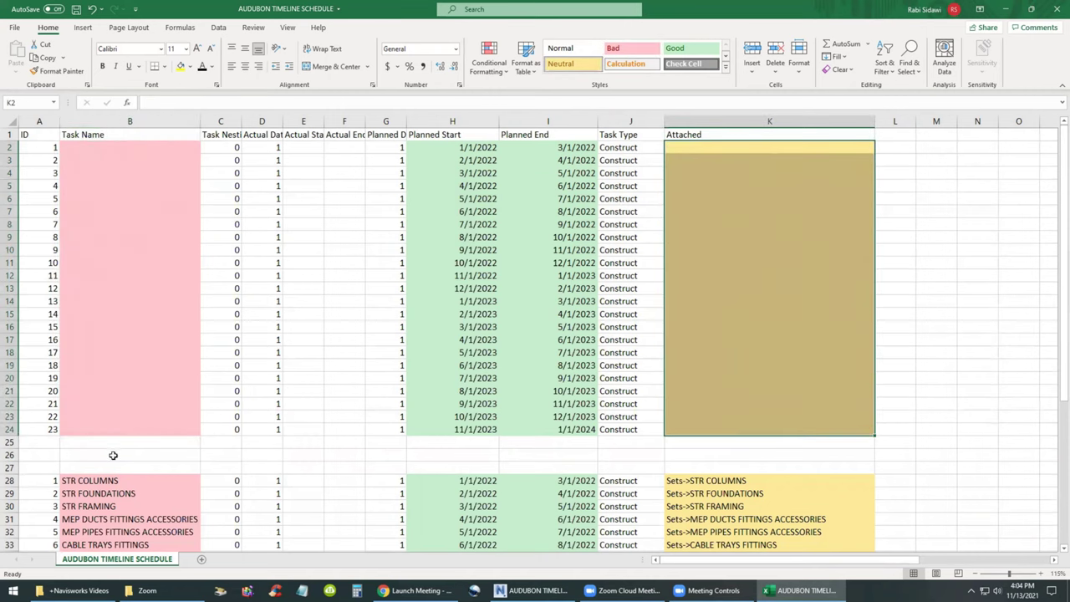
- Copy the TOPO task name from the duplicated list into Task Name cell B2 for ID 1
{"action": "scroll", "coordinate": [114, 478], "scroll_direction": "down", "scroll_amount": 7}
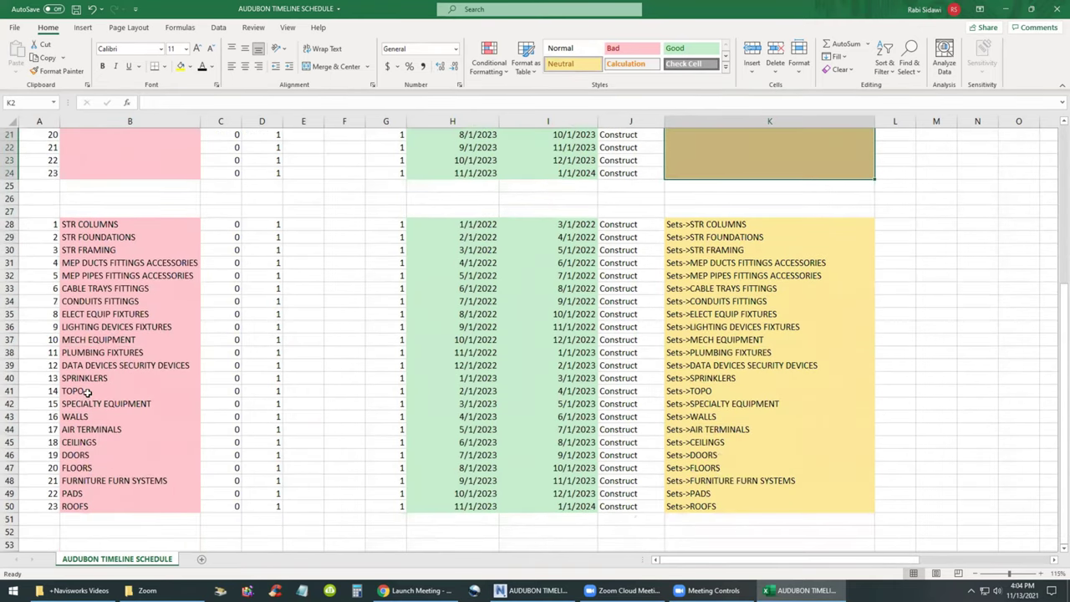
{"action": "left_click", "coordinate": [87, 392]}
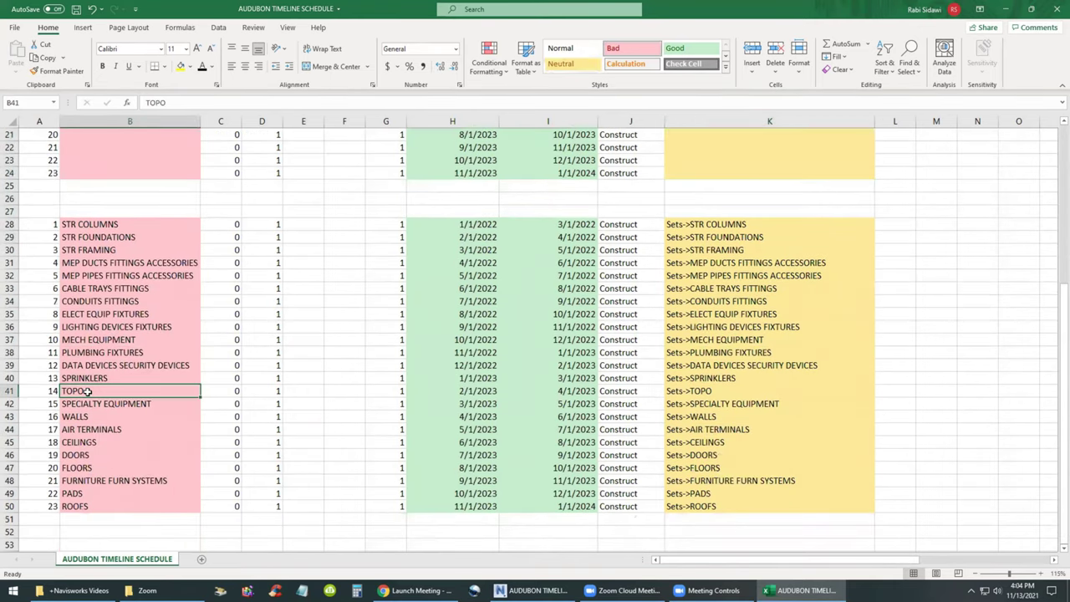
{"action": "key", "text": "ctrl+c"}
{"action": "scroll", "coordinate": [88, 334], "scroll_direction": "up", "scroll_amount": 7}
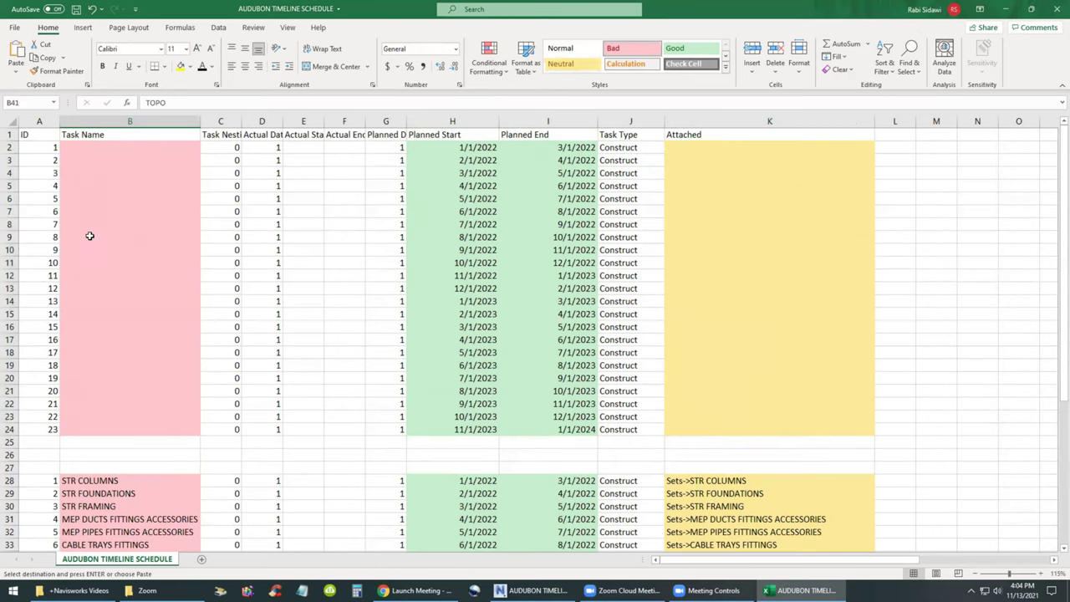
{"action": "left_click", "coordinate": [94, 145]}
{"action": "key", "text": "ctrl+v"}
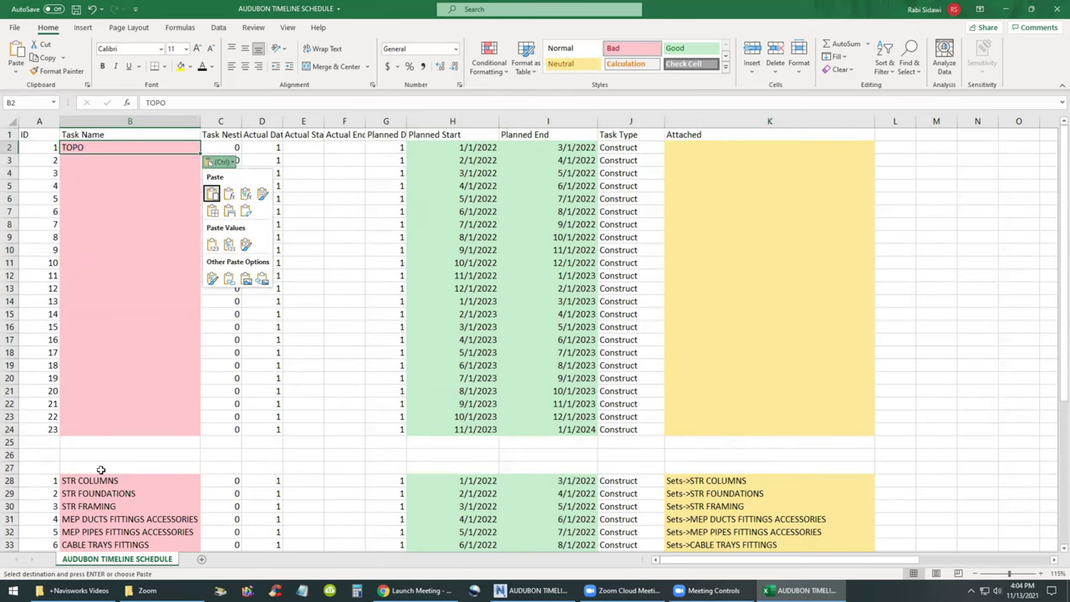
- Copy the PADS task name from the duplicated list into Task Name cell B3 for ID 2
{"action": "scroll", "coordinate": [100, 469], "scroll_direction": "down", "scroll_amount": 6}
{"action": "scroll", "coordinate": [105, 477], "scroll_direction": "down", "scroll_amount": 1}
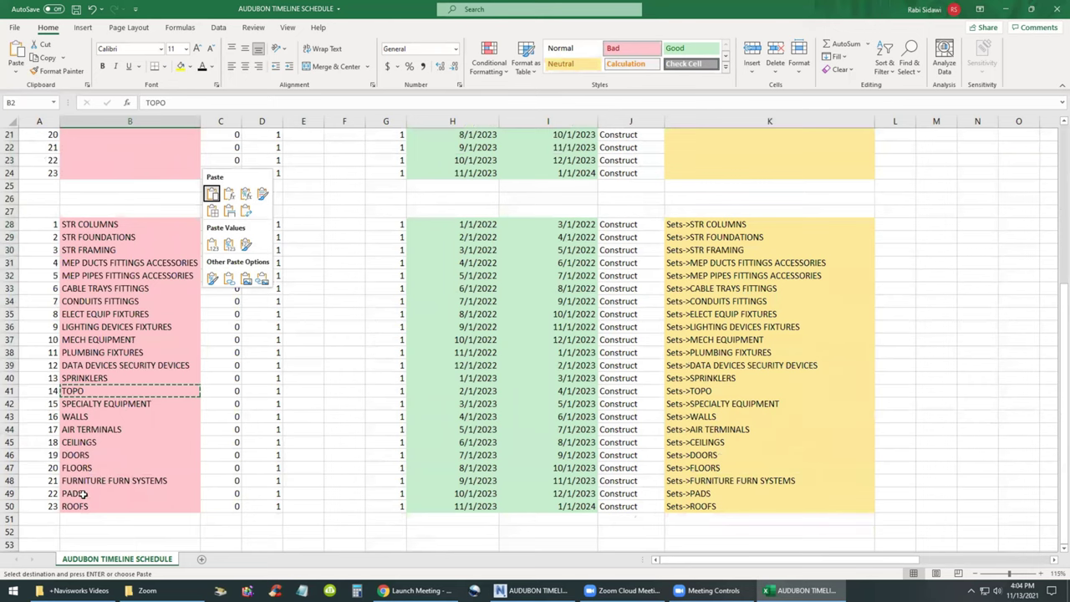
{"action": "left_click", "coordinate": [83, 494]}
{"action": "scroll", "coordinate": [82, 173], "scroll_direction": "up", "scroll_amount": 7}
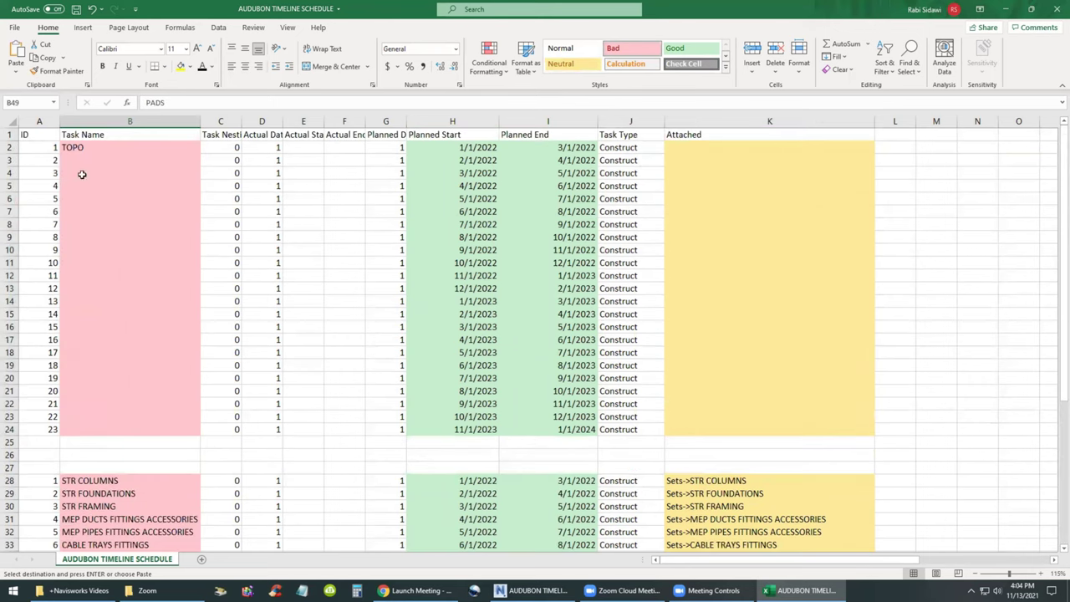
{"action": "left_click", "coordinate": [79, 157]}
{"action": "key", "text": "ctrl+v"}
- Copy the STR FOUNDATIONS task name from the duplicated list into Task Name cell B4 for ID 3
{"action": "scroll", "coordinate": [115, 451], "scroll_direction": "down", "scroll_amount": 3}
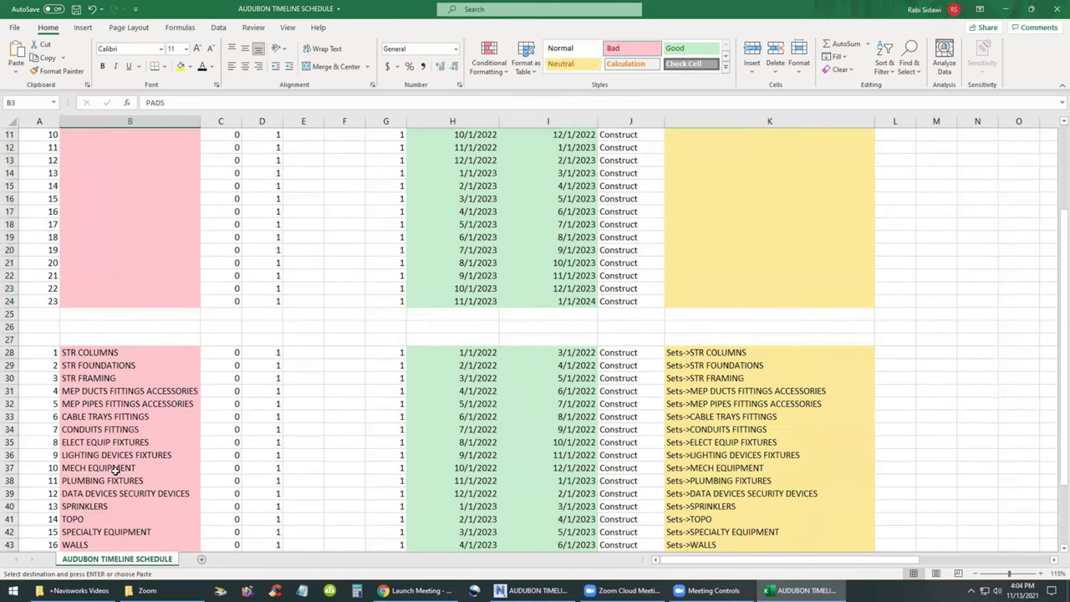
{"action": "scroll", "coordinate": [115, 469], "scroll_direction": "down", "scroll_amount": 3}
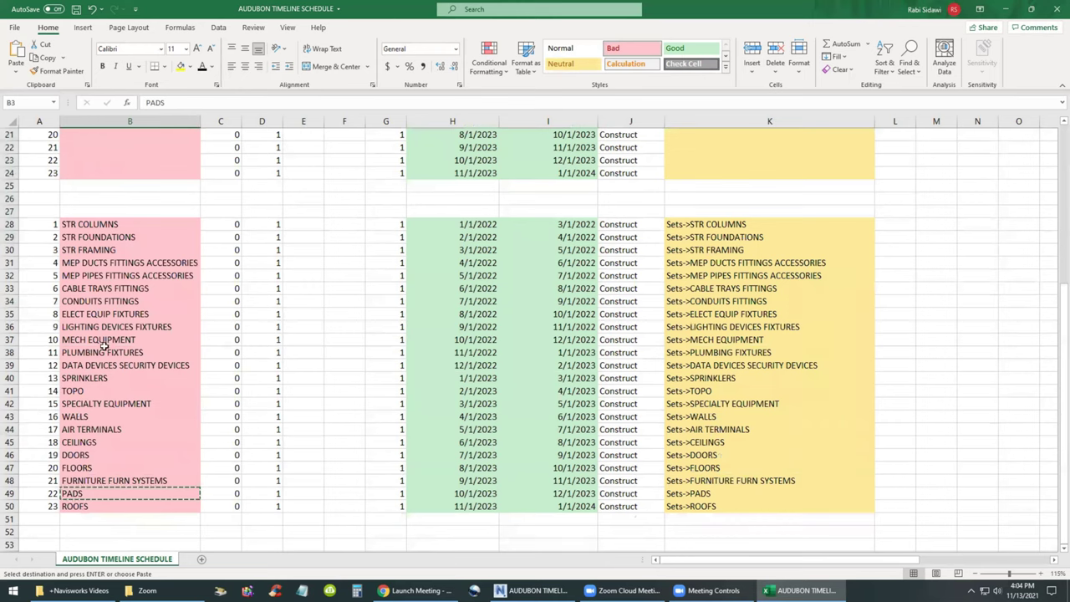
{"action": "left_click", "coordinate": [86, 237]}
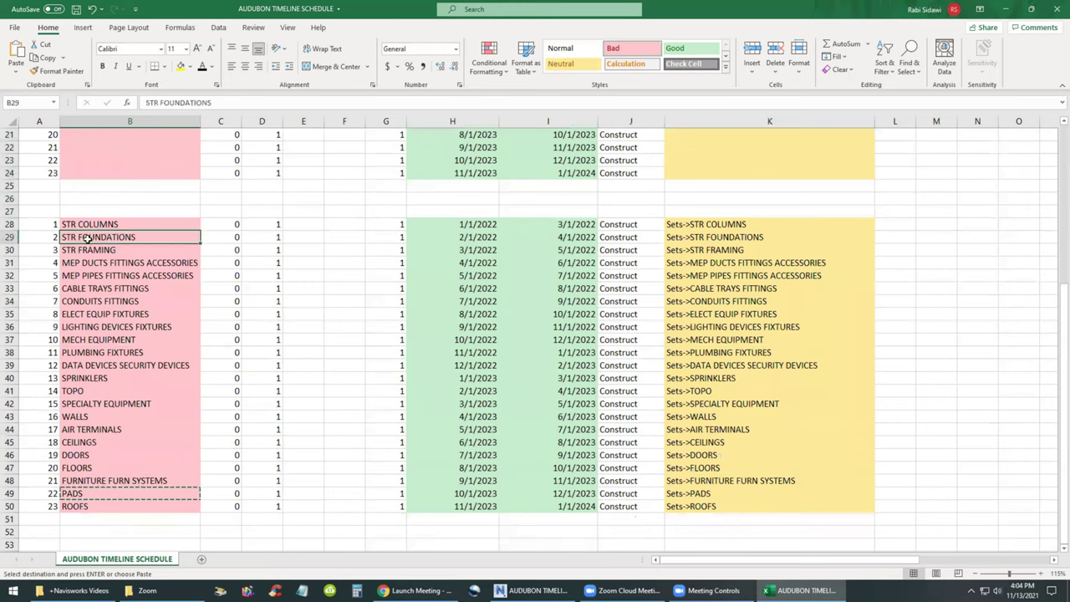
{"action": "key", "text": "ctrl+c"}
{"action": "scroll", "coordinate": [91, 179], "scroll_direction": "up", "scroll_amount": 7}
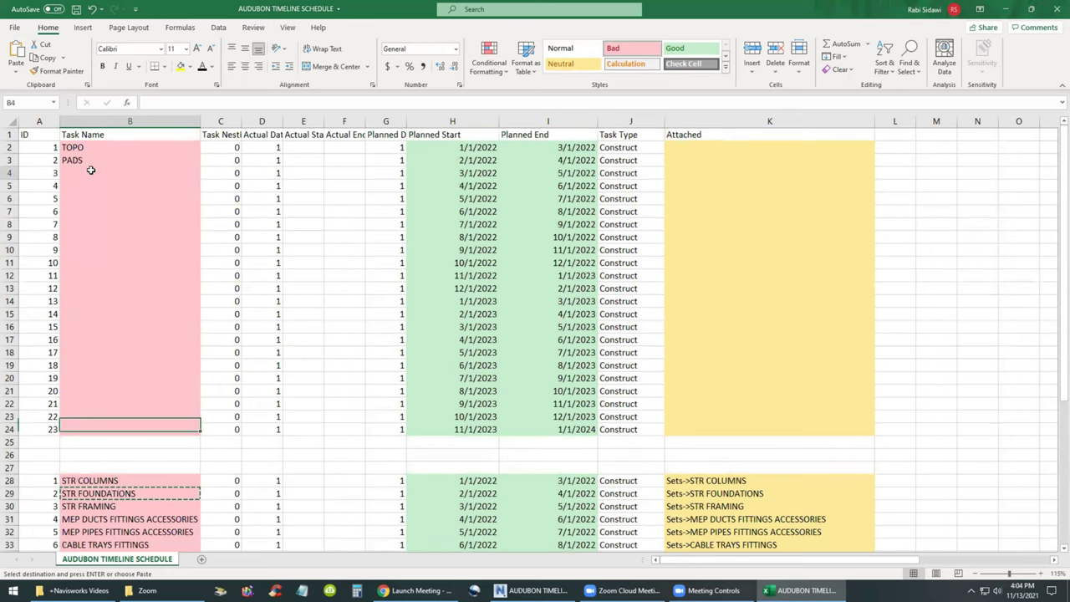
{"action": "left_click", "coordinate": [91, 173]}
{"action": "key", "text": "ctrl+v"}
- Copy the STR COLUMNS task name from the duplicated list into Task Name cell B5 for ID 4
{"action": "scroll", "coordinate": [117, 348], "scroll_direction": "down", "scroll_amount": 3}
{"action": "left_click", "coordinate": [113, 352]}
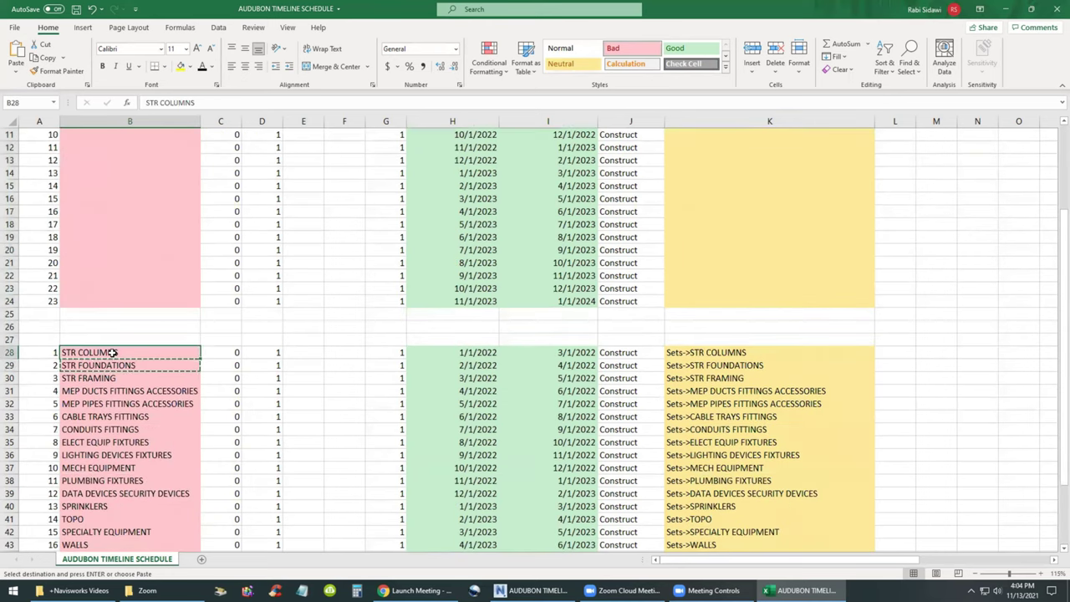
{"action": "key", "text": "ctrl+c"}
{"action": "scroll", "coordinate": [109, 343], "scroll_direction": "up", "scroll_amount": 3}
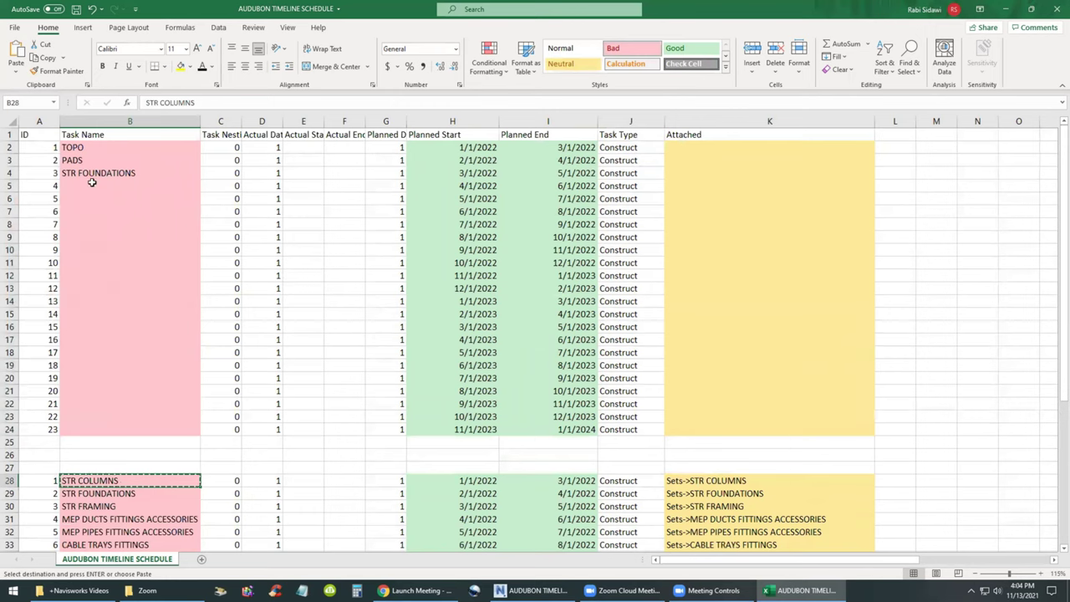
{"action": "left_click", "coordinate": [90, 185]}
{"action": "key", "text": "ctrl+v"}
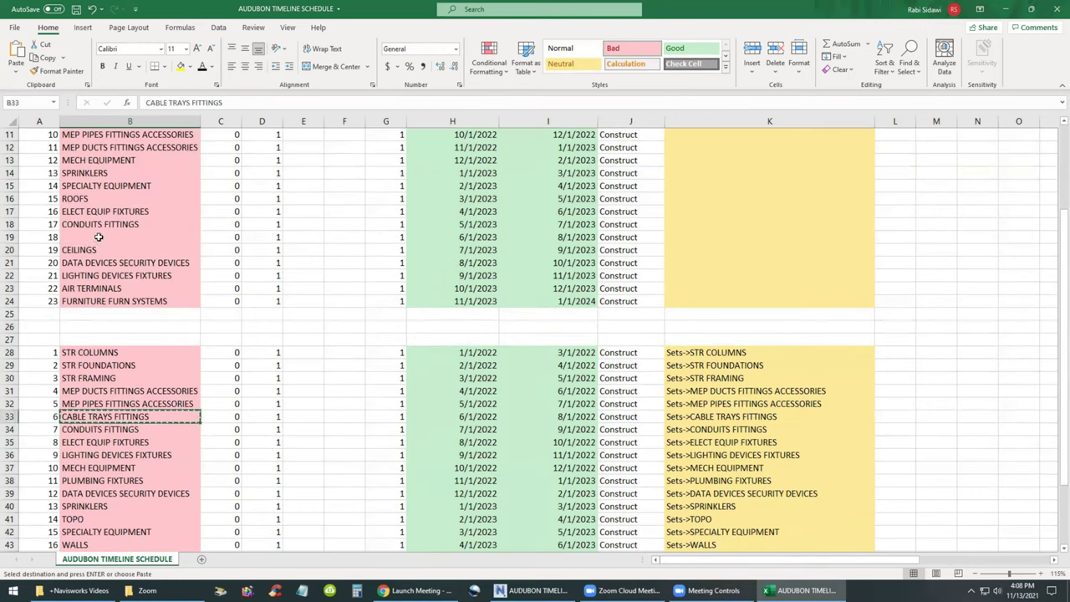
- Paste the copied CABLE TRAYS FITTINGS task name into the empty Task Name cell B19 for ID 18
{"action": "left_click", "coordinate": [98, 238]}
{"action": "key", "text": "ctrl+v"}
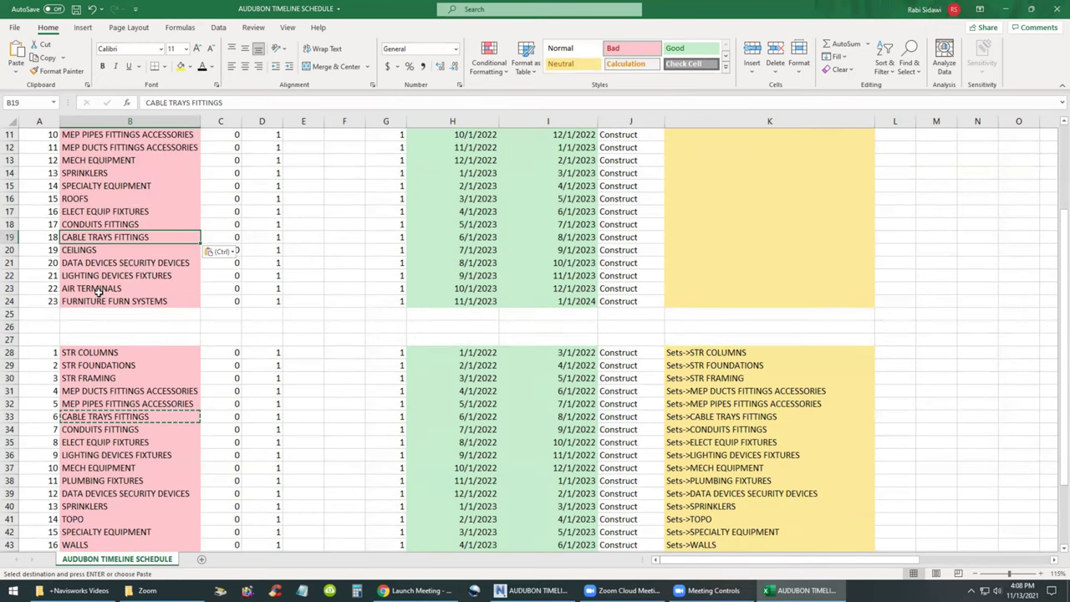
{"action": "scroll", "coordinate": [98, 305], "scroll_direction": "up", "scroll_amount": 3}
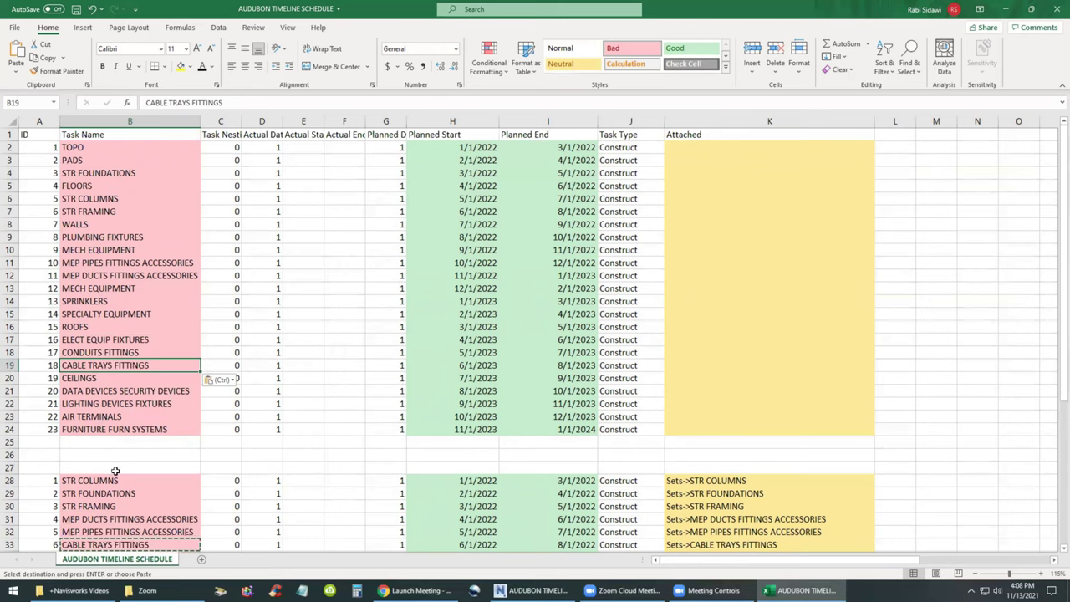
- Delete entire rows 26 to 53, removing the duplicated task list below the reordered schedule
{"action": "scroll", "coordinate": [121, 464], "scroll_direction": "down", "scroll_amount": 3}
{"action": "scroll", "coordinate": [121, 458], "scroll_direction": "down", "scroll_amount": 3}
{"action": "left_click_drag", "start_coordinate": [47, 202], "coordinate": [915, 545]}
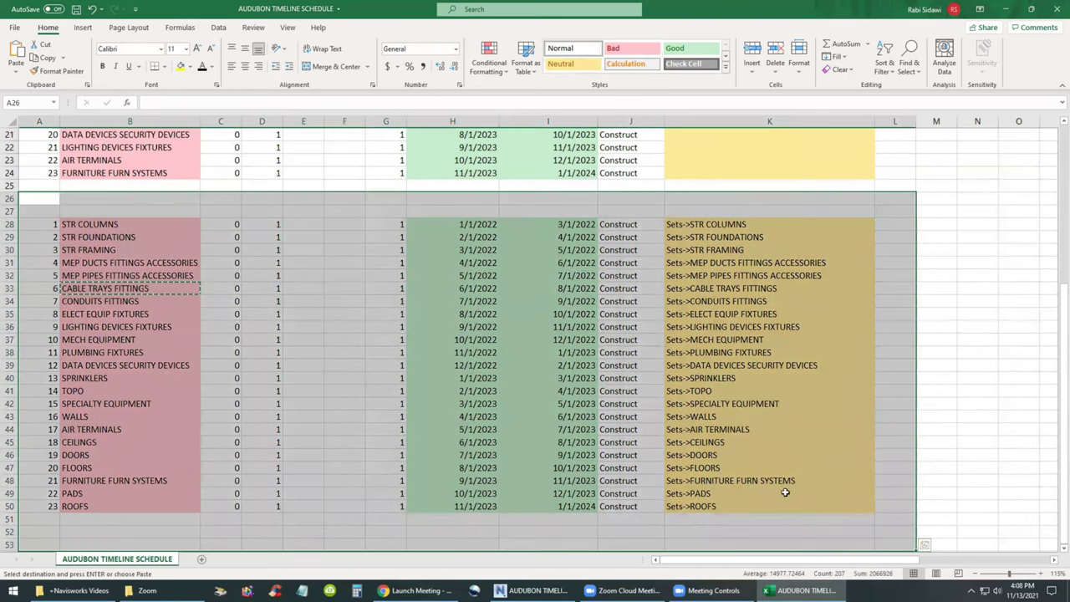
{"action": "right_click", "coordinate": [651, 465]}
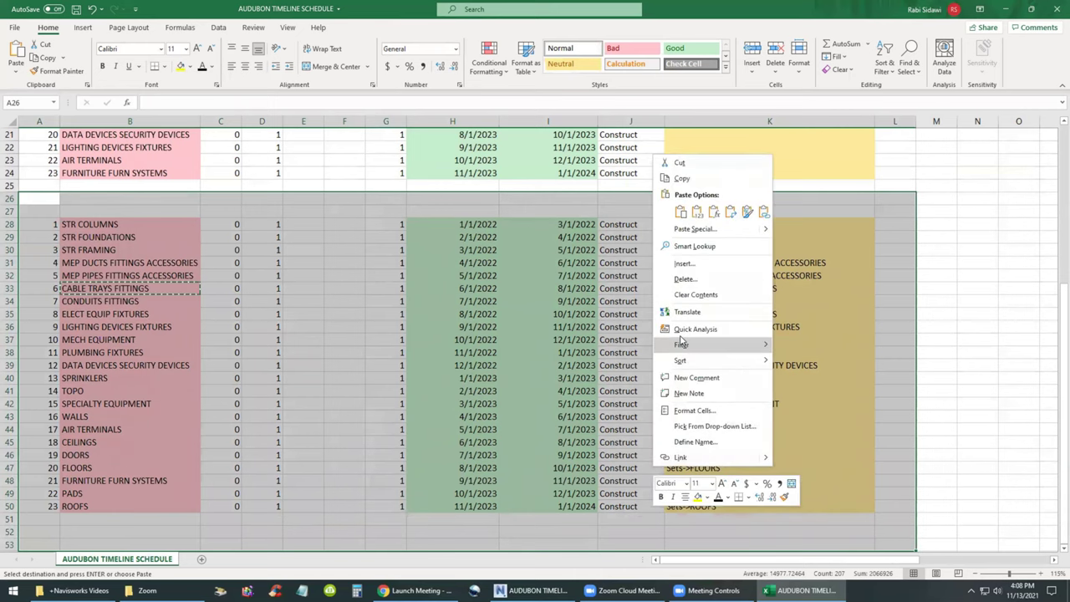
{"action": "left_click", "coordinate": [684, 279]}
{"action": "left_click", "coordinate": [668, 302]}
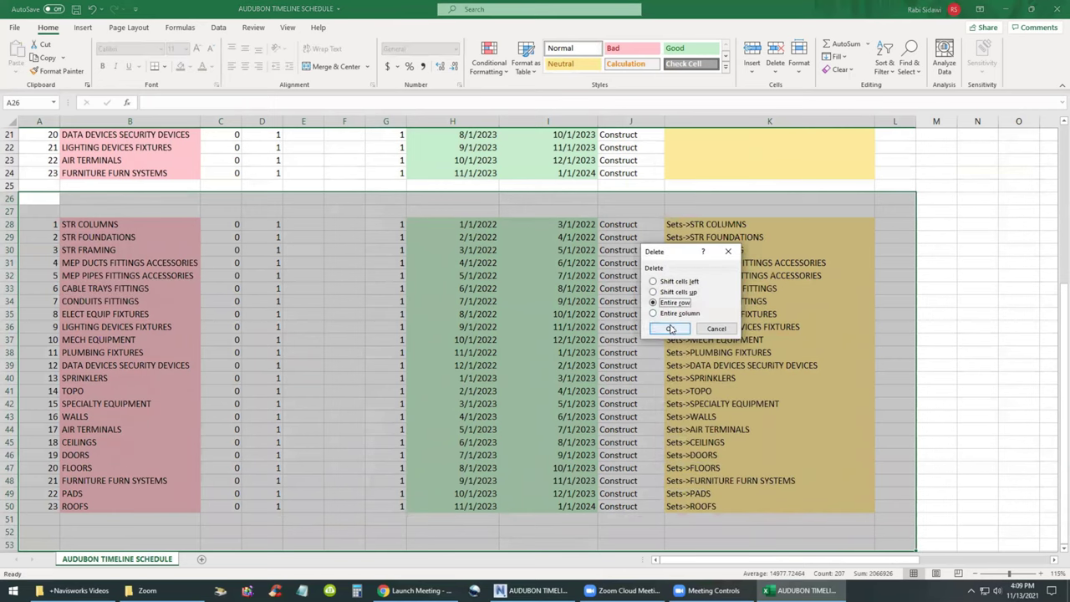
{"action": "left_click", "coordinate": [669, 329]}
{"action": "left_click", "coordinate": [602, 363]}
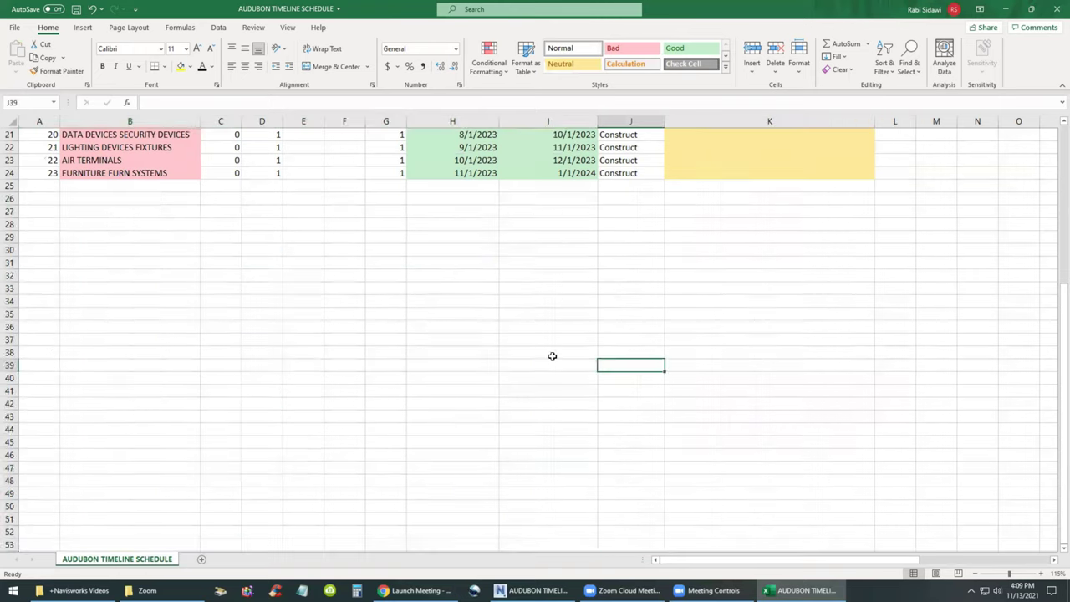
- Return to the start of the reordered task list and save the AUDUBON TIMELINE SCHEDULE file
{"action": "scroll", "coordinate": [485, 361], "scroll_direction": "up", "scroll_amount": 7}
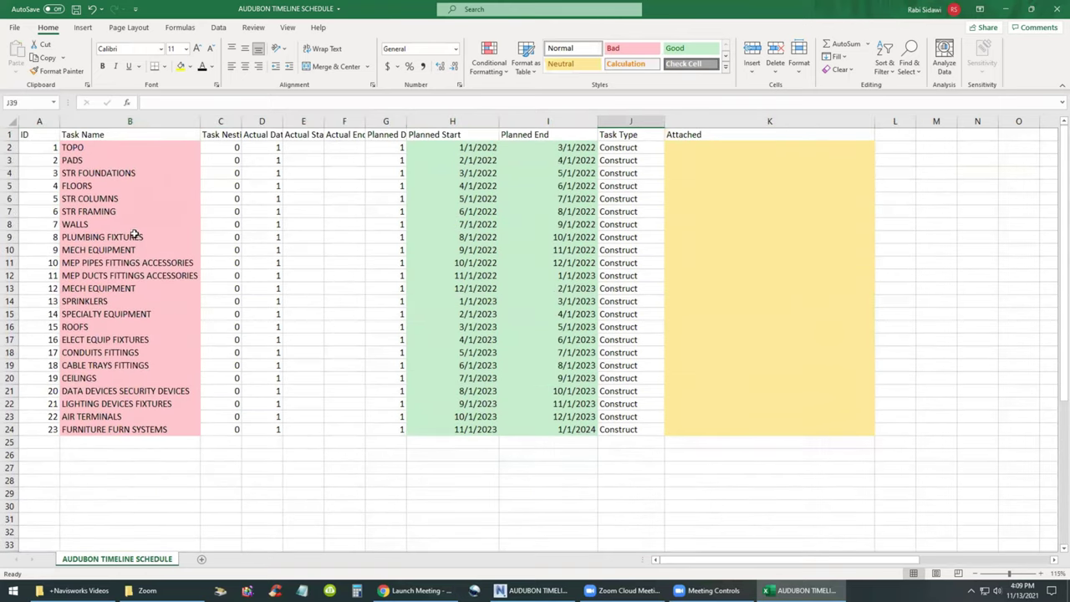
{"action": "scroll", "coordinate": [134, 236], "scroll_direction": "up", "scroll_amount": 2, "text": "ctrl"}
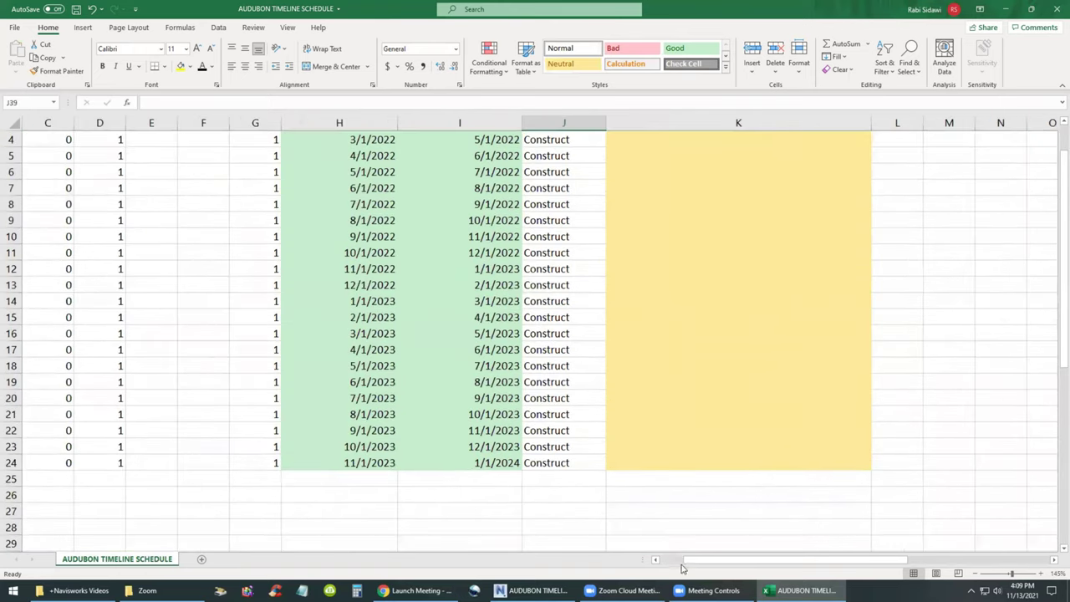
{"action": "left_click_drag", "start_coordinate": [684, 569], "coordinate": [661, 566]}
{"action": "scroll", "coordinate": [454, 443], "scroll_direction": "up", "scroll_amount": 1}
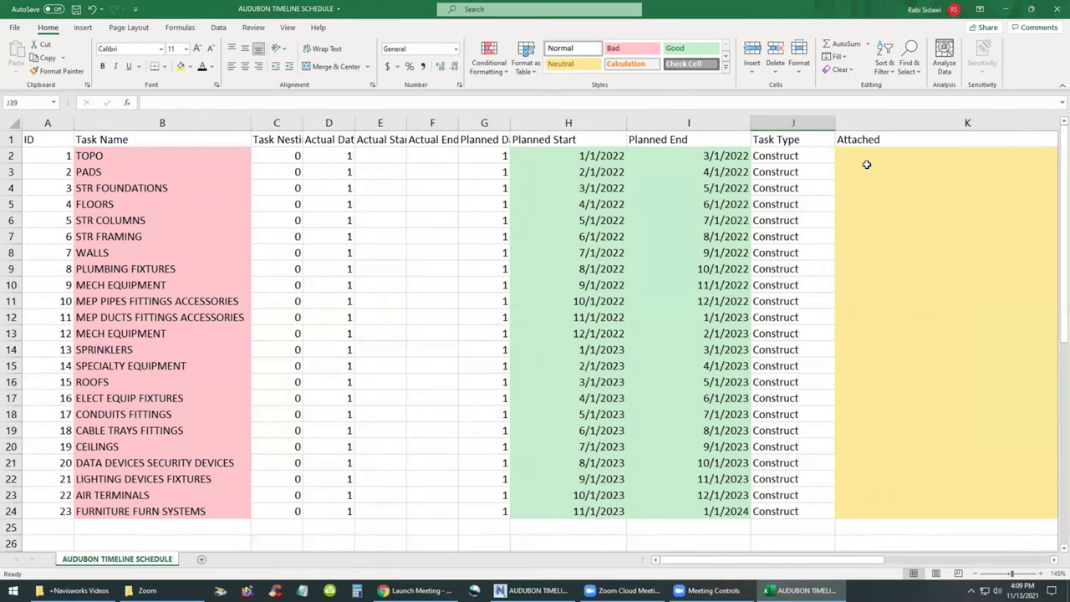
{"action": "key", "text": "ctrl"}
{"action": "left_click", "coordinate": [76, 9]}
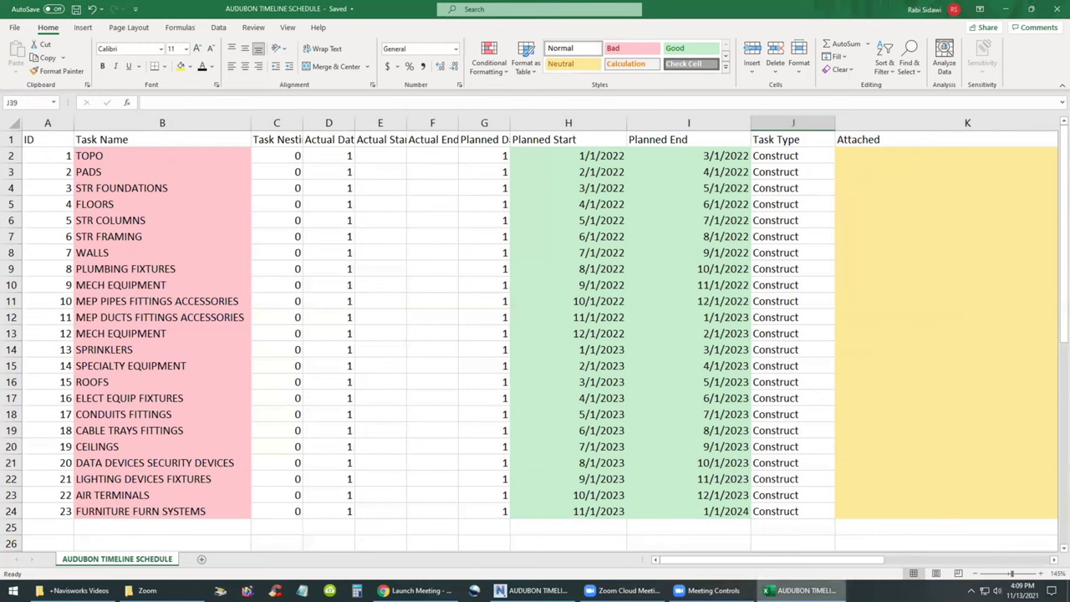
- Switch to Navisworks and add the AUDUBON TIMELINE SCHEDULE file as a CSV Import data source in TimeLiner
{"action": "left_click", "coordinate": [500, 590]}
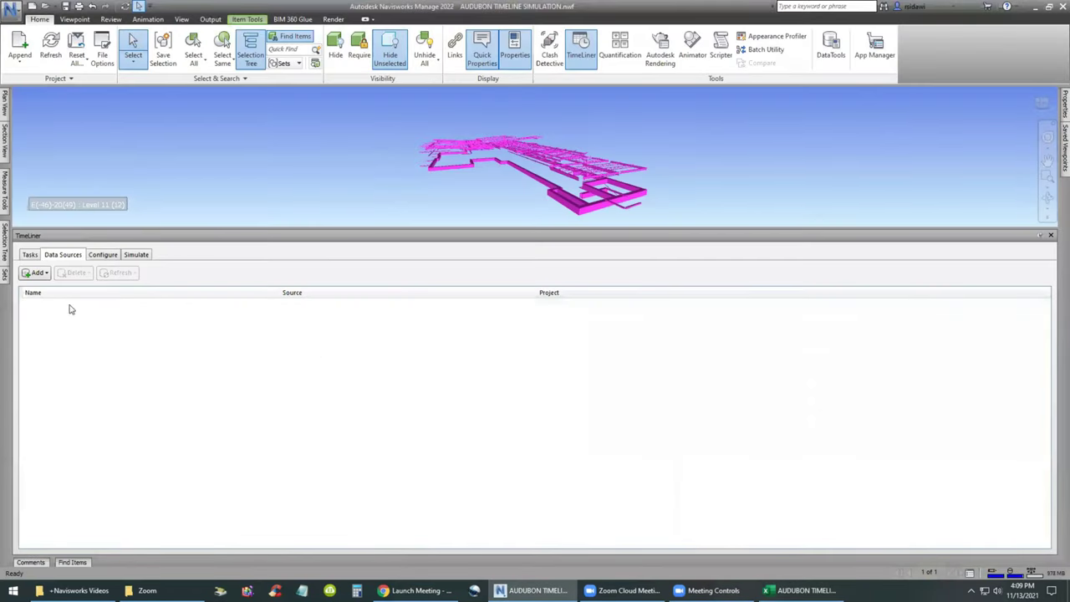
{"action": "left_click", "coordinate": [35, 273]}
{"action": "left_click", "coordinate": [44, 287]}
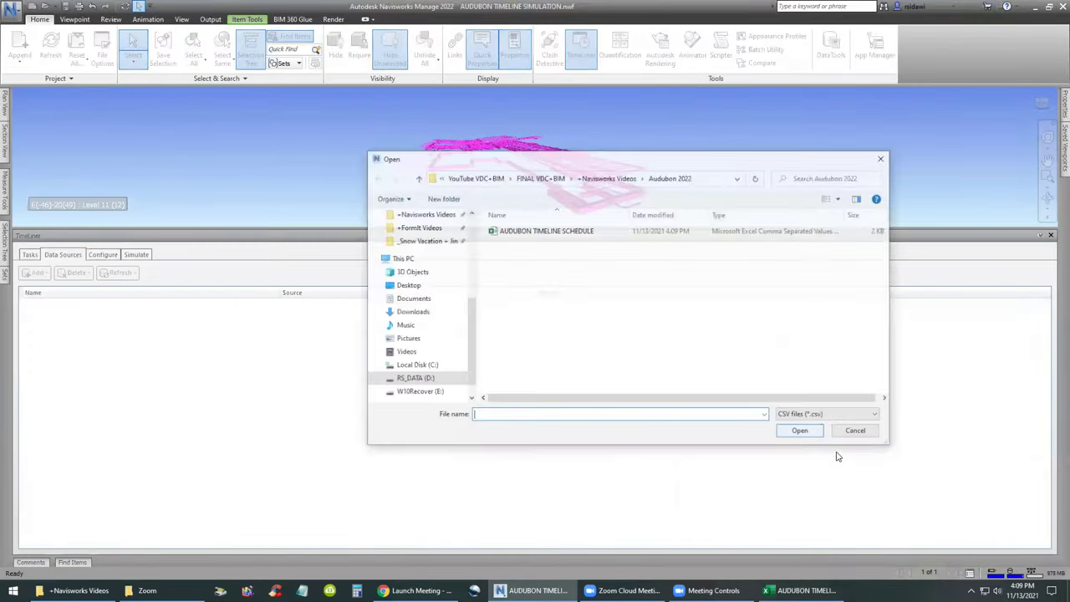
{"action": "left_click", "coordinate": [579, 233]}
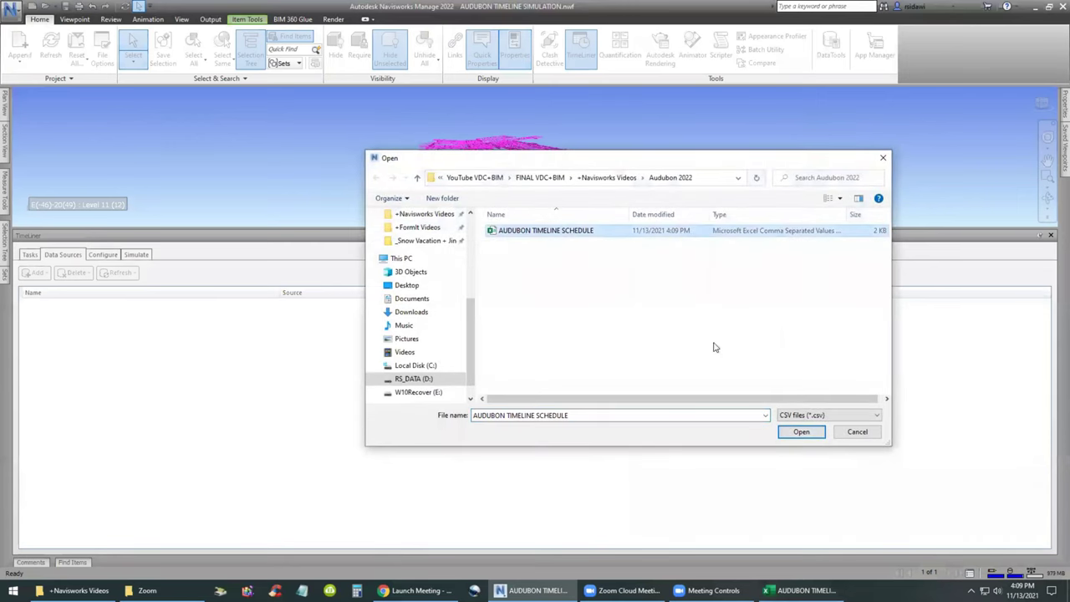
{"action": "left_click", "coordinate": [800, 431]}
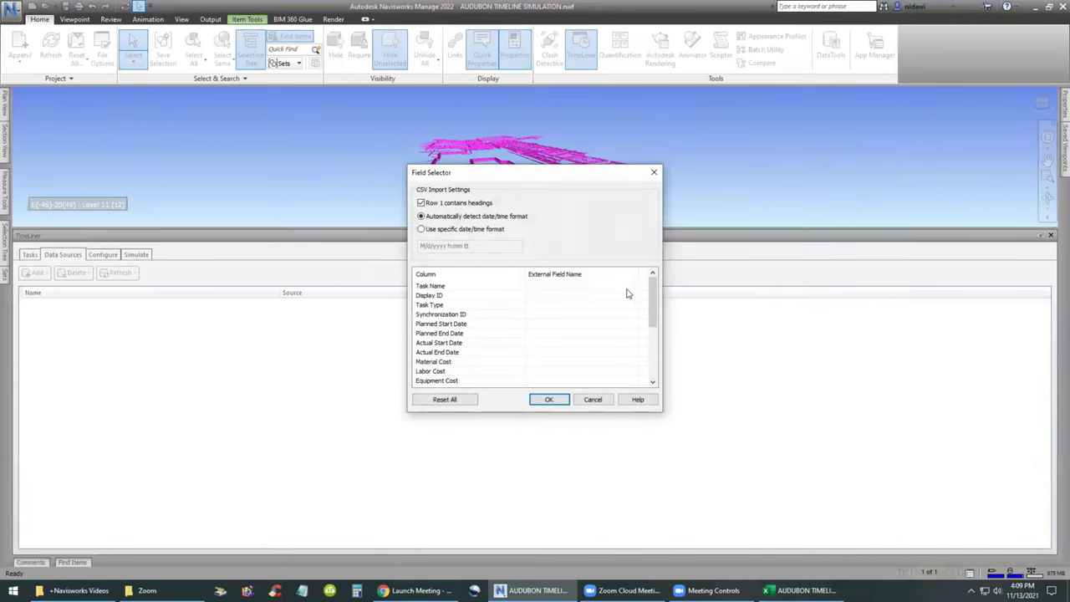
- Map the Task Name column to the external field Task Name and Display ID to ID
{"action": "left_click", "coordinate": [633, 289]}
{"action": "left_click", "coordinate": [633, 288]}
{"action": "left_click", "coordinate": [554, 309]}
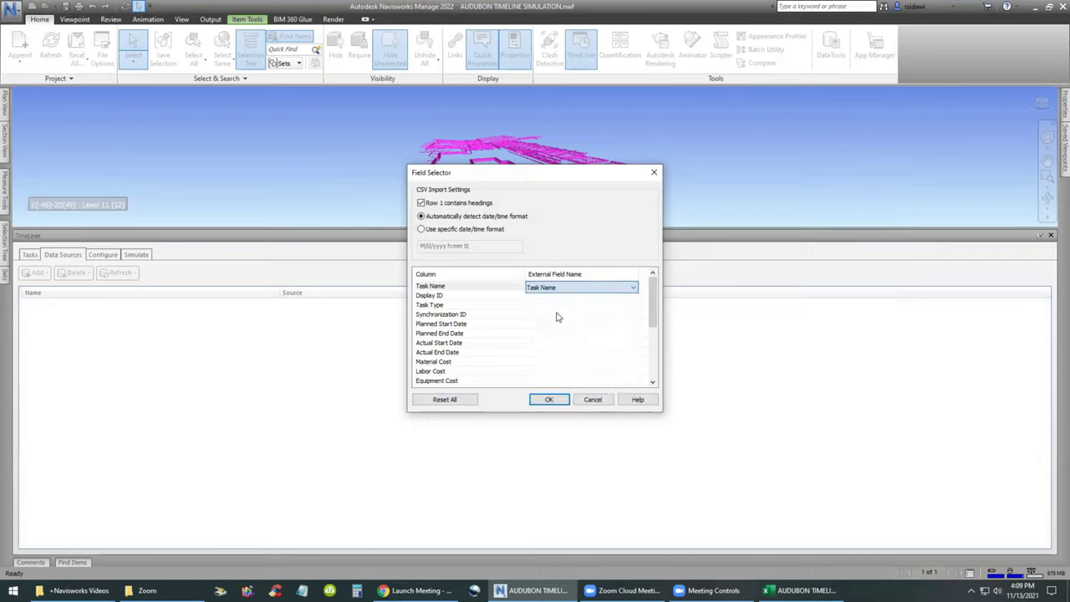
{"action": "left_click", "coordinate": [553, 297]}
{"action": "left_click", "coordinate": [632, 297]}
{"action": "left_click", "coordinate": [632, 296]}
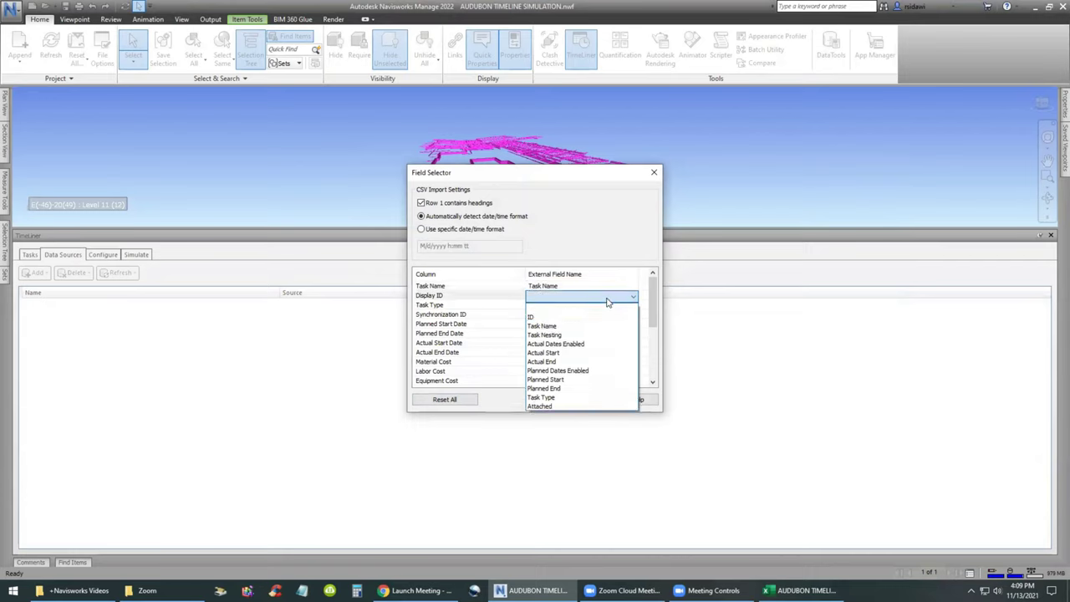
{"action": "left_click", "coordinate": [566, 319]}
- Map Synchronization ID to the external field ID and Task Type to Task Type
{"action": "left_click", "coordinate": [539, 315]}
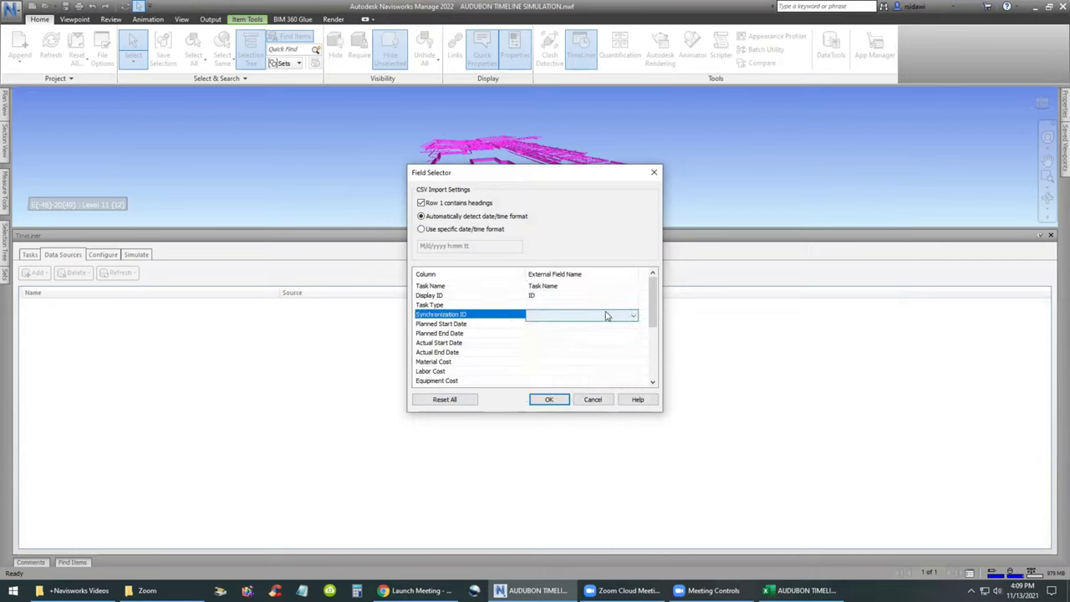
{"action": "left_click", "coordinate": [623, 316]}
{"action": "left_click", "coordinate": [555, 333]}
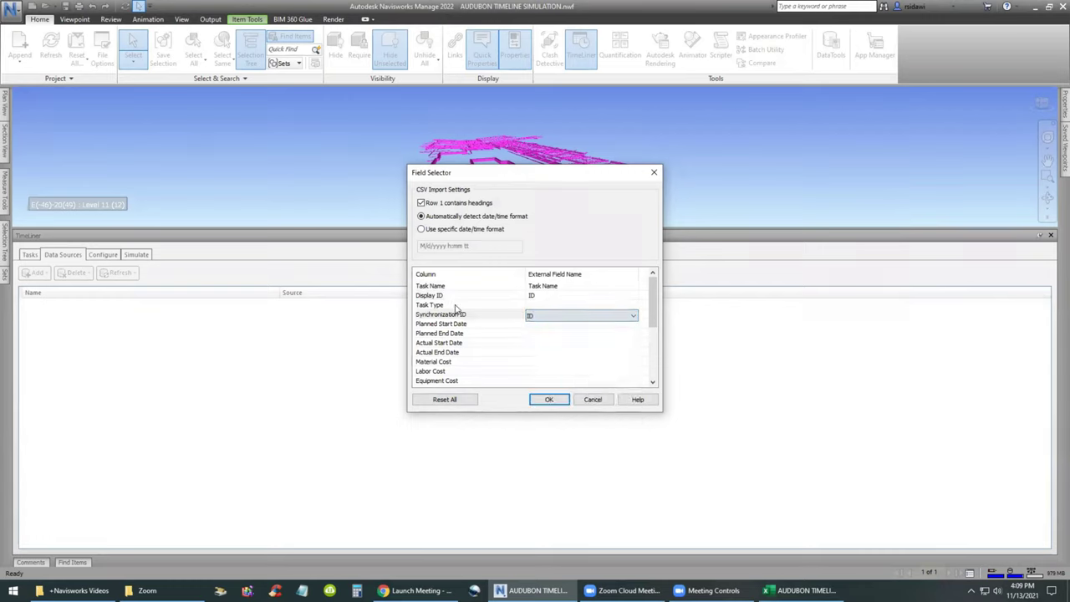
{"action": "left_click", "coordinate": [560, 305]}
{"action": "left_click", "coordinate": [628, 306]}
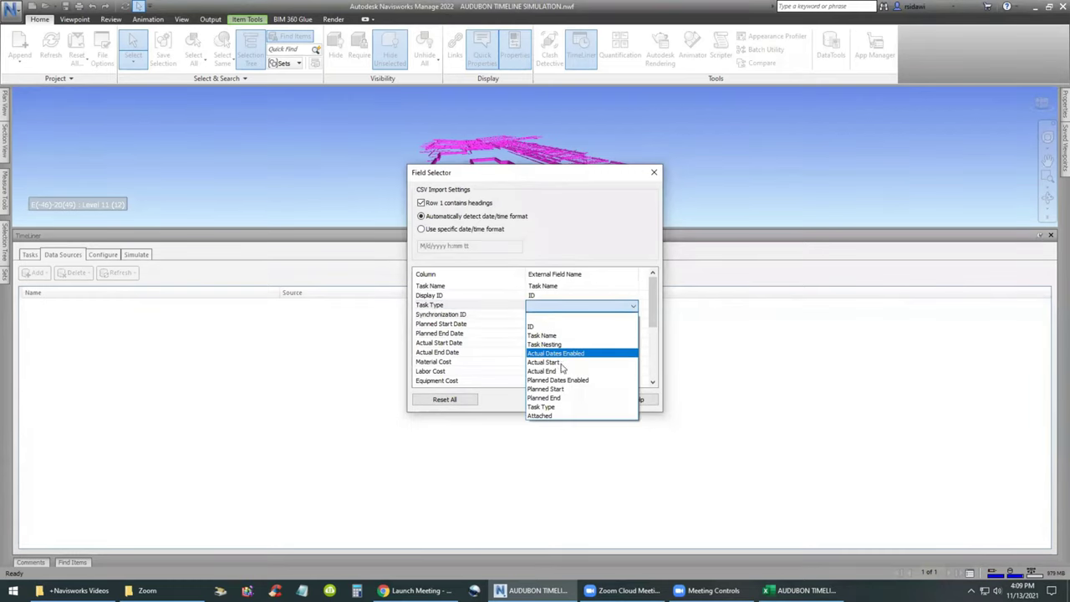
{"action": "left_click", "coordinate": [542, 406]}
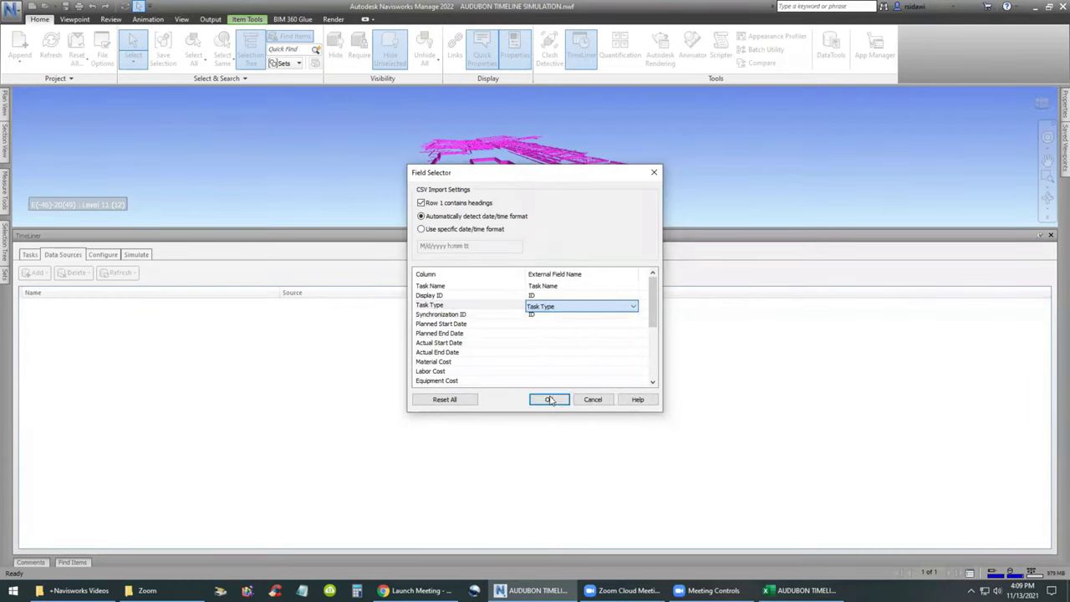
- Map Planned Start Date to Planned Start and Planned End Date to Planned End, and accept the CSV field mapping
{"action": "left_click", "coordinate": [631, 324]}
{"action": "left_click", "coordinate": [632, 324]}
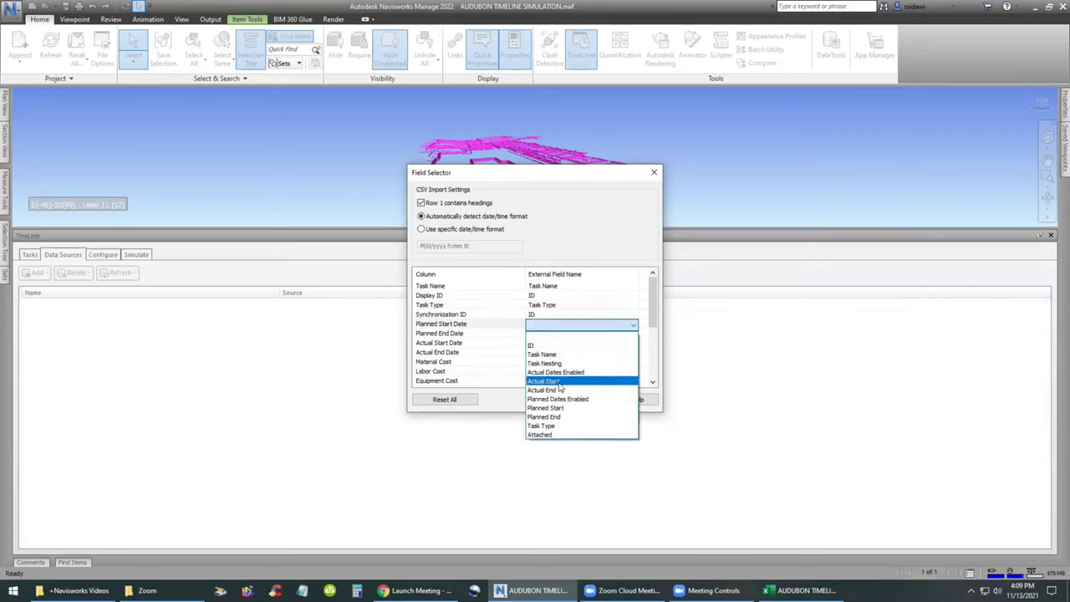
{"action": "left_click", "coordinate": [547, 408]}
{"action": "left_click", "coordinate": [457, 334]}
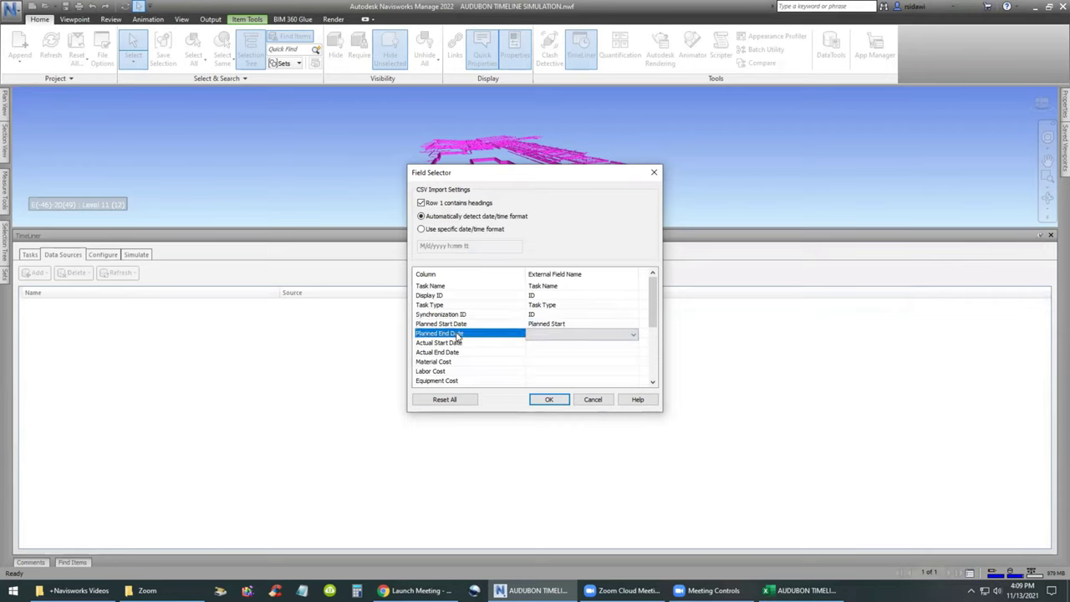
{"action": "left_click", "coordinate": [632, 334]}
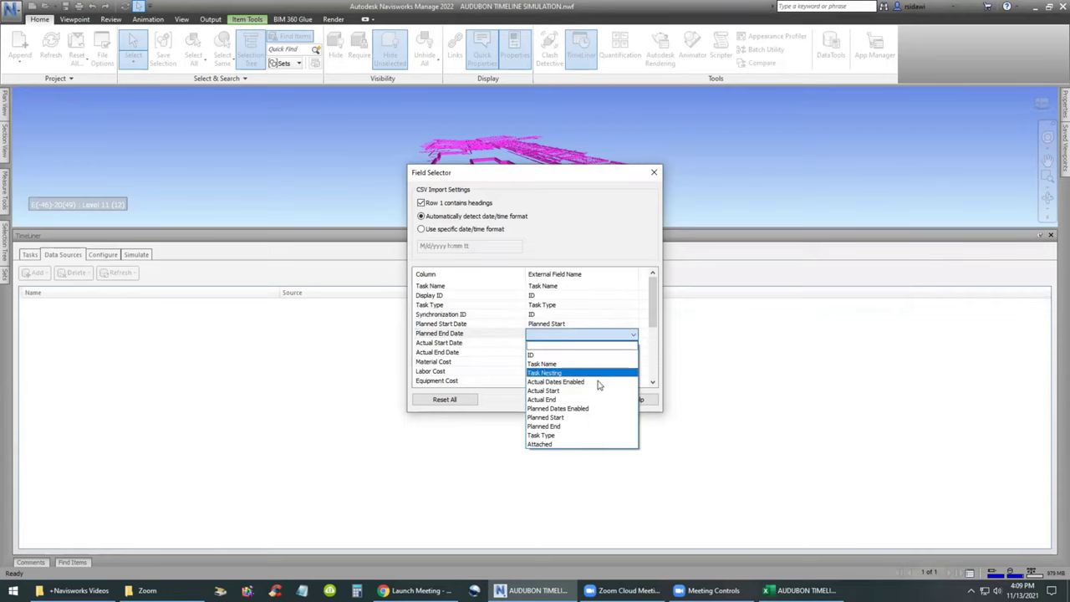
{"action": "left_click", "coordinate": [585, 427]}
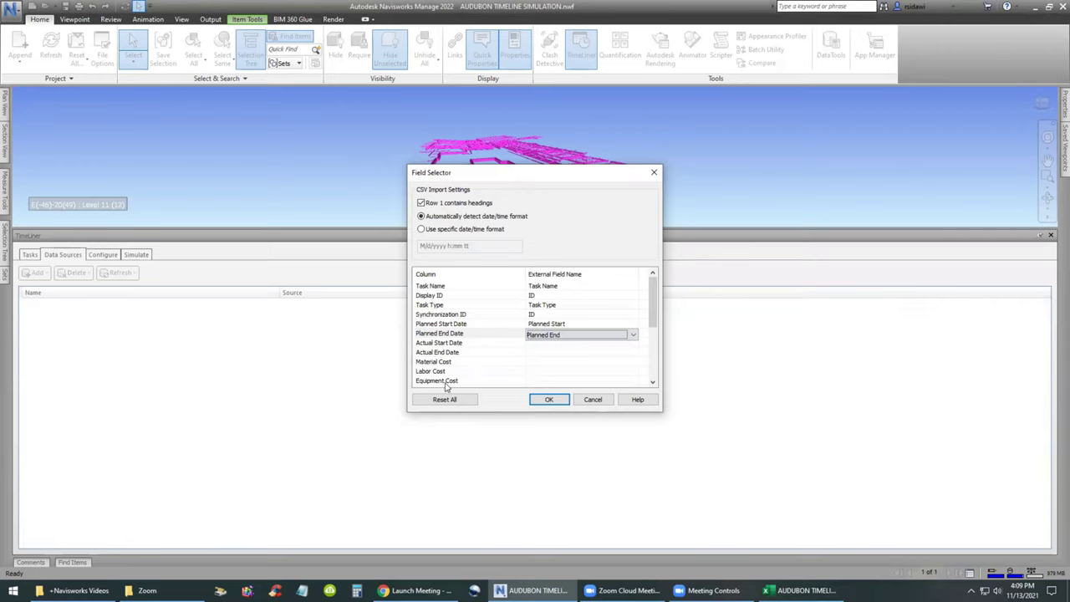
{"action": "mouse_move", "coordinate": [653, 307]}
{"action": "left_mouse_down"}
{"action": "mouse_move", "coordinate": [656, 357]}
{"action": "mouse_move", "coordinate": [655, 306]}
{"action": "left_mouse_up"}
{"action": "left_click", "coordinate": [546, 400]}
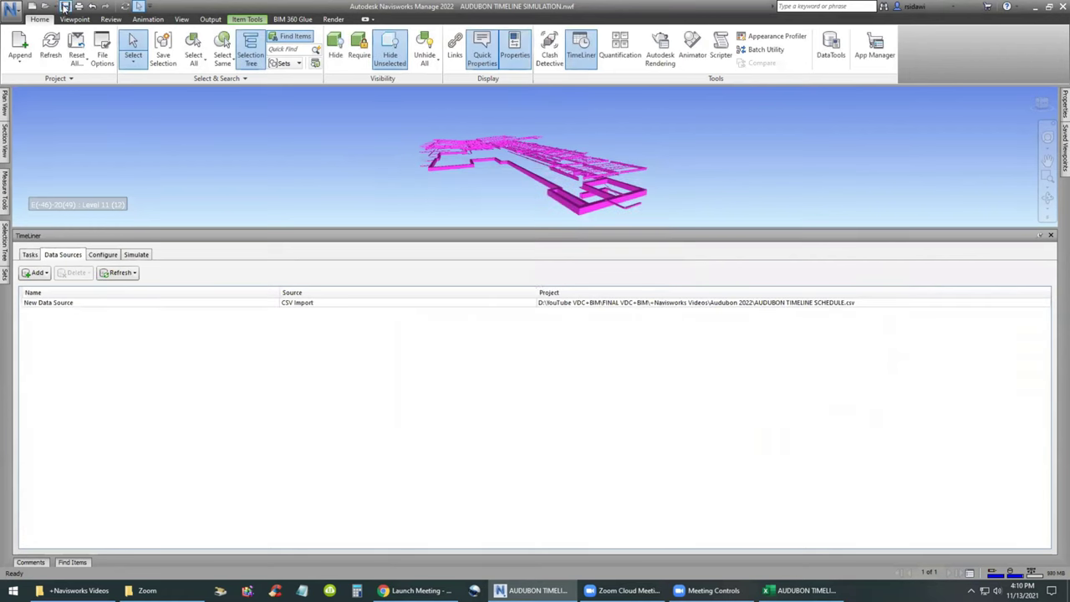
- Rebuild the task hierarchy from the new CSV data source and show the resulting TimeLiner task list
{"action": "left_click", "coordinate": [50, 302]}
{"action": "right_click", "coordinate": [68, 305]}
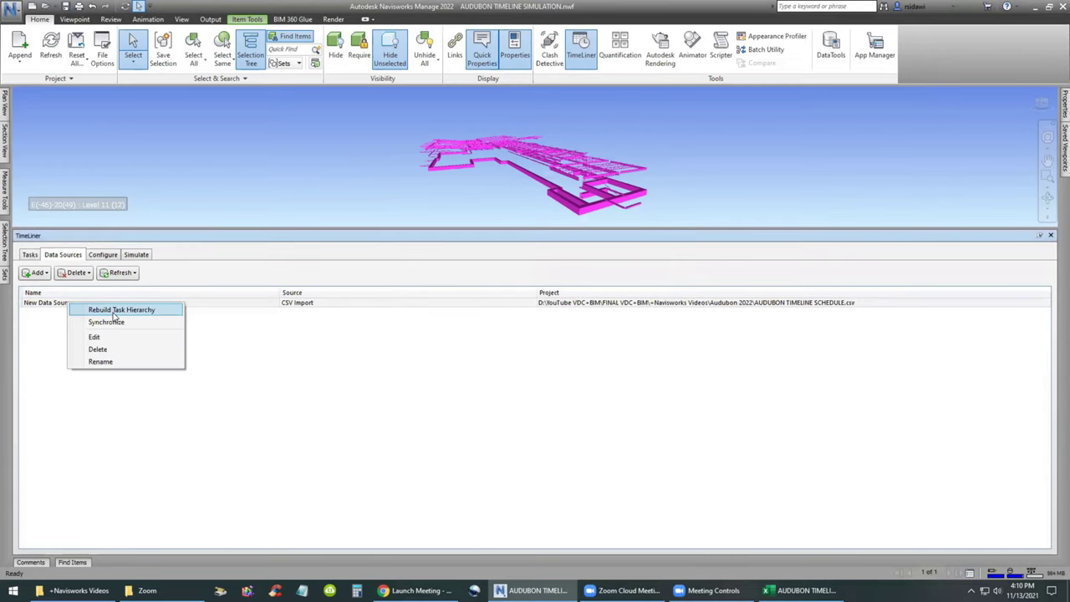
{"action": "left_click", "coordinate": [117, 310]}
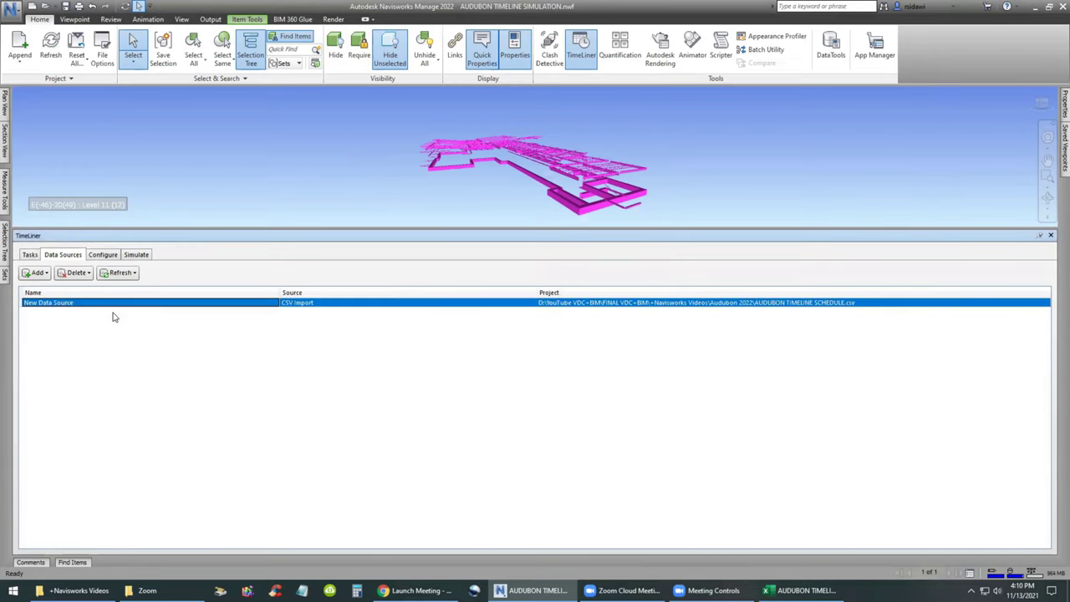
{"action": "left_click", "coordinate": [29, 255]}
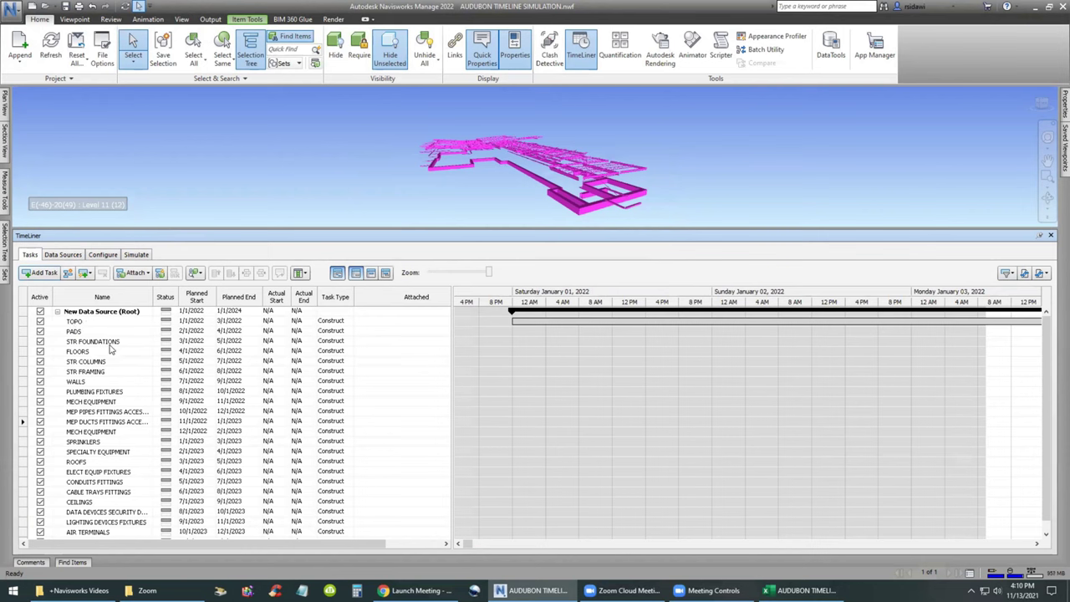
- Switch to the Excel schedule to compare its task order with the imported TimeLiner tasks, and return to Navisworks
{"action": "left_click", "coordinate": [800, 590]}
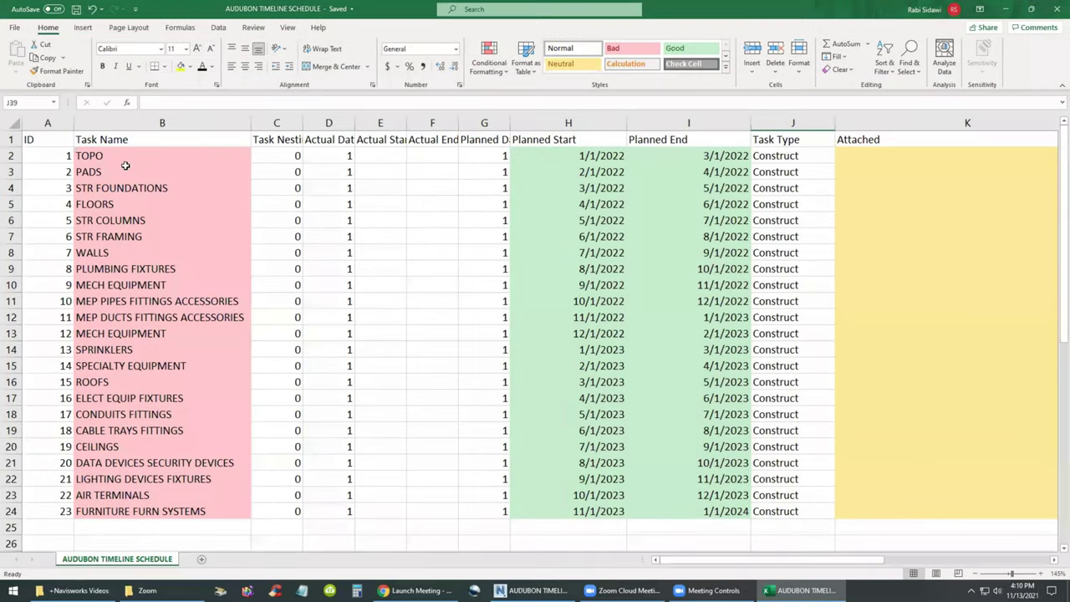
{"action": "key", "text": "ctrl"}
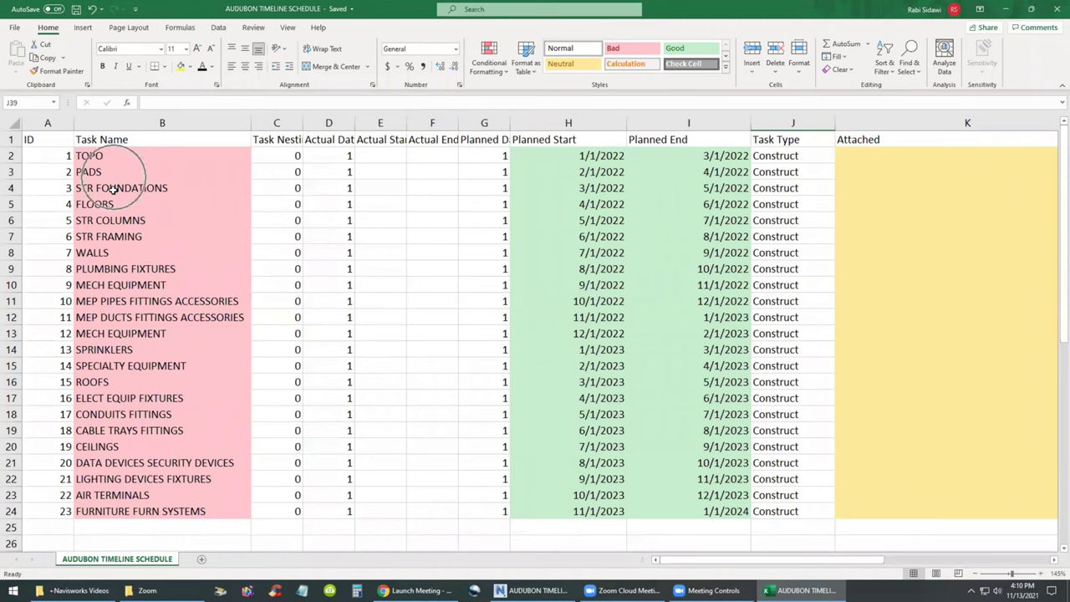
{"action": "key", "text": "alt+Tab"}
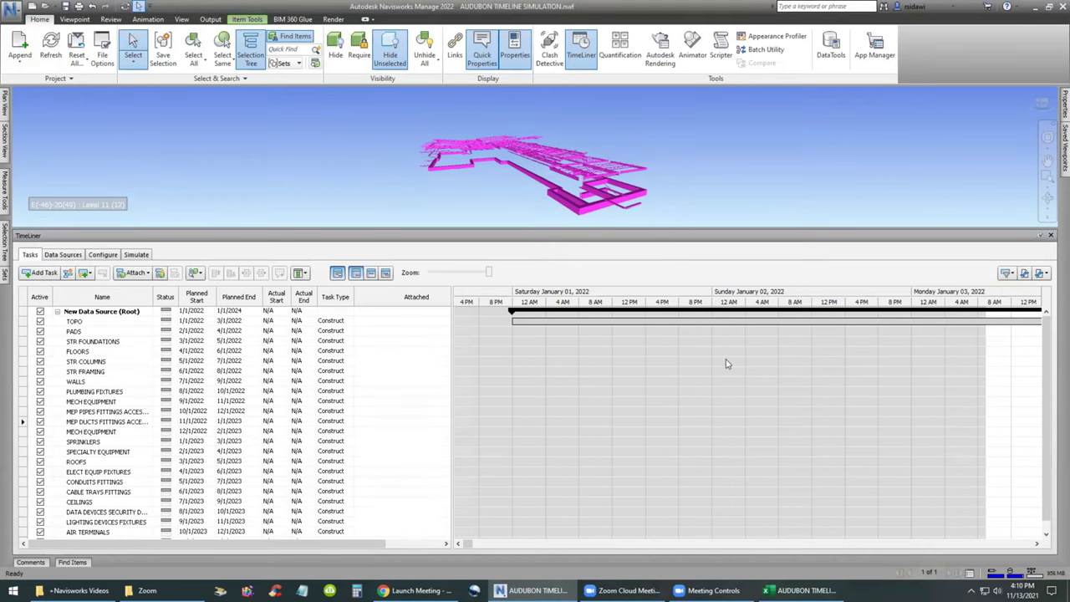
- Scale the Gantt chart out to show the 2022 to 2023 schedule and unhide all model items
{"action": "left_click_drag", "start_coordinate": [489, 272], "coordinate": [428, 272]}
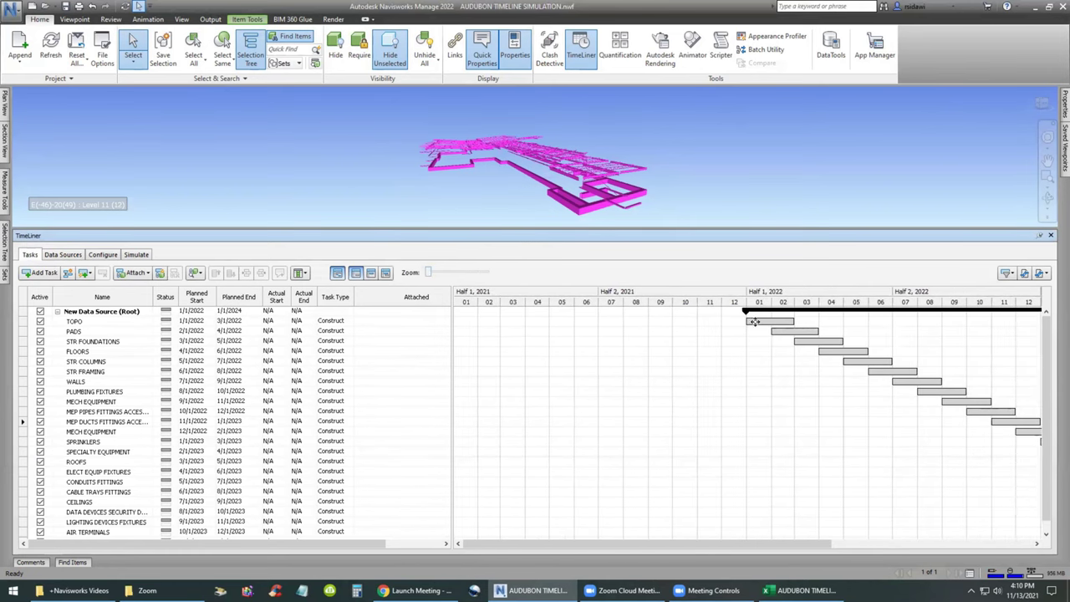
{"action": "mouse_move", "coordinate": [827, 549]}
{"action": "left_mouse_down"}
{"action": "mouse_move", "coordinate": [850, 552]}
{"action": "mouse_move", "coordinate": [831, 550]}
{"action": "left_mouse_up"}
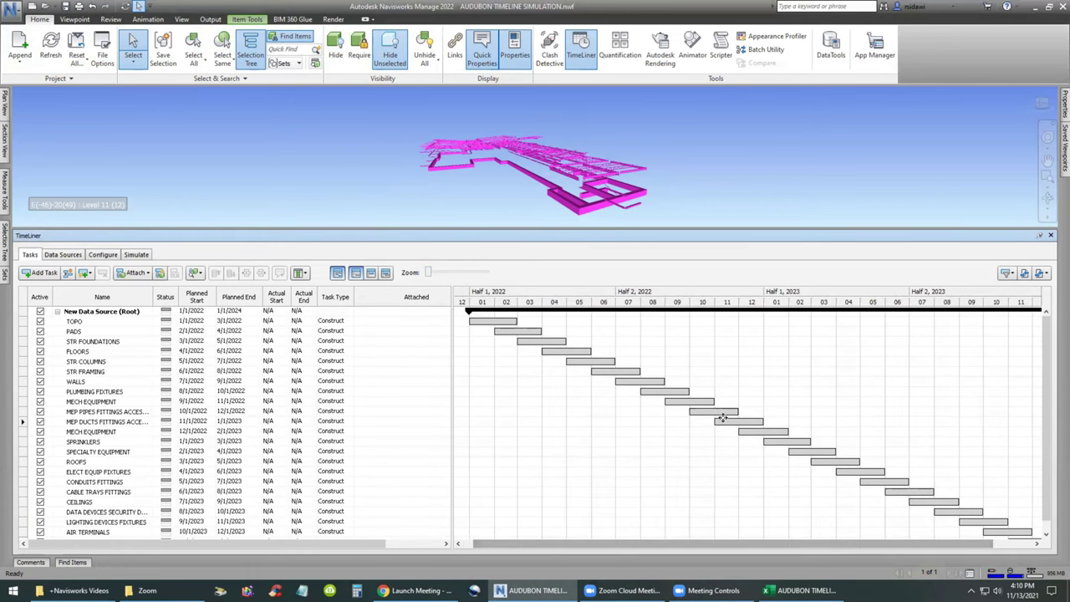
{"action": "left_click", "coordinate": [385, 86]}
{"action": "left_click", "coordinate": [423, 48]}
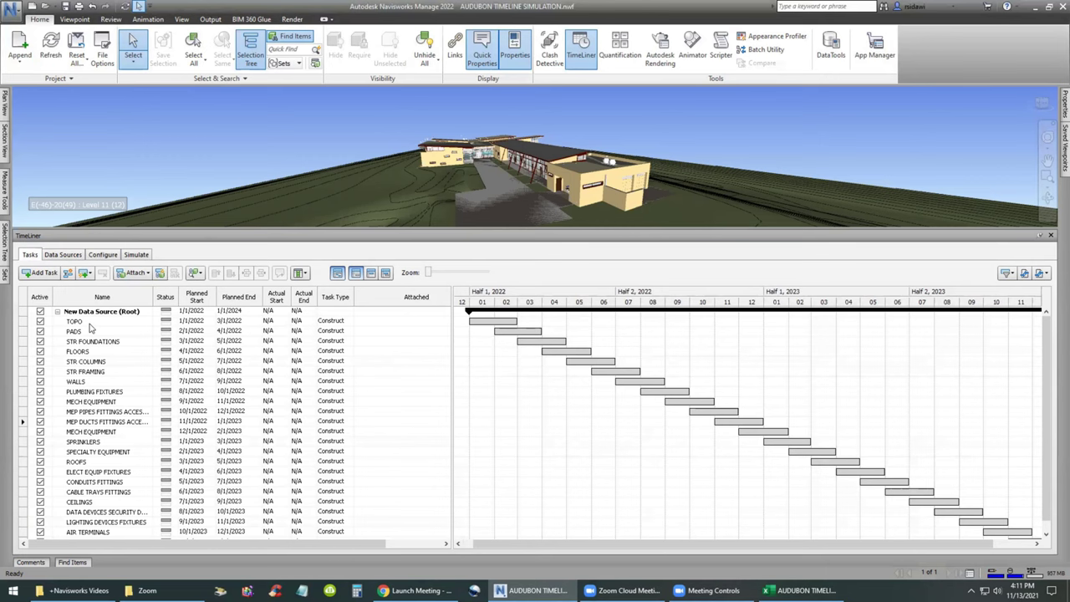
- Attach the TOPO set to the TOPO task in the TimeLiner task list
{"action": "right_click", "coordinate": [424, 363]}
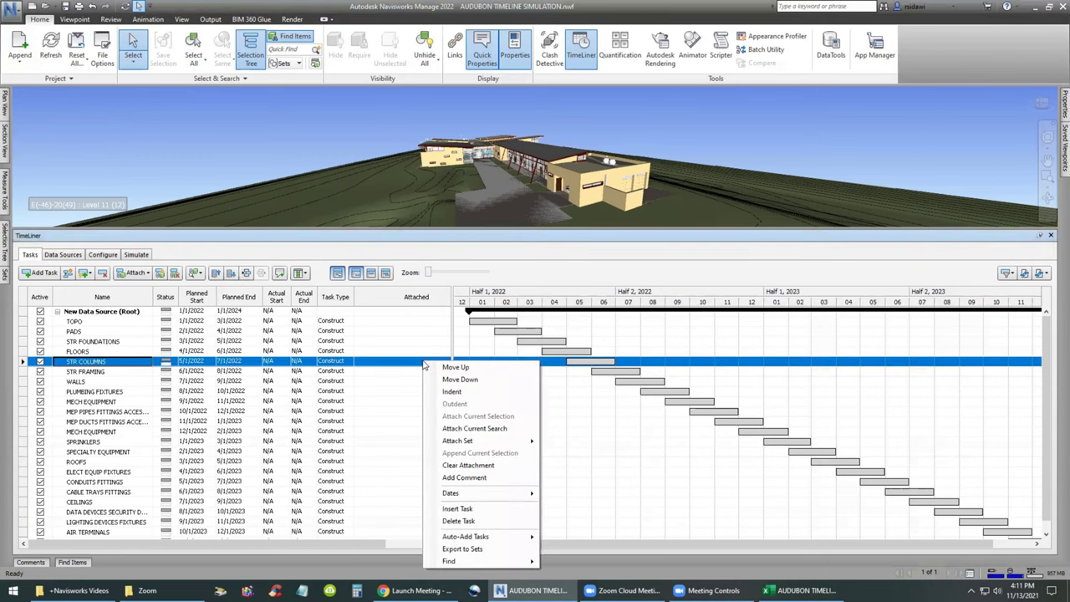
{"action": "mouse_move", "coordinate": [465, 442]}
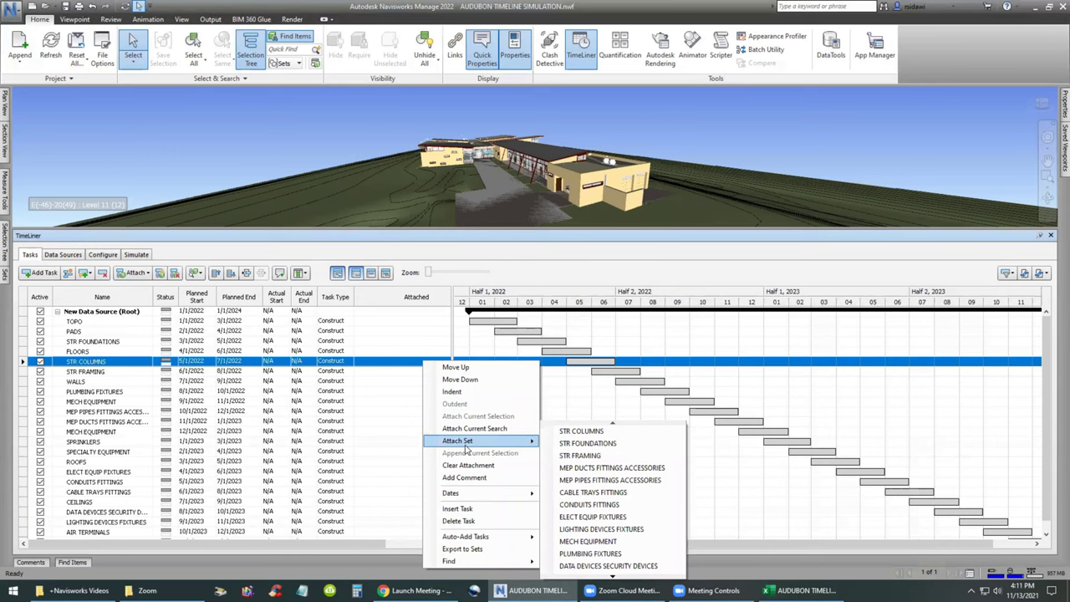
{"action": "left_click", "coordinate": [387, 325]}
{"action": "right_click", "coordinate": [387, 325]}
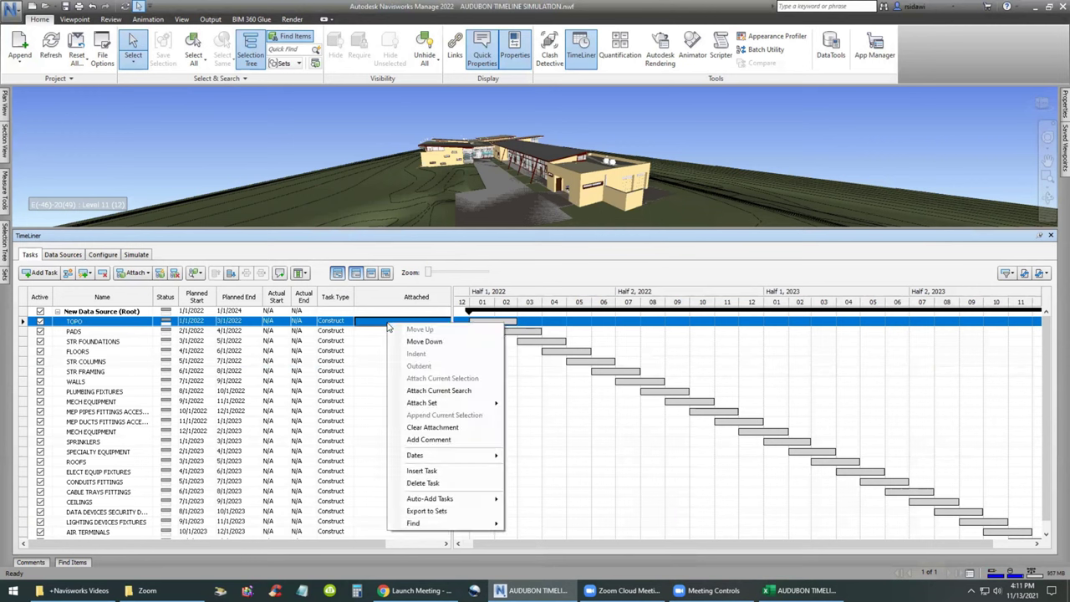
{"action": "mouse_move", "coordinate": [458, 405]}
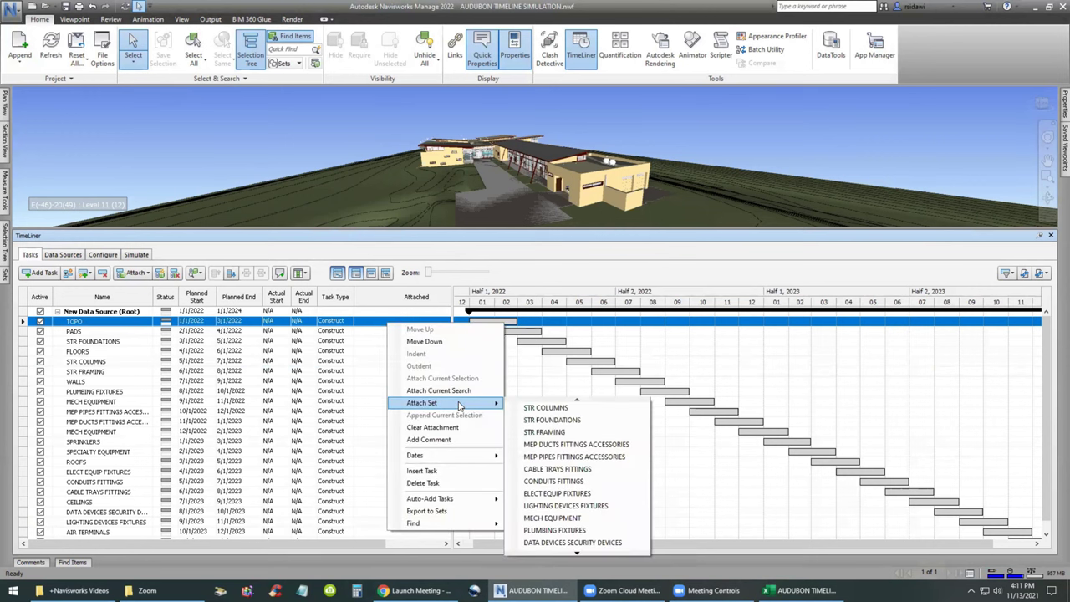
{"action": "scroll", "coordinate": [566, 493], "scroll_direction": "down", "scroll_amount": 5}
{"action": "left_click", "coordinate": [555, 494]}
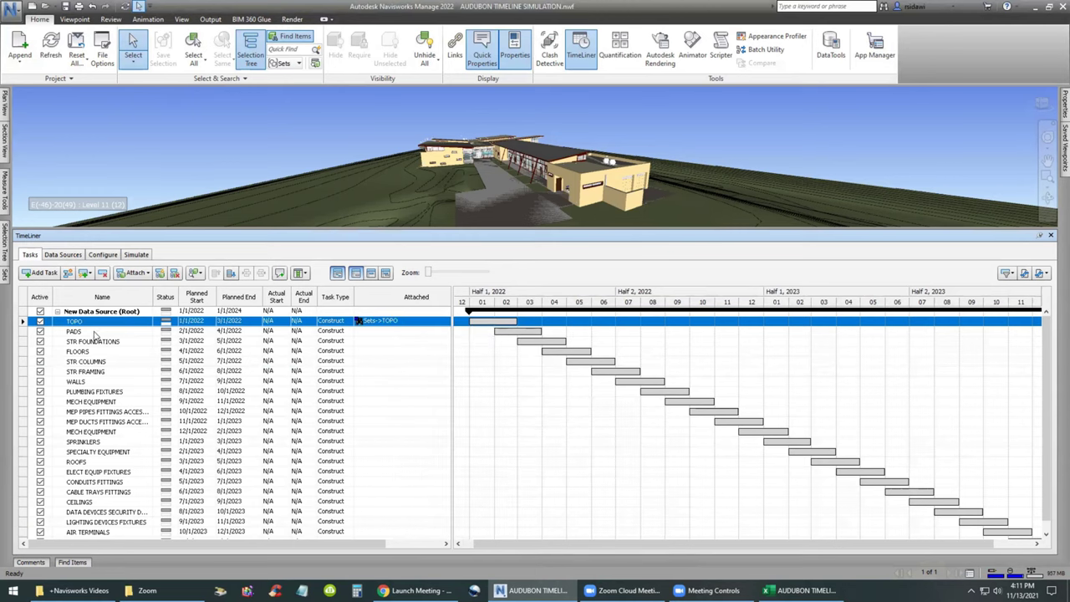
- Attach the PADS set to the PADS task
{"action": "left_click", "coordinate": [384, 332]}
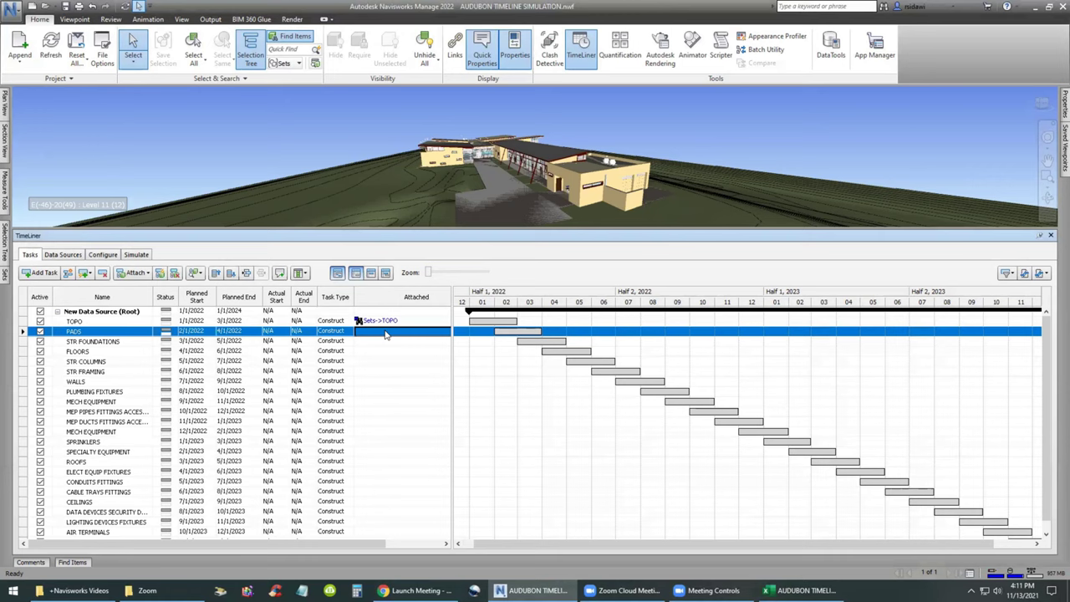
{"action": "right_click", "coordinate": [386, 333]}
{"action": "mouse_move", "coordinate": [448, 414]}
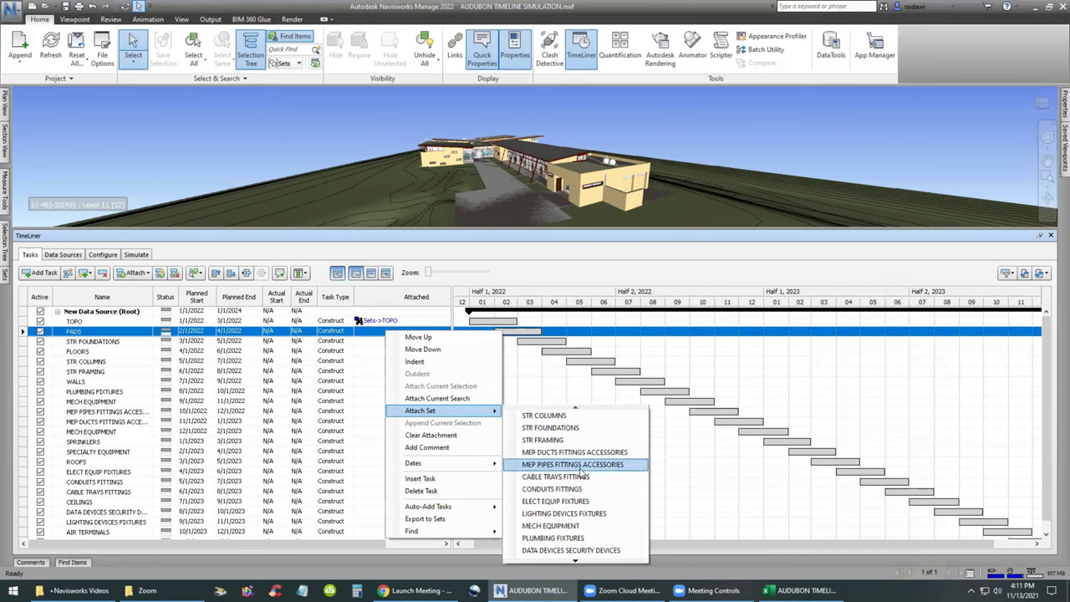
{"action": "scroll", "coordinate": [577, 506], "scroll_direction": "down", "scroll_amount": 3}
{"action": "scroll", "coordinate": [573, 510], "scroll_direction": "up", "scroll_amount": 3}
{"action": "scroll", "coordinate": [573, 510], "scroll_direction": "down", "scroll_amount": 4}
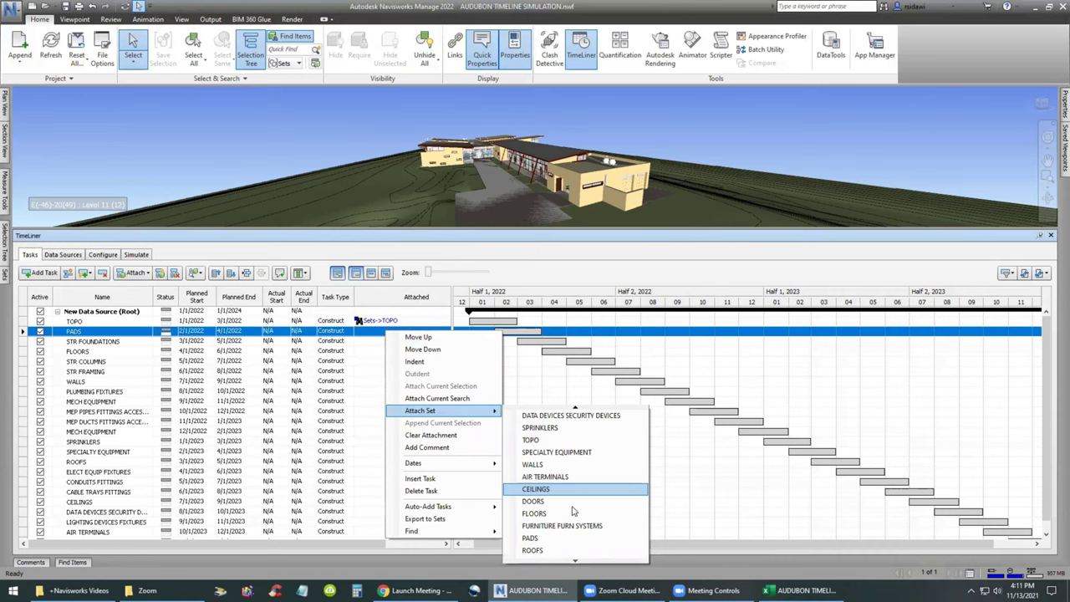
{"action": "scroll", "coordinate": [572, 512], "scroll_direction": "up", "scroll_amount": 1}
{"action": "scroll", "coordinate": [568, 515], "scroll_direction": "down", "scroll_amount": 1}
{"action": "scroll", "coordinate": [568, 515], "scroll_direction": "up", "scroll_amount": 4}
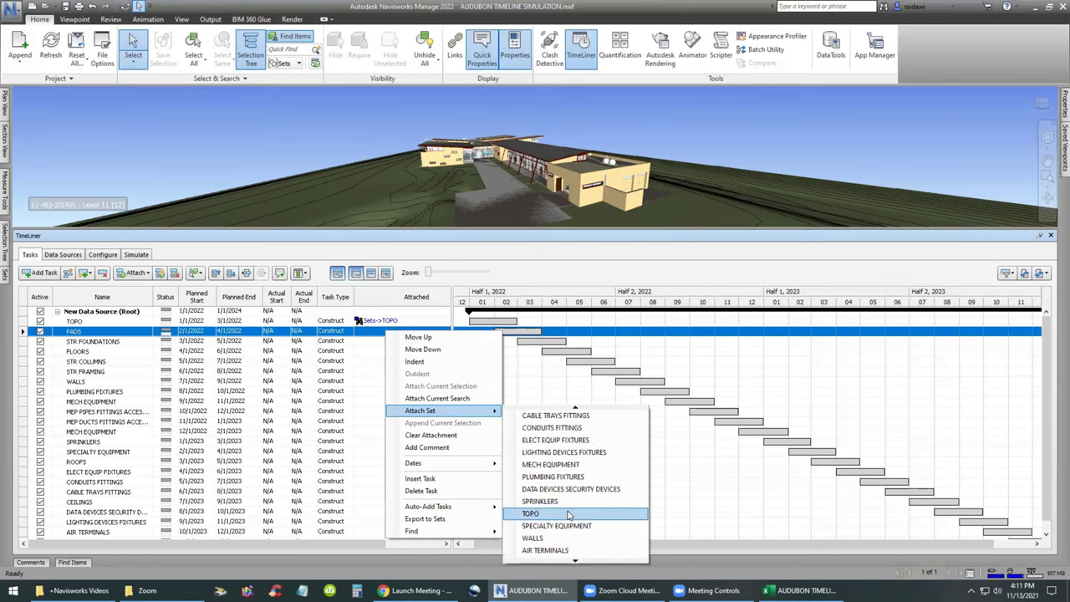
{"action": "scroll", "coordinate": [569, 515], "scroll_direction": "down", "scroll_amount": 1}
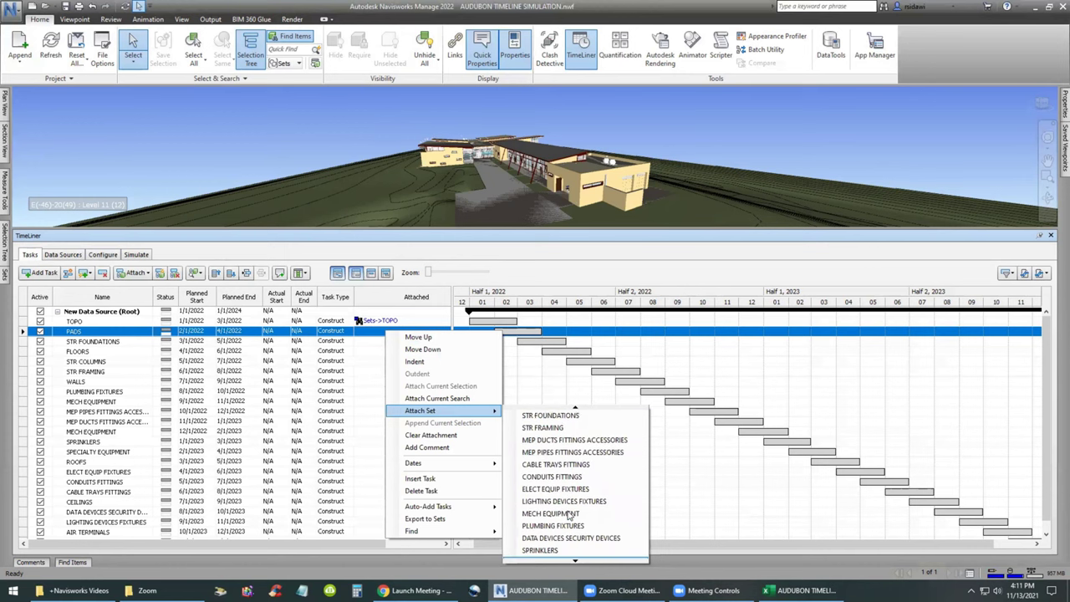
{"action": "scroll", "coordinate": [569, 515], "scroll_direction": "down", "scroll_amount": 4}
{"action": "scroll", "coordinate": [568, 515], "scroll_direction": "down", "scroll_amount": 6}
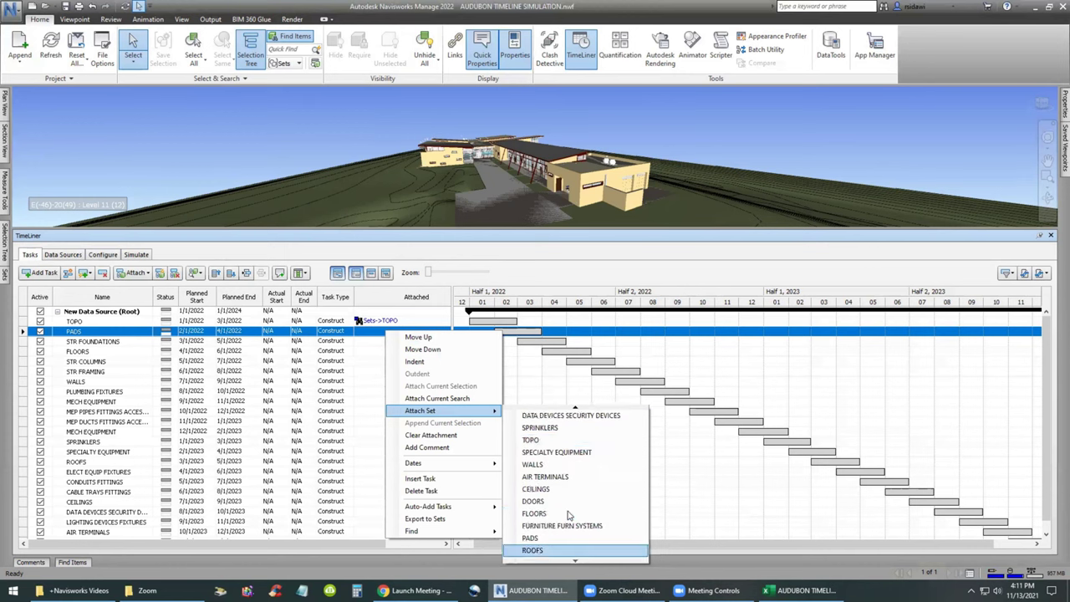
{"action": "scroll", "coordinate": [569, 516], "scroll_direction": "up", "scroll_amount": 11}
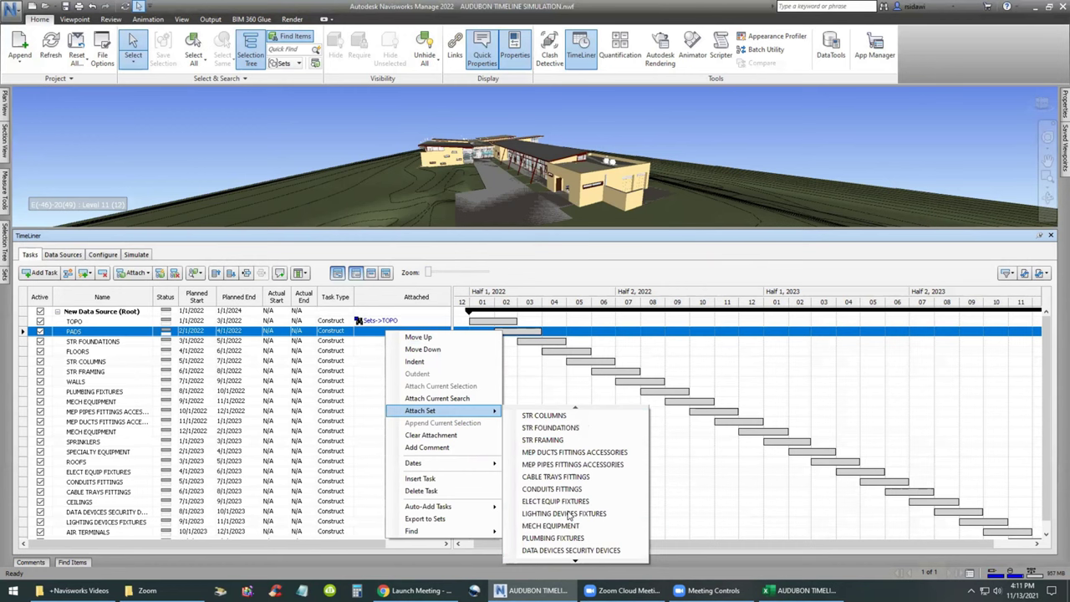
{"action": "scroll", "coordinate": [568, 515], "scroll_direction": "down", "scroll_amount": 6}
{"action": "scroll", "coordinate": [569, 517], "scroll_direction": "up", "scroll_amount": 6}
{"action": "scroll", "coordinate": [567, 519], "scroll_direction": "down", "scroll_amount": 6}
{"action": "scroll", "coordinate": [567, 518], "scroll_direction": "up", "scroll_amount": 6}
{"action": "scroll", "coordinate": [566, 520], "scroll_direction": "down", "scroll_amount": 6}
{"action": "mouse_move", "coordinate": [575, 409]}
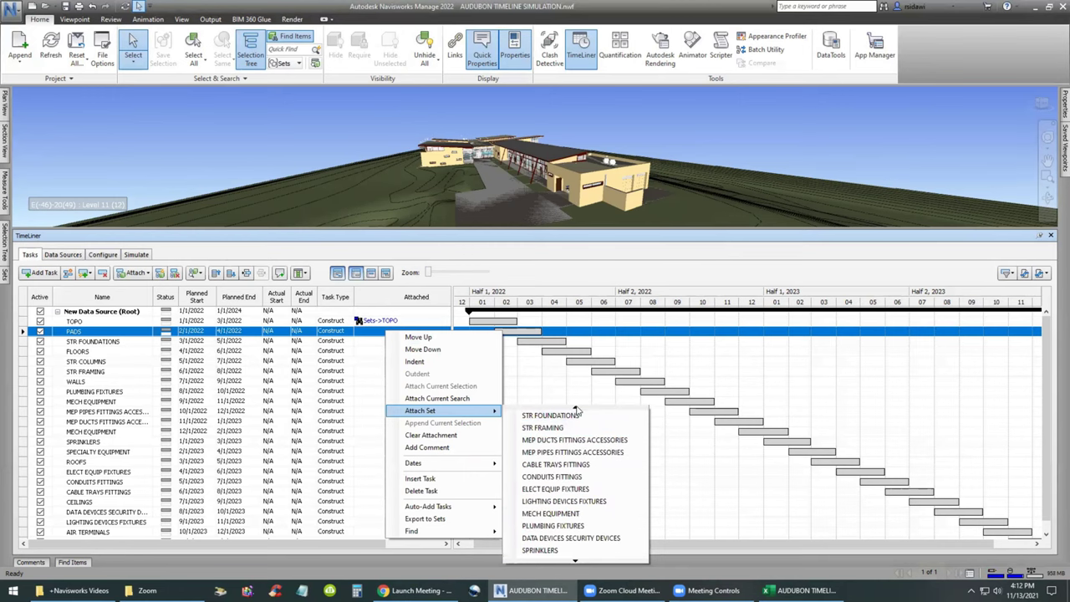
{"action": "scroll", "coordinate": [580, 452], "scroll_direction": "down", "scroll_amount": 10}
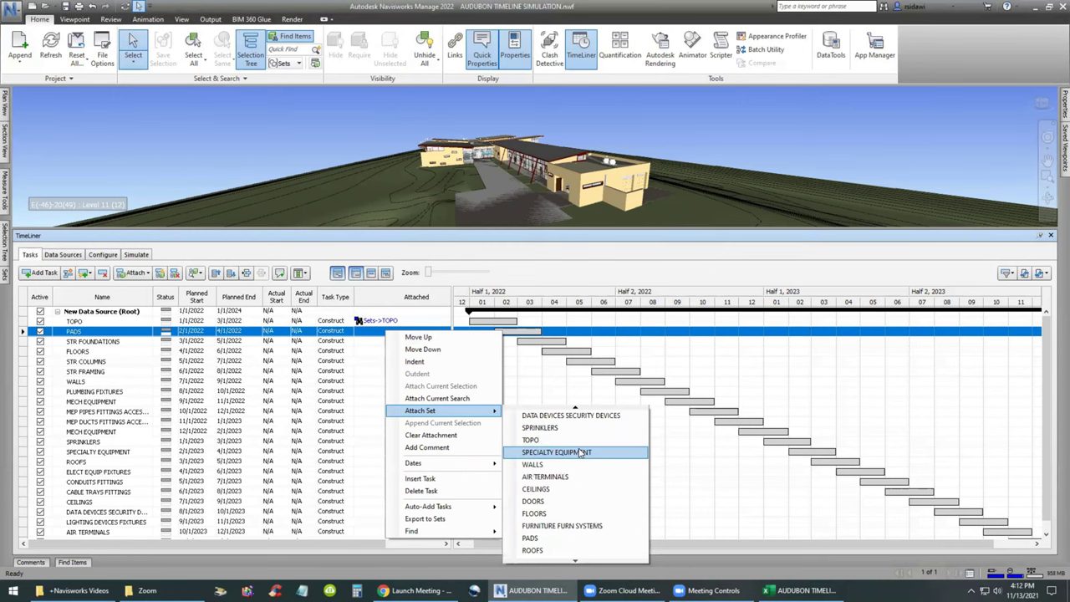
{"action": "left_click", "coordinate": [542, 537]}
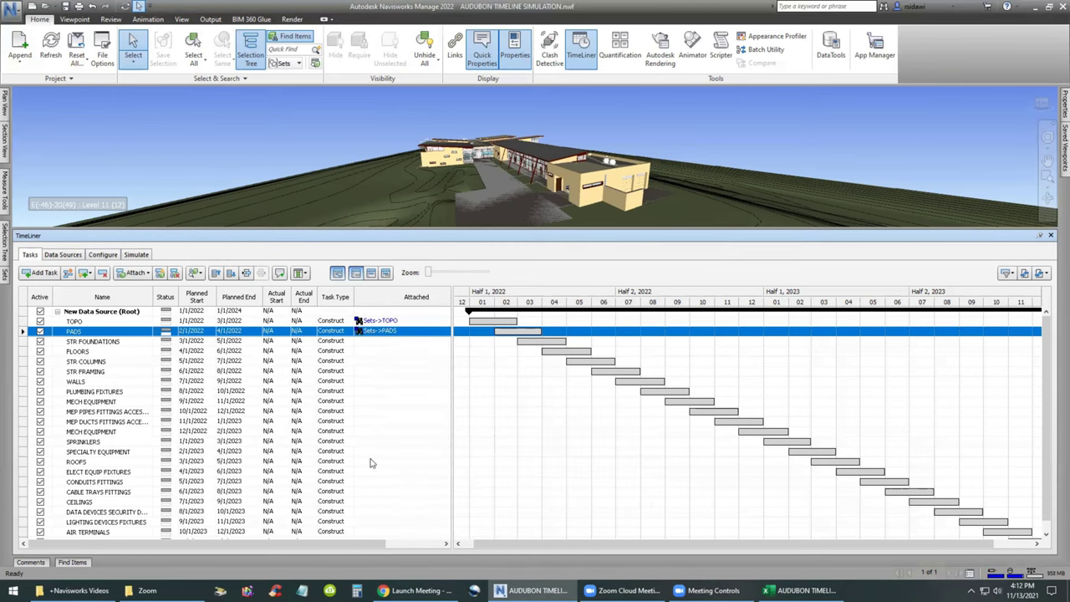
- Attach the STR FOUNDATIONS set to the STR FOUNDATIONS task
{"action": "left_click", "coordinate": [379, 344]}
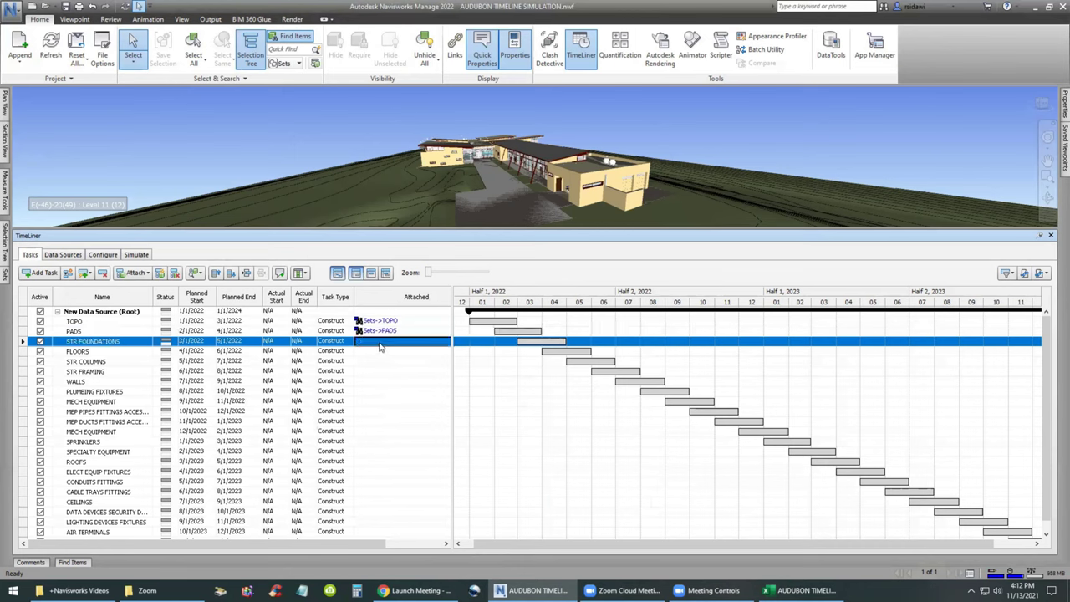
{"action": "right_click", "coordinate": [380, 346]}
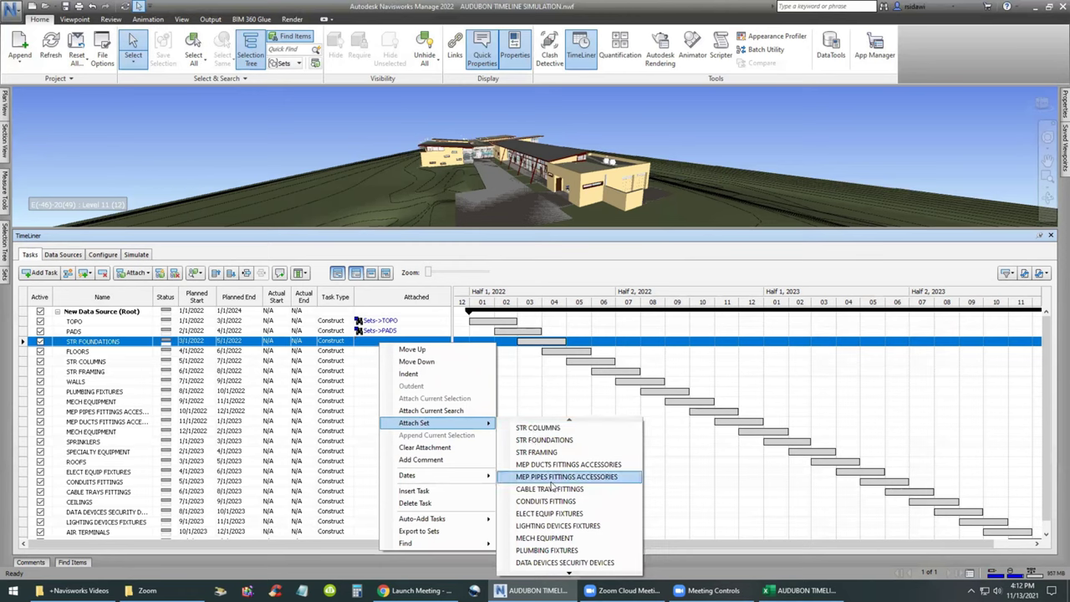
{"action": "left_click", "coordinate": [544, 440]}
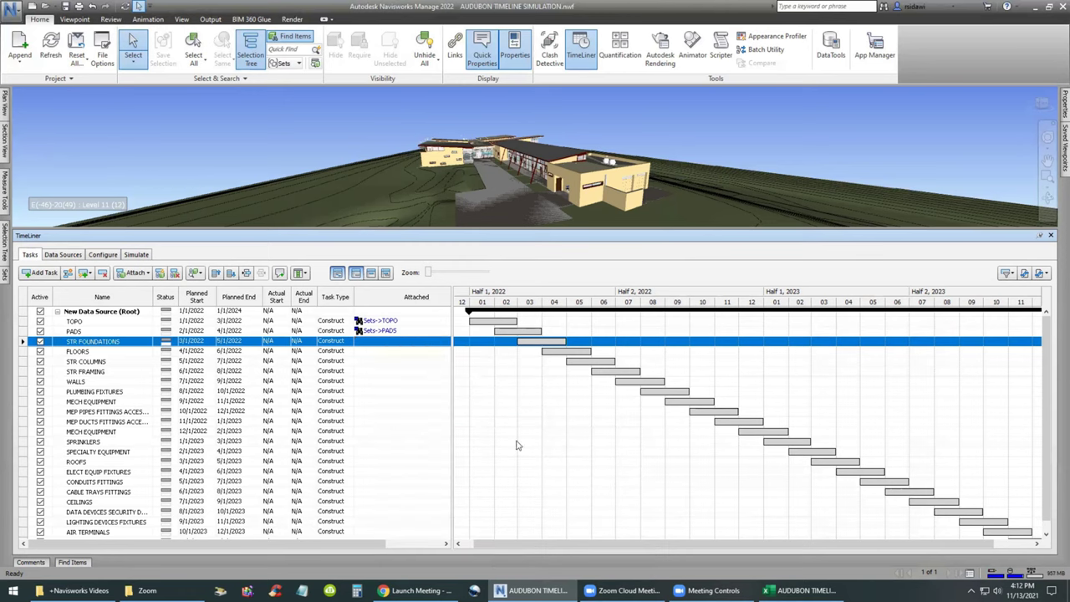
- Attach the FLOORS set to the FLOORS task
{"action": "left_click", "coordinate": [381, 354]}
{"action": "right_click", "coordinate": [381, 355]}
{"action": "mouse_move", "coordinate": [445, 435]}
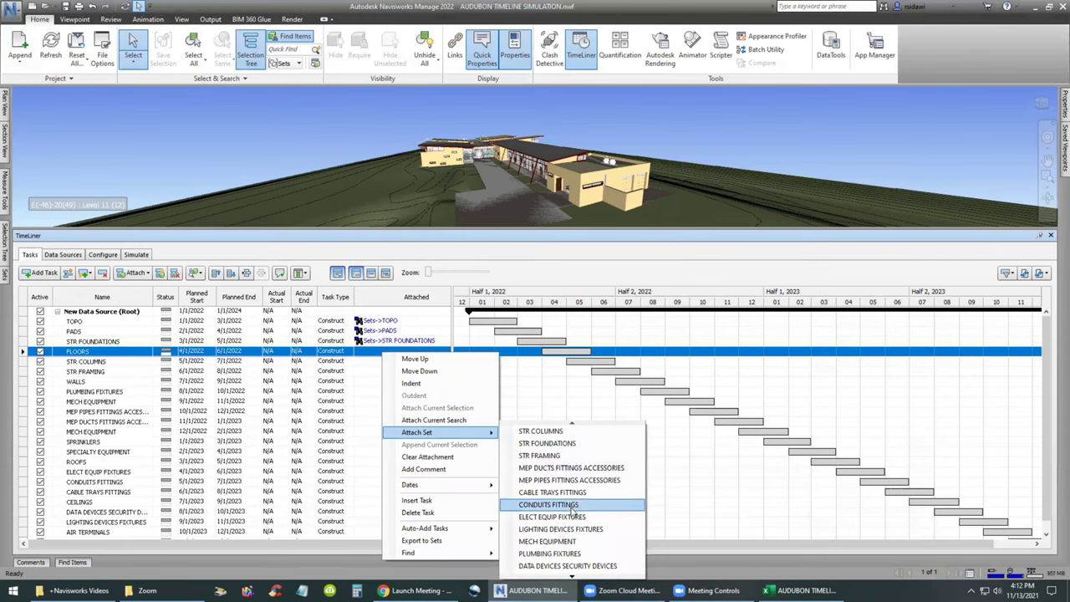
{"action": "scroll", "coordinate": [574, 509], "scroll_direction": "down", "scroll_amount": 2}
{"action": "scroll", "coordinate": [547, 542], "scroll_direction": "up", "scroll_amount": 2}
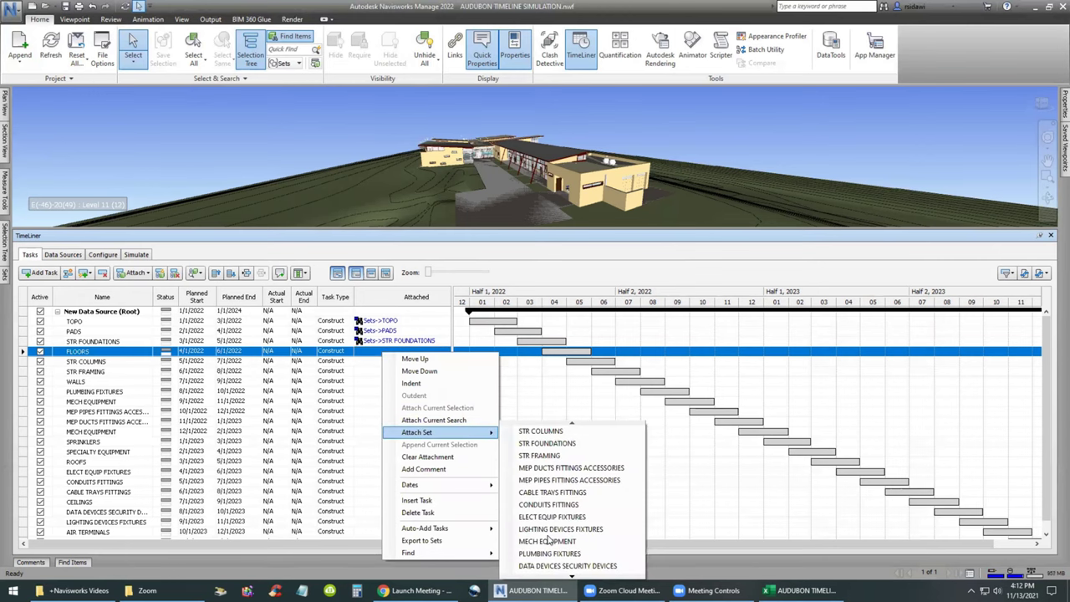
{"action": "scroll", "coordinate": [548, 541], "scroll_direction": "down", "scroll_amount": 2}
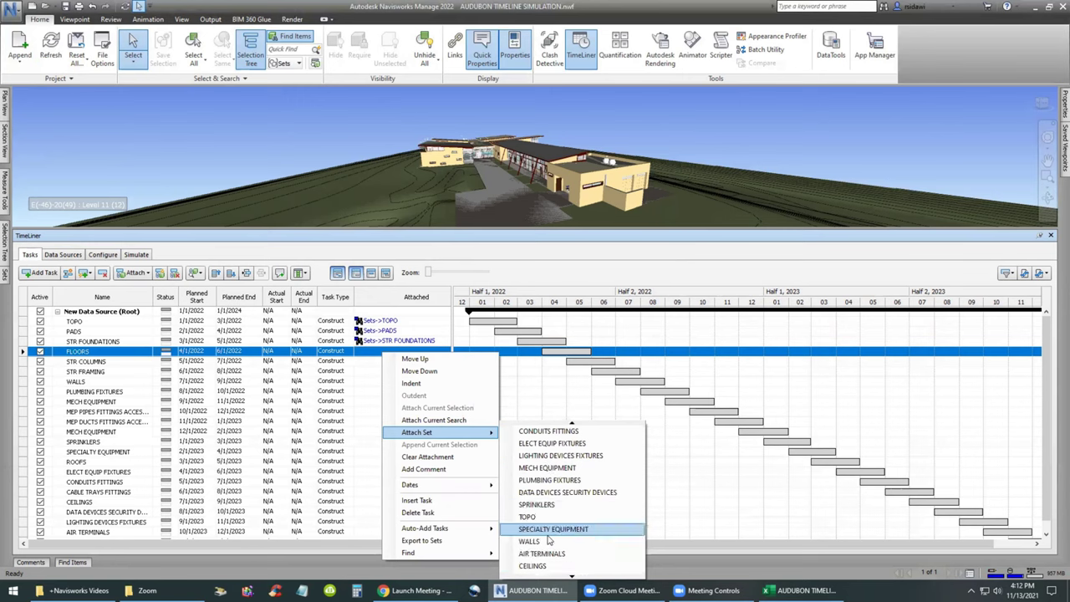
{"action": "scroll", "coordinate": [547, 542], "scroll_direction": "up", "scroll_amount": 2}
{"action": "scroll", "coordinate": [547, 541], "scroll_direction": "down", "scroll_amount": 2}
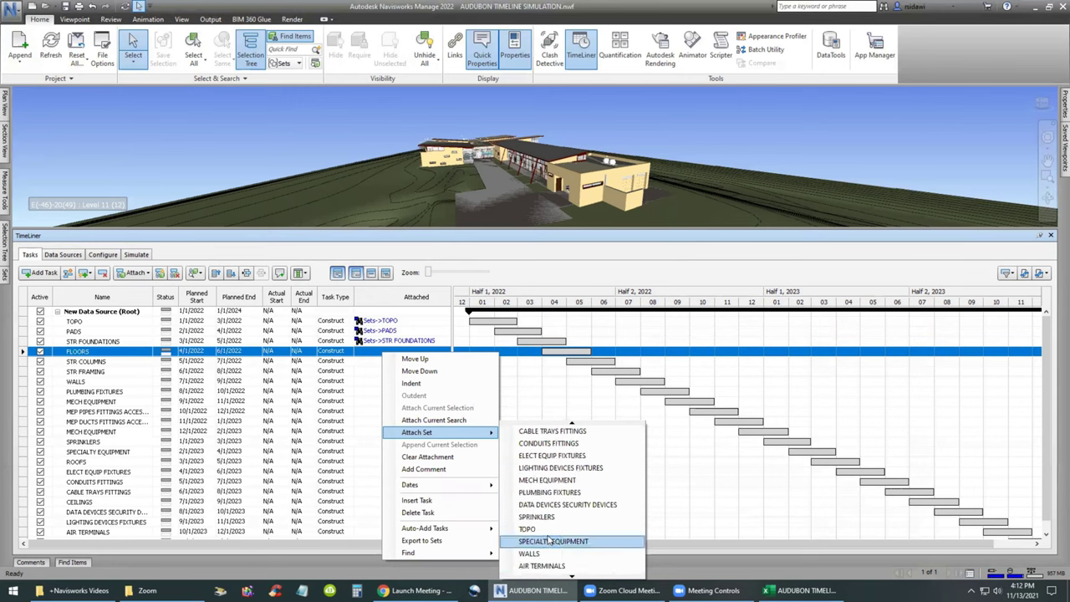
{"action": "scroll", "coordinate": [547, 534], "scroll_direction": "up", "scroll_amount": 1}
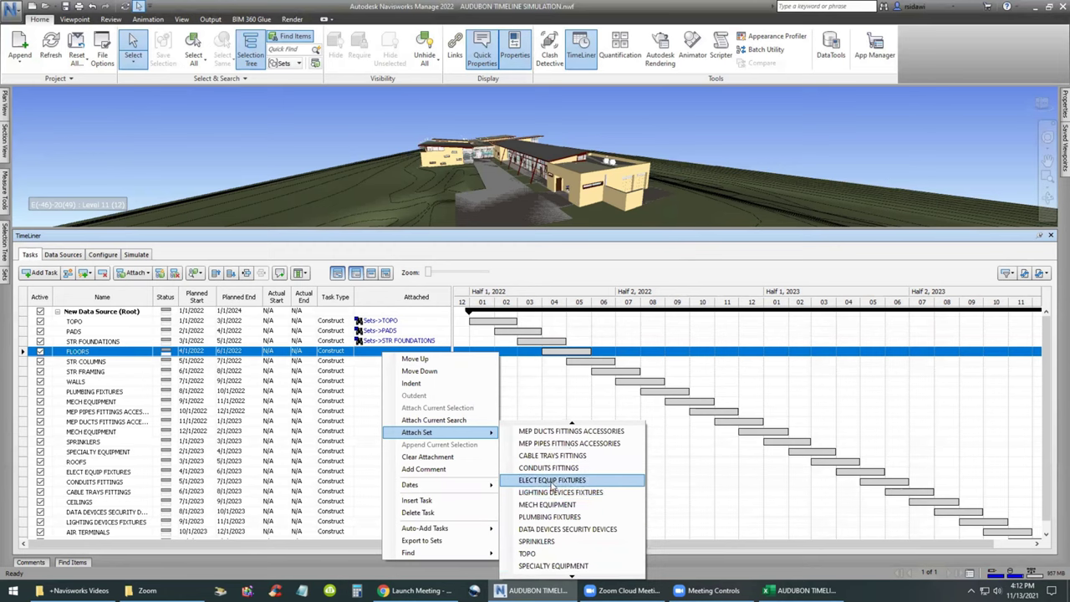
{"action": "scroll", "coordinate": [552, 485], "scroll_direction": "down", "scroll_amount": 3}
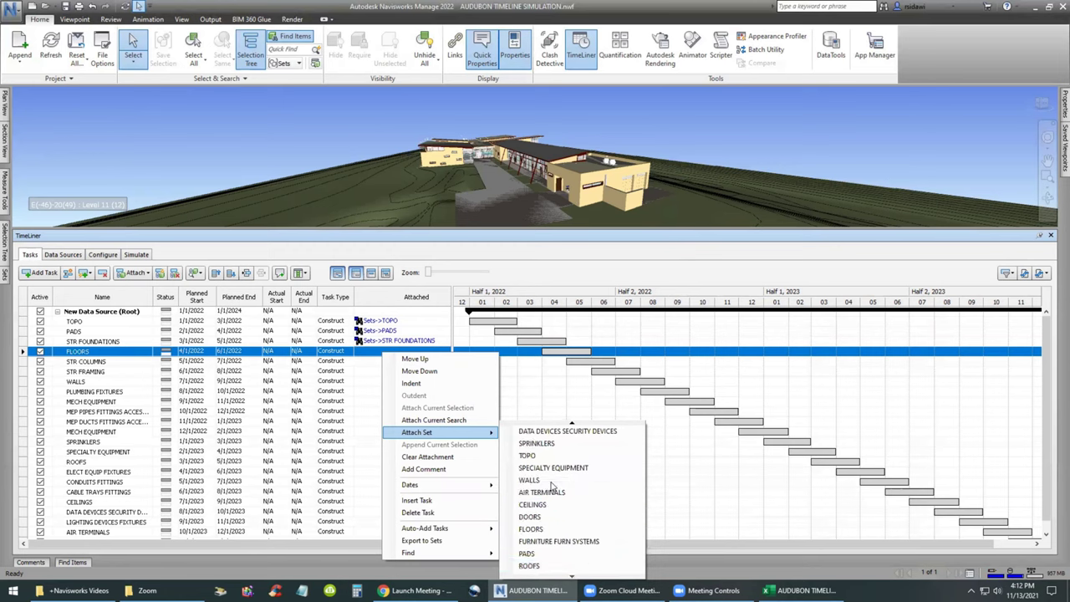
{"action": "left_click", "coordinate": [539, 529]}
- Attach the STR COLUMNS set to the STR COLUMNS task
{"action": "left_click", "coordinate": [373, 362]}
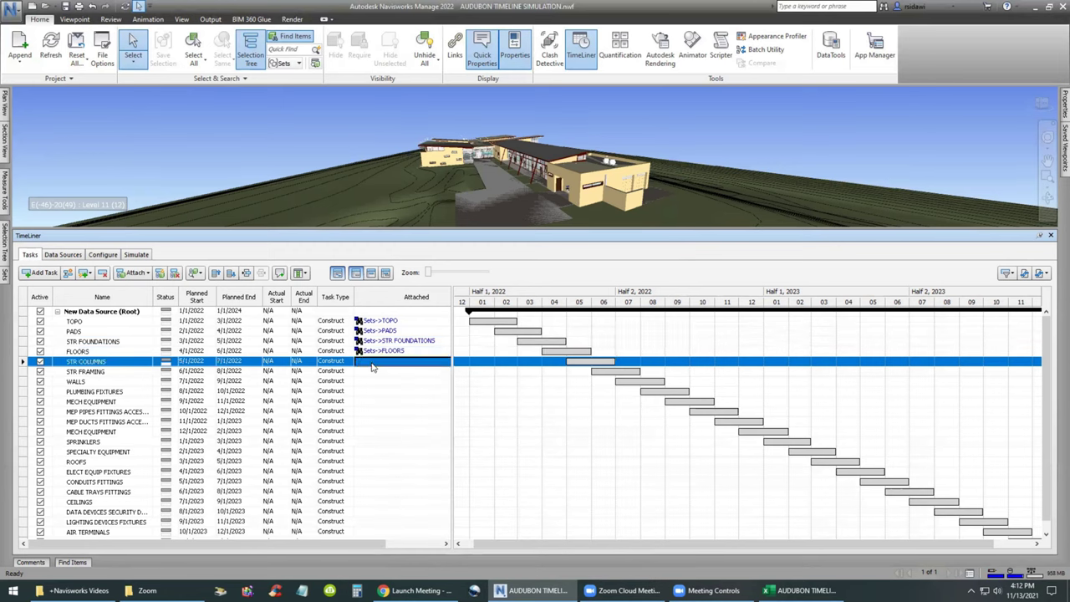
{"action": "right_click", "coordinate": [373, 362]}
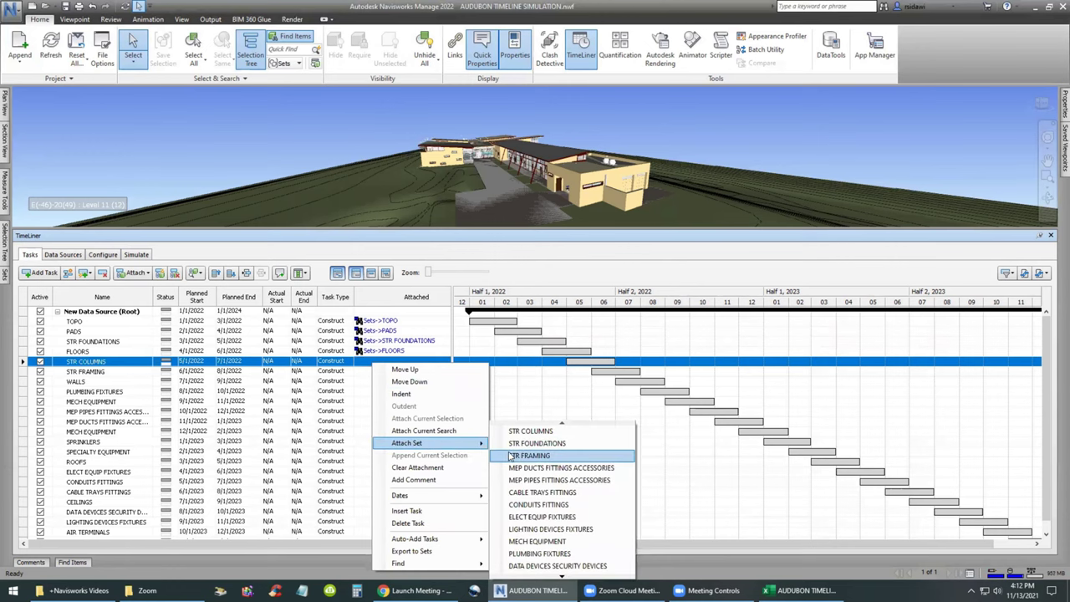
{"action": "left_click", "coordinate": [547, 431]}
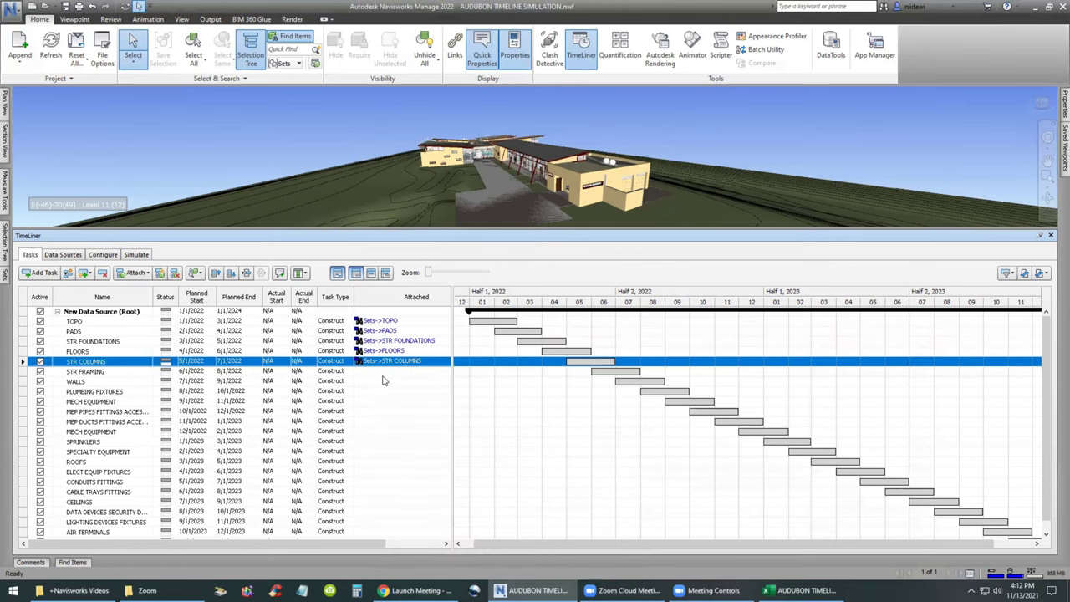
{"action": "right_click", "coordinate": [383, 379]}
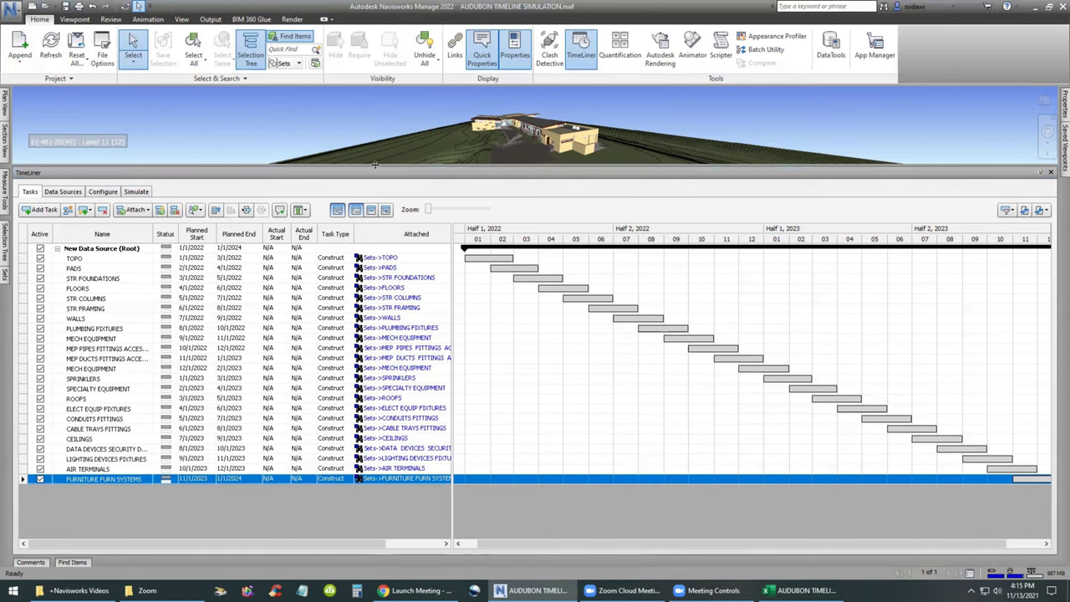
- Shrink the TimeLiner window's height so that the 3D model view fills most of the screen
{"action": "left_click_drag", "start_coordinate": [374, 170], "coordinate": [377, 214]}
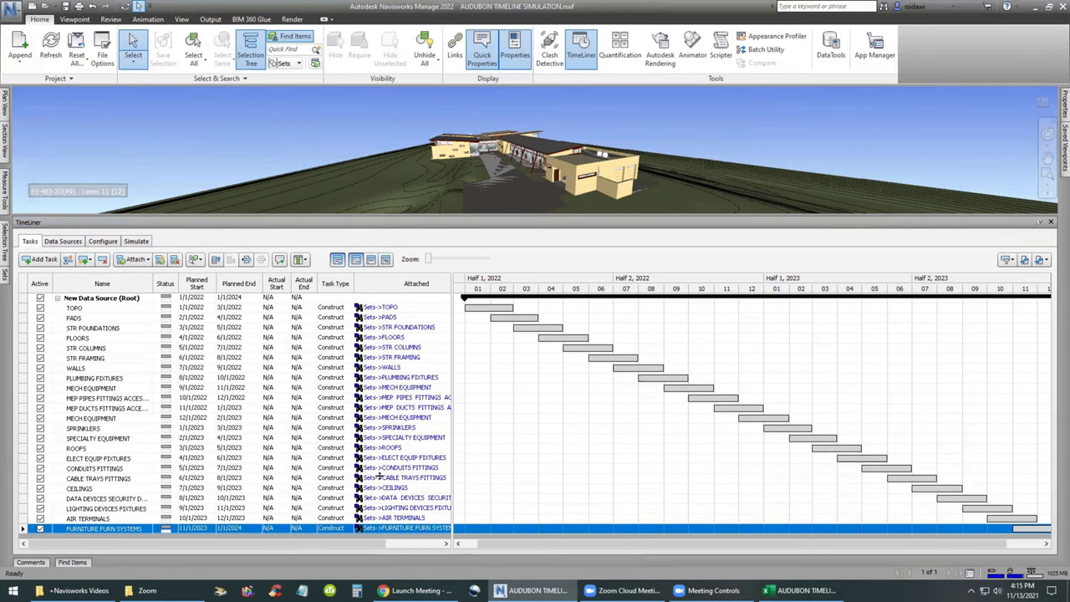
{"action": "left_click_drag", "start_coordinate": [381, 475], "coordinate": [382, 475]}
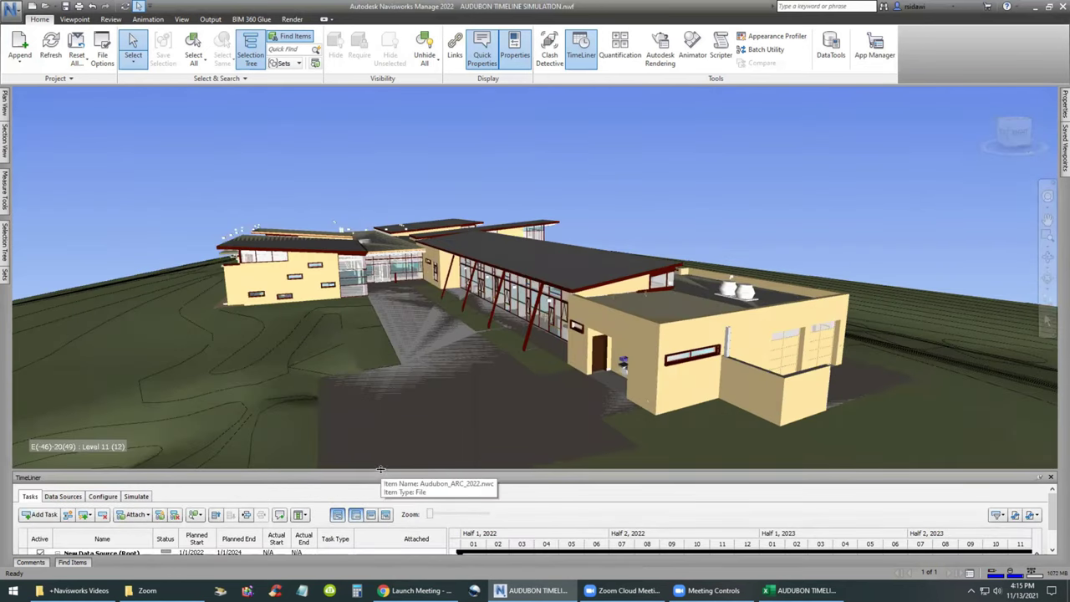
{"action": "mouse_move", "coordinate": [381, 470]}
{"action": "left_mouse_down"}
{"action": "mouse_move", "coordinate": [381, 433]}
{"action": "mouse_move", "coordinate": [383, 484]}
{"action": "left_mouse_up"}
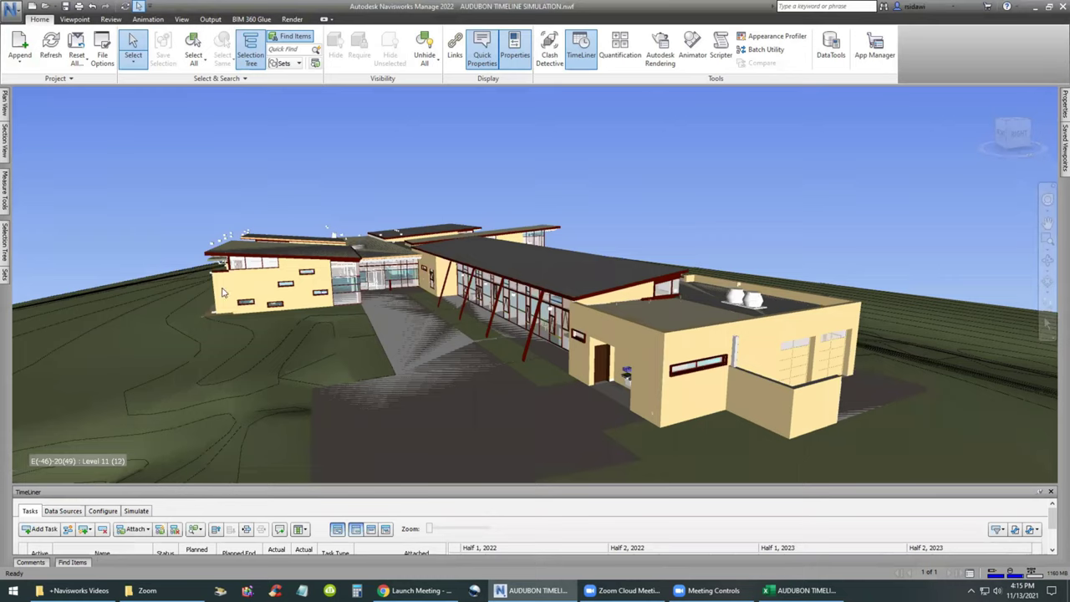
- Review the TimeLiner data sources and the task type appearance configuration, enlarging the TimeLiner window enough to show their rows
{"action": "left_click", "coordinate": [66, 513]}
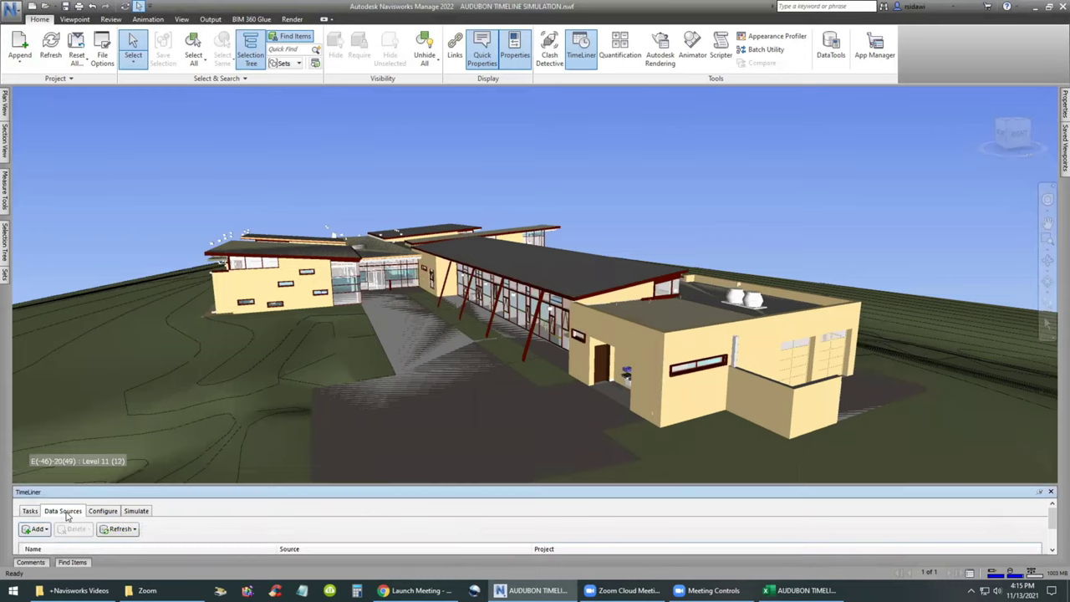
{"action": "left_click_drag", "start_coordinate": [110, 483], "coordinate": [119, 455]}
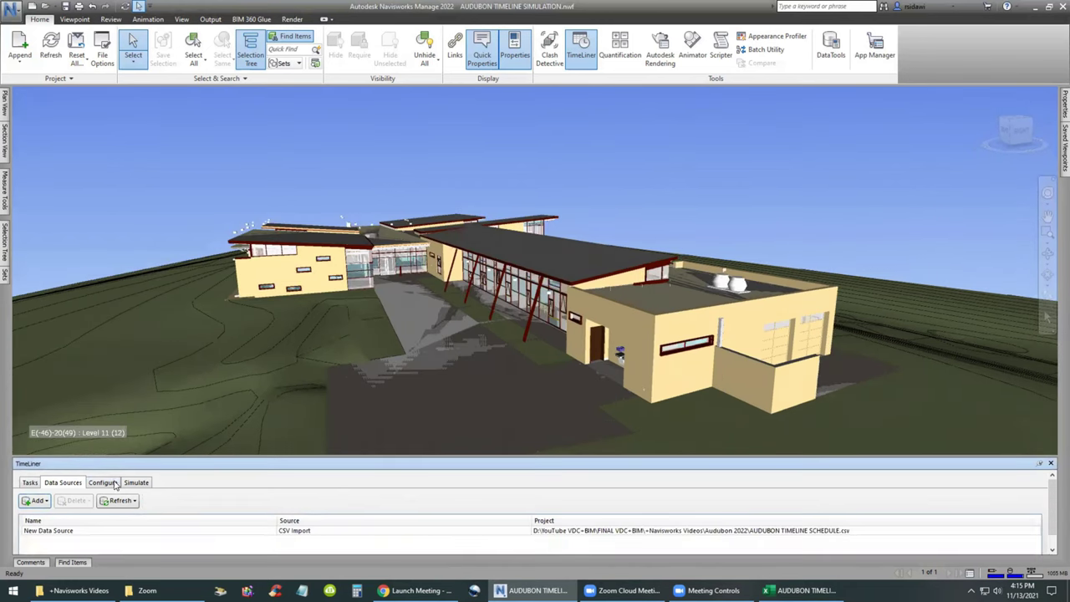
{"action": "left_click", "coordinate": [104, 530]}
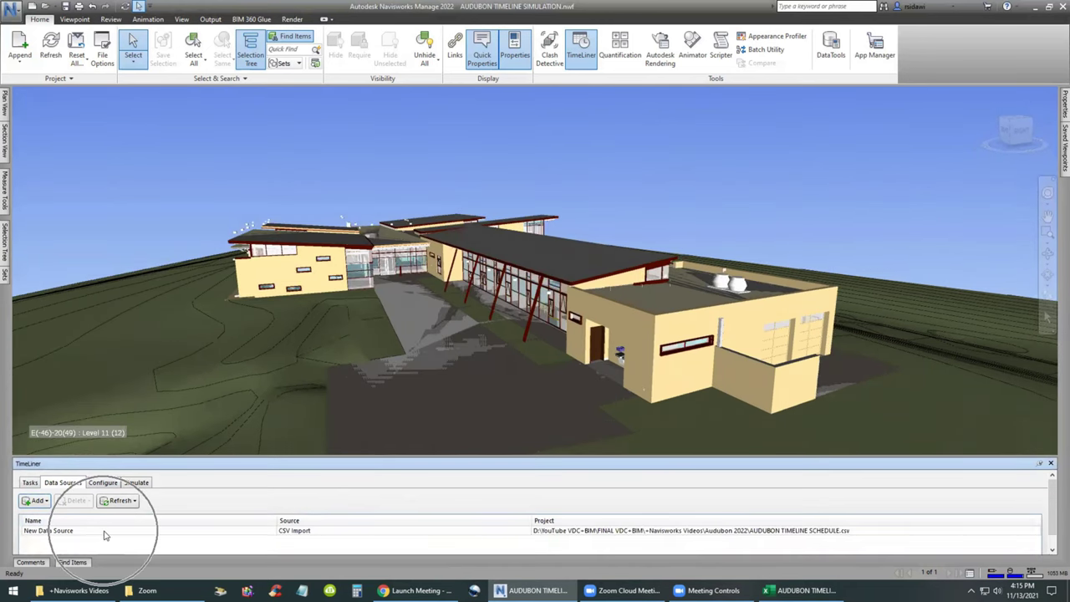
{"action": "left_click", "coordinate": [105, 484]}
{"action": "left_click_drag", "start_coordinate": [210, 463], "coordinate": [210, 410]}
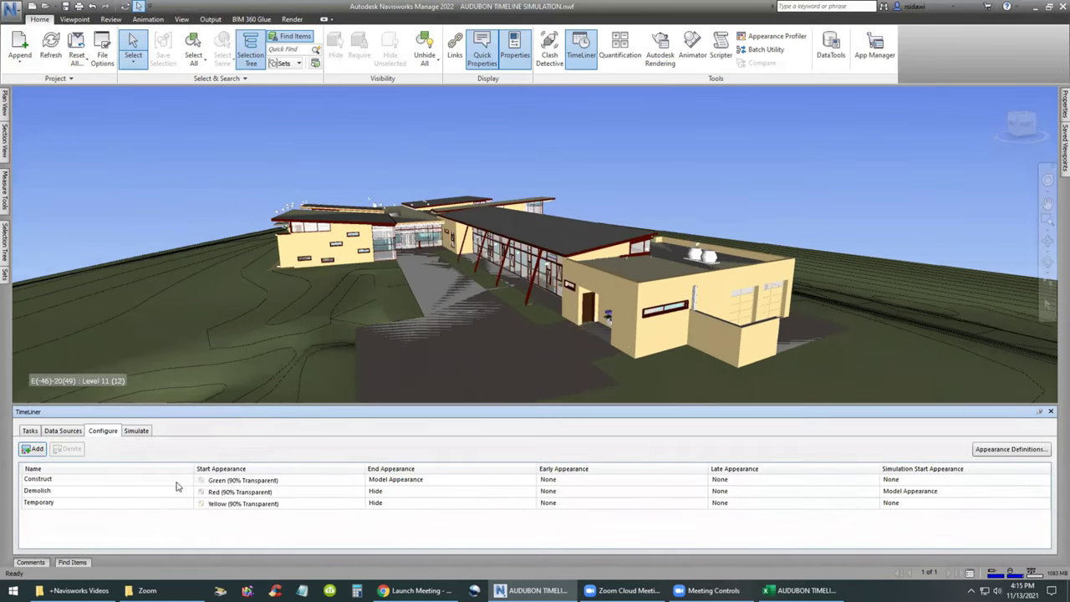
- Set the start appearance of the Construct task type to Purple (90% Transparent)
{"action": "left_click", "coordinate": [229, 483]}
{"action": "left_click", "coordinate": [56, 483]}
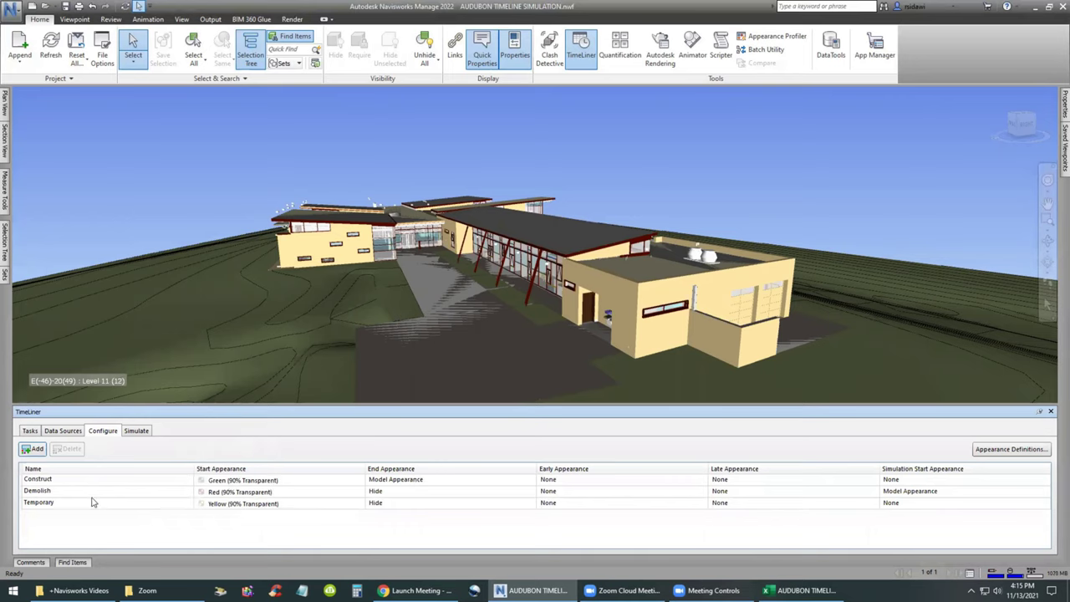
{"action": "left_click", "coordinate": [208, 495]}
{"action": "left_click", "coordinate": [227, 507]}
{"action": "left_click", "coordinate": [215, 483]}
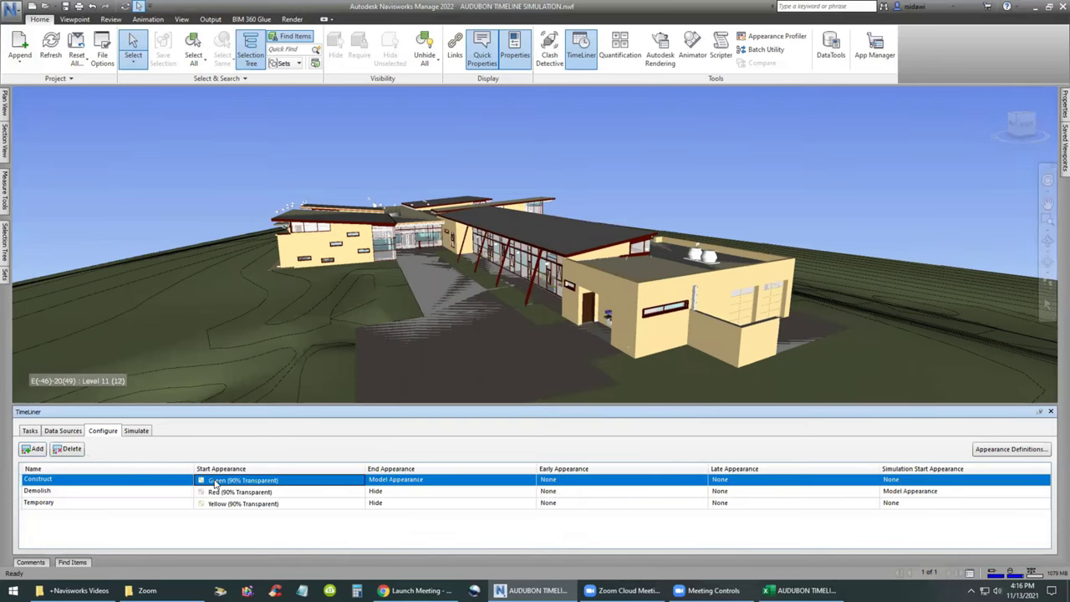
{"action": "left_click", "coordinate": [215, 483]}
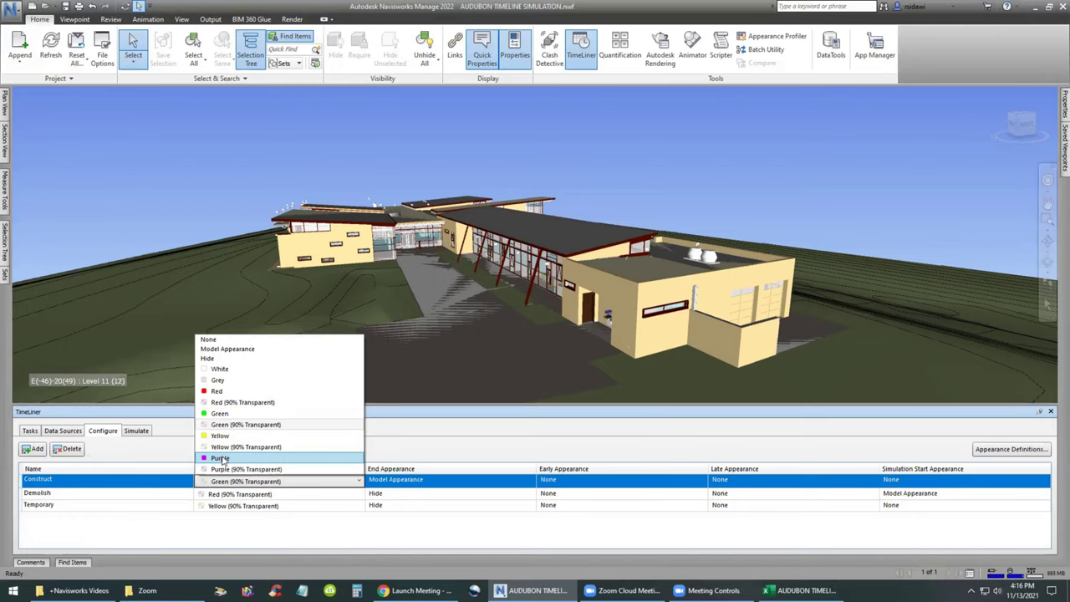
{"action": "left_click", "coordinate": [221, 459]}
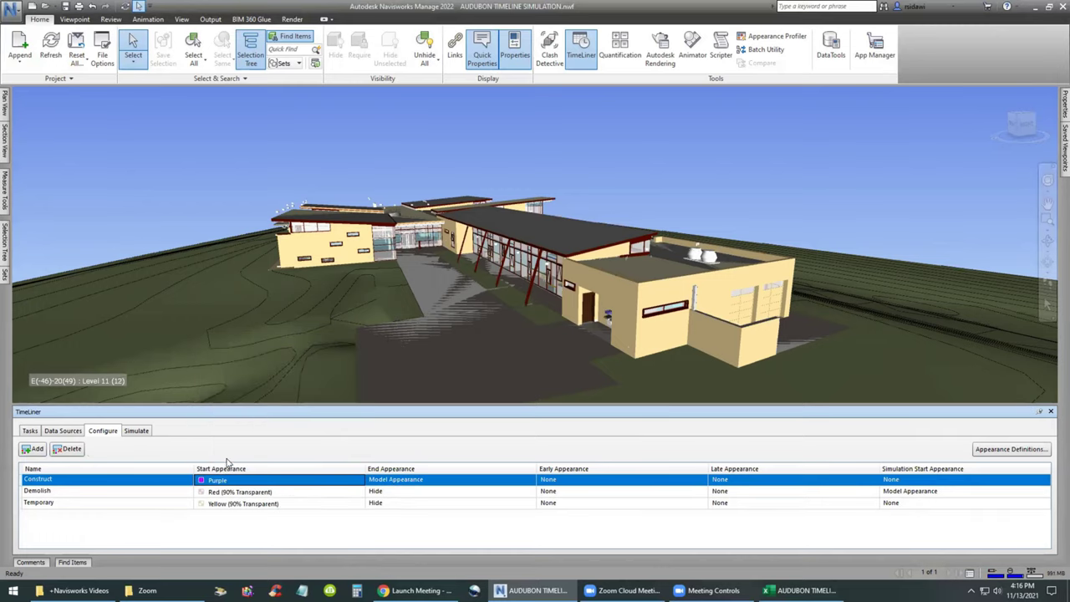
{"action": "left_click", "coordinate": [230, 482]}
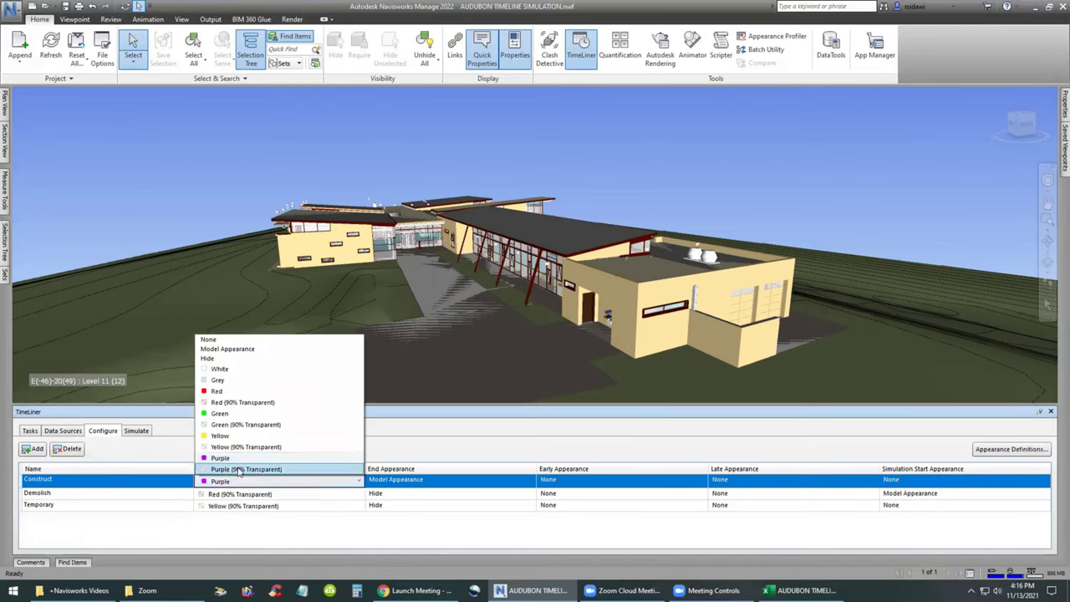
{"action": "left_click", "coordinate": [240, 469]}
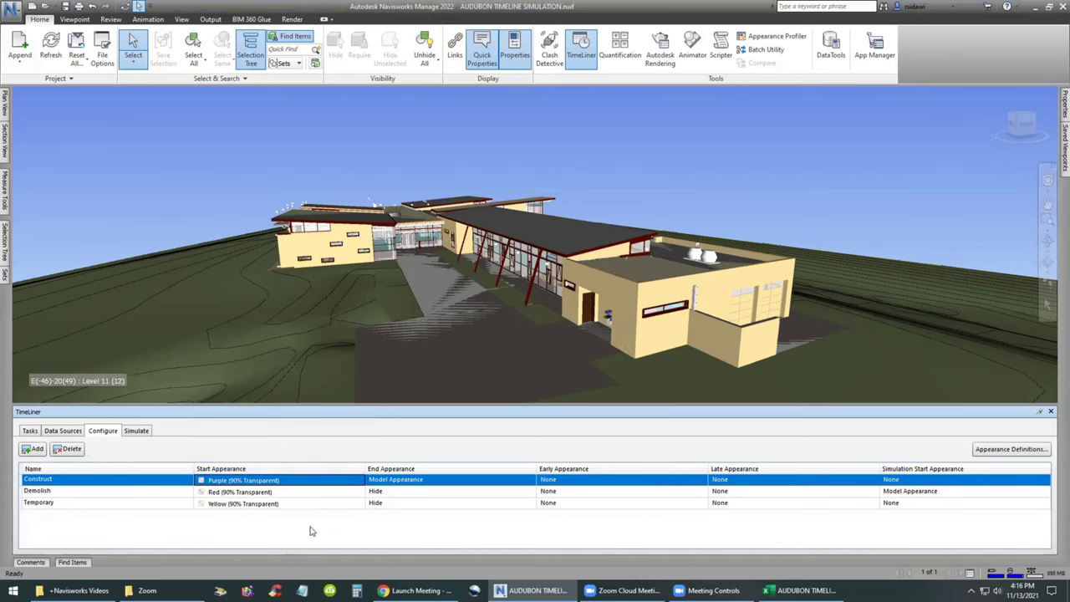
- Shrink the TimeLiner window's height and bring up the schedule simulation at its 1/1/2022 start
{"action": "left_click_drag", "start_coordinate": [372, 406], "coordinate": [369, 420]}
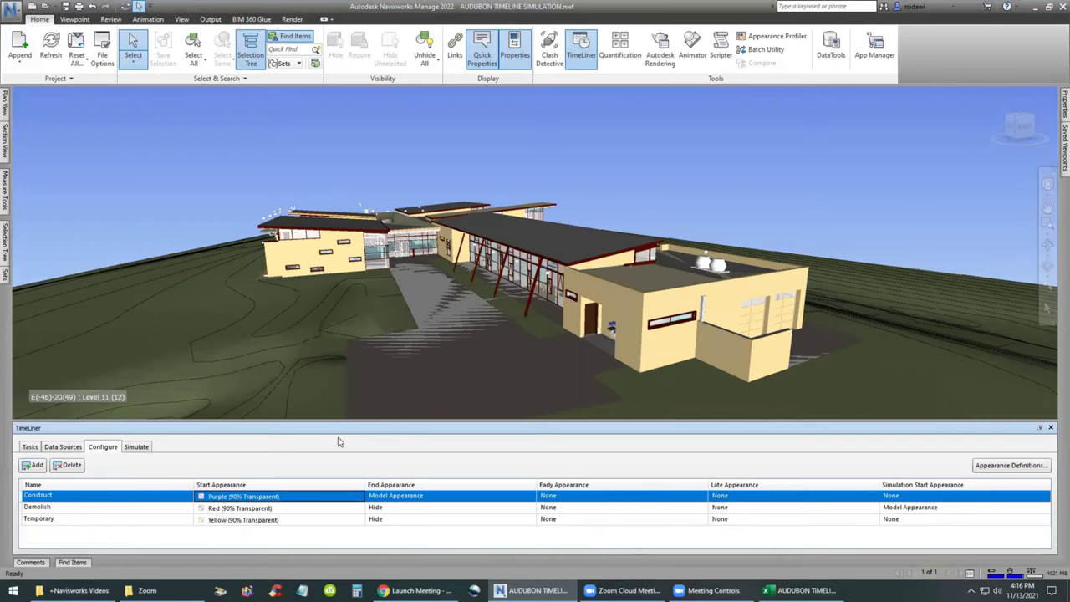
{"action": "left_click", "coordinate": [123, 108]}
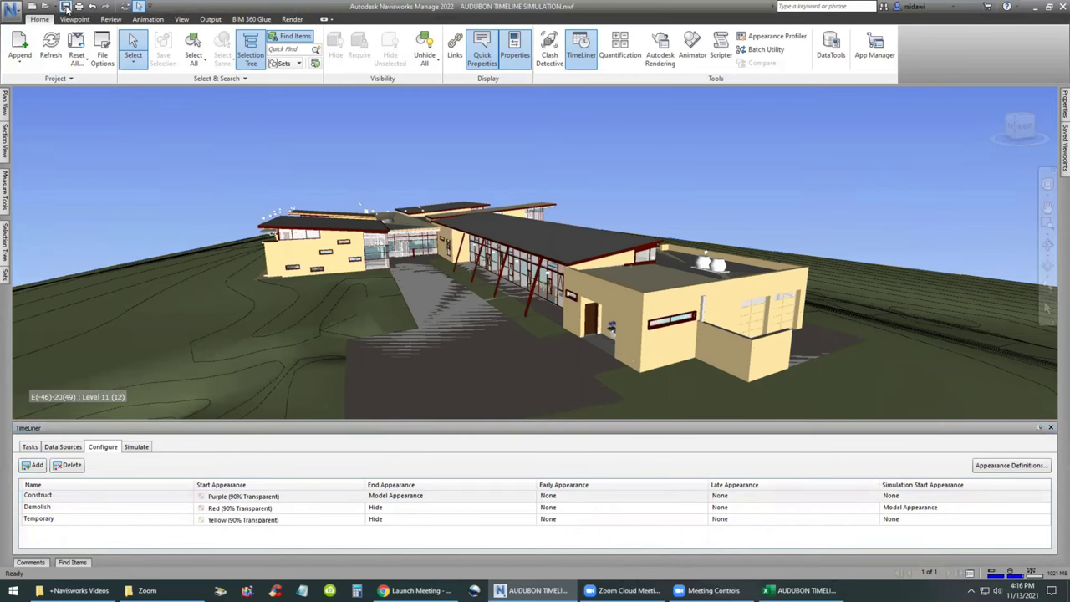
{"action": "left_click_drag", "start_coordinate": [207, 428], "coordinate": [209, 454]}
{"action": "left_click", "coordinate": [136, 473]}
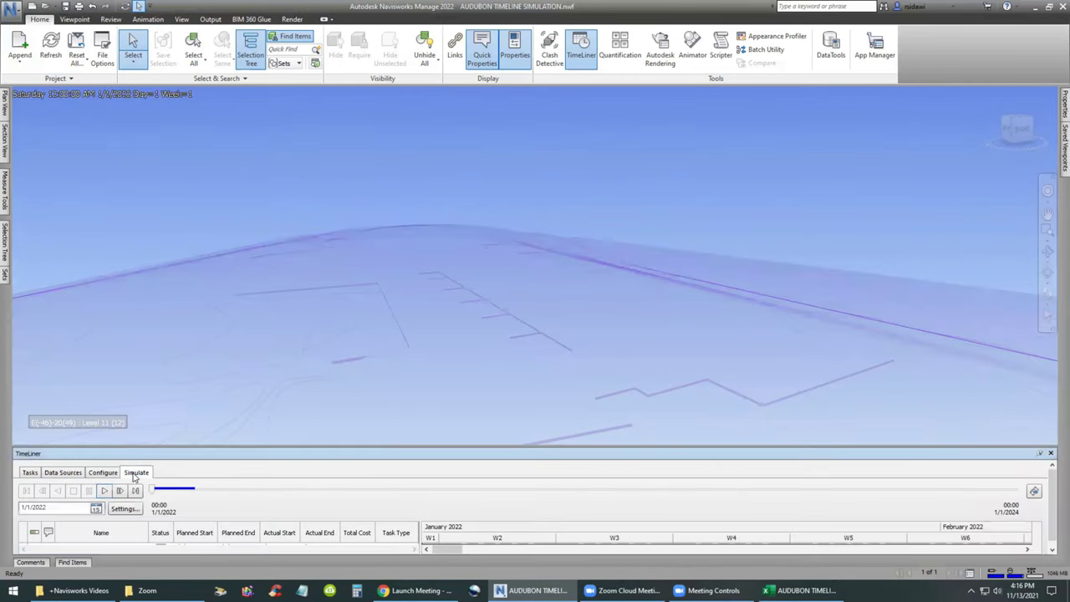
{"action": "left_click", "coordinate": [188, 485]}
{"action": "left_click", "coordinate": [164, 489]}
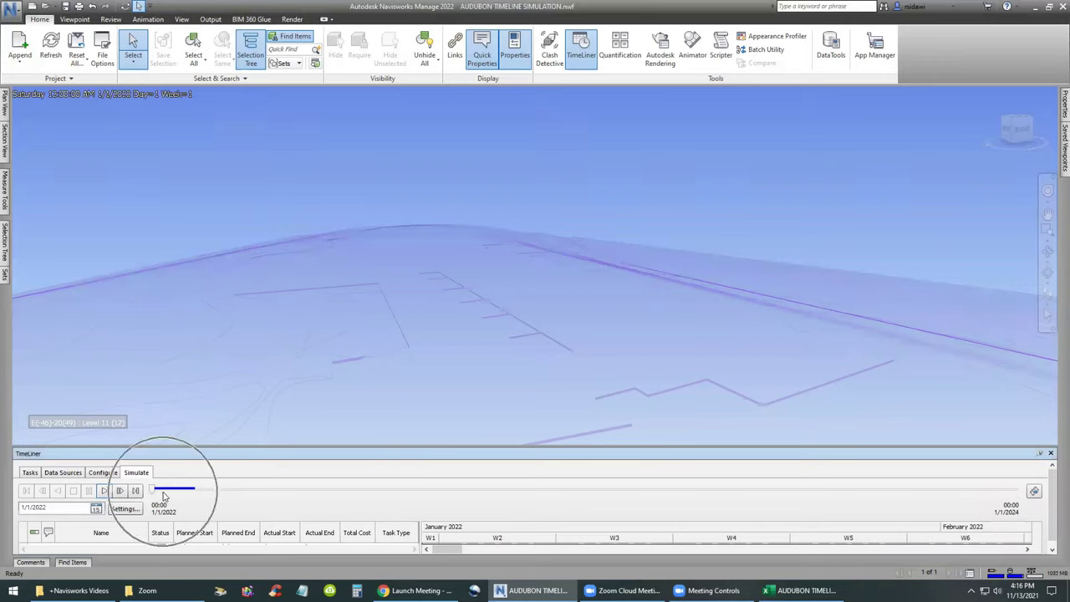
- Change the scene background to Plain mode in black
{"action": "left_click", "coordinate": [182, 20]}
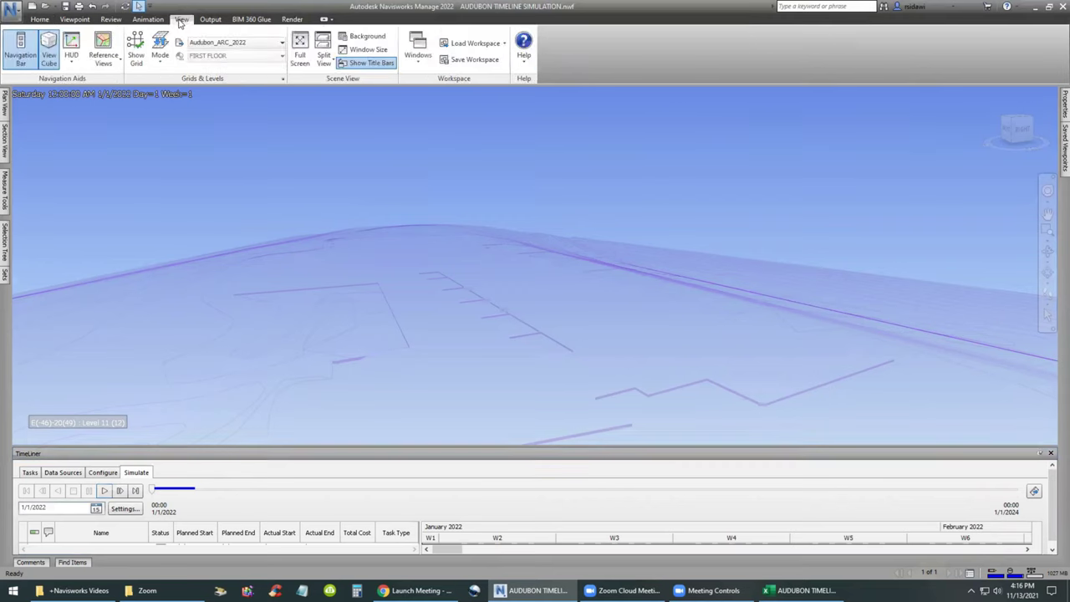
{"action": "left_click", "coordinate": [361, 36]}
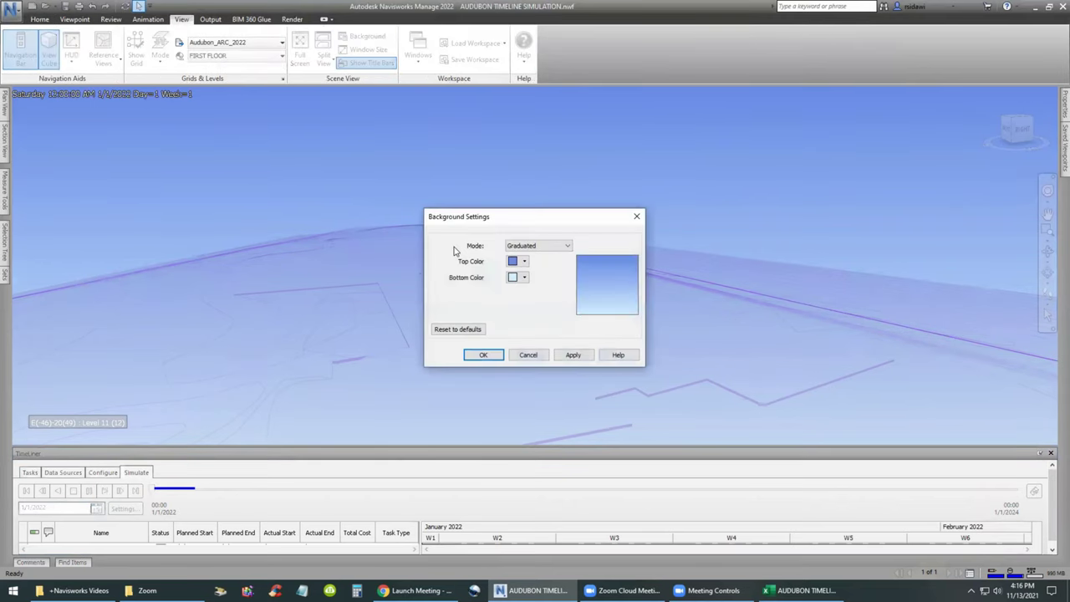
{"action": "left_click", "coordinate": [522, 247]}
{"action": "left_click", "coordinate": [513, 255]}
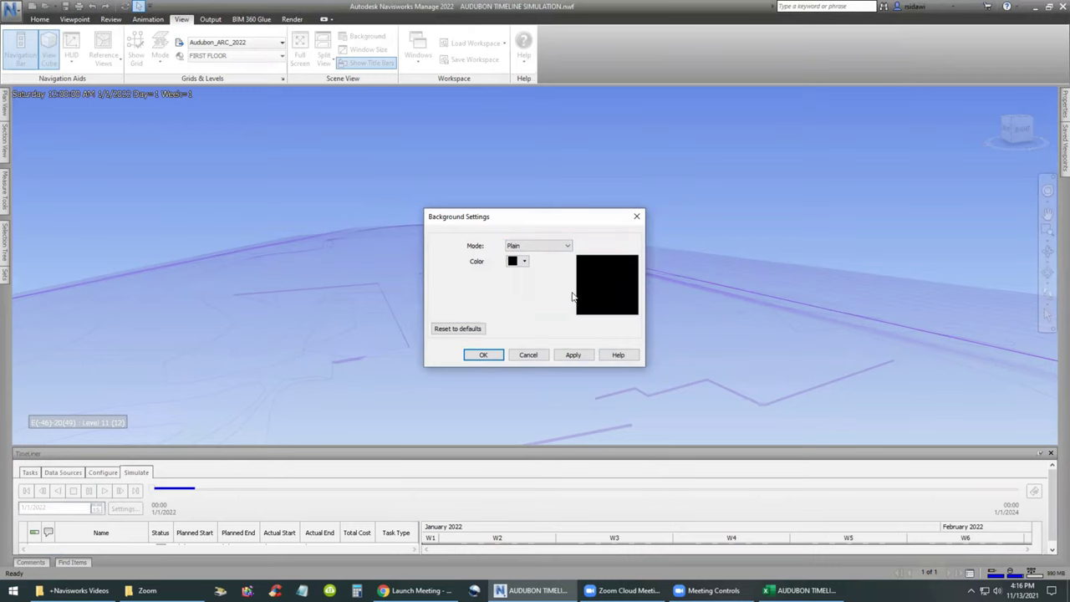
{"action": "left_click", "coordinate": [574, 355]}
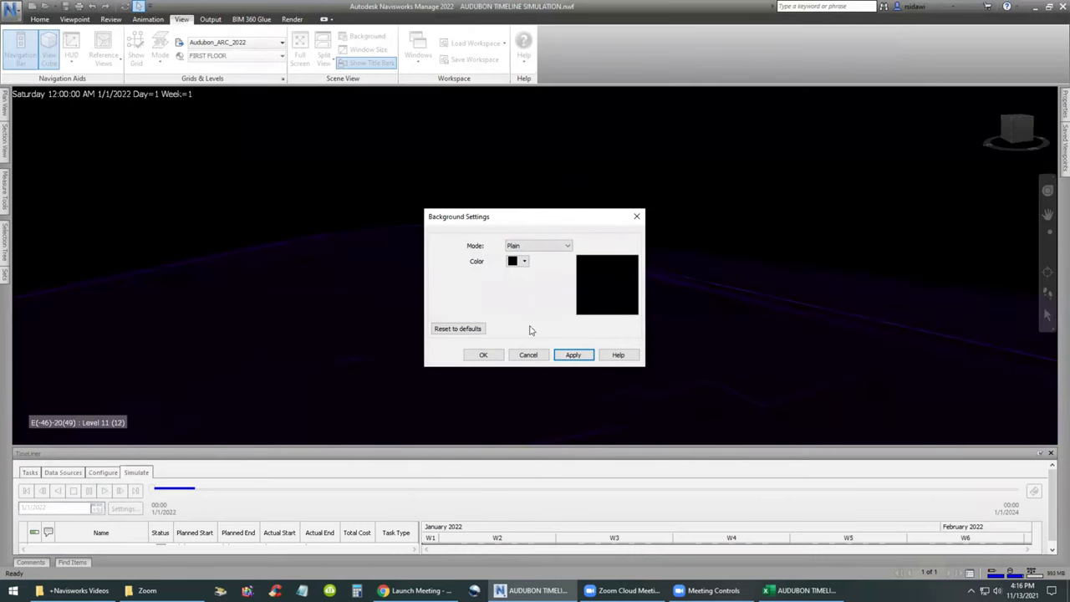
{"action": "left_click", "coordinate": [483, 354]}
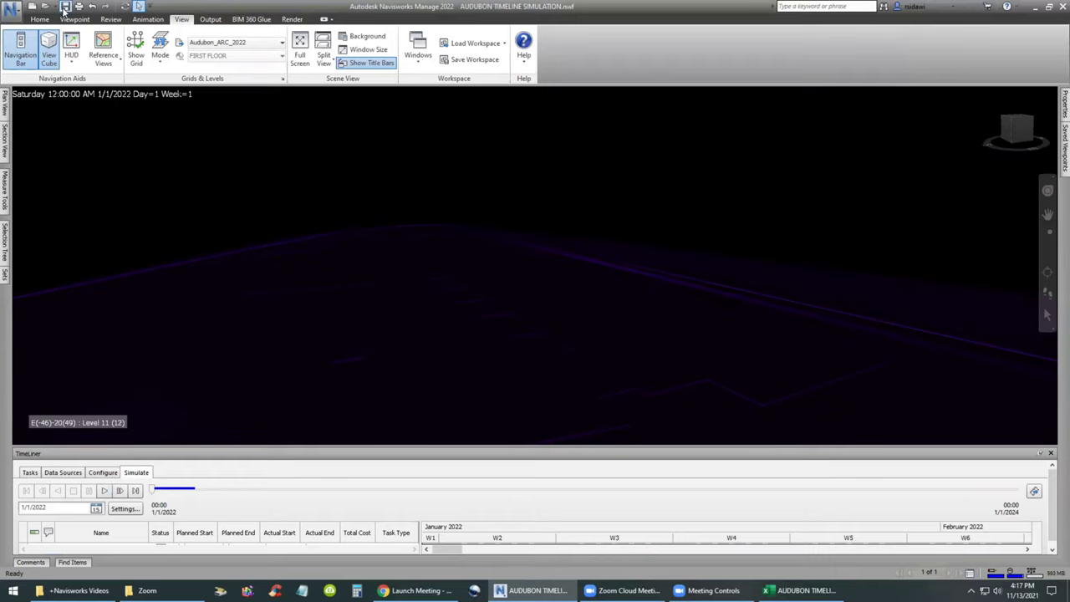
- Play the construction simulation through and rewind it to the start date
{"action": "left_click", "coordinate": [104, 492]}
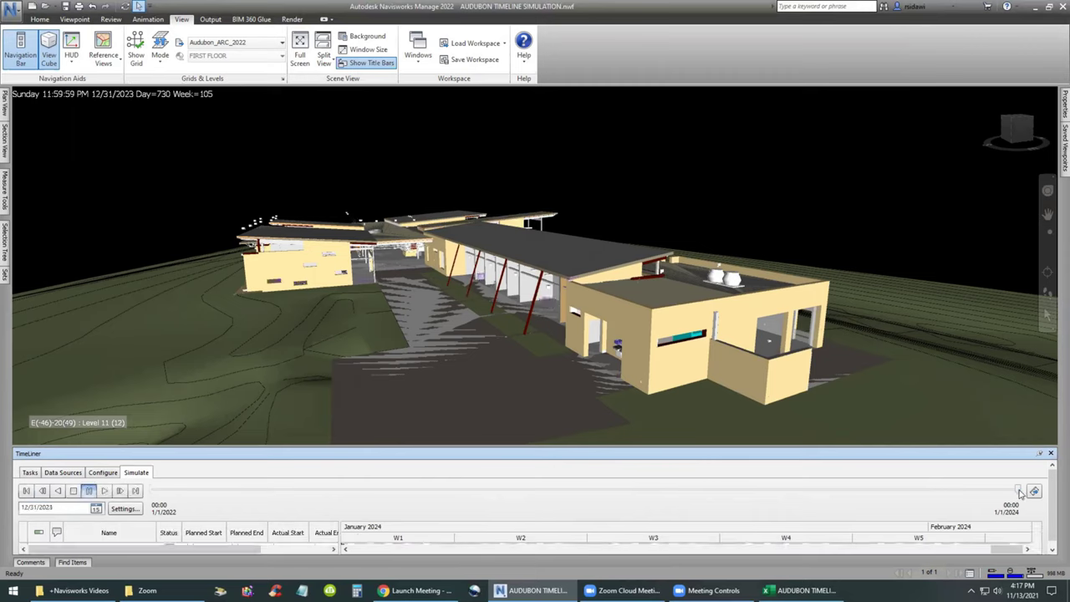
{"action": "left_click_drag", "start_coordinate": [1017, 492], "coordinate": [151, 493]}
- Set the simulation's playback duration to 60 seconds and play it again, viewing the building from above
{"action": "left_click", "coordinate": [124, 509]}
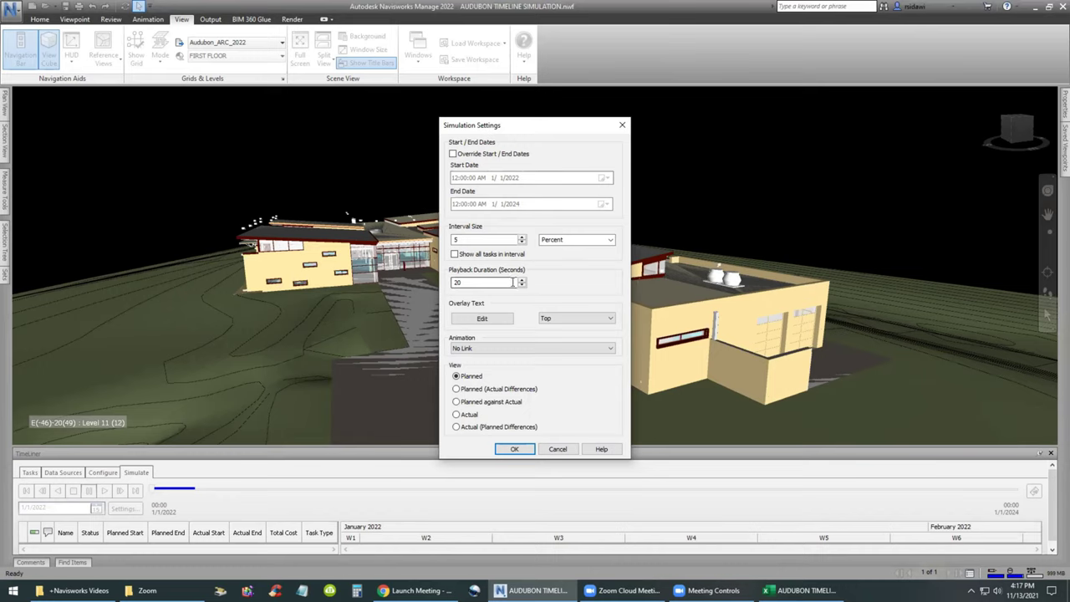
{"action": "double_click", "coordinate": [477, 282]}
{"action": "type", "text": "60"}
{"action": "key", "text": "Return"}
{"action": "left_click", "coordinate": [104, 491]}
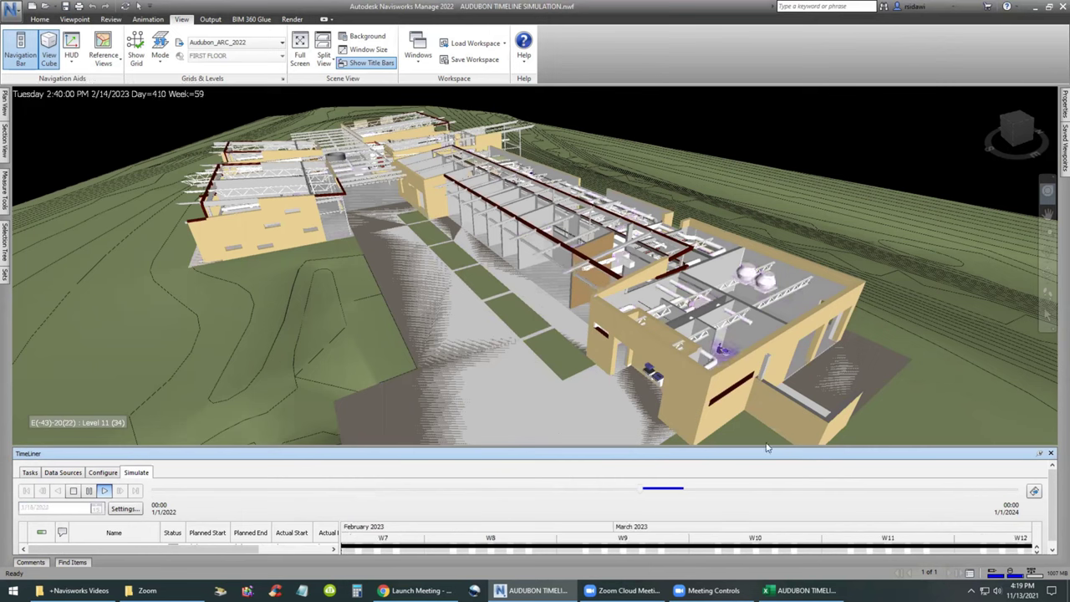
{"action": "left_click", "coordinate": [1046, 191]}
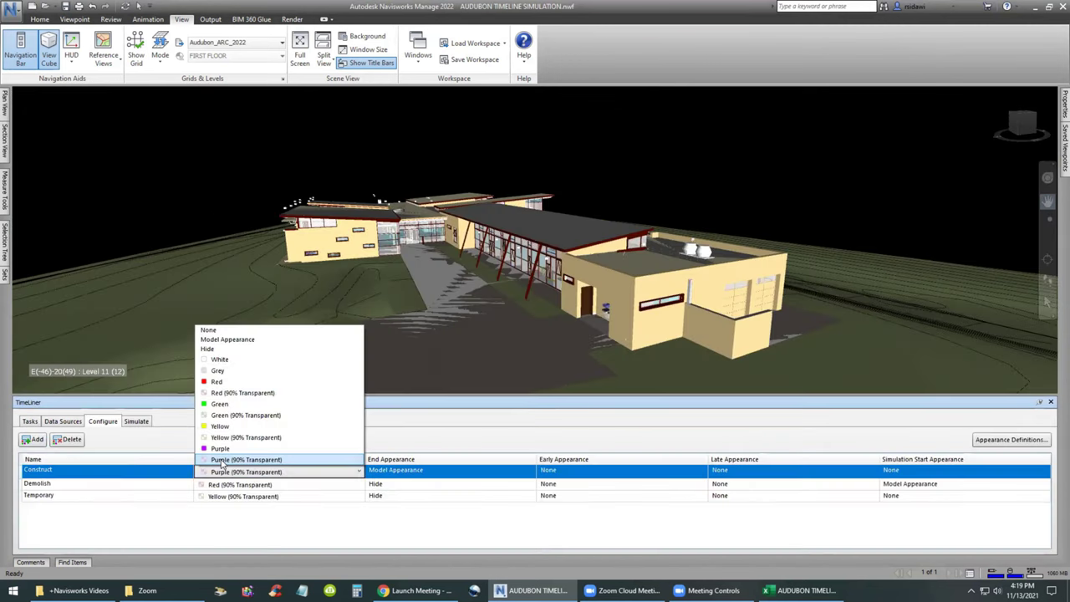
- Set the Construct task type's start appearance to solid Purple and return to the simulation with a shorter TimeLiner window
{"action": "left_click", "coordinate": [216, 449]}
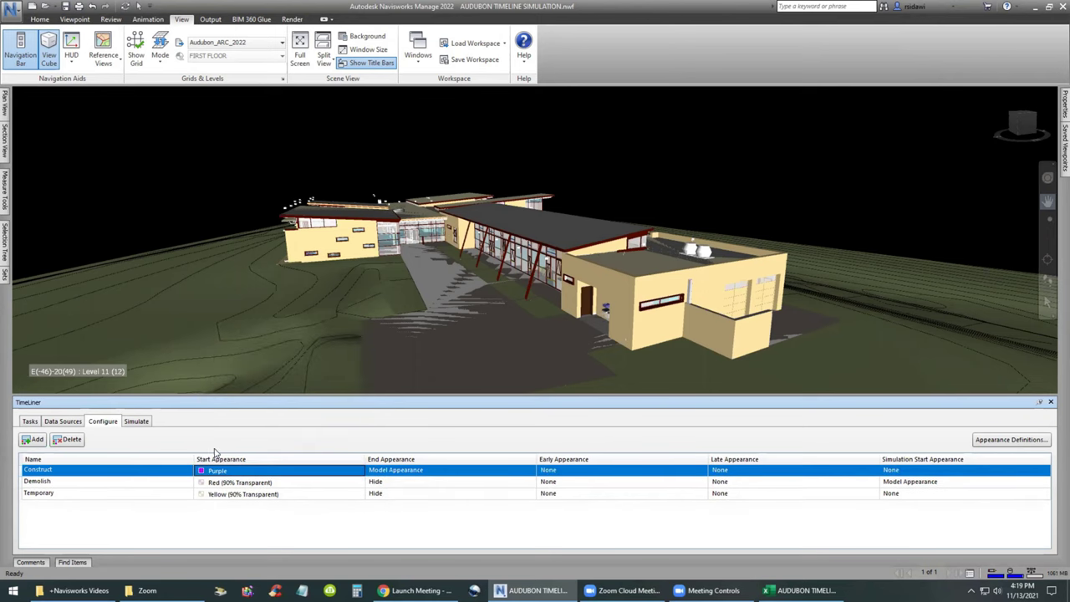
{"action": "left_click_drag", "start_coordinate": [350, 396], "coordinate": [343, 442]}
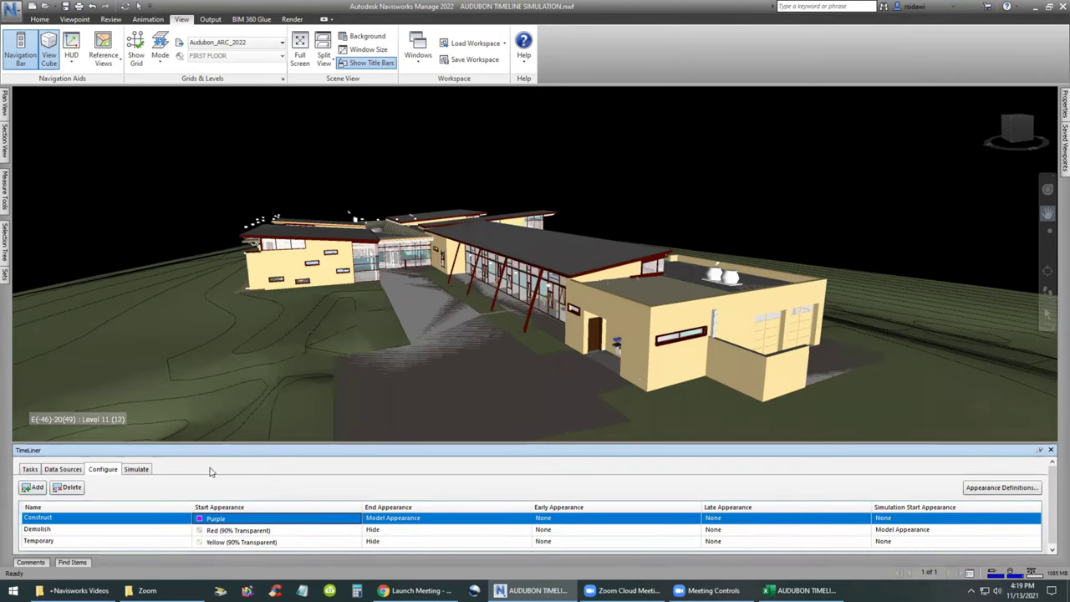
{"action": "left_click", "coordinate": [136, 469]}
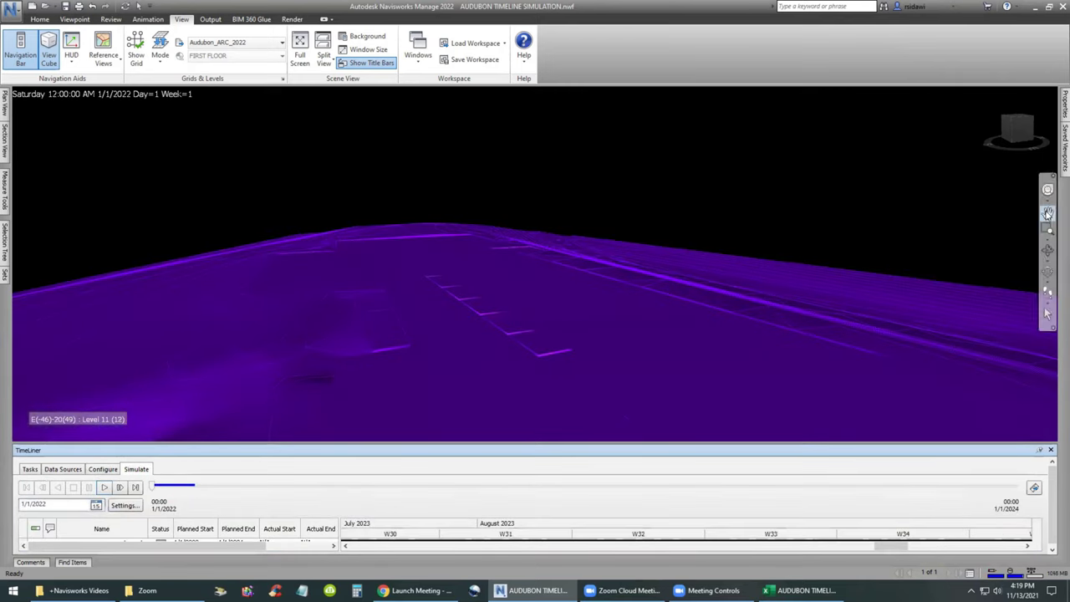
- Select Animation 01 among the saved viewpoints and play it back
{"action": "mouse_move", "coordinate": [1055, 147]}
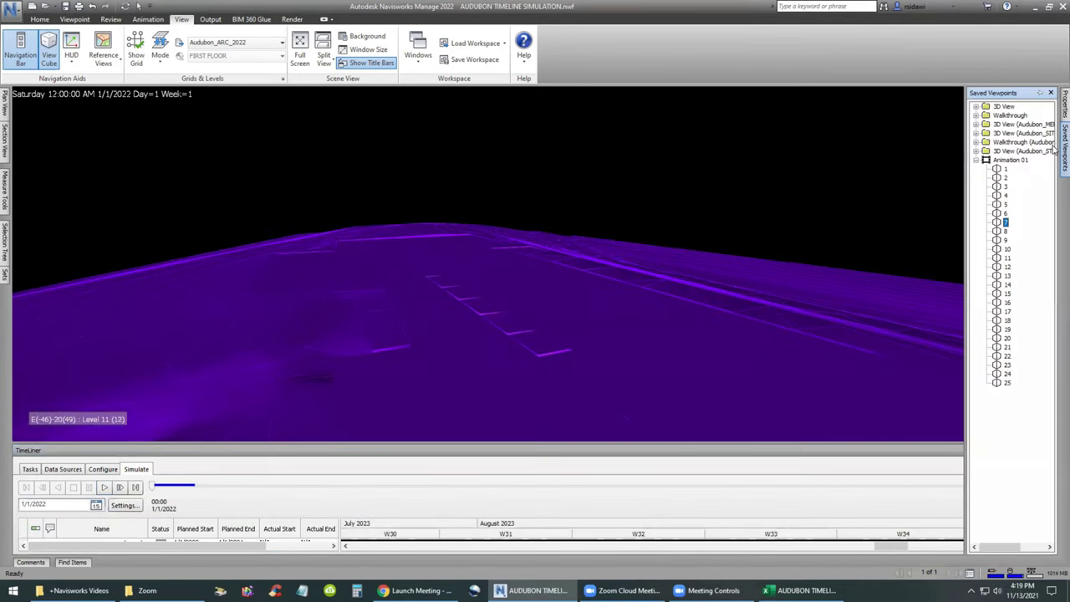
{"action": "left_click", "coordinate": [998, 169]}
{"action": "left_click", "coordinate": [999, 160]}
{"action": "right_click", "coordinate": [991, 161]}
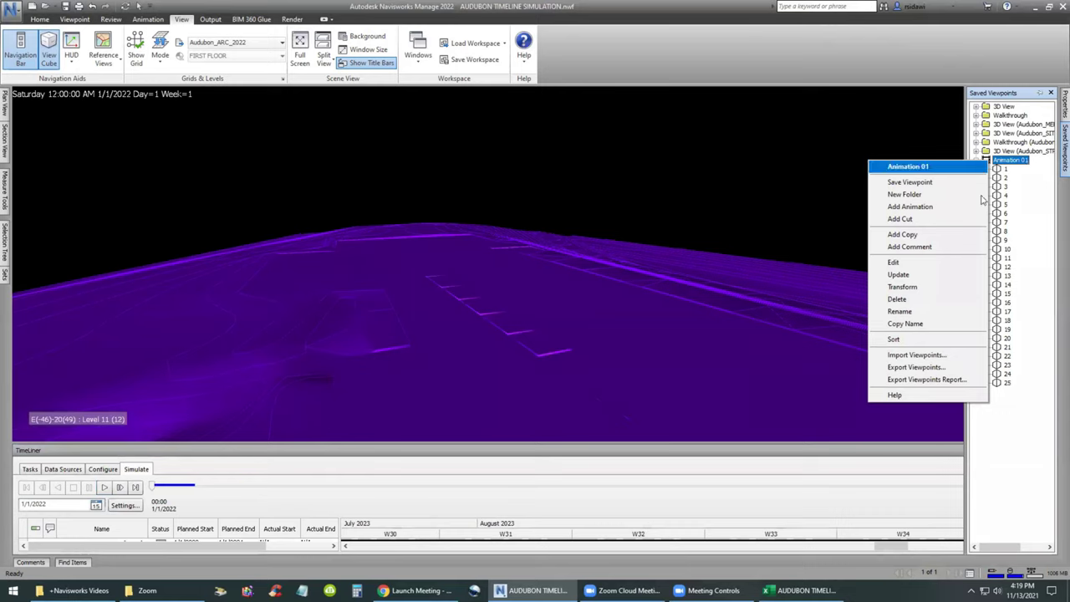
{"action": "left_click", "coordinate": [1014, 437]}
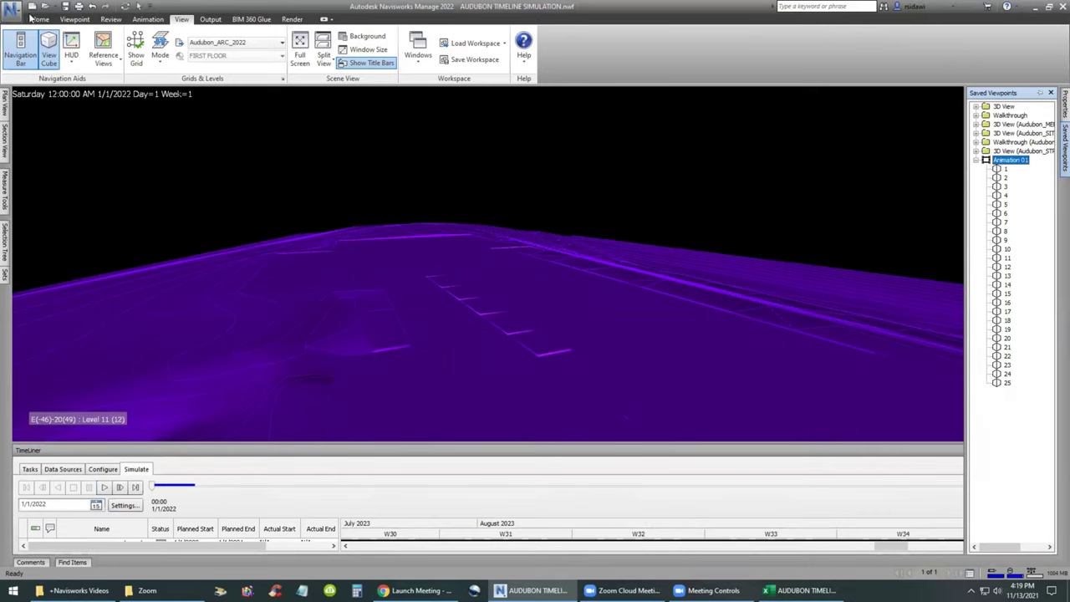
{"action": "left_click", "coordinate": [75, 20]}
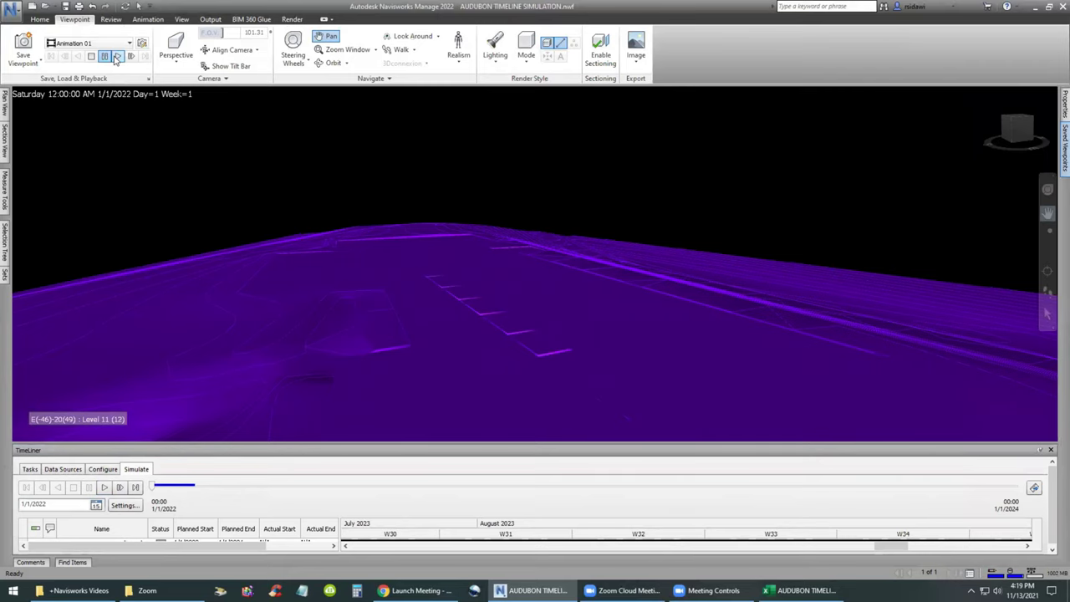
{"action": "left_click", "coordinate": [117, 56]}
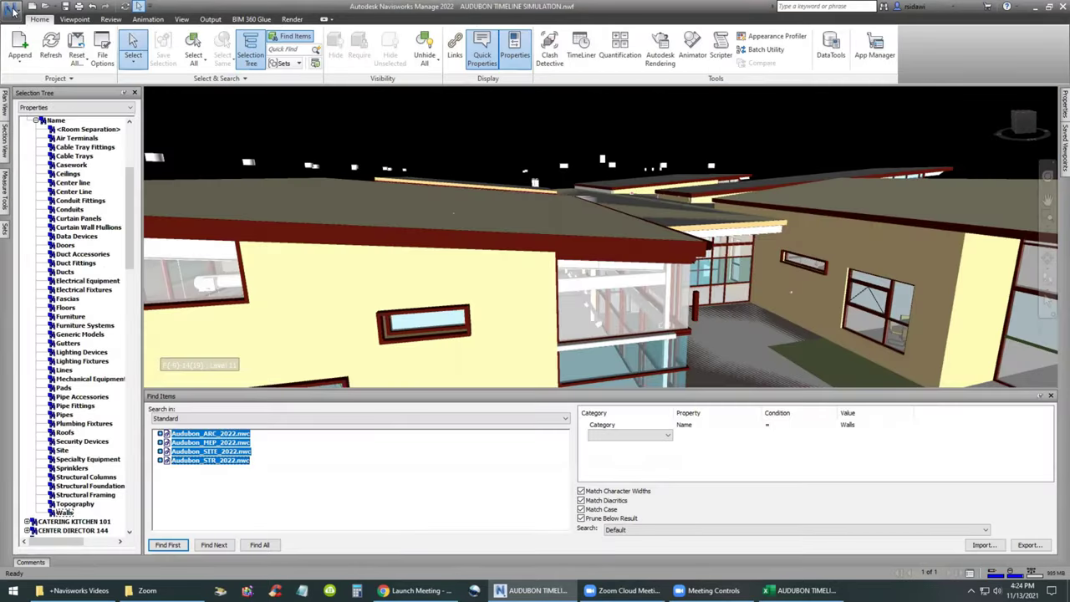
- Set the selection resolution to First Object in the program's interface options
{"action": "left_click", "coordinate": [10, 10]}
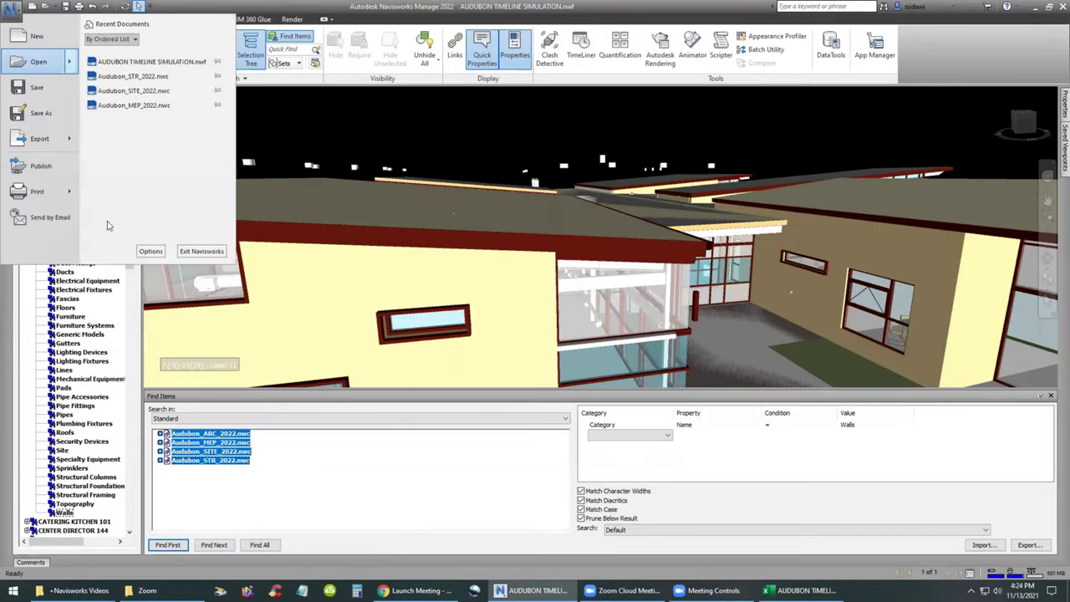
{"action": "left_click", "coordinate": [152, 251]}
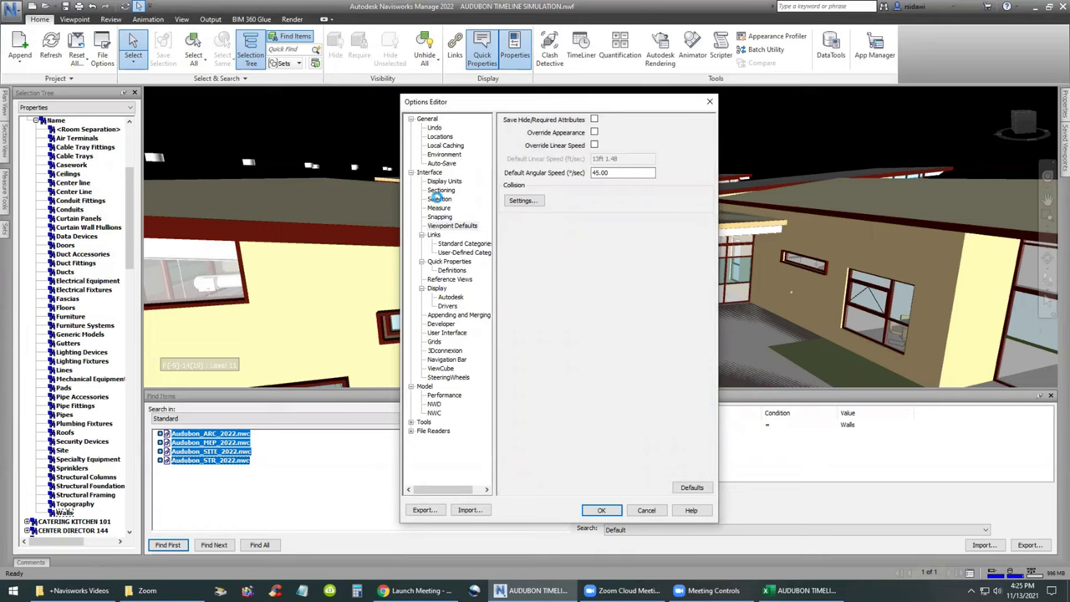
{"action": "left_click", "coordinate": [439, 199]}
{"action": "left_click", "coordinate": [613, 137]}
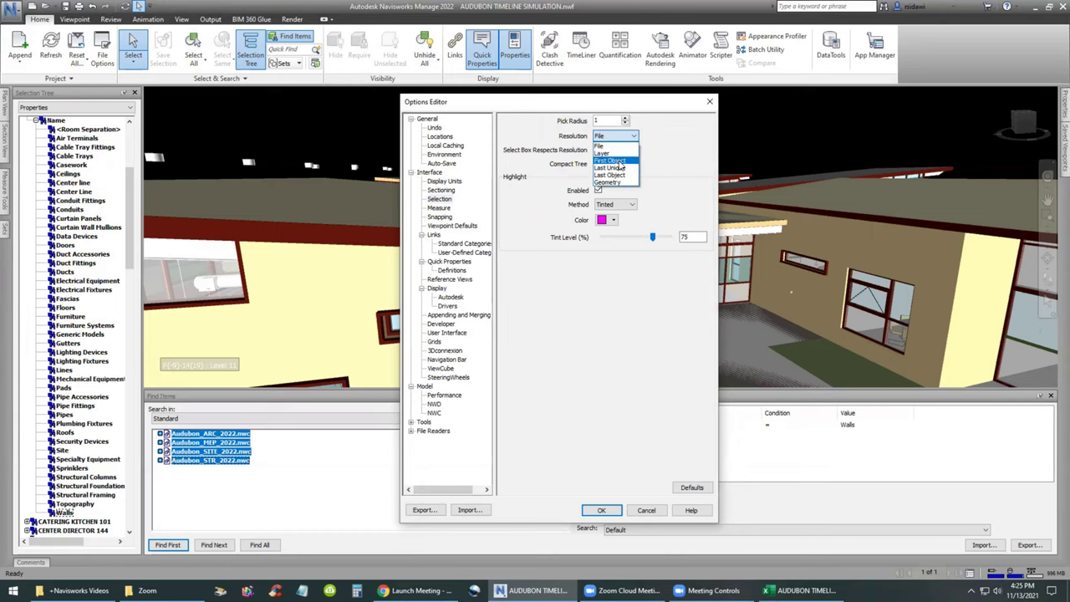
{"action": "left_click", "coordinate": [615, 160]}
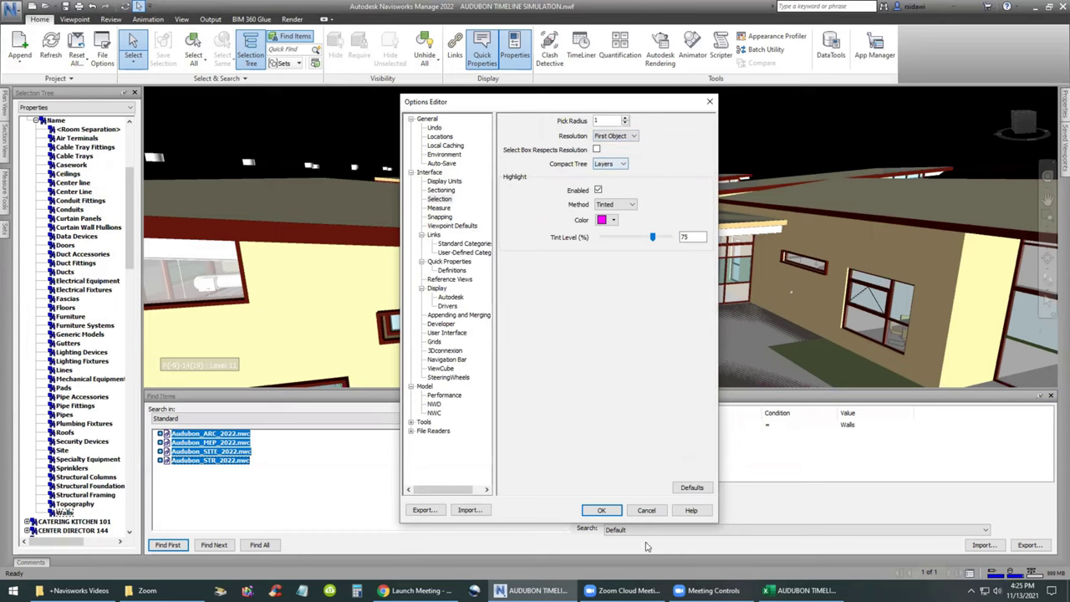
{"action": "left_click", "coordinate": [601, 510]}
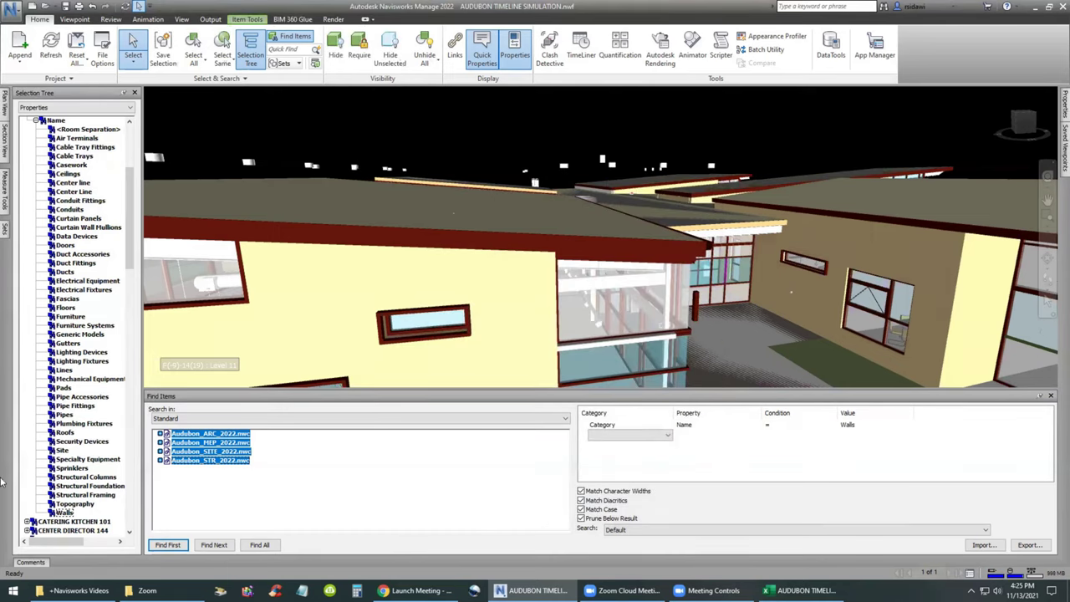
- Select a curtain wall mullion in the storefront glazing and examine its wall and element properties
{"action": "left_click", "coordinate": [723, 283]}
{"action": "left_click", "coordinate": [1064, 105]}
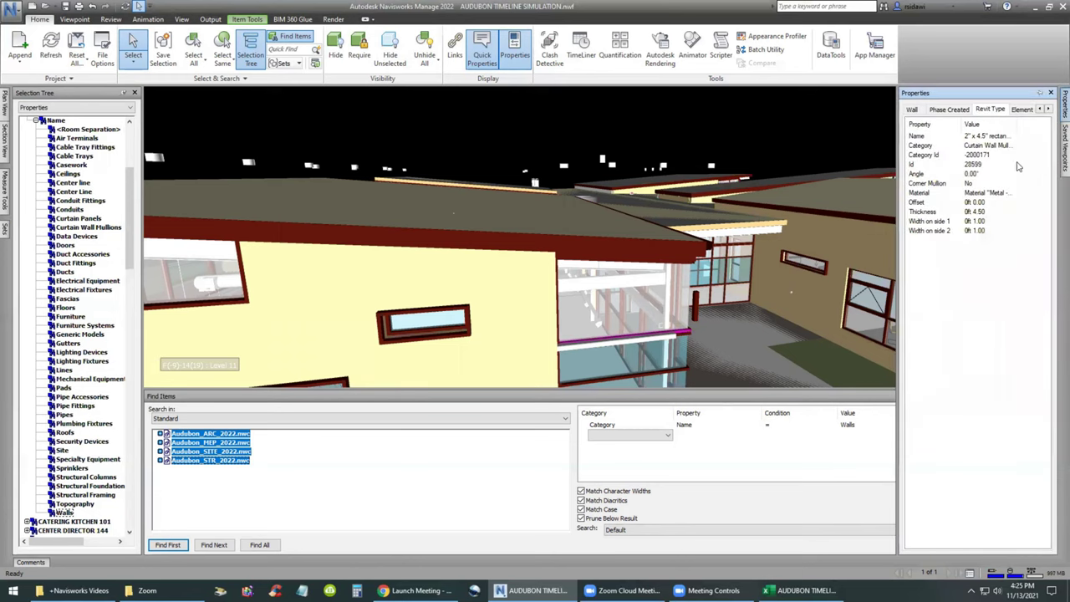
{"action": "left_click", "coordinate": [912, 109]}
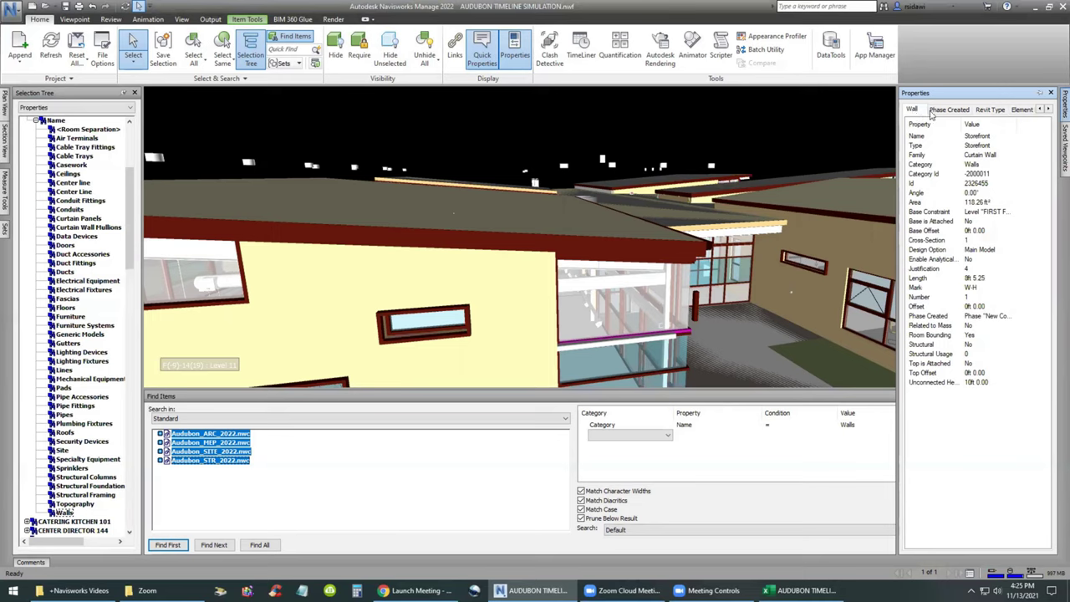
{"action": "left_click", "coordinate": [1019, 109]}
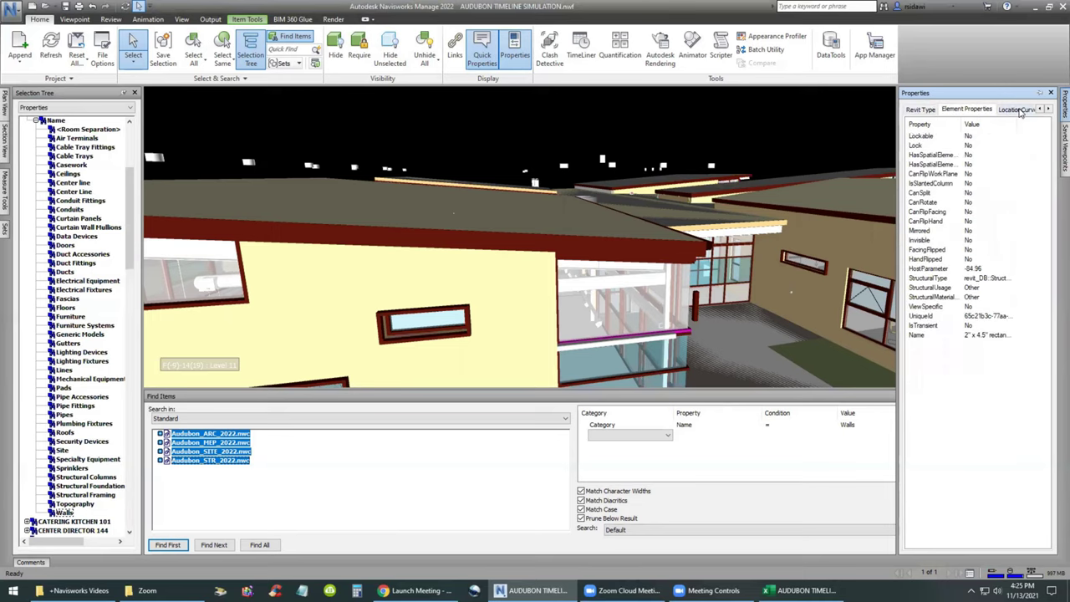
- Examine the selected mullion's Revit type properties, and collapse the properties and selection tree windows
{"action": "left_click", "coordinate": [920, 110]}
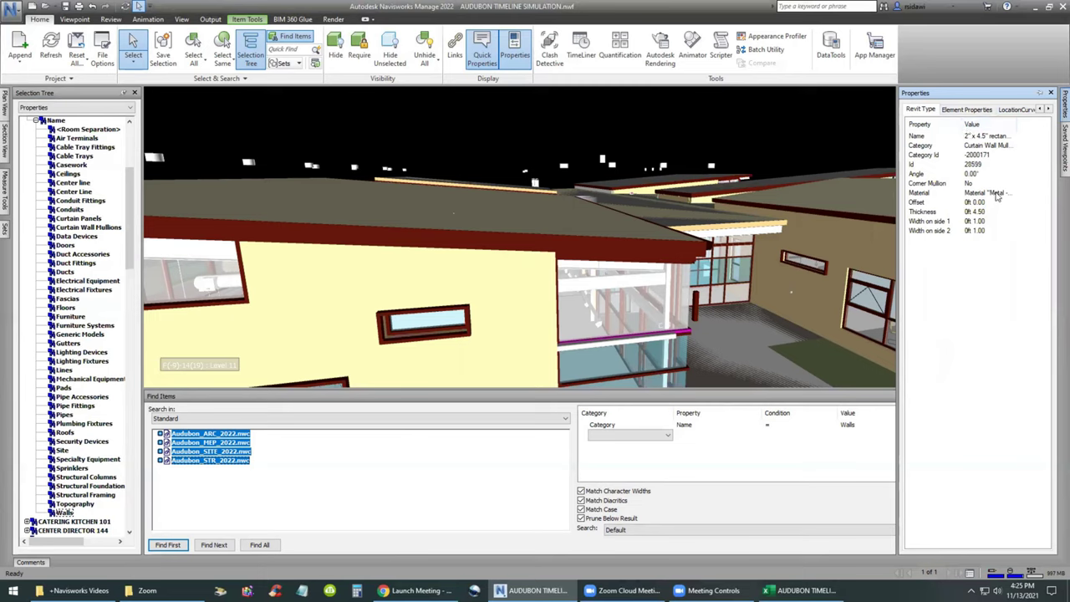
{"action": "left_click_drag", "start_coordinate": [1021, 122], "coordinate": [1045, 124]}
{"action": "left_click", "coordinate": [1039, 93]}
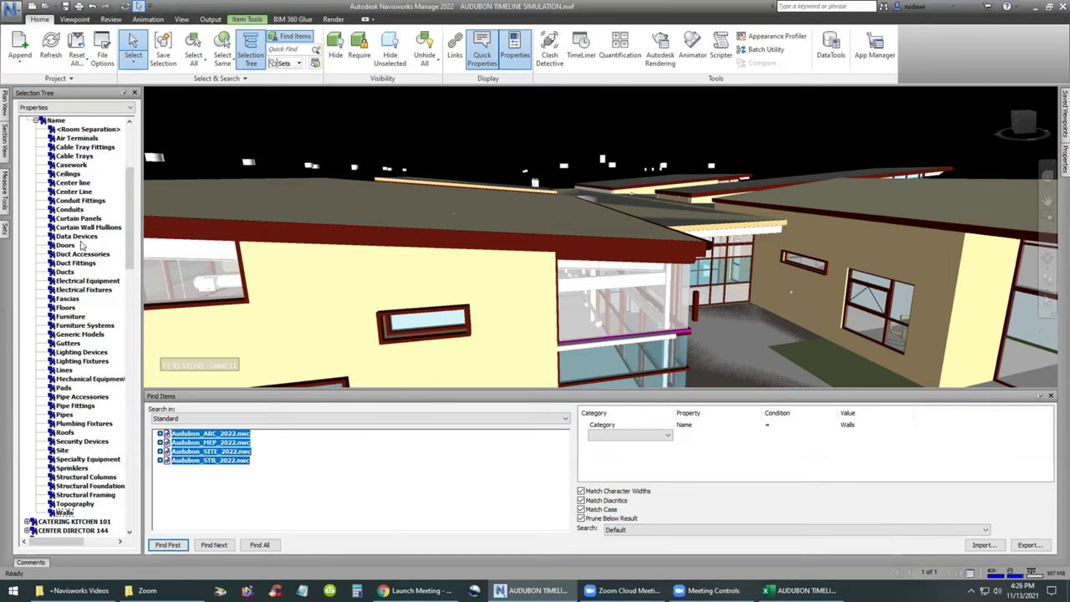
{"action": "left_click", "coordinate": [124, 92]}
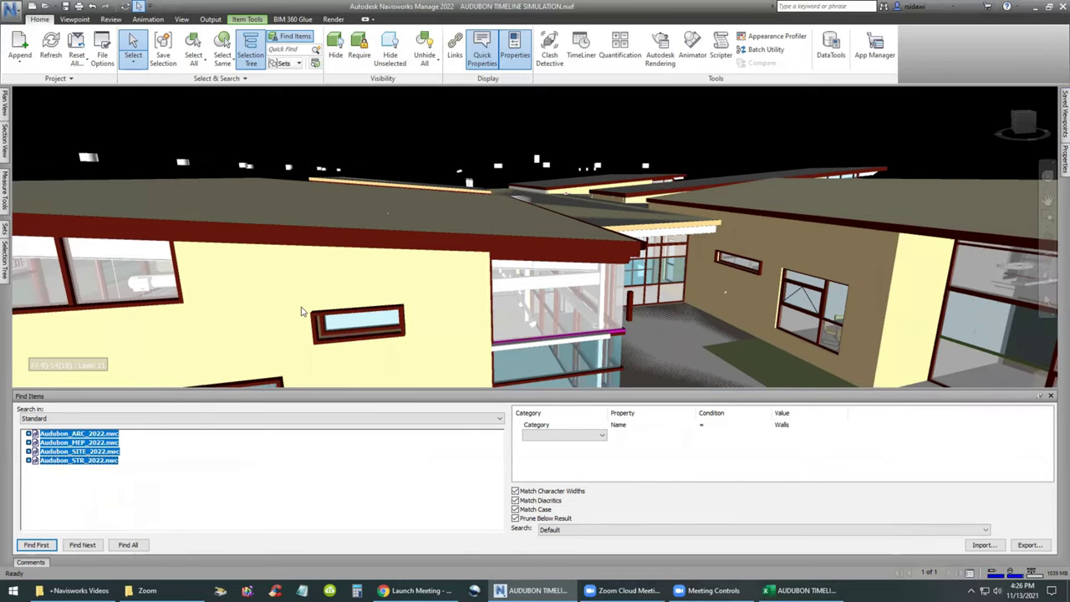
- Limit the item search to Audubon_ARC_2022.nwc and set the existing category name condition to Curtain Panels
{"action": "left_click", "coordinate": [253, 466]}
{"action": "left_click", "coordinate": [85, 434]}
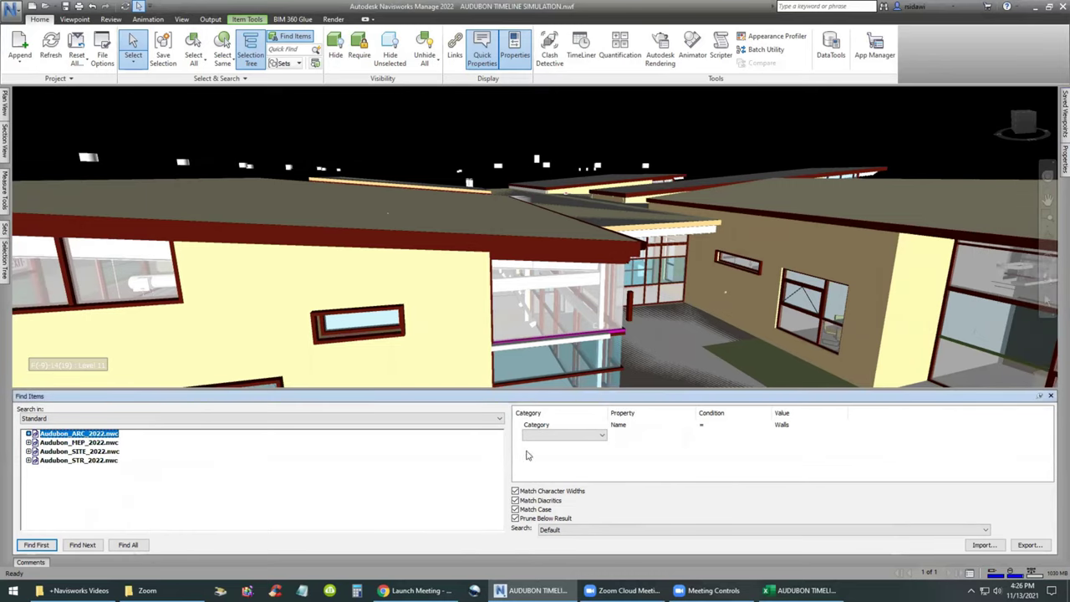
{"action": "left_click", "coordinate": [794, 425]}
{"action": "left_click", "coordinate": [842, 425]}
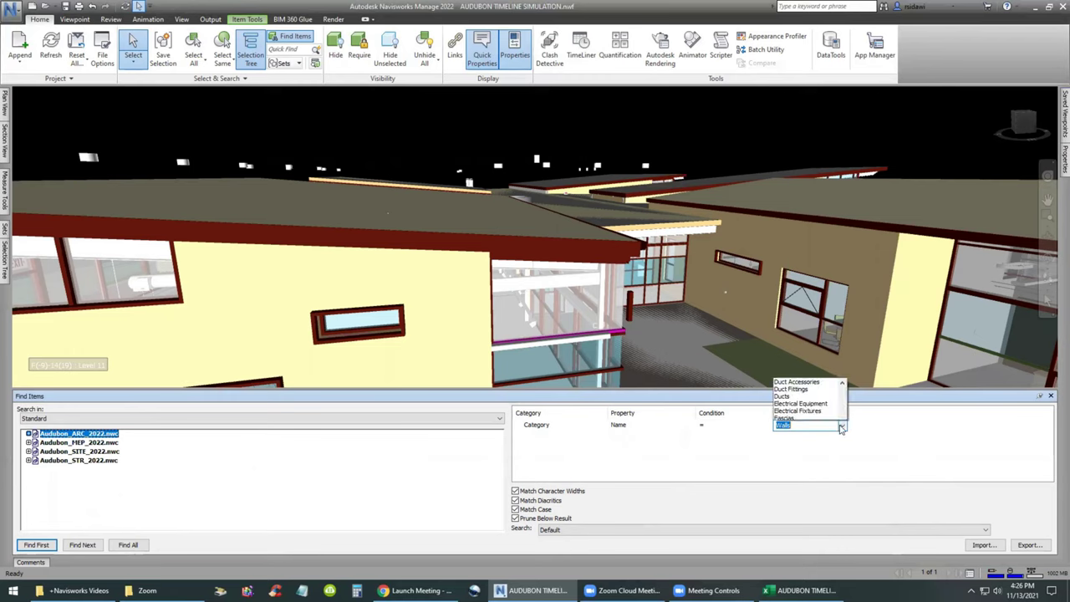
{"action": "scroll", "coordinate": [801, 284], "scroll_direction": "up", "scroll_amount": 5}
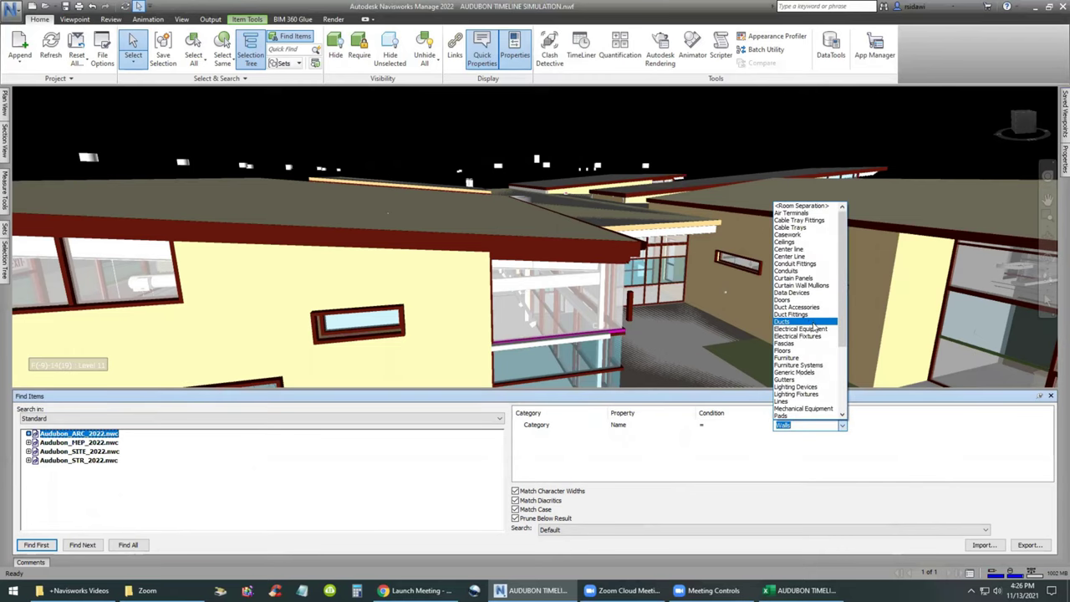
{"action": "left_click", "coordinate": [792, 277]}
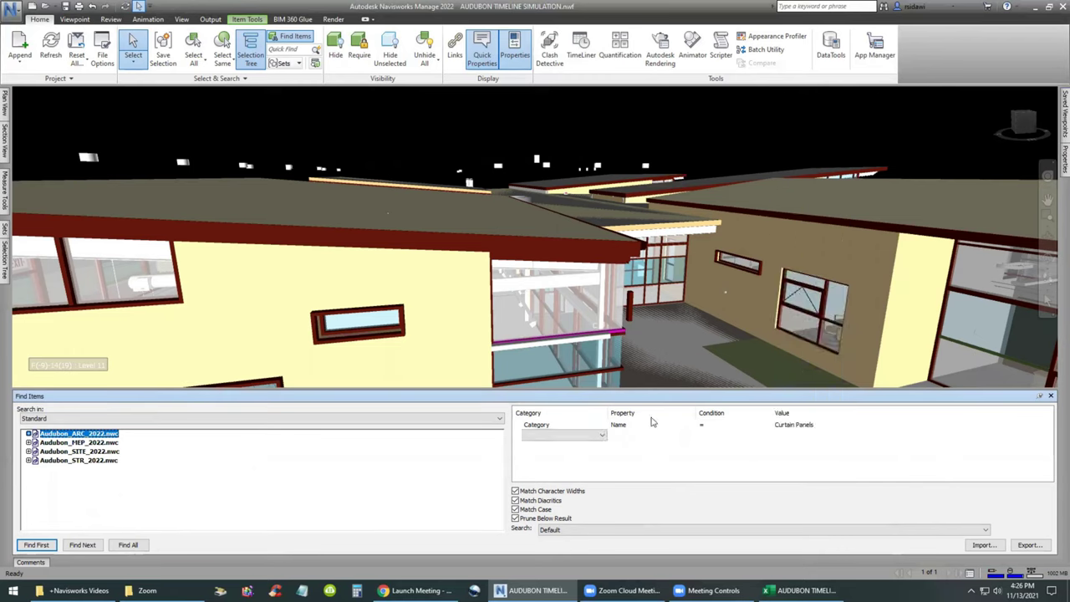
- Add a second search condition where the Category Name equals Curtain Wall Mullions
{"action": "left_click", "coordinate": [598, 435]}
{"action": "left_click", "coordinate": [600, 438]}
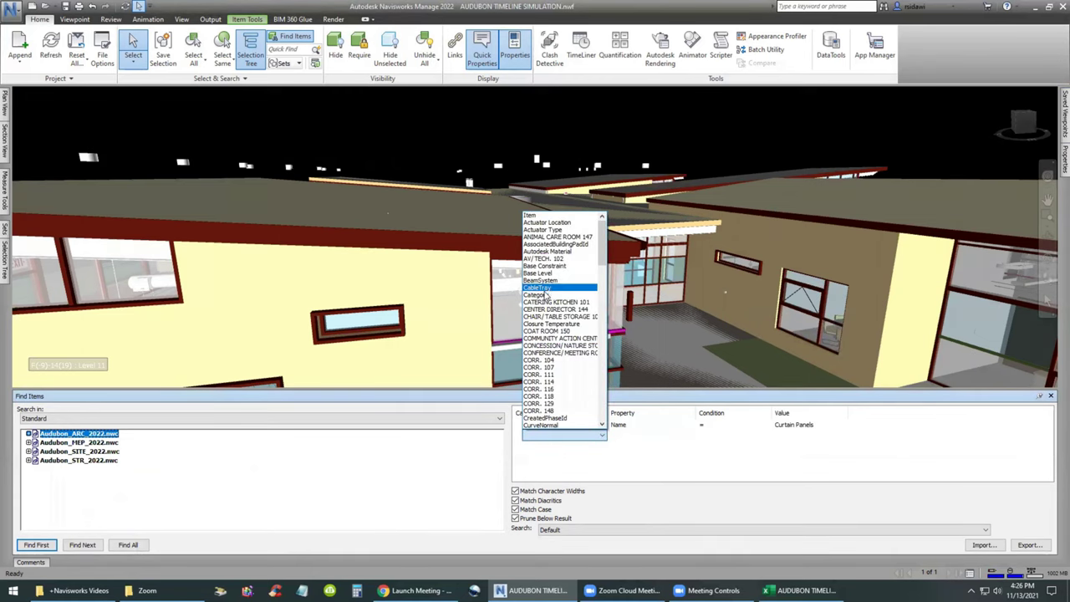
{"action": "left_click", "coordinate": [552, 297]}
{"action": "left_click", "coordinate": [687, 437]}
{"action": "left_click", "coordinate": [688, 436]}
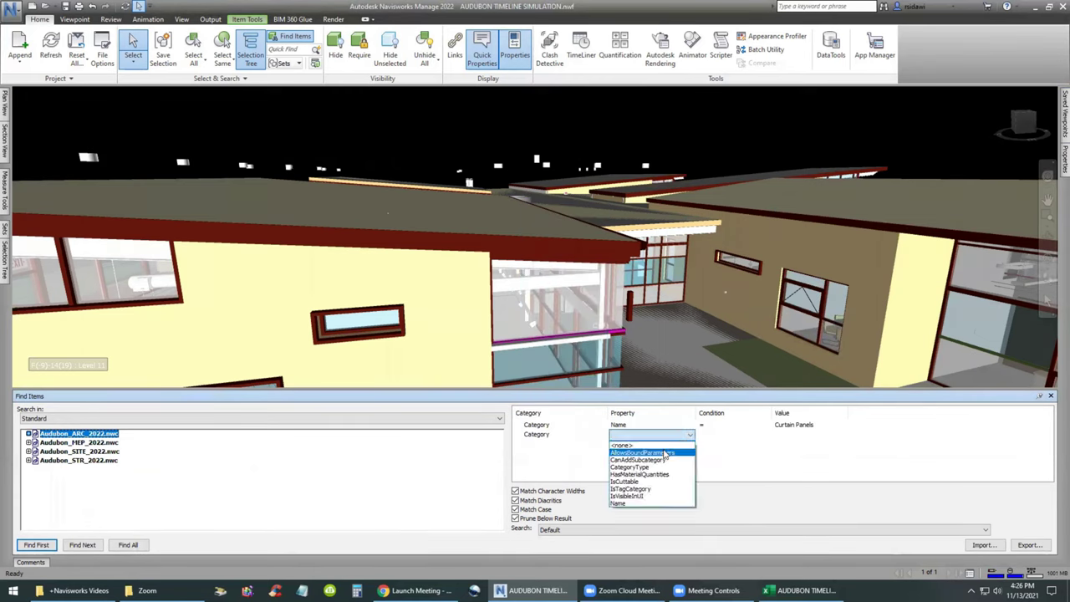
{"action": "left_click", "coordinate": [619, 503]}
{"action": "left_click", "coordinate": [735, 434]}
{"action": "left_click", "coordinate": [769, 434]}
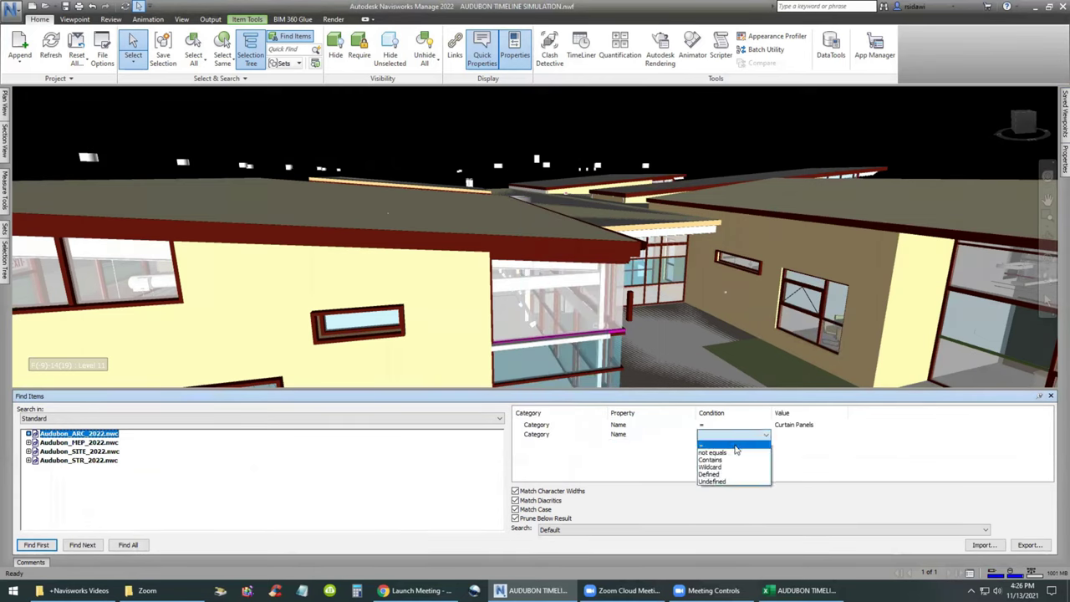
{"action": "left_click", "coordinate": [711, 446]}
{"action": "left_click", "coordinate": [836, 436]}
{"action": "left_click", "coordinate": [841, 436]}
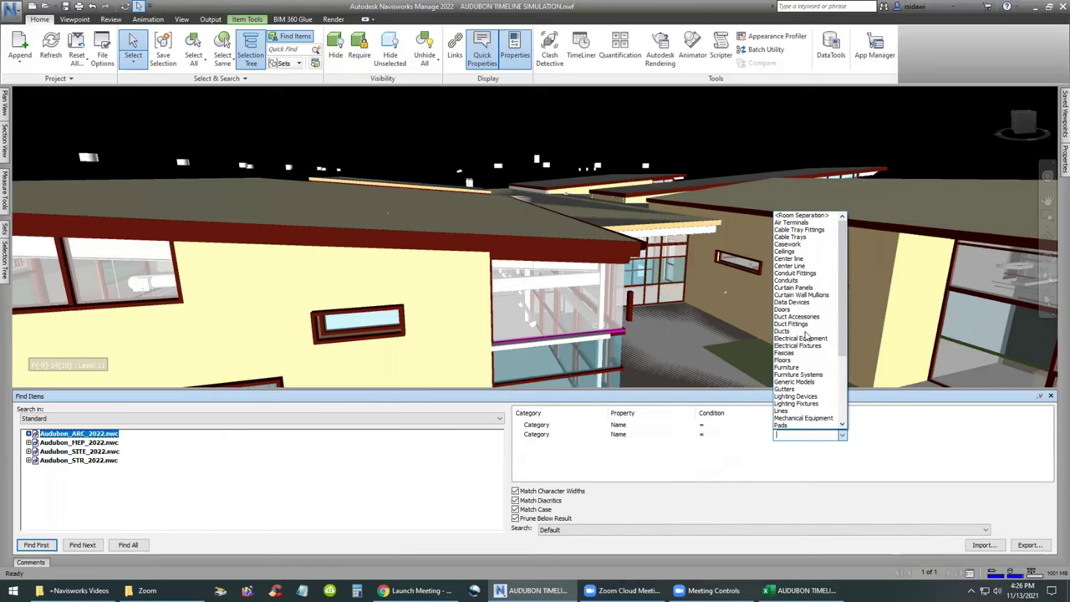
{"action": "left_click", "coordinate": [804, 295]}
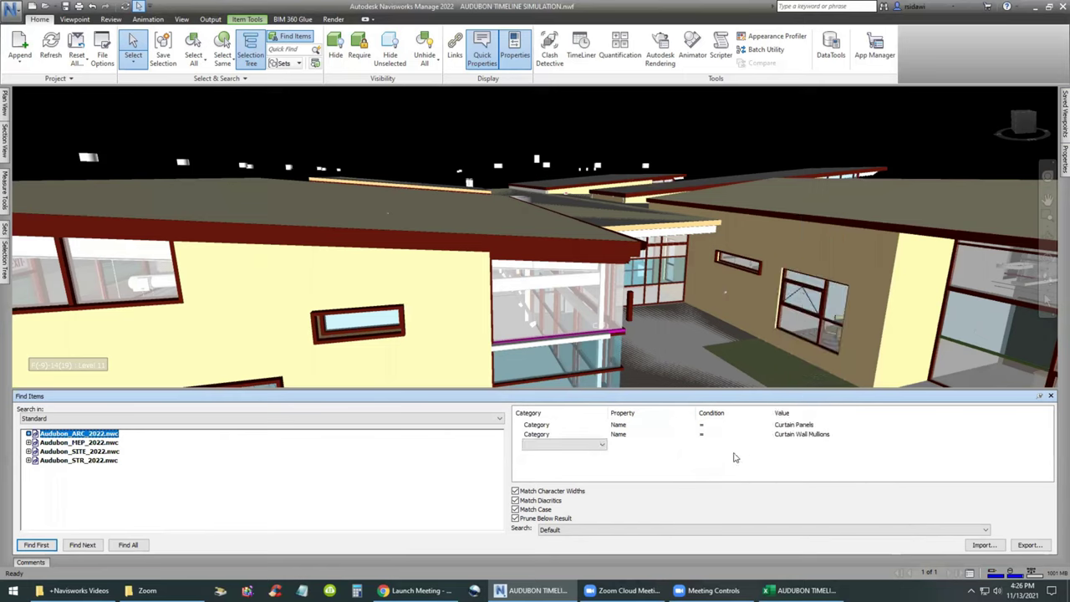
{"action": "left_click", "coordinate": [840, 434]}
{"action": "left_click", "coordinate": [843, 436]}
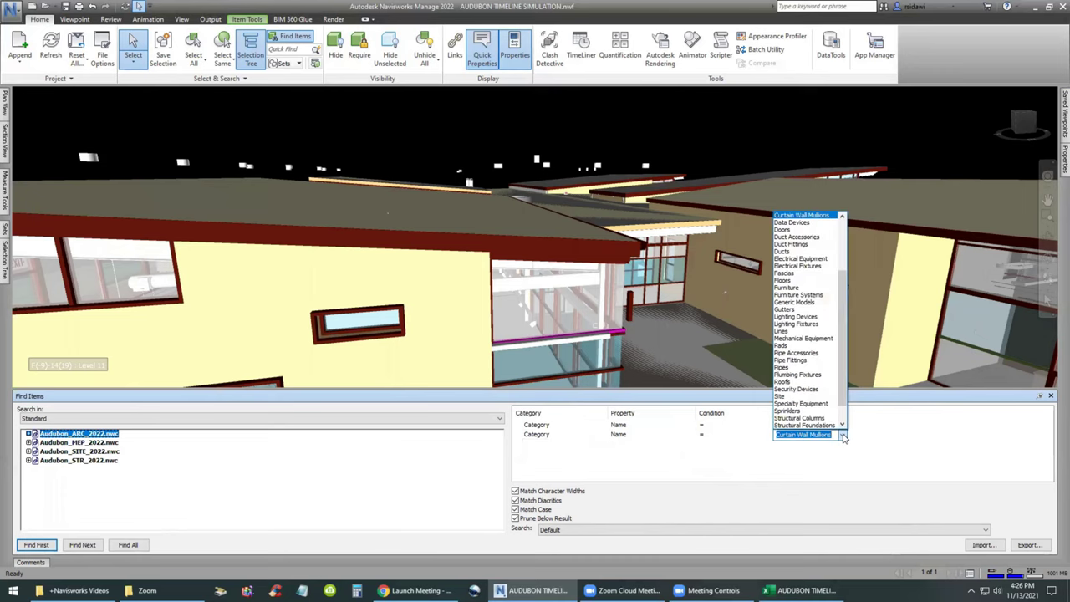
{"action": "left_click_drag", "start_coordinate": [842, 412], "coordinate": [849, 342]}
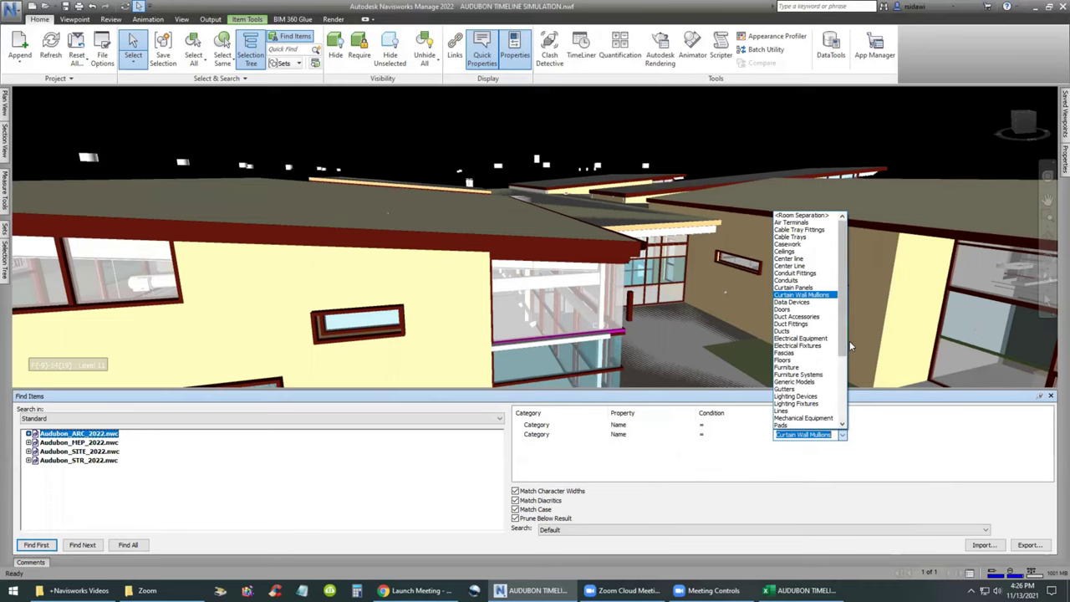
{"action": "left_click", "coordinate": [901, 454]}
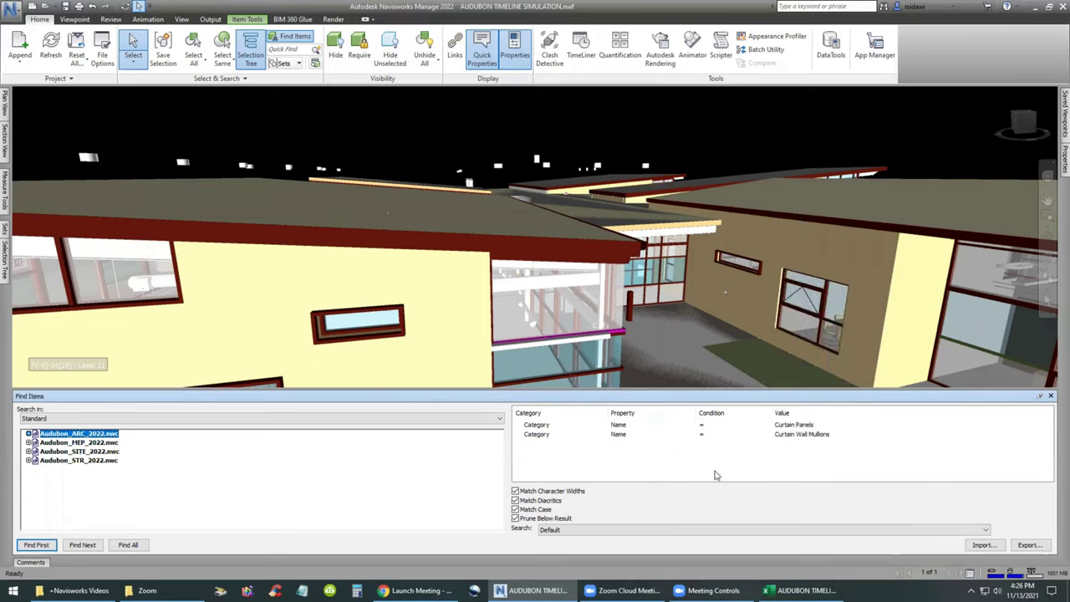
- Make the Curtain Wall Mullions condition an OR condition and find all matching items
{"action": "right_click", "coordinate": [532, 437]}
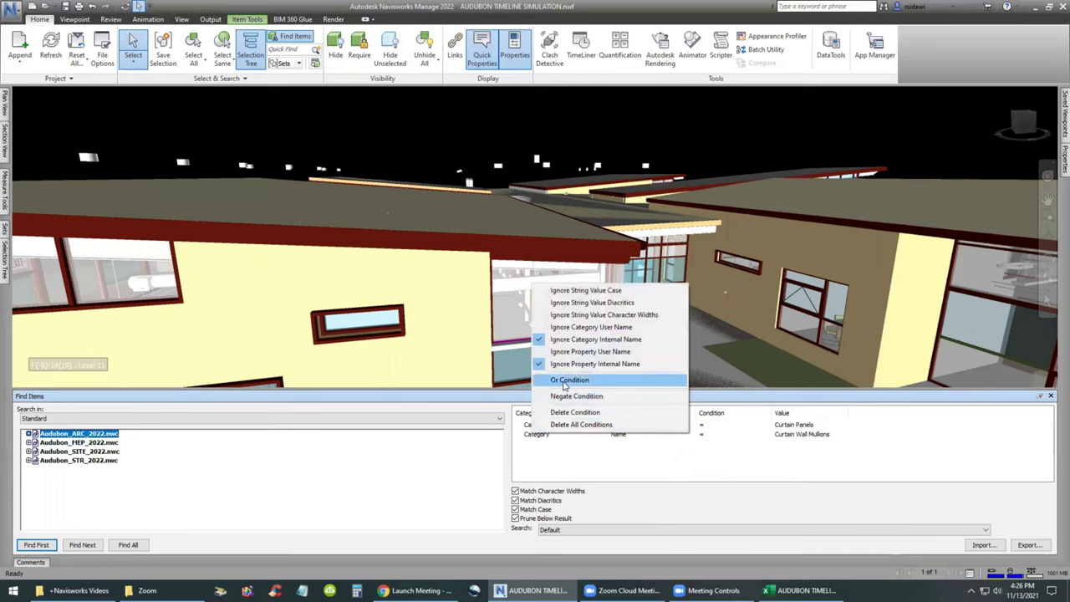
{"action": "left_click", "coordinate": [561, 381]}
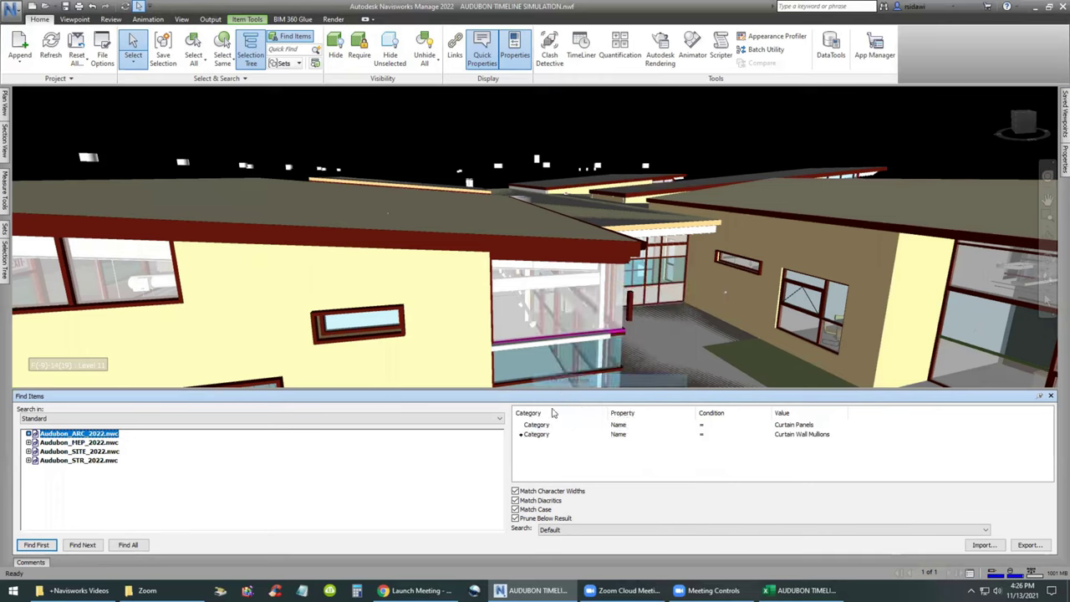
{"action": "left_click", "coordinate": [128, 545]}
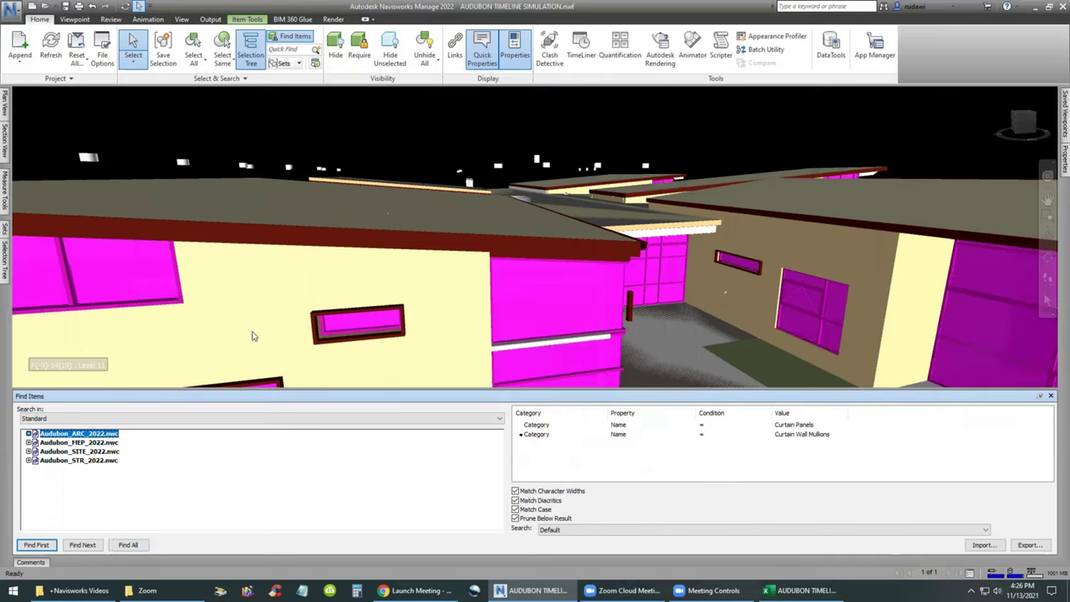
- Isolate the found curtain wall elements to check the search, and show the rest of the model again
{"action": "scroll", "coordinate": [365, 172], "scroll_direction": "down", "scroll_amount": 2}
{"action": "scroll", "coordinate": [365, 172], "scroll_direction": "down", "scroll_amount": 5}
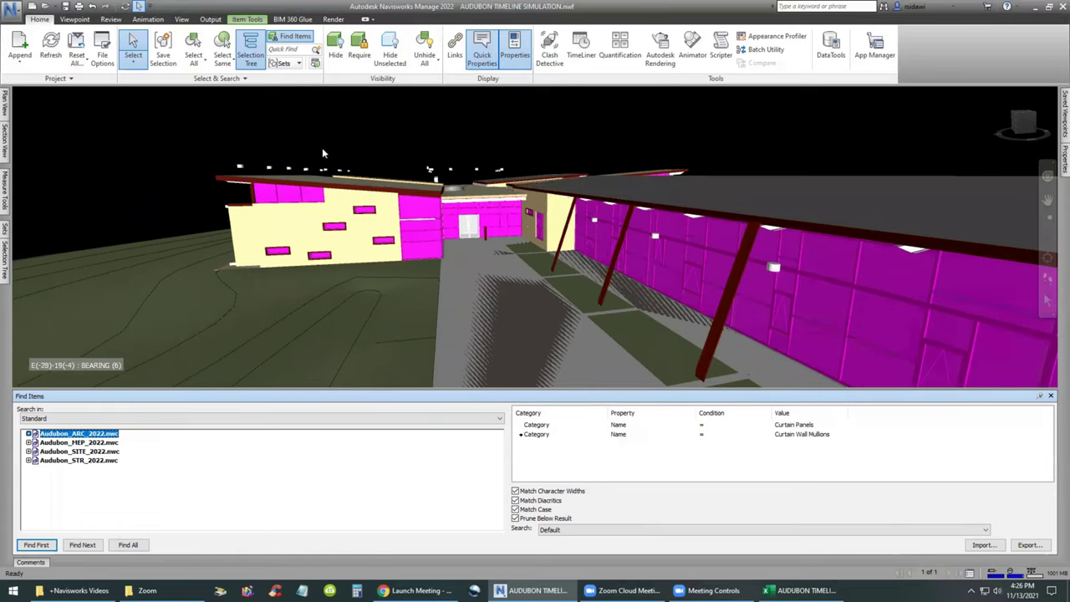
{"action": "left_click", "coordinate": [390, 53]}
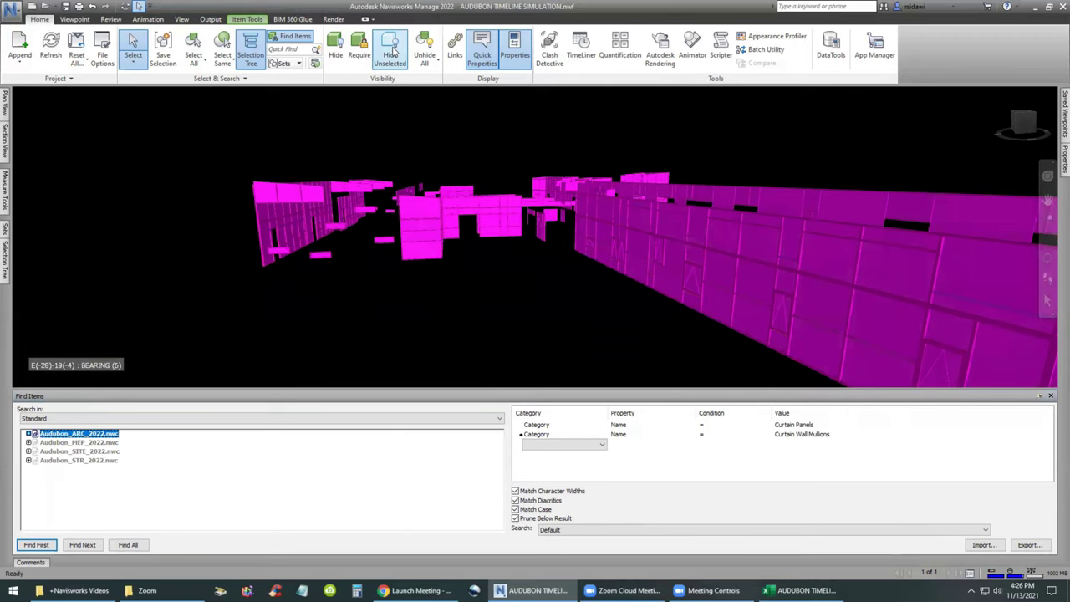
{"action": "left_click", "coordinate": [391, 53]}
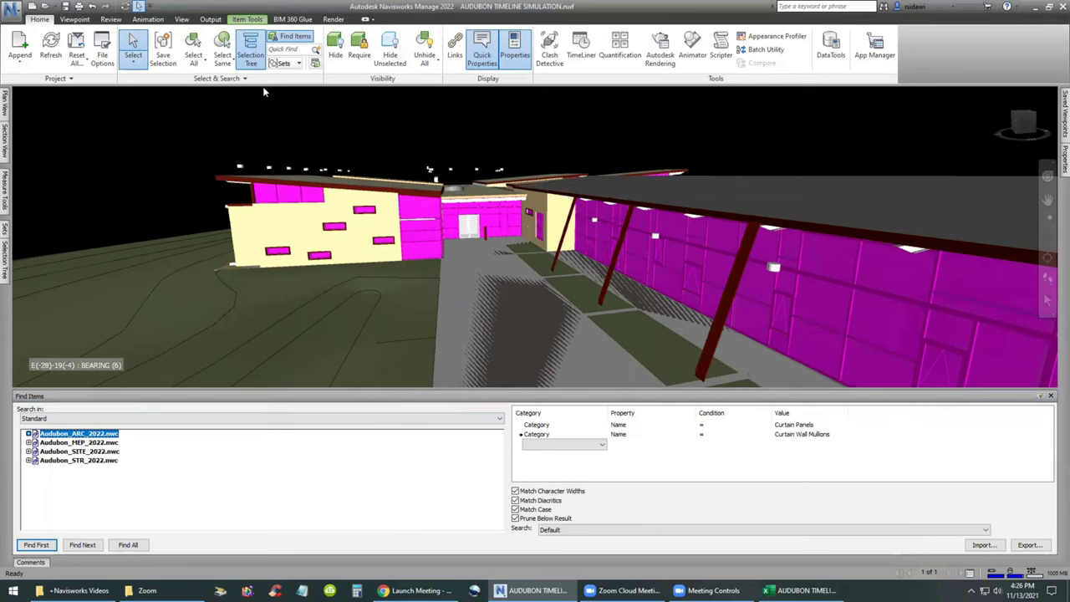
- Save the current search as a search set named CURTAIN WALLS
{"action": "left_click", "coordinate": [285, 64]}
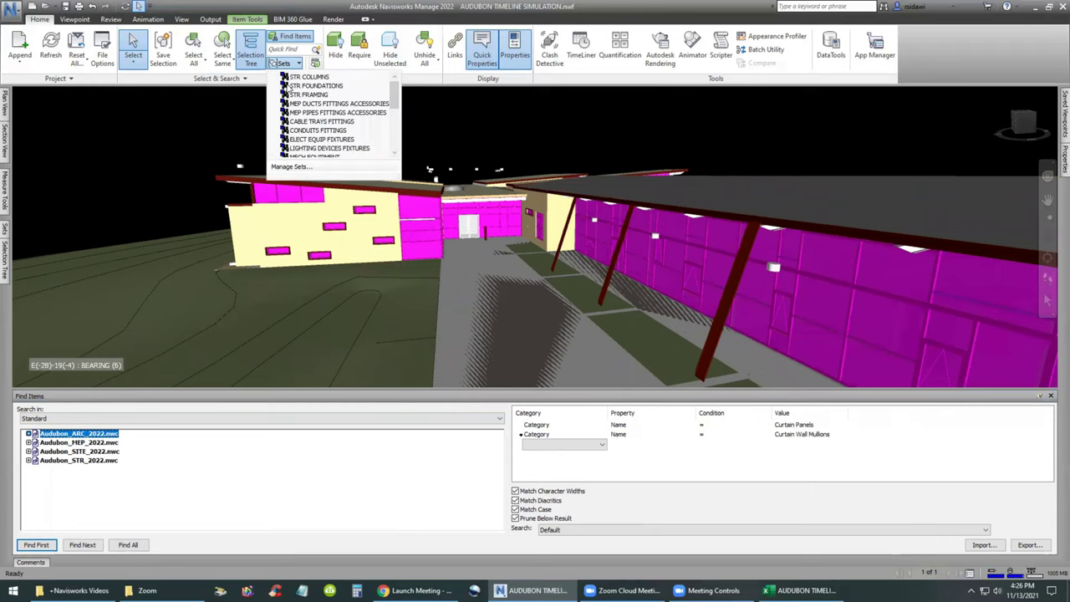
{"action": "left_click", "coordinate": [293, 166]}
{"action": "left_click", "coordinate": [31, 105]}
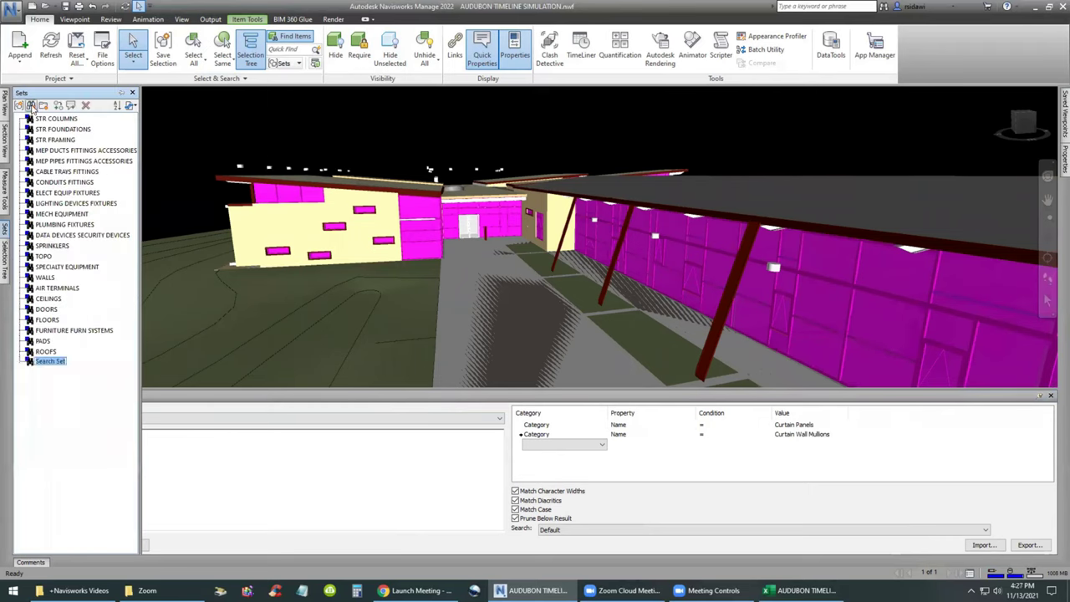
{"action": "type", "text": "Cur"}
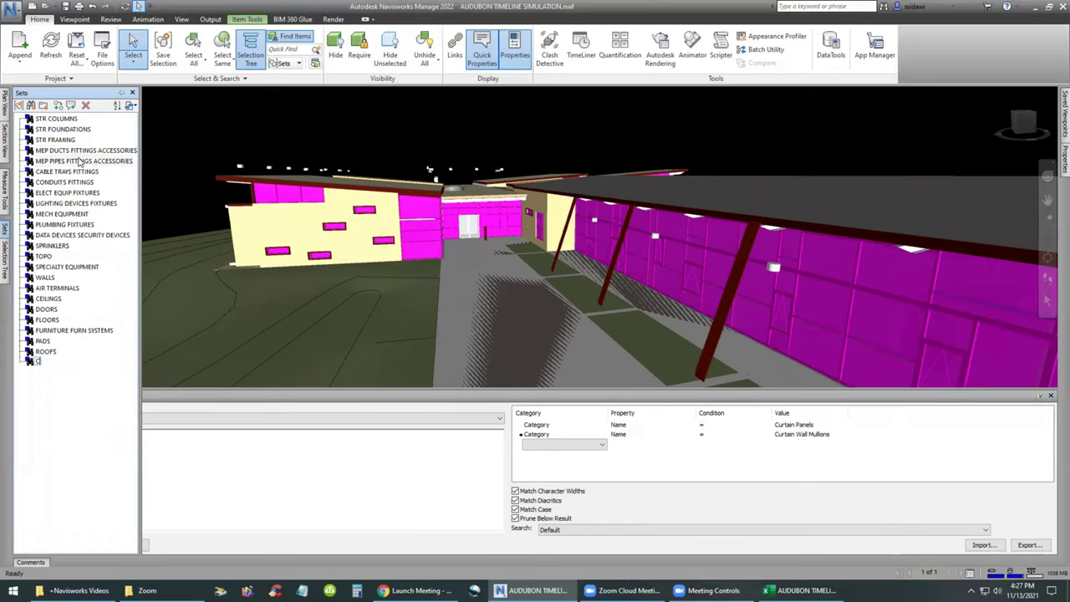
{"action": "key", "text": "BackSpace"}
{"action": "key", "text": "BackSpace"}
{"action": "type", "text": "CURTAIN WALLS"}
- Open TimeLiner with the simulation moved to its end, and show the task list in a taller window
{"action": "left_click", "coordinate": [581, 50]}
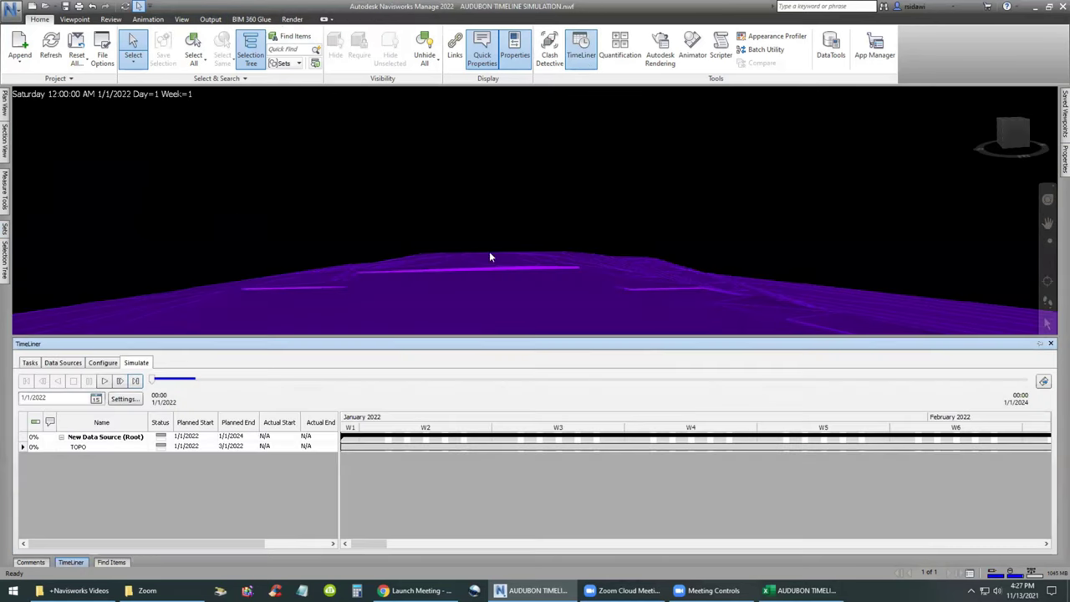
{"action": "left_click", "coordinate": [116, 474]}
{"action": "left_click", "coordinate": [135, 382]}
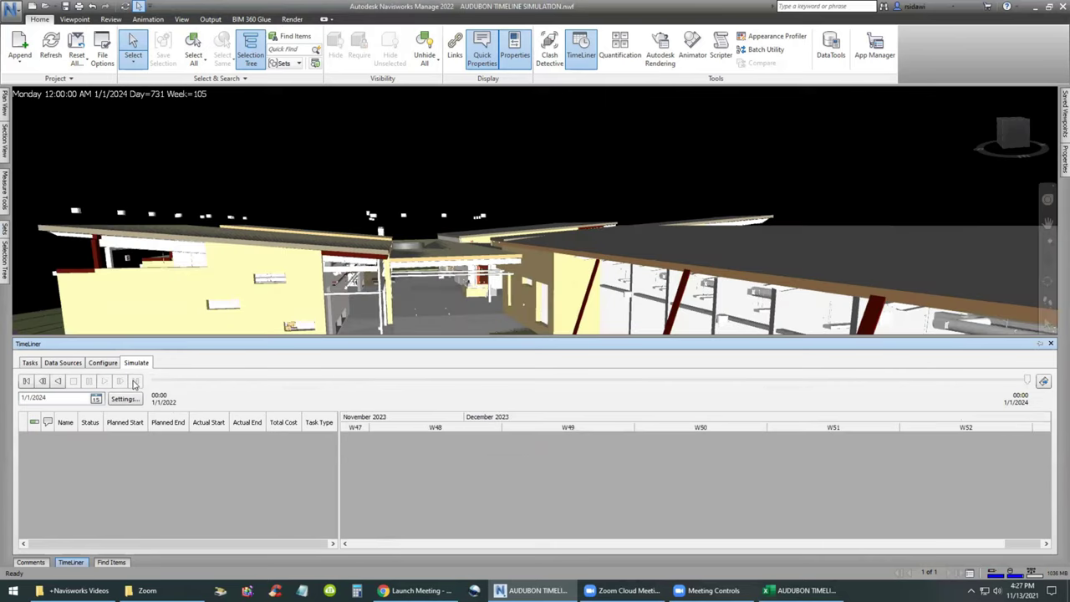
{"action": "left_click", "coordinate": [134, 381]}
{"action": "left_click", "coordinate": [30, 362]}
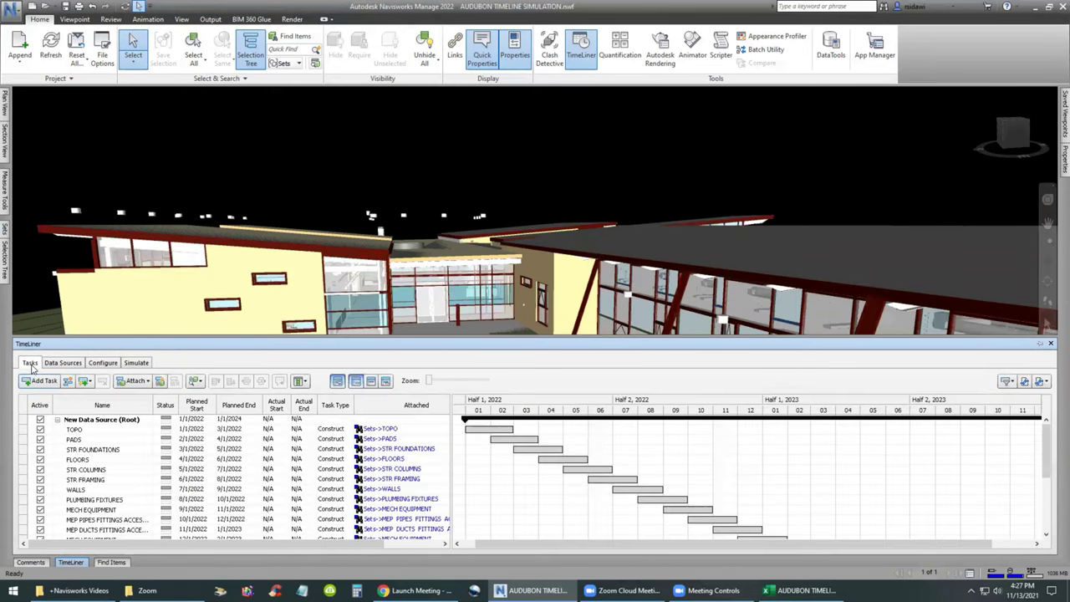
{"action": "left_click_drag", "start_coordinate": [290, 336], "coordinate": [323, 183]}
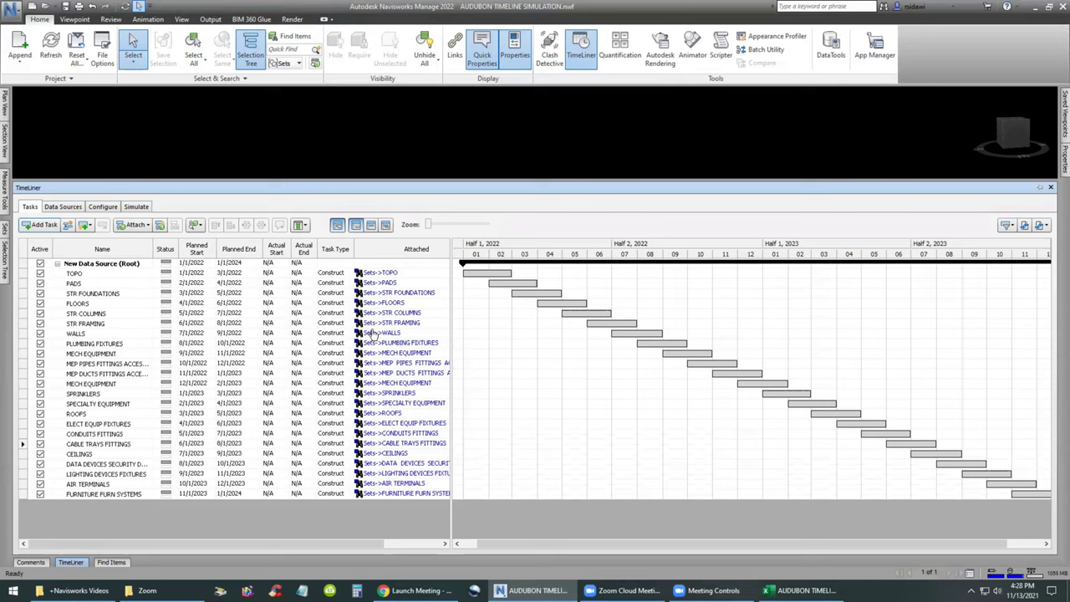
- Add a task named CURTAIN WALL PANELS MULLIONS to the schedule and delete the extra blank task
{"action": "left_click", "coordinate": [44, 229]}
{"action": "left_click", "coordinate": [104, 507]}
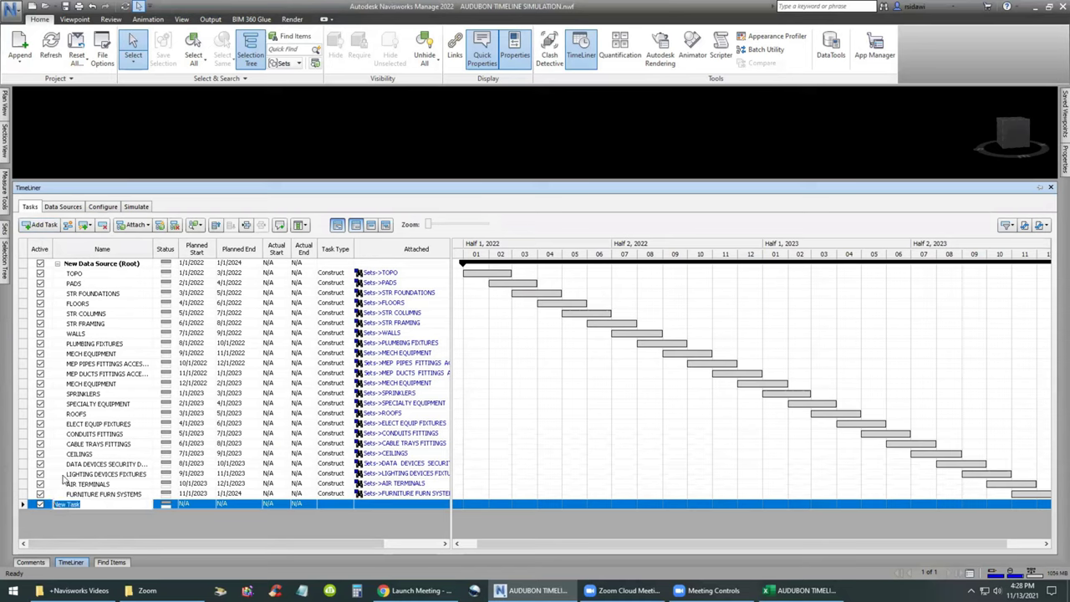
{"action": "type", "text": "C"}
{"action": "type", "text": "URTAIN WAL"}
{"action": "type", "text": "L PANLE"}
{"action": "key", "text": "BackSpace"}
{"action": "key", "text": "BackSpace"}
{"action": "key", "text": "BackSpace"}
{"action": "type", "text": "ELS MULLION"}
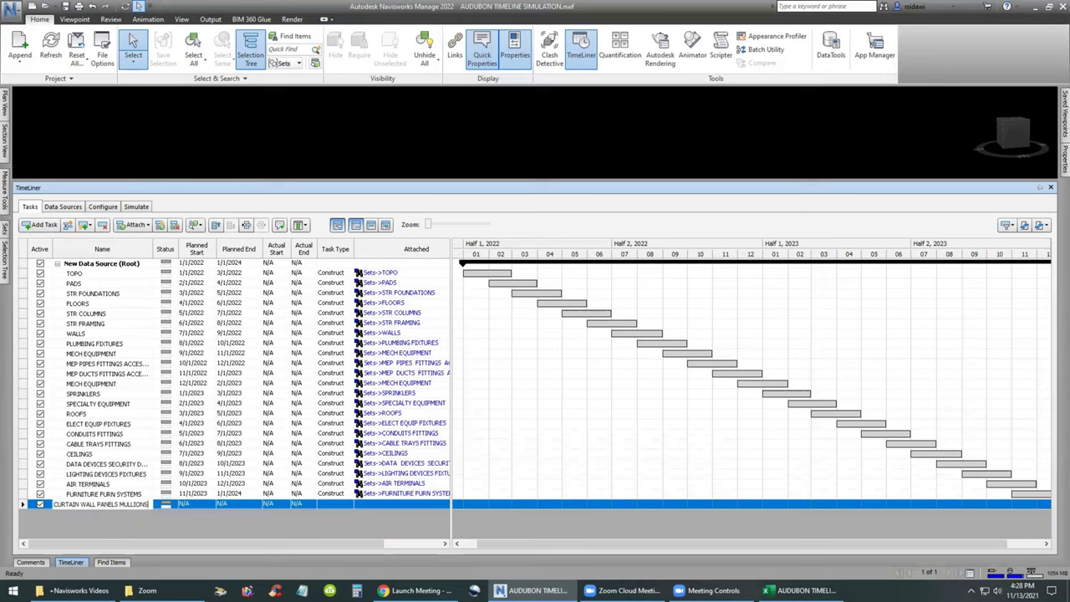
{"action": "type", "text": "S"}
{"action": "key", "text": "Return"}
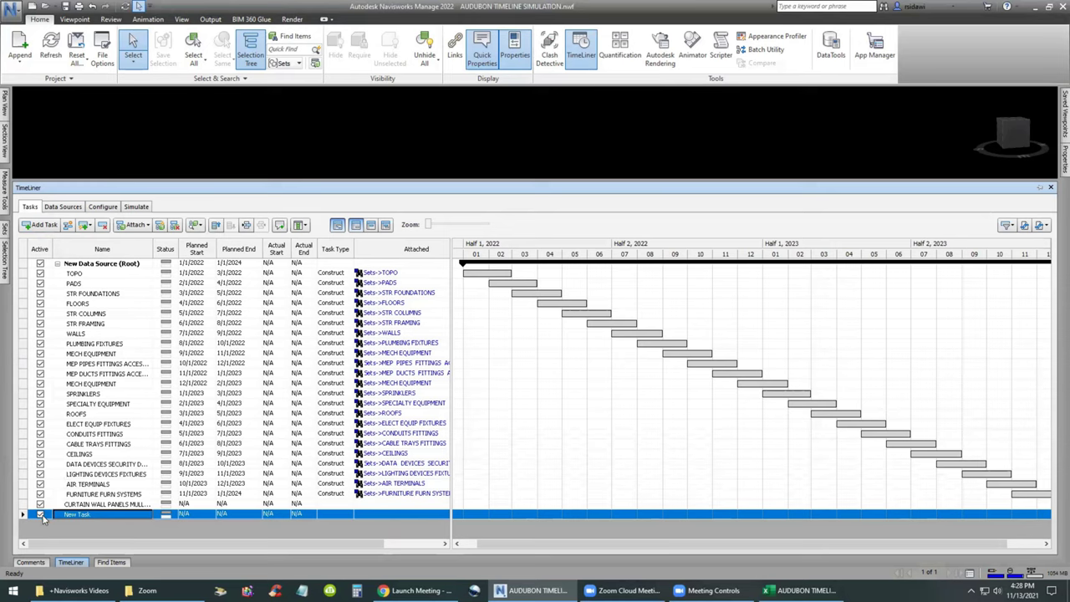
{"action": "right_click", "coordinate": [77, 515]}
{"action": "left_click", "coordinate": [107, 531]}
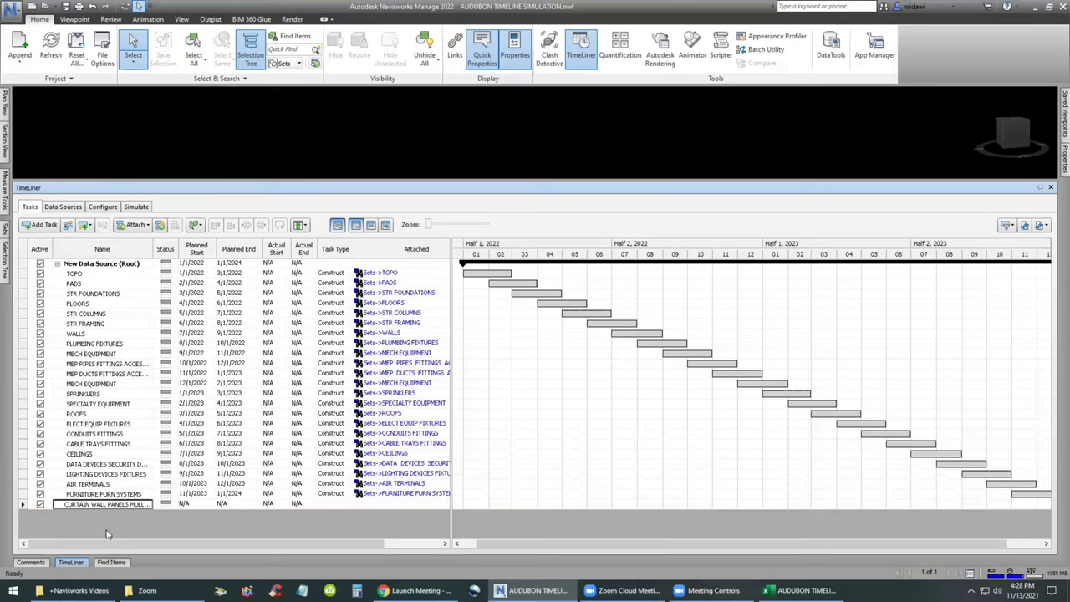
- Plan the CURTAIN WALL PANELS MULLIONS task from 12/1/2023 to 2/1/2024 as Construct and attach the CURTAIN WALLS set
{"action": "left_click", "coordinate": [197, 505]}
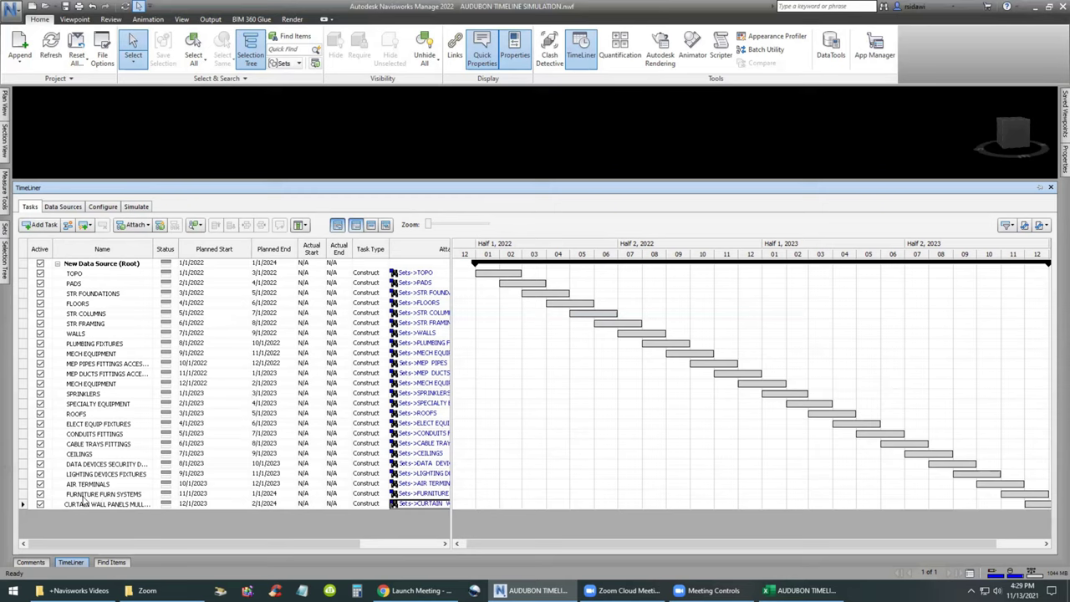
- Set the planned start to 11/1/2023 for the curtain wall task and 12/1/2023 for FURNITURE FURN SYSTEMS
{"action": "left_click", "coordinate": [196, 508]}
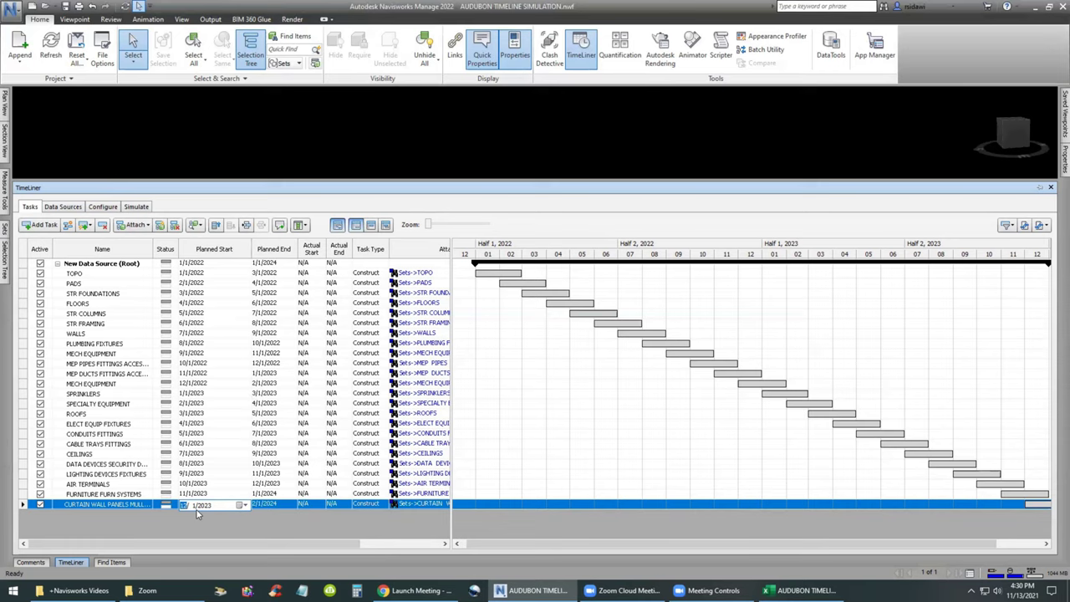
{"action": "left_click", "coordinate": [269, 507]}
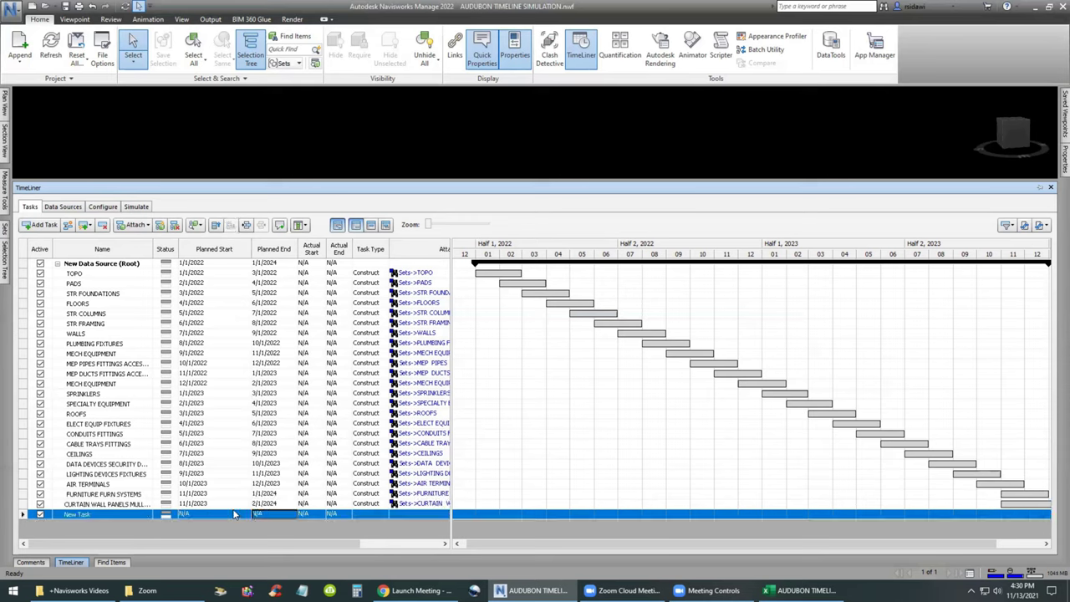
{"action": "left_click", "coordinate": [191, 495]}
{"action": "left_click", "coordinate": [191, 495]}
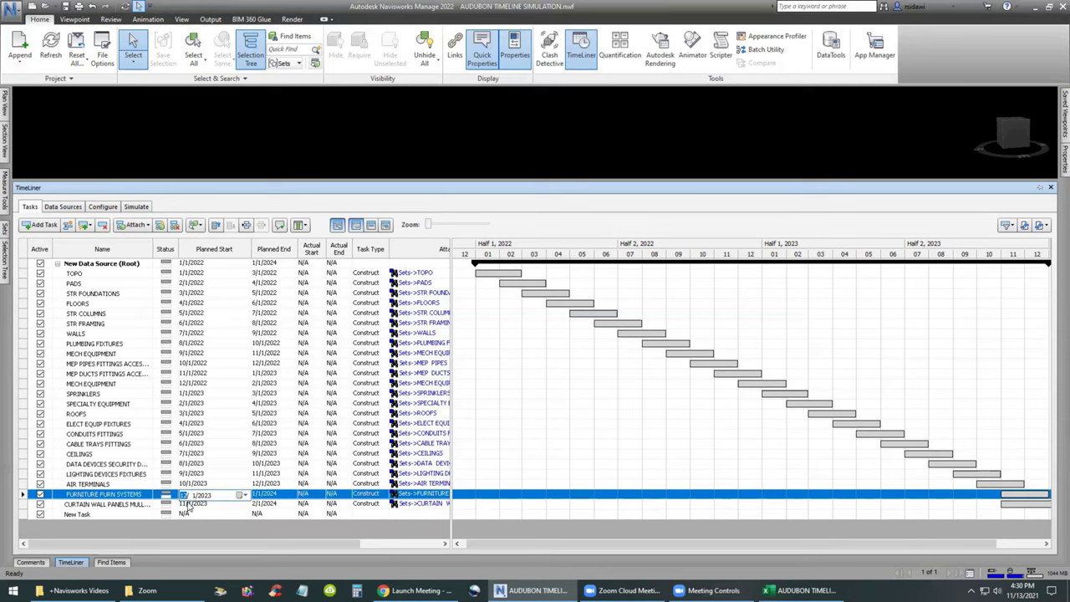
{"action": "left_click", "coordinate": [224, 504]}
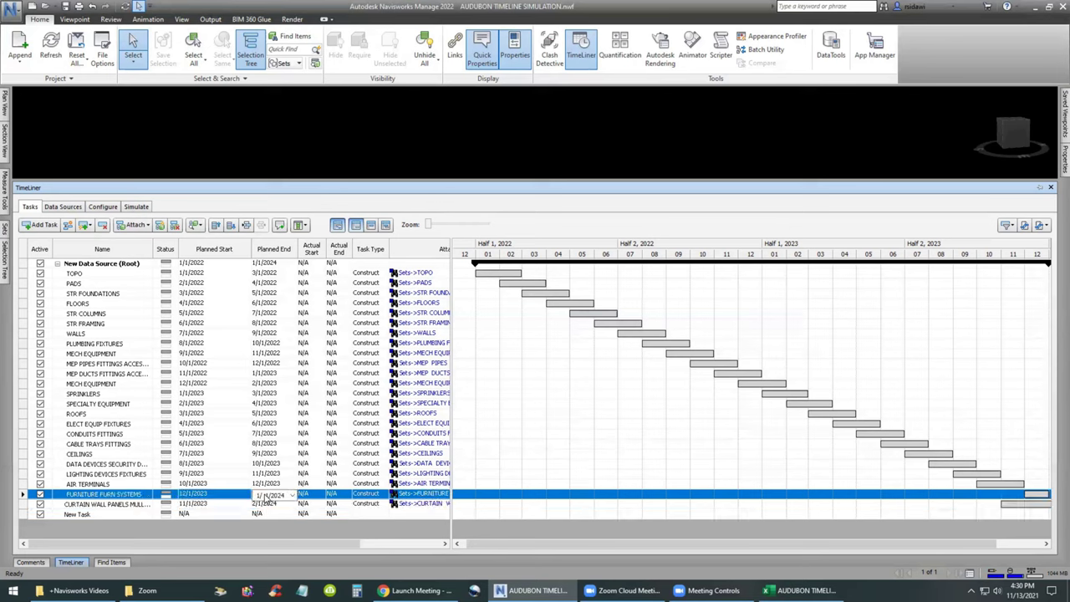
{"action": "left_click", "coordinate": [263, 496]}
{"action": "left_click", "coordinate": [262, 503]}
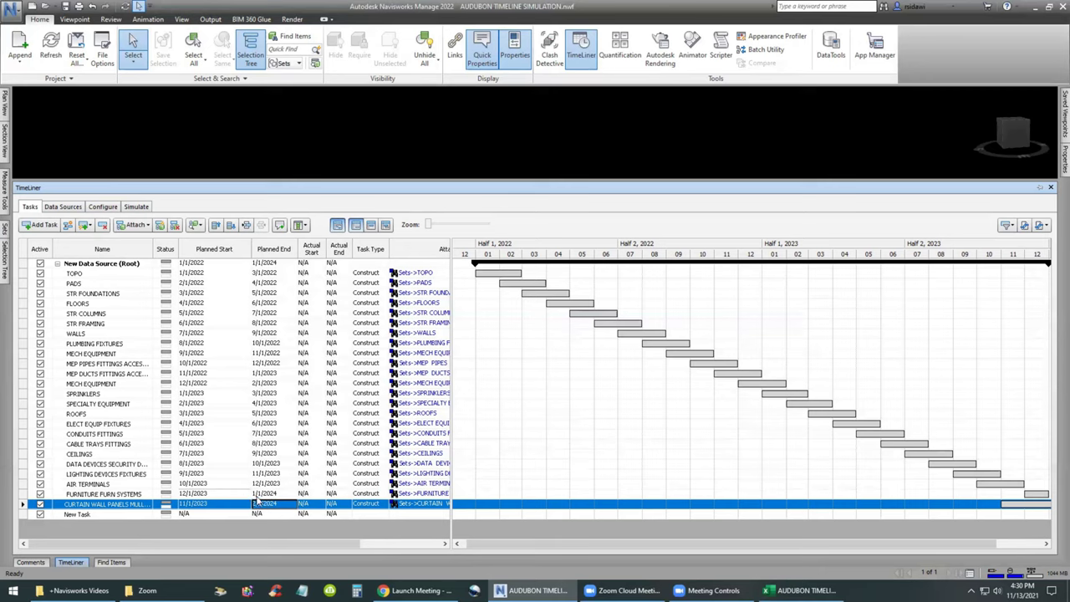
- Change the planned start of the CURTAIN WALL PANELS MULLIONS task to 1/1/2023
{"action": "left_click", "coordinate": [187, 506]}
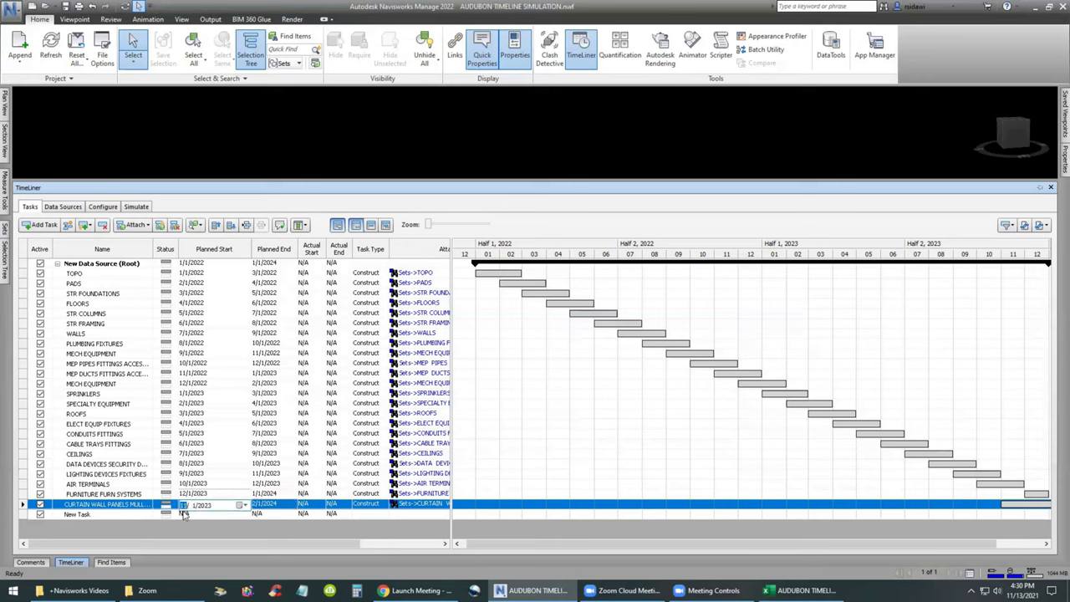
{"action": "key", "text": "Right"}
{"action": "key", "text": "Right"}
{"action": "key", "text": "Left"}
{"action": "key", "text": "Left"}
{"action": "left_click", "coordinate": [186, 511]}
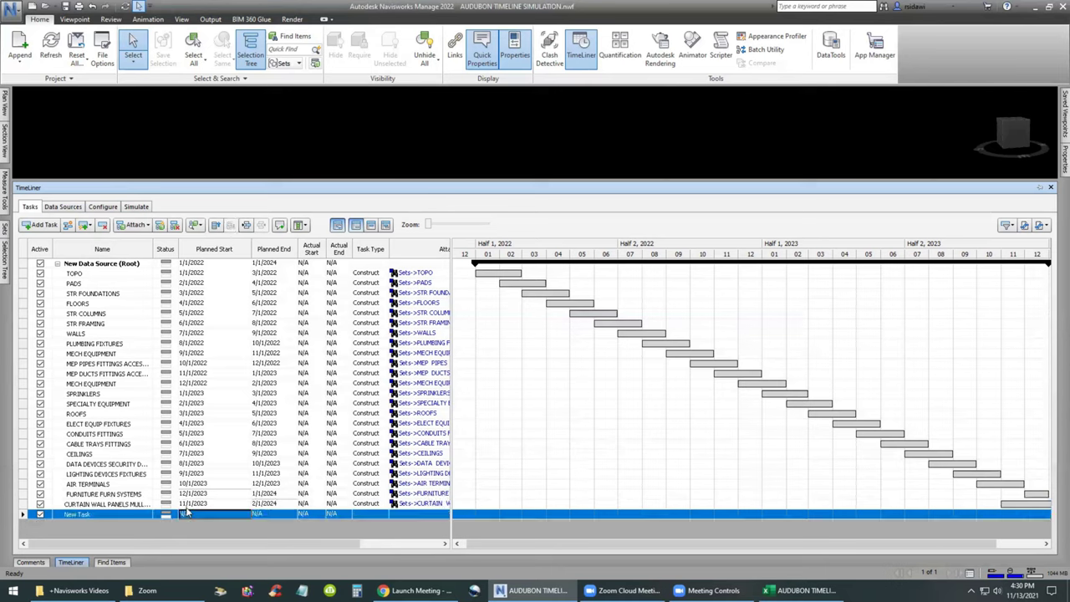
{"action": "left_click", "coordinate": [188, 506]}
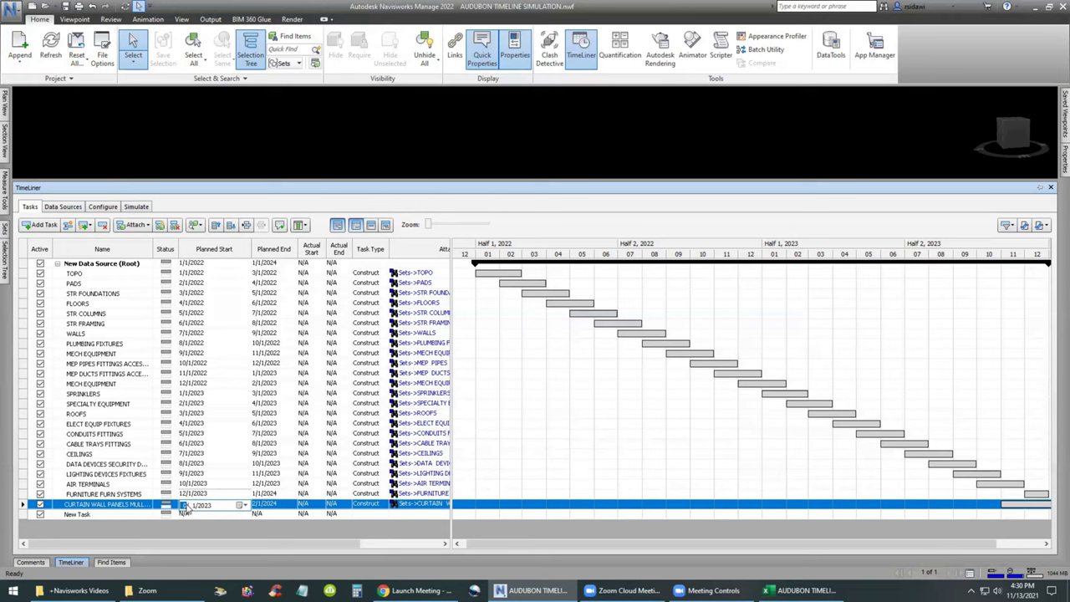
{"action": "left_click", "coordinate": [199, 514]}
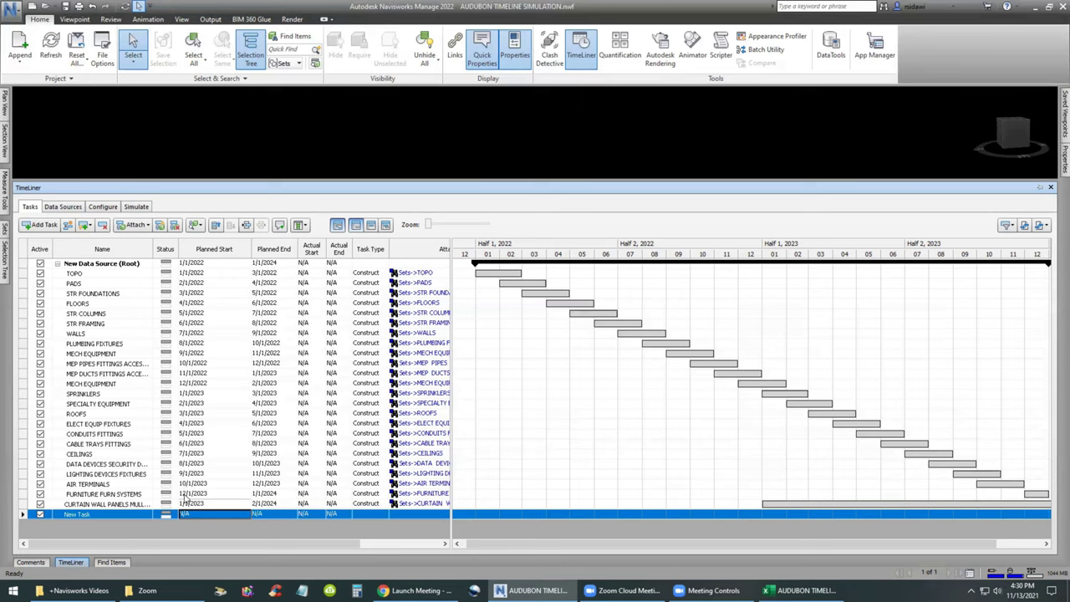
- Set the planned start to 11/1/2023 for FURNITURE FURN SYSTEMS and 12/1/2023 for CURTAIN WALL PANELS MULLIONS
{"action": "left_click", "coordinate": [186, 495]}
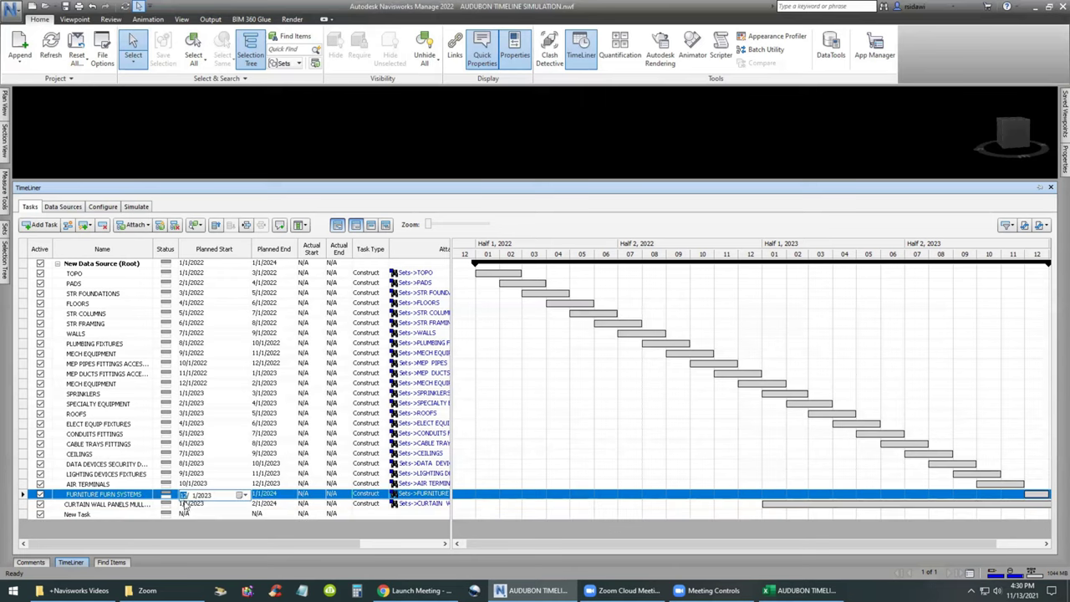
{"action": "left_click", "coordinate": [185, 504]}
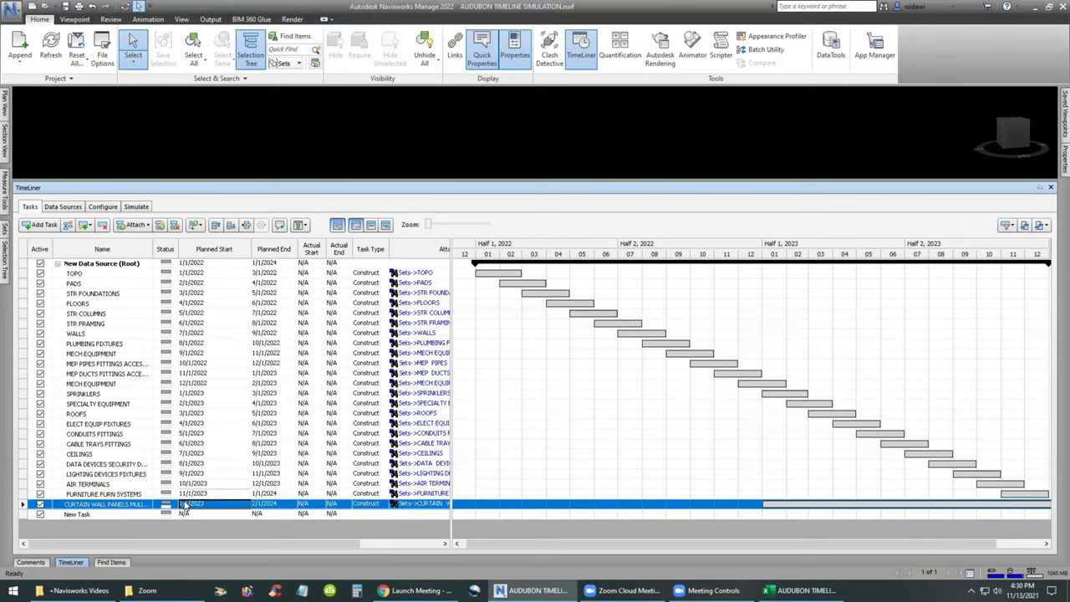
{"action": "left_click", "coordinate": [187, 506]}
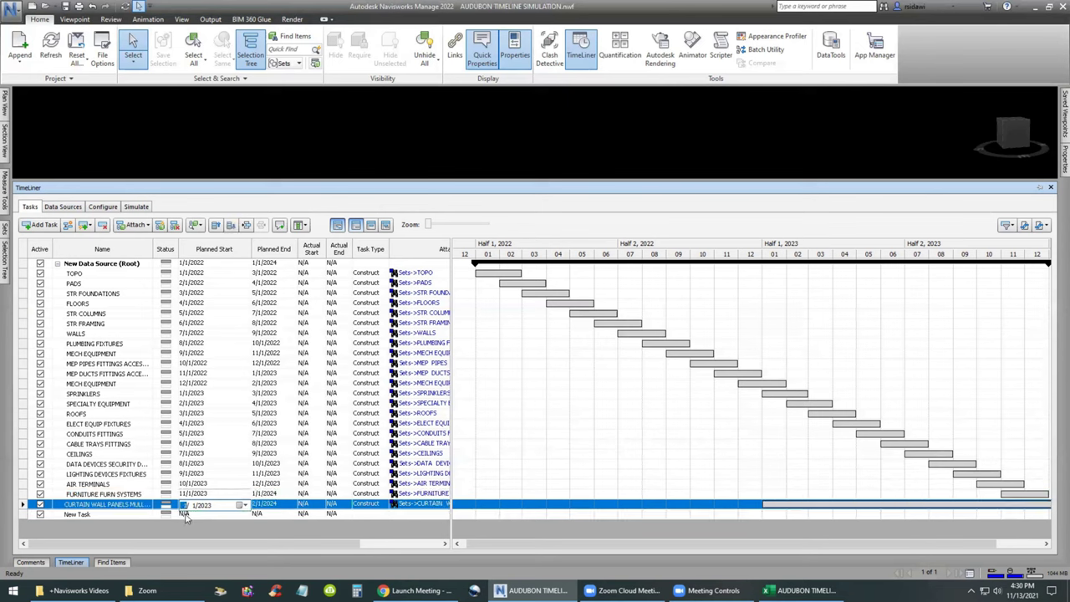
{"action": "left_click", "coordinate": [193, 513]}
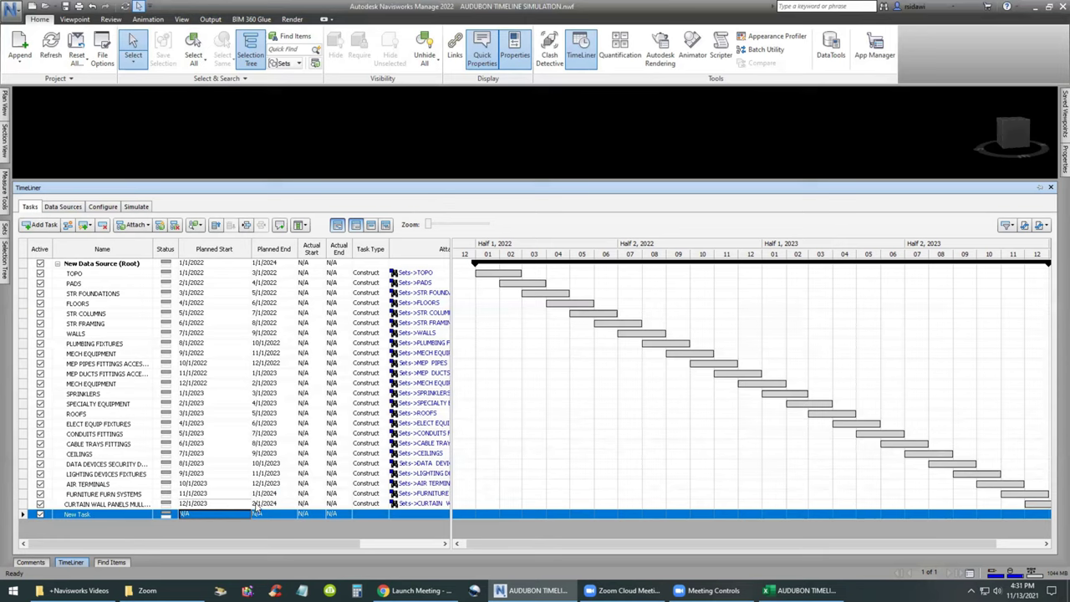
- Delete the blank extra task at the end of the schedule and save the file
{"action": "right_click", "coordinate": [158, 514]}
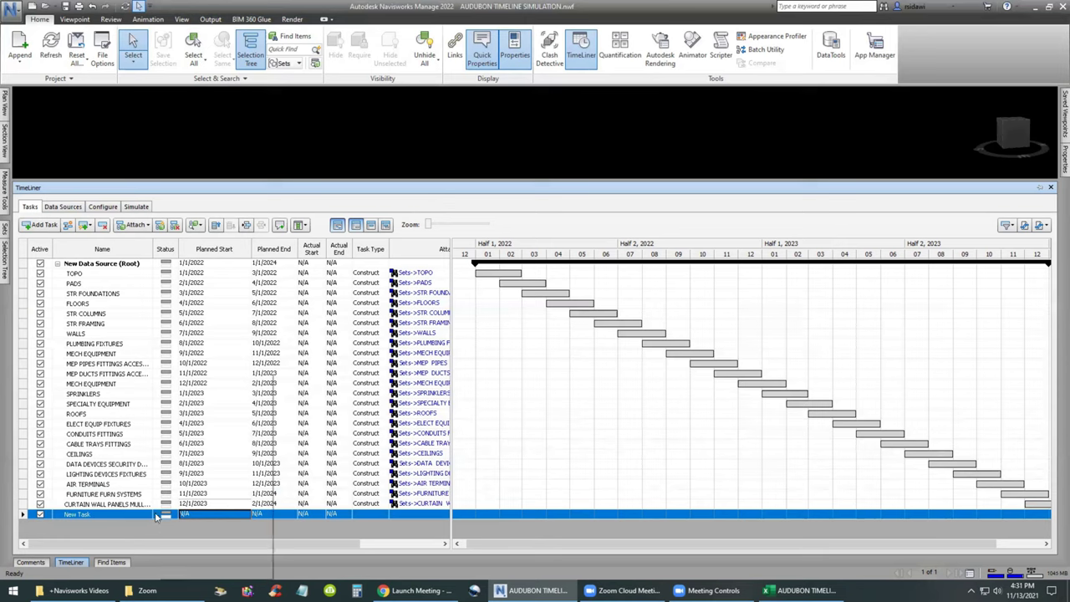
{"action": "left_click", "coordinate": [186, 539]}
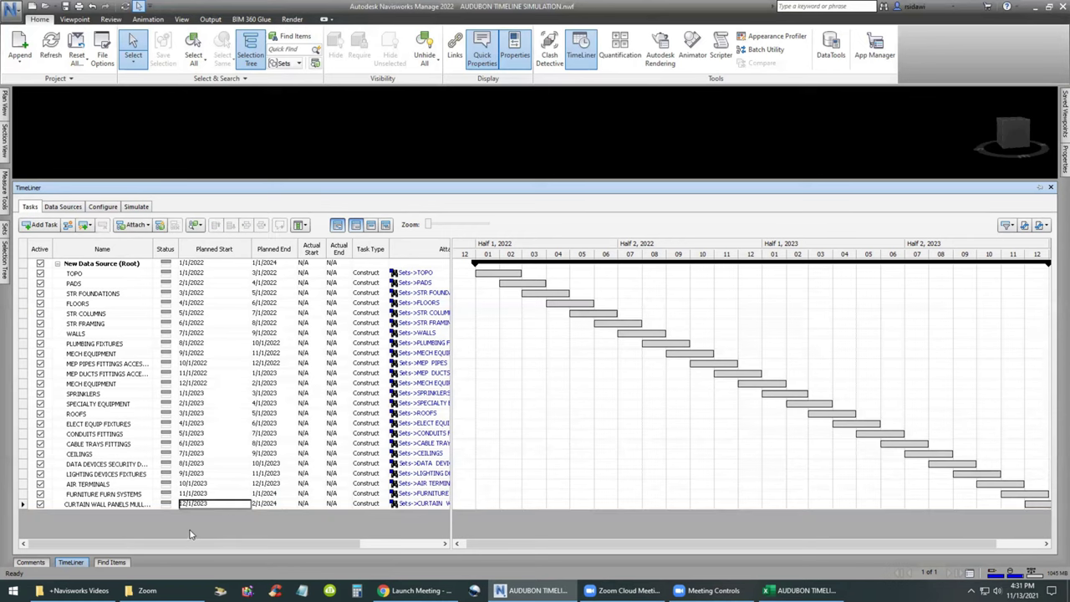
{"action": "left_click", "coordinate": [67, 7]}
- Switch to Excel to review the AUDUBON TIMELINE SCHEDULE spreadsheet, and close it
{"action": "left_click_drag", "start_coordinate": [352, 182], "coordinate": [352, 201]}
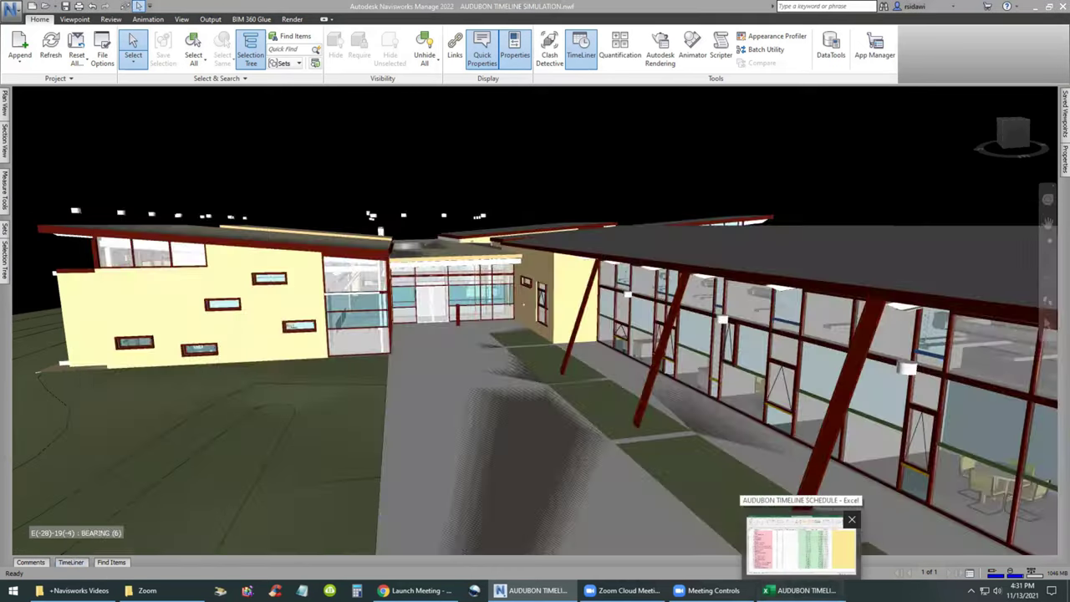
{"action": "left_click", "coordinate": [800, 590]}
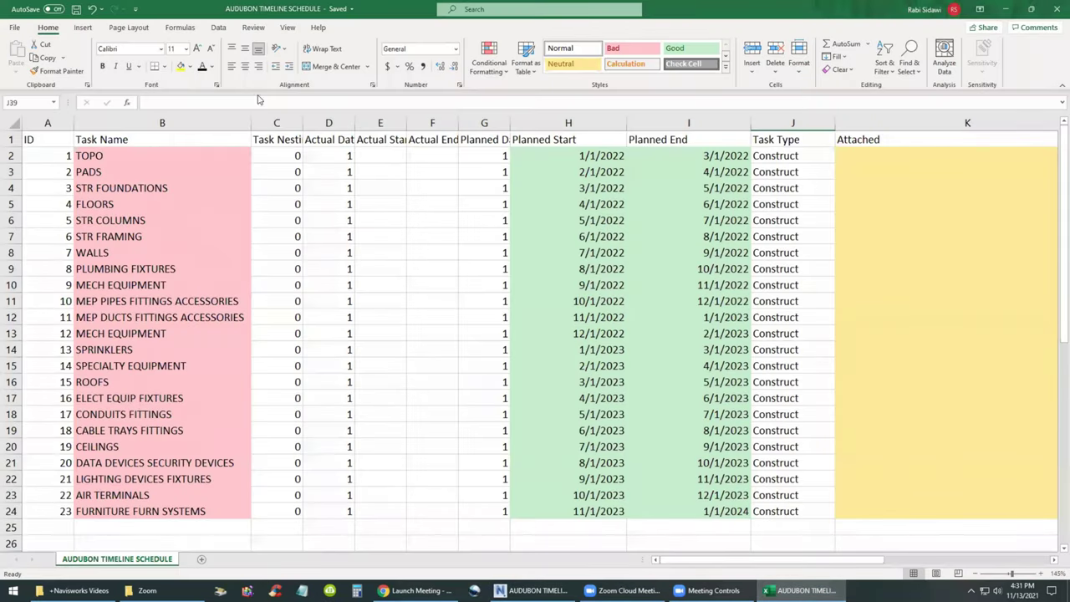
{"action": "left_click", "coordinate": [1055, 12]}
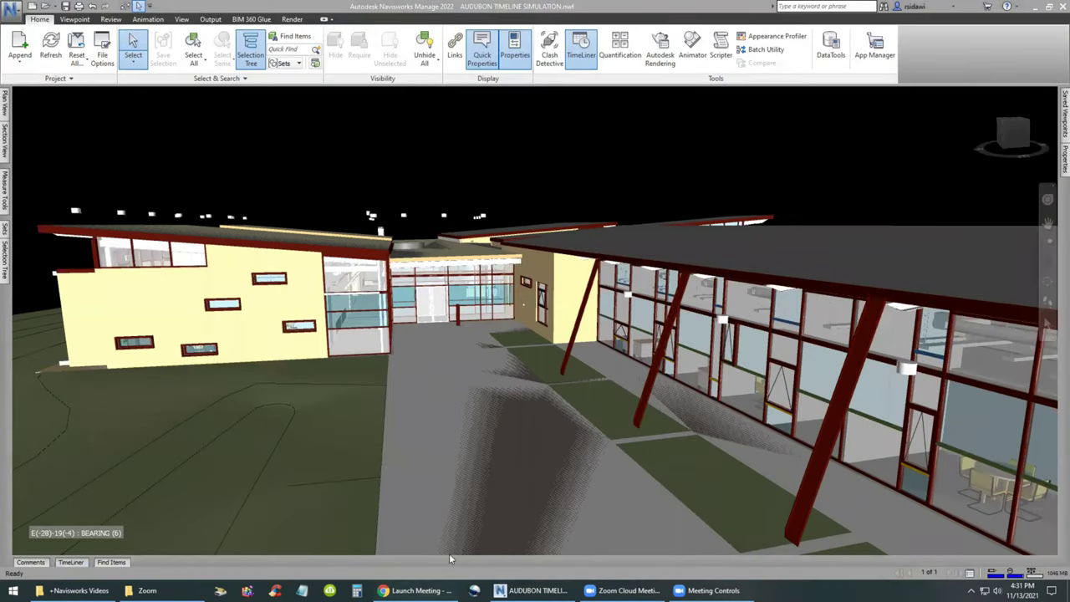
- Export the TimeLiner schedule as a CSV file named AUDUBON TIMELINE SCHEDULE 2 in the Audubon 2022 folder
{"action": "left_click", "coordinate": [583, 52]}
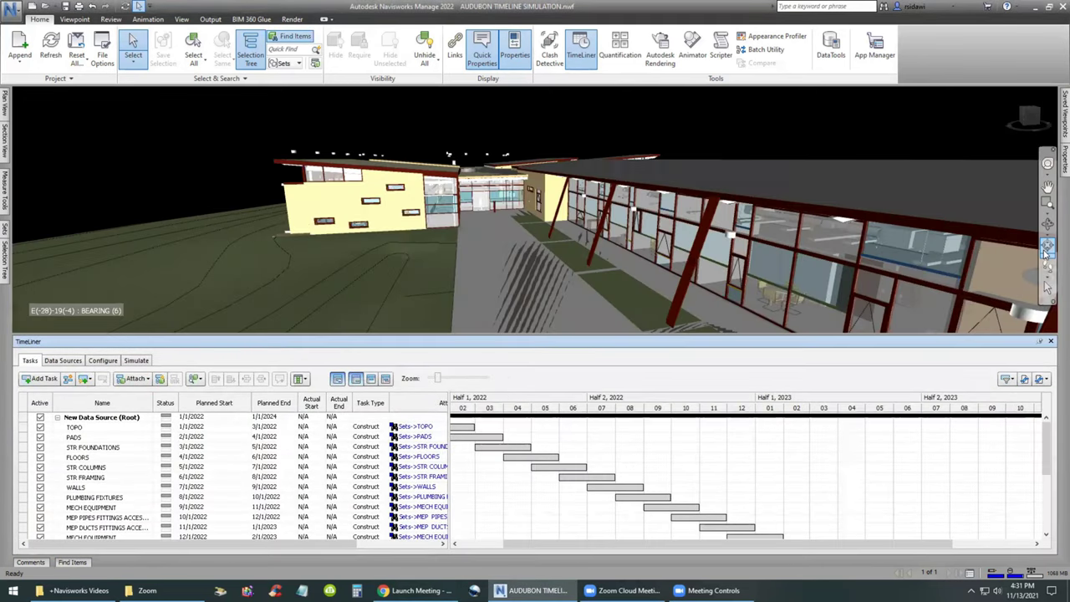
{"action": "left_click", "coordinate": [1042, 379]}
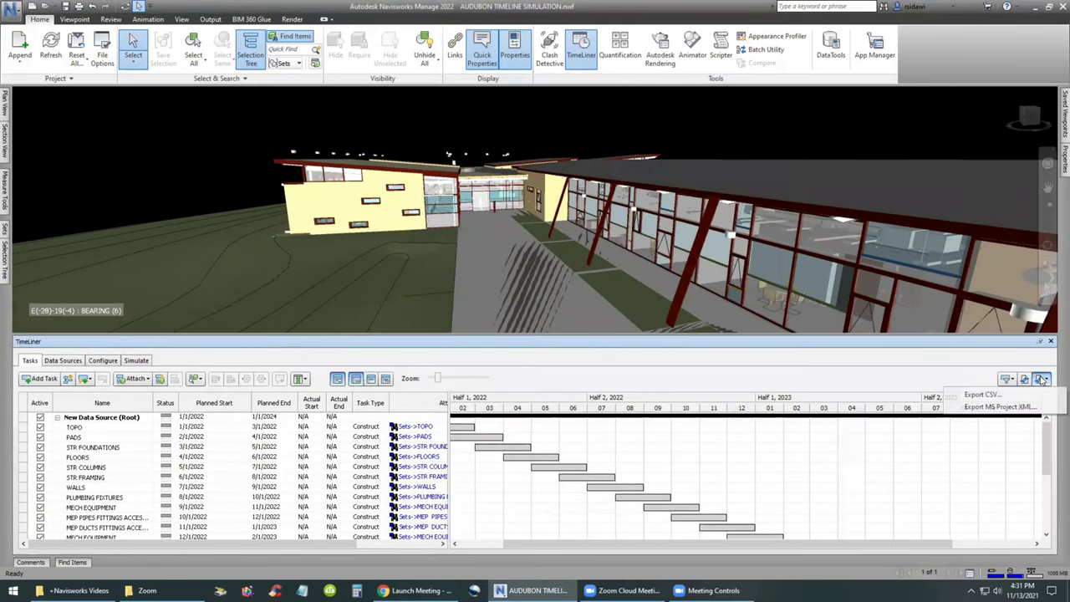
{"action": "left_click", "coordinate": [982, 393]}
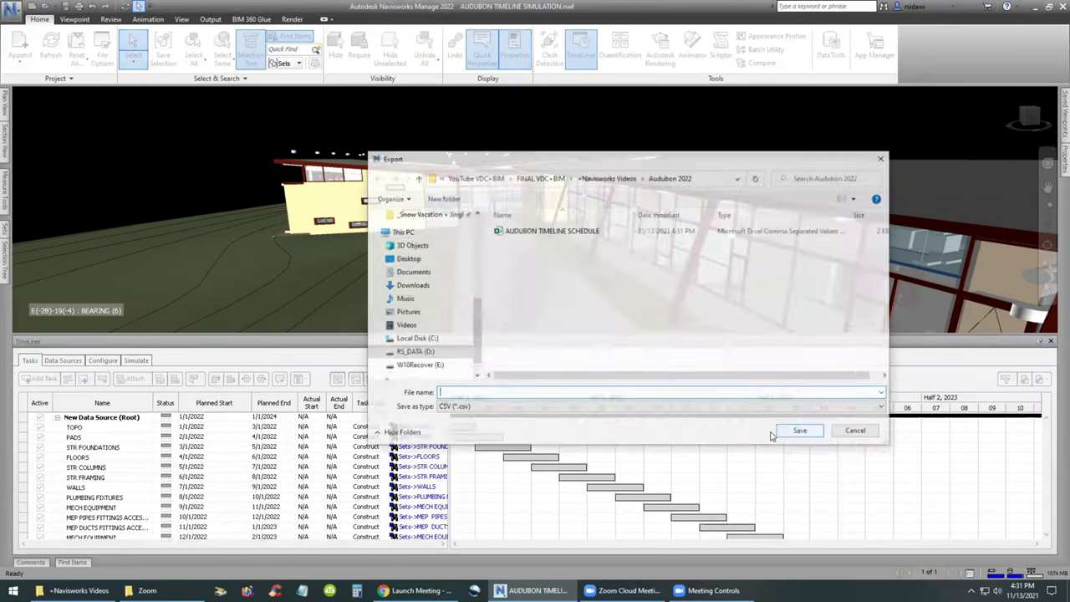
{"action": "left_click", "coordinate": [547, 230]}
{"action": "left_click", "coordinate": [552, 392]}
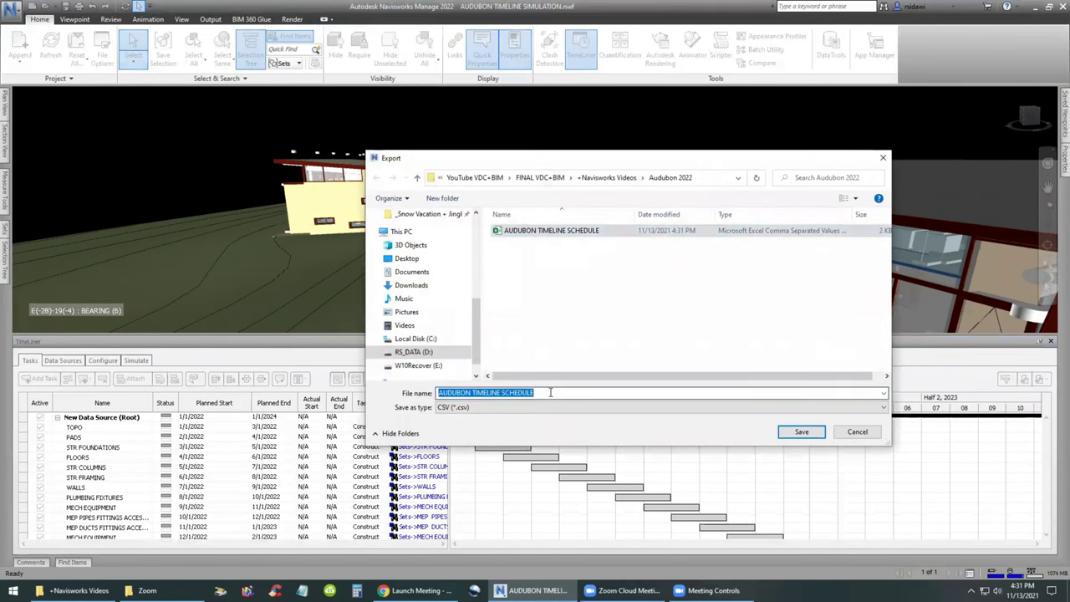
{"action": "left_click", "coordinate": [560, 392]}
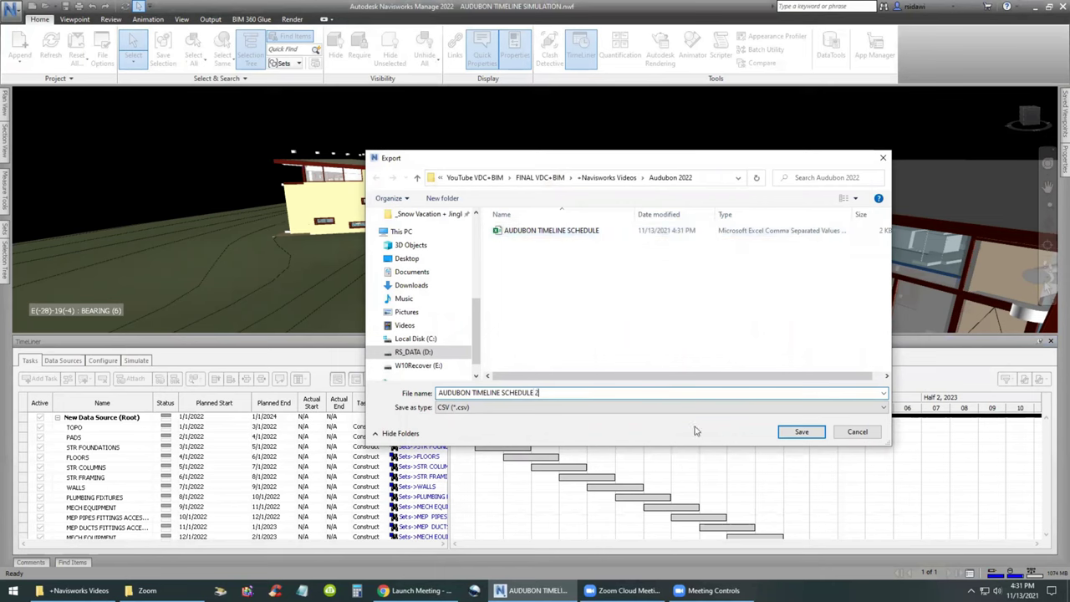
{"action": "left_click", "coordinate": [800, 431]}
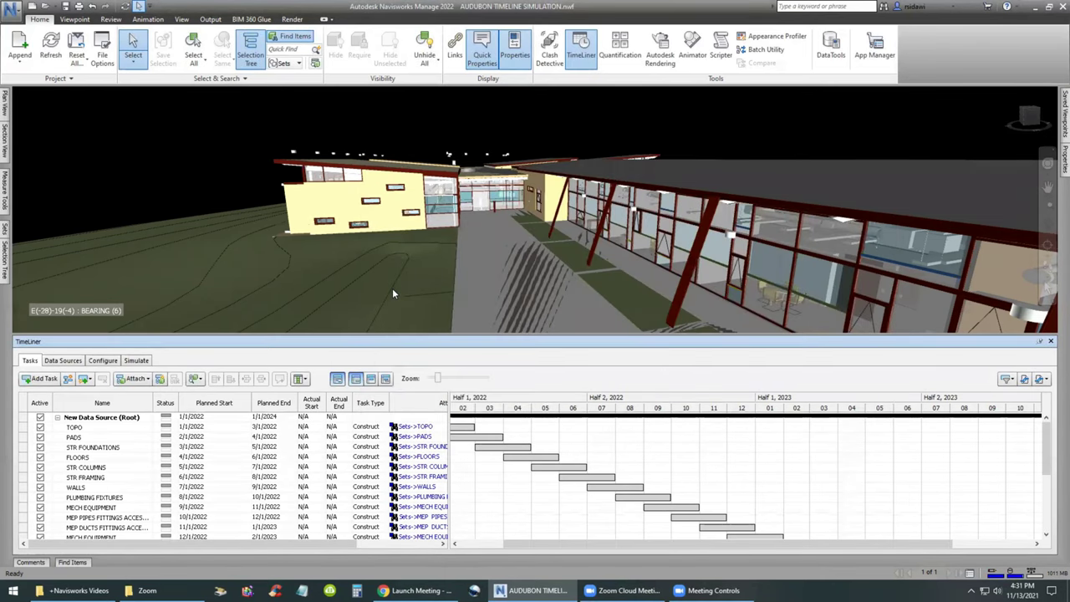
- Play the construction simulation from its start in a taller TimeLiner window, and move it to the end
{"action": "left_click", "coordinate": [137, 361]}
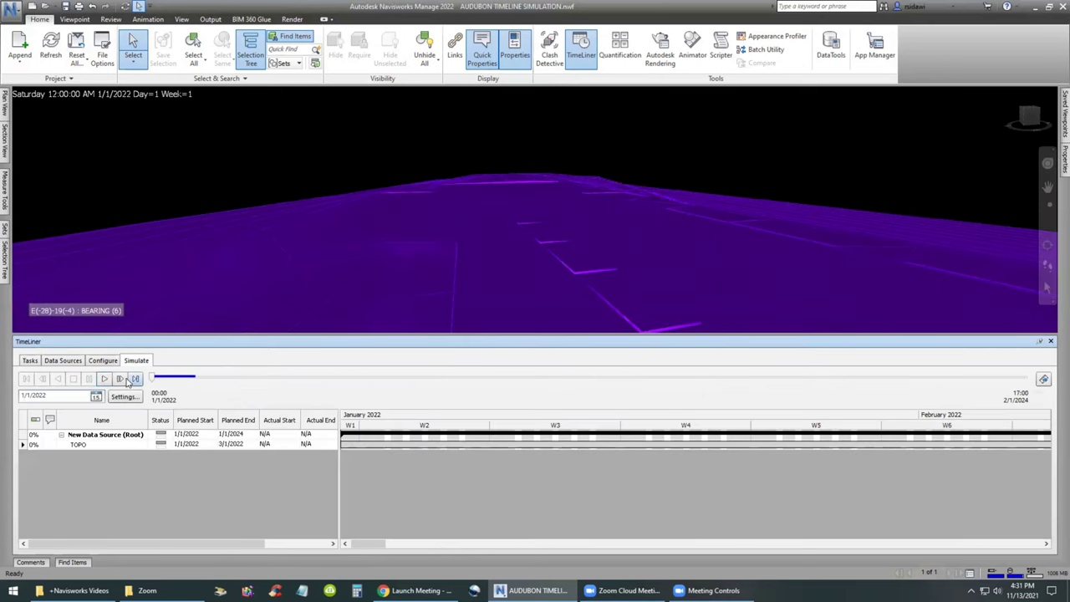
{"action": "left_click", "coordinate": [103, 378]}
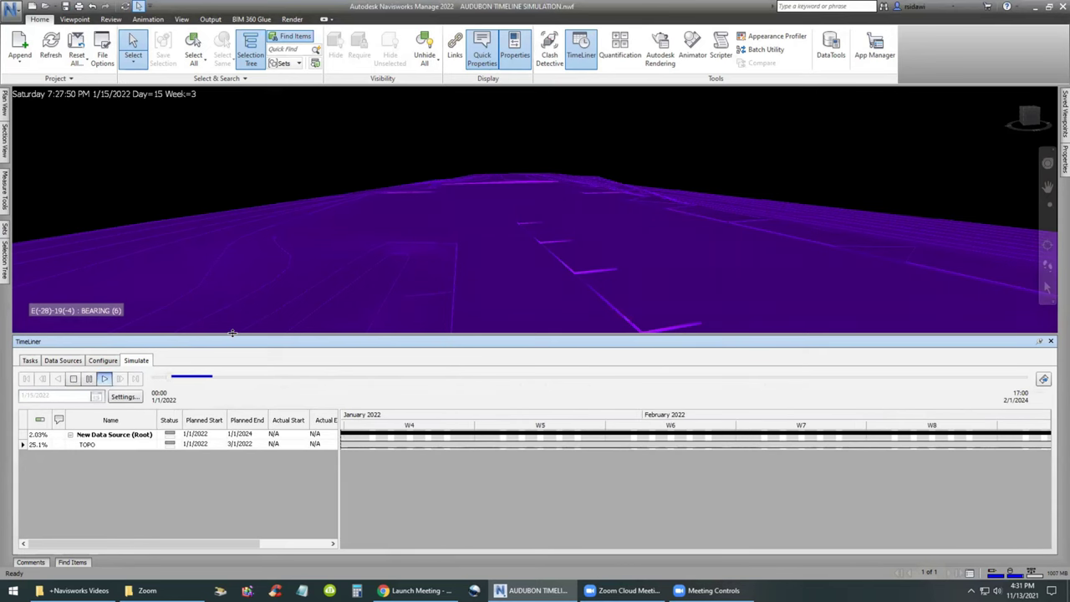
{"action": "left_click_drag", "start_coordinate": [232, 333], "coordinate": [227, 290]}
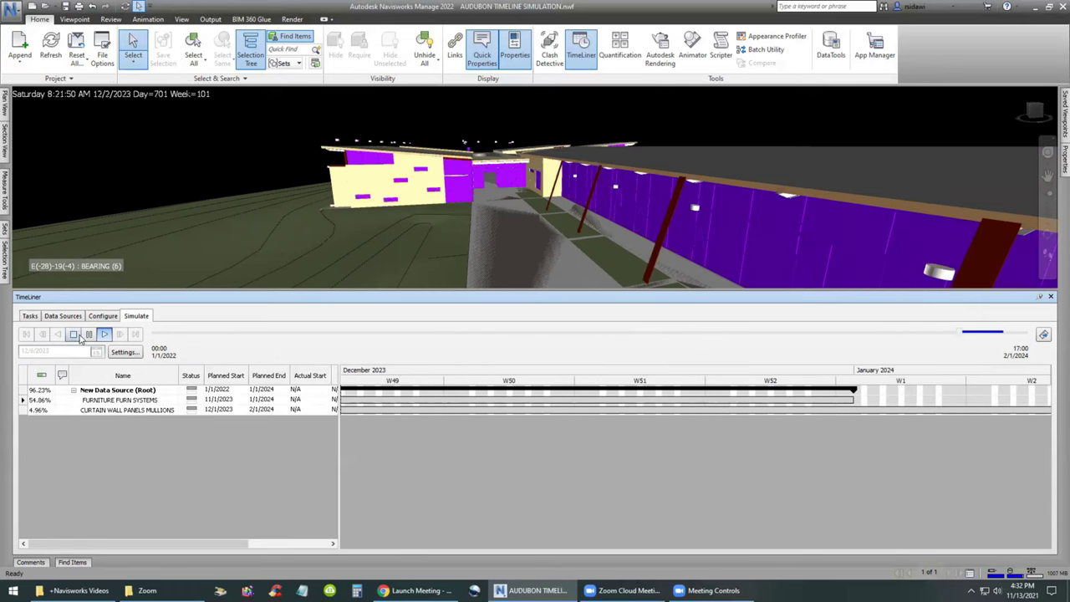
{"action": "left_click", "coordinate": [27, 334]}
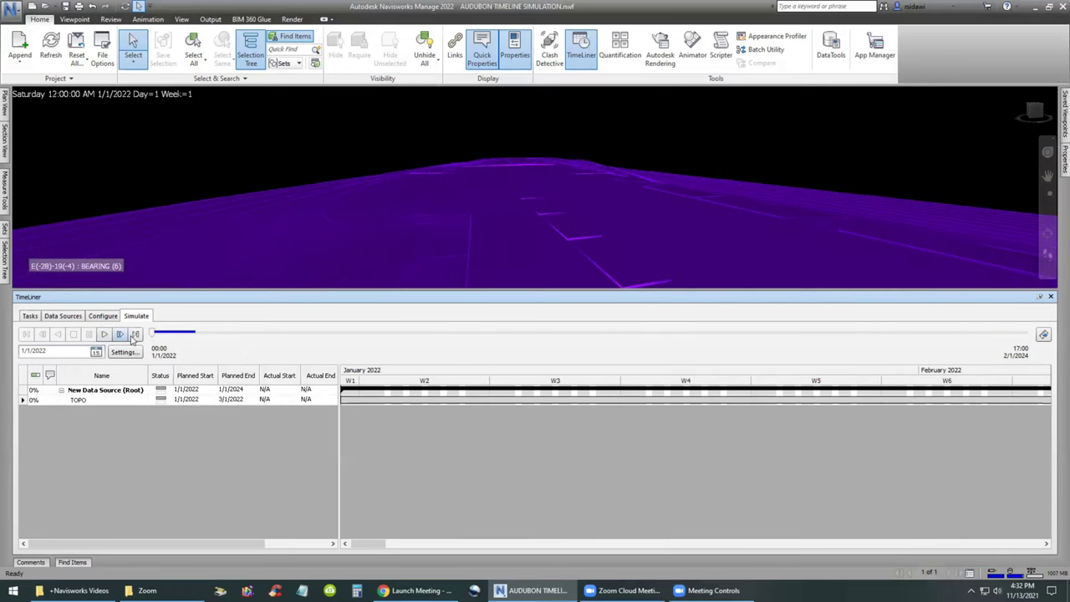
{"action": "left_click", "coordinate": [27, 334]}
{"action": "left_click", "coordinate": [136, 334]}
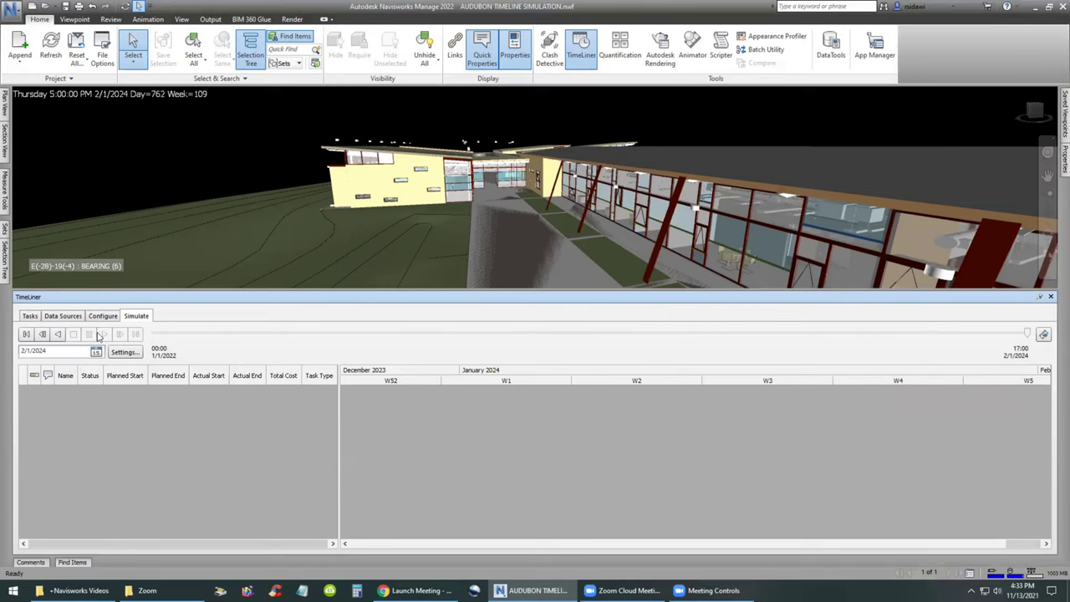
- Set the planned end of the WALLS task to 9/1/2023 in the TimeLiner task list
{"action": "left_click", "coordinate": [29, 316]}
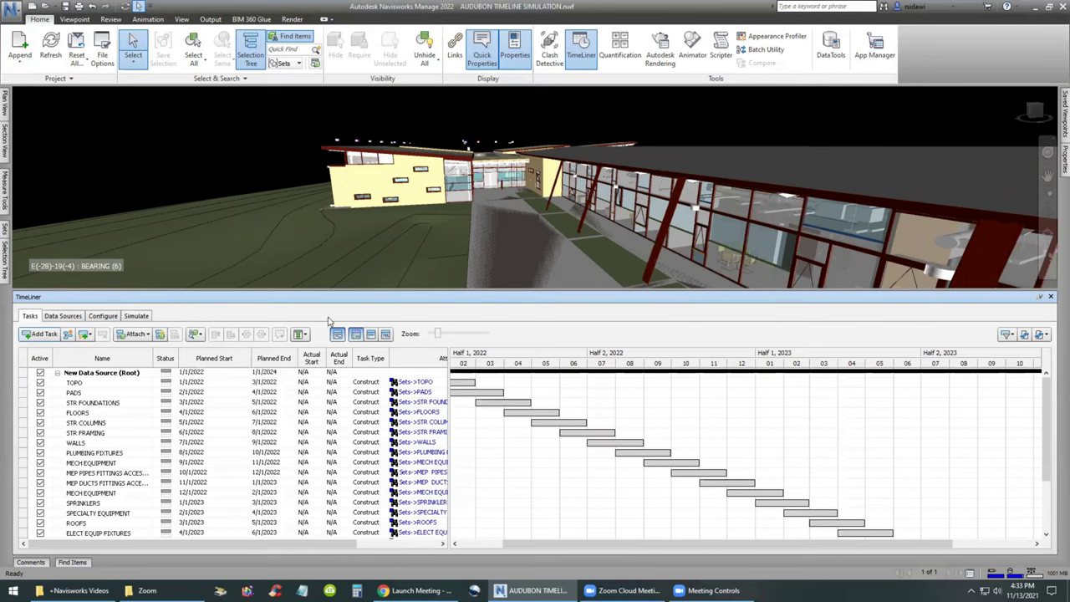
{"action": "left_click_drag", "start_coordinate": [337, 291], "coordinate": [338, 199]}
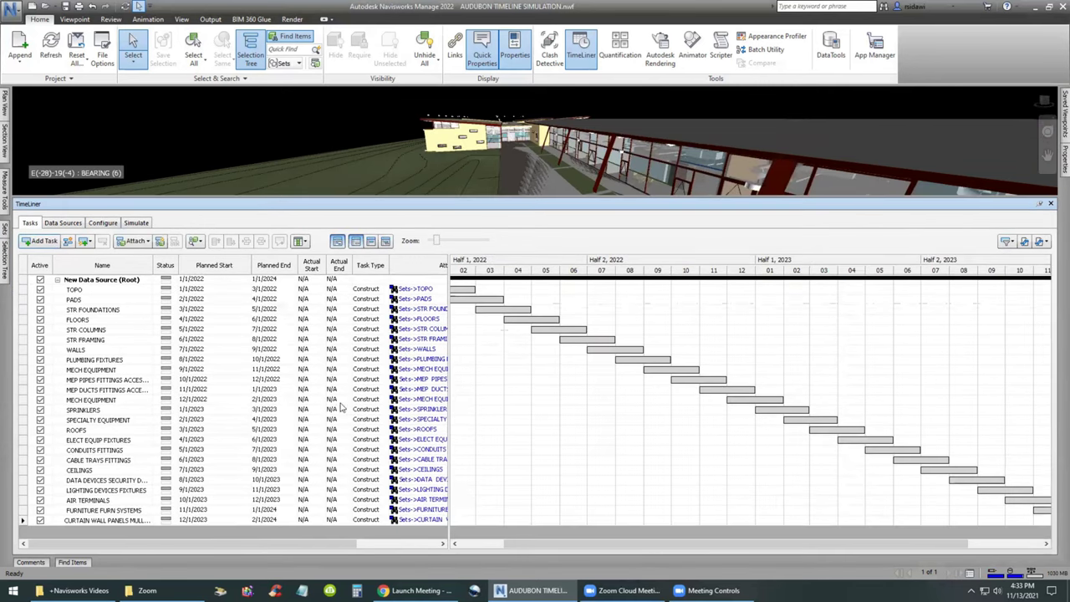
{"action": "left_click_drag", "start_coordinate": [321, 195], "coordinate": [329, 145]}
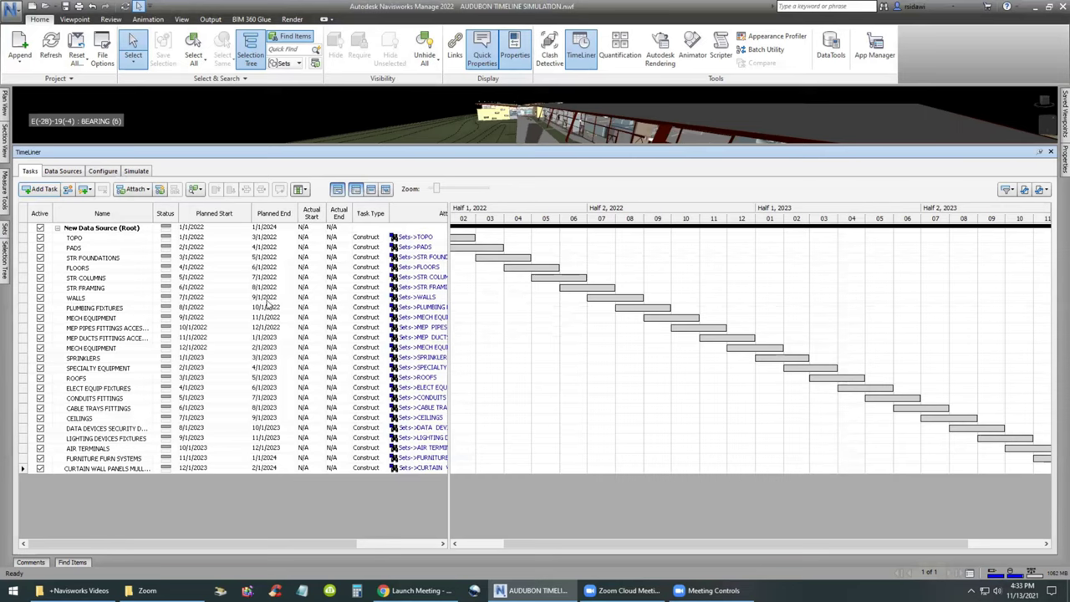
{"action": "key", "text": "ctrl"}
{"action": "left_click", "coordinate": [267, 299]}
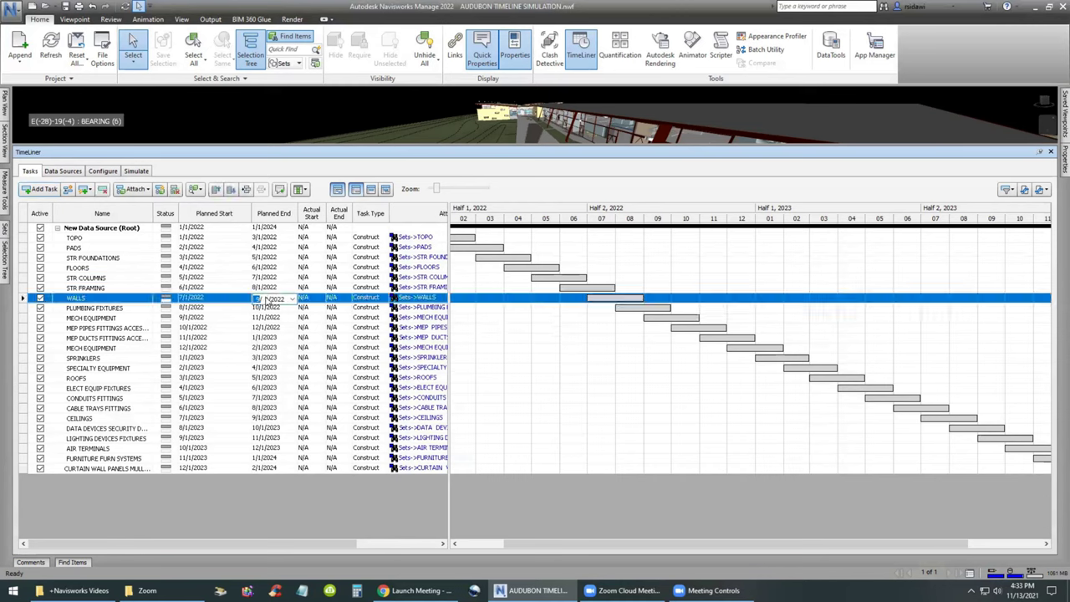
{"action": "type", "text": "9"}
{"action": "left_click", "coordinate": [283, 303]}
{"action": "type", "text": "202"}
{"action": "type", "text": "4"}
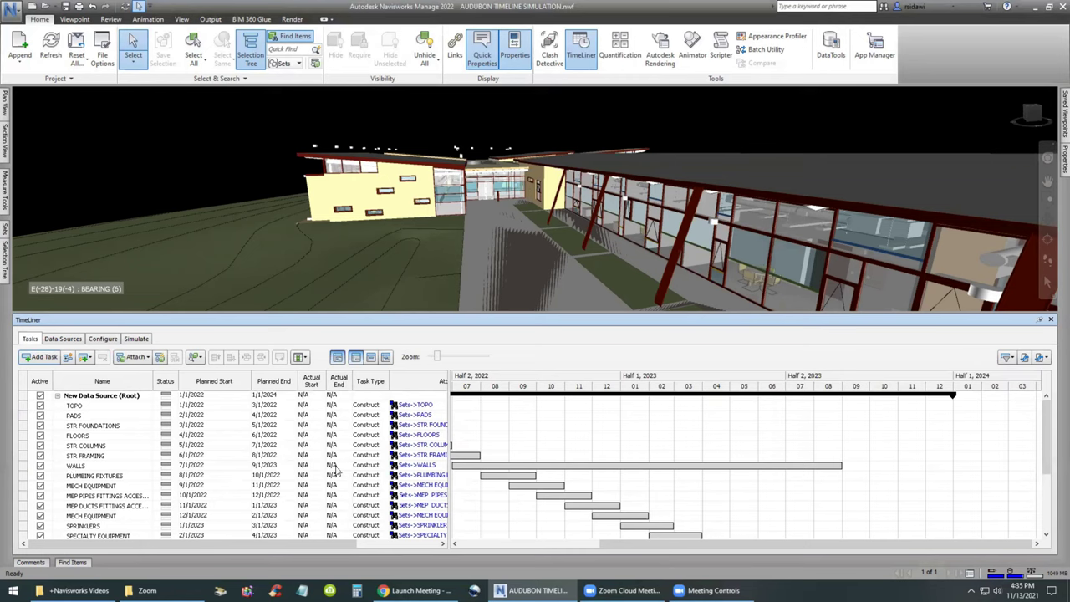
- Change the task type of the WALLS task to Temporary in the TimeLiner task list
{"action": "left_click", "coordinate": [374, 466]}
{"action": "left_click", "coordinate": [380, 466]}
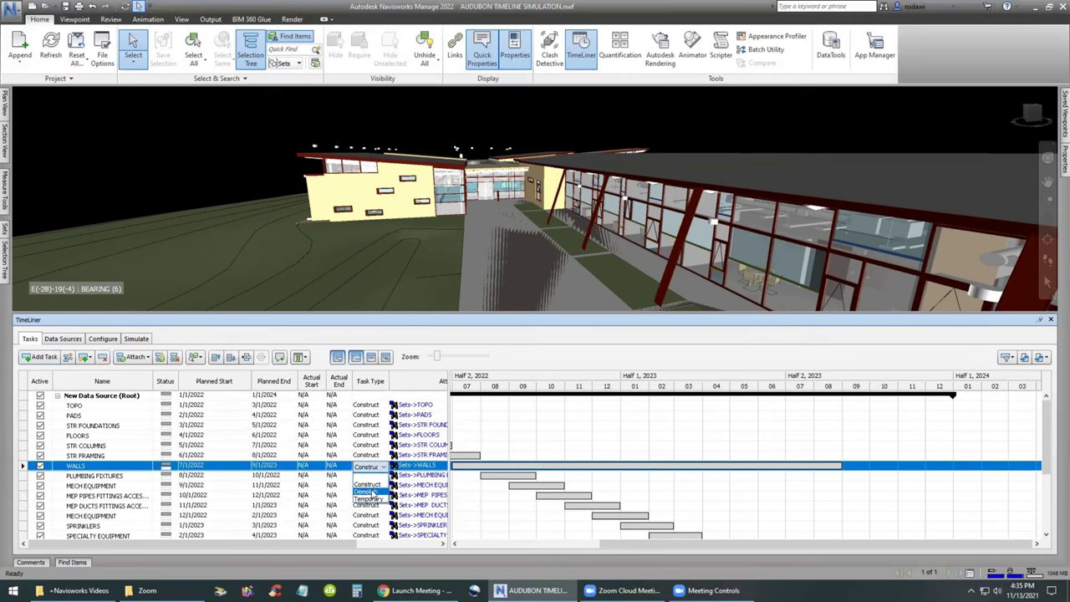
{"action": "left_click", "coordinate": [372, 493]}
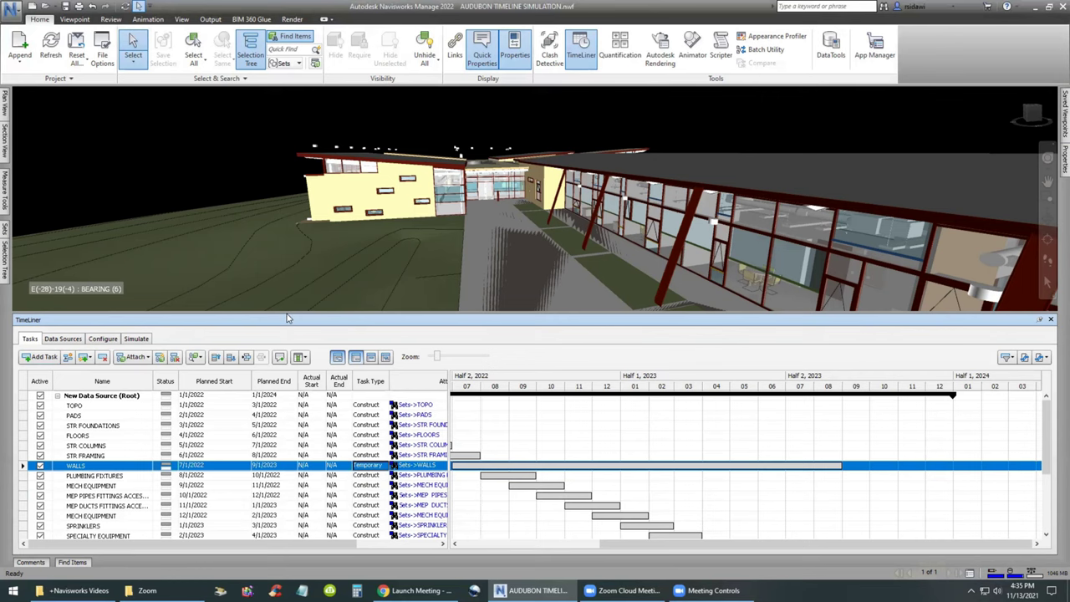
- Reduce the height of the TimeLiner window to enlarge the model view, and play the construction simulation
{"action": "left_click_drag", "start_coordinate": [287, 318], "coordinate": [281, 348]}
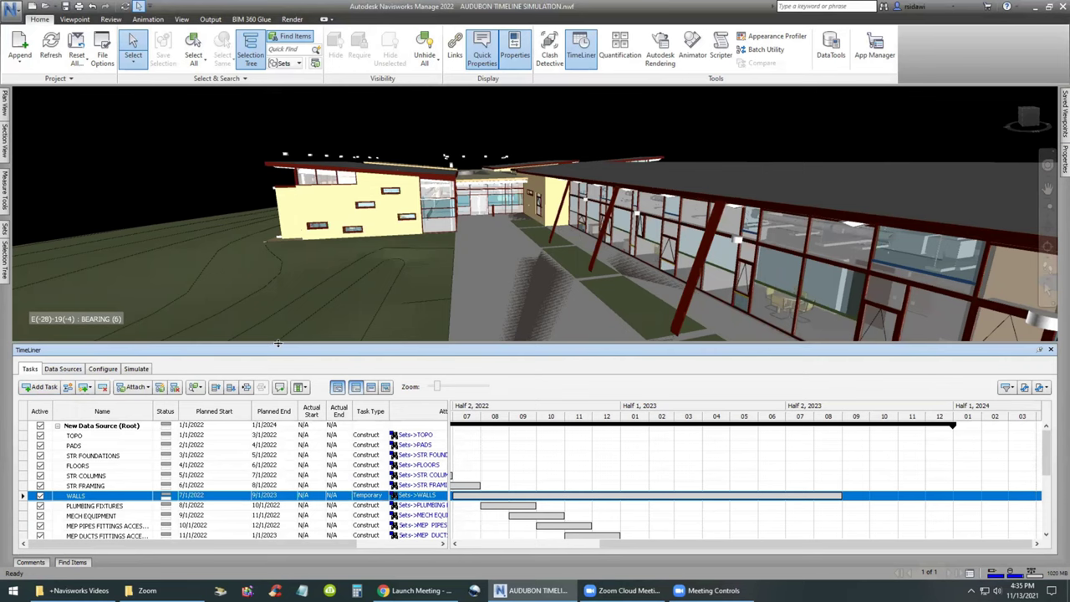
{"action": "left_click_drag", "start_coordinate": [281, 348], "coordinate": [274, 393]}
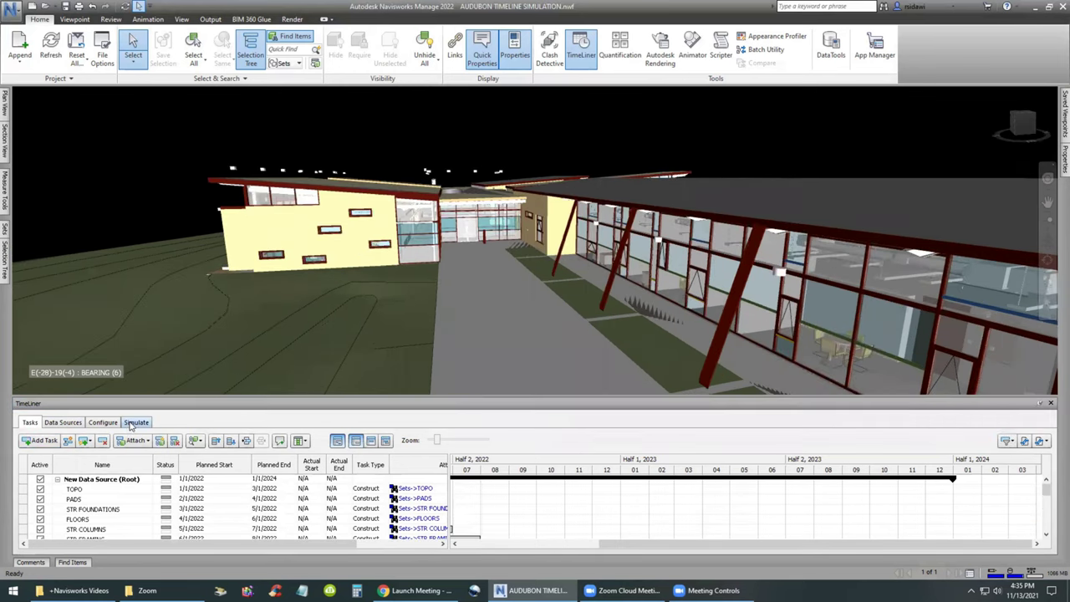
{"action": "left_click", "coordinate": [137, 422]}
{"action": "left_click", "coordinate": [104, 440]}
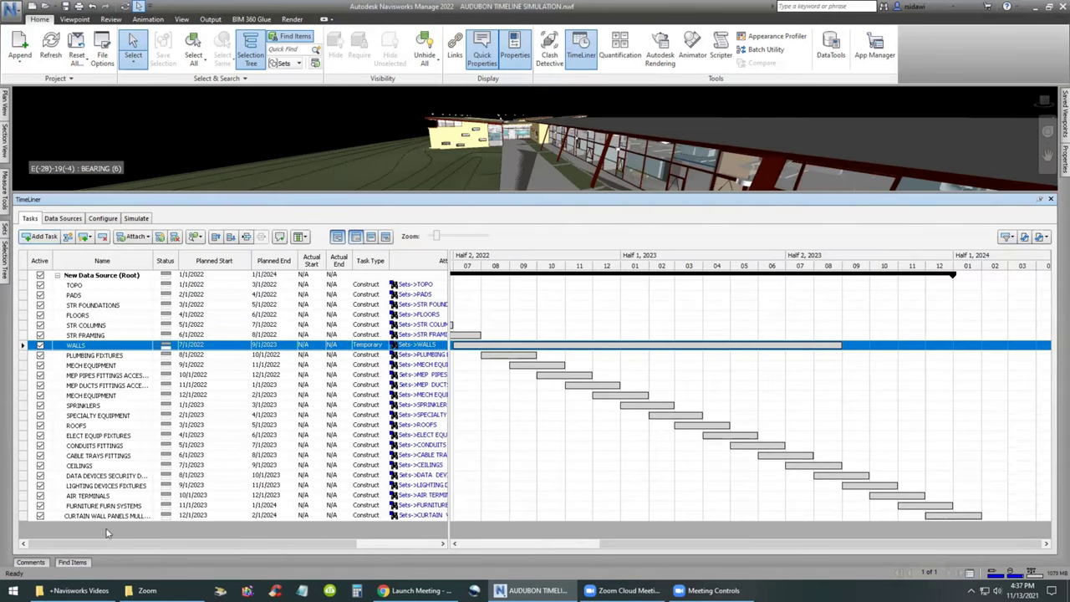
- Add a task named WALLS COMPLETE below the curtain wall task, and delete the extra blank task after it
{"action": "left_click", "coordinate": [104, 516]}
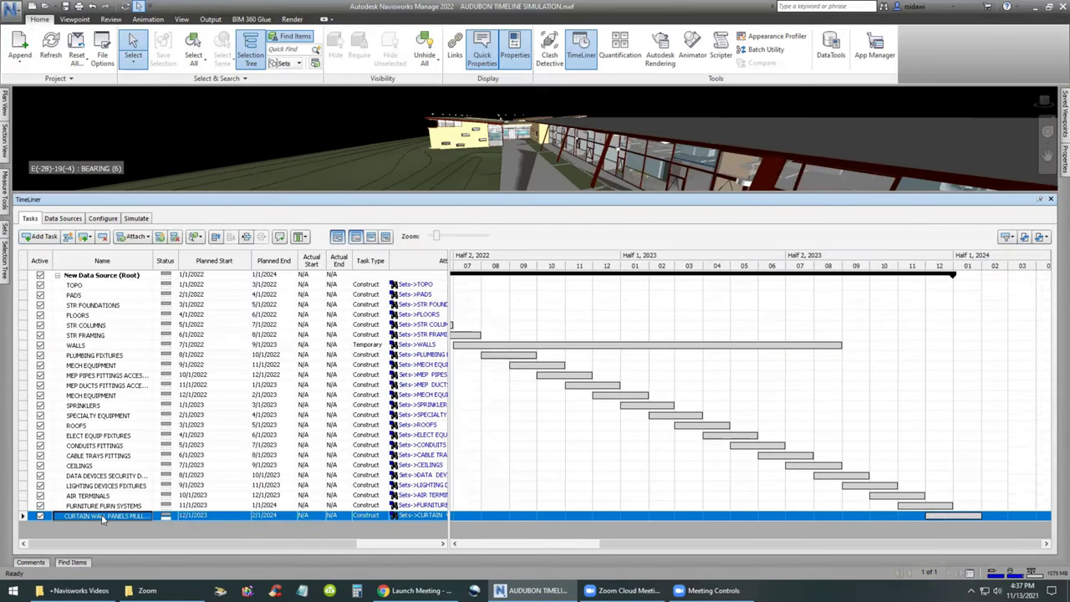
{"action": "left_click", "coordinate": [34, 239]}
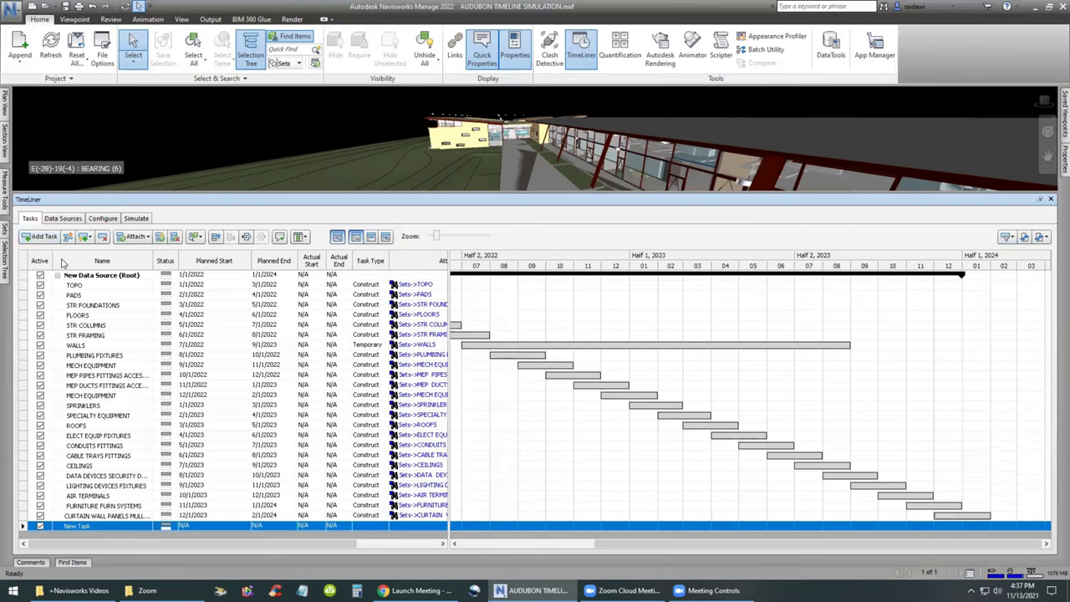
{"action": "left_click", "coordinate": [107, 527]}
{"action": "type", "text": "W"}
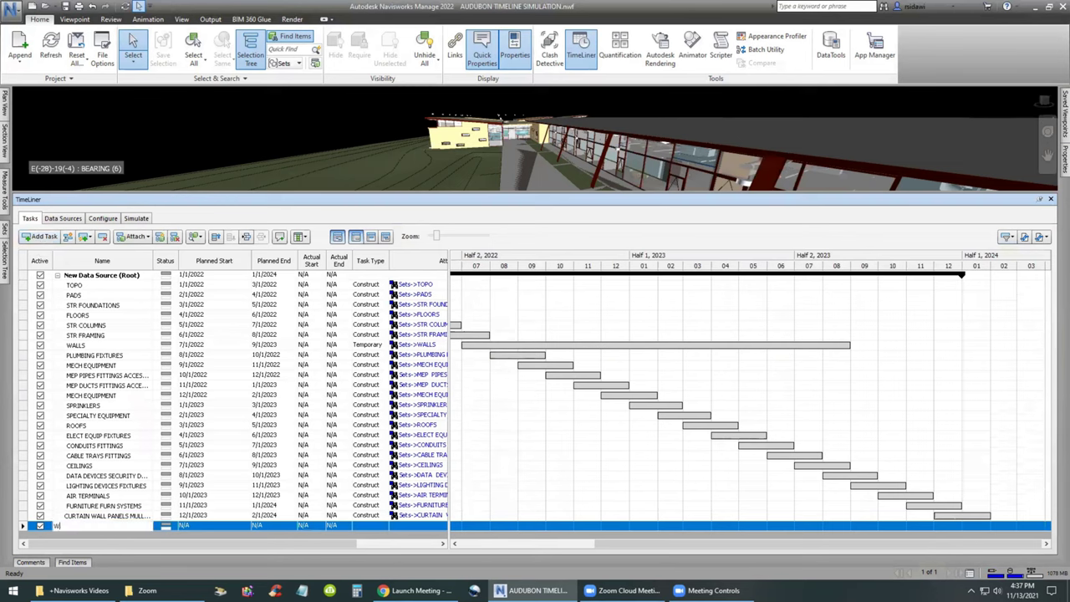
{"action": "type", "text": "ALLS COMPLETE"}
{"action": "key", "text": "Return"}
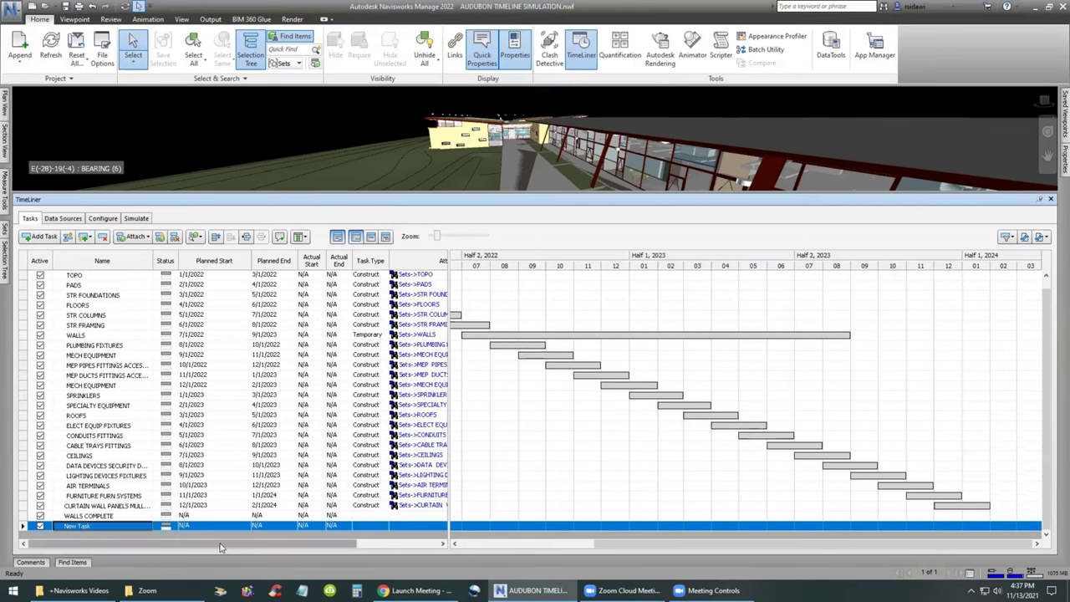
{"action": "right_click", "coordinate": [197, 527]}
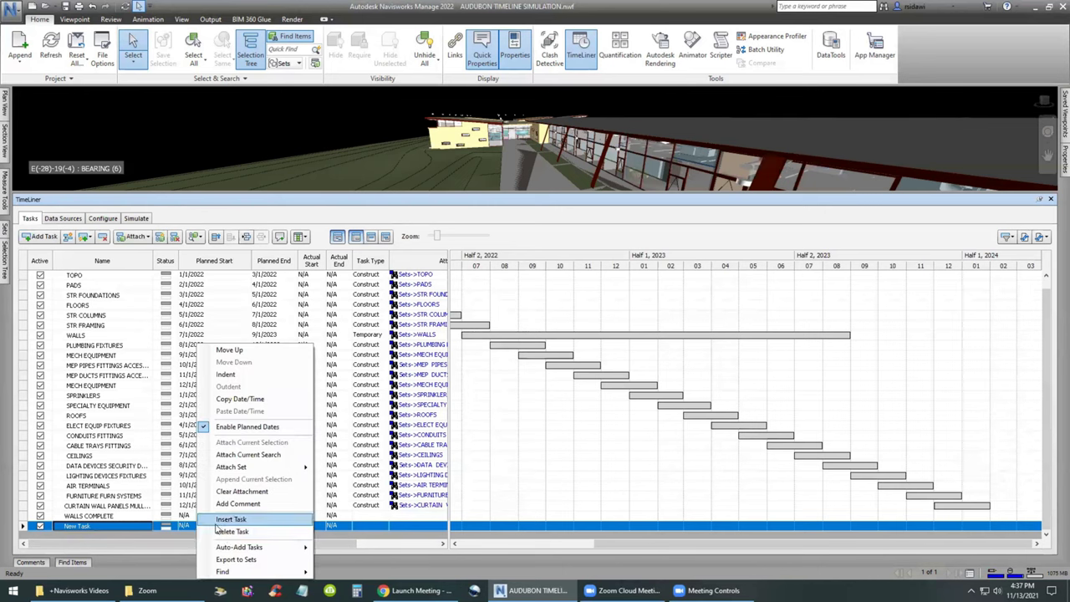
{"action": "left_click", "coordinate": [217, 530]}
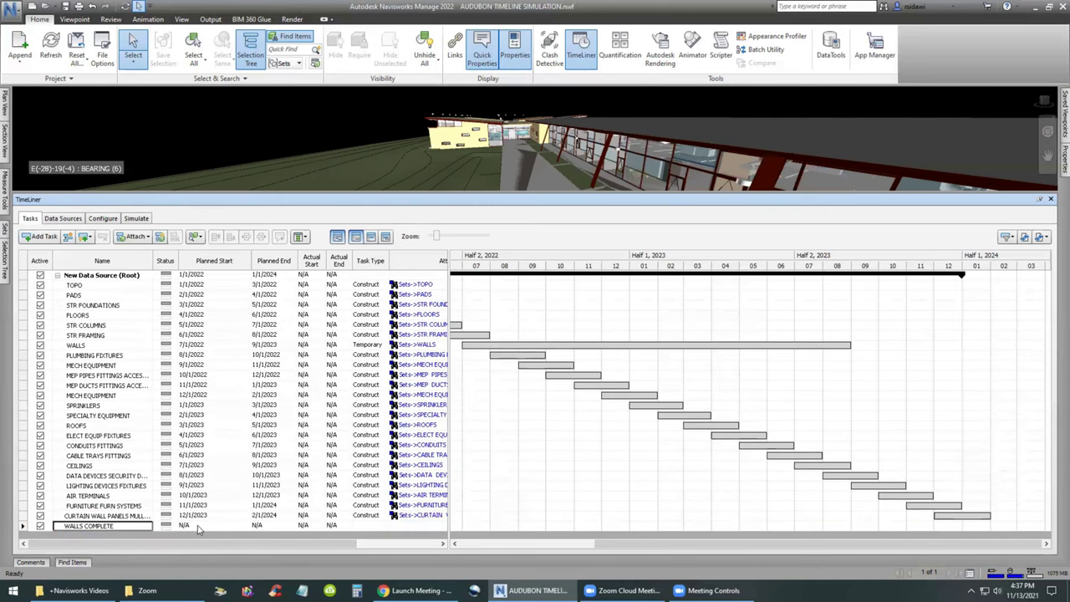
- Set the planned start of the WALLS COMPLETE task to 12/1/2023, and delete the extra blank task below it
{"action": "left_click", "coordinate": [198, 526]}
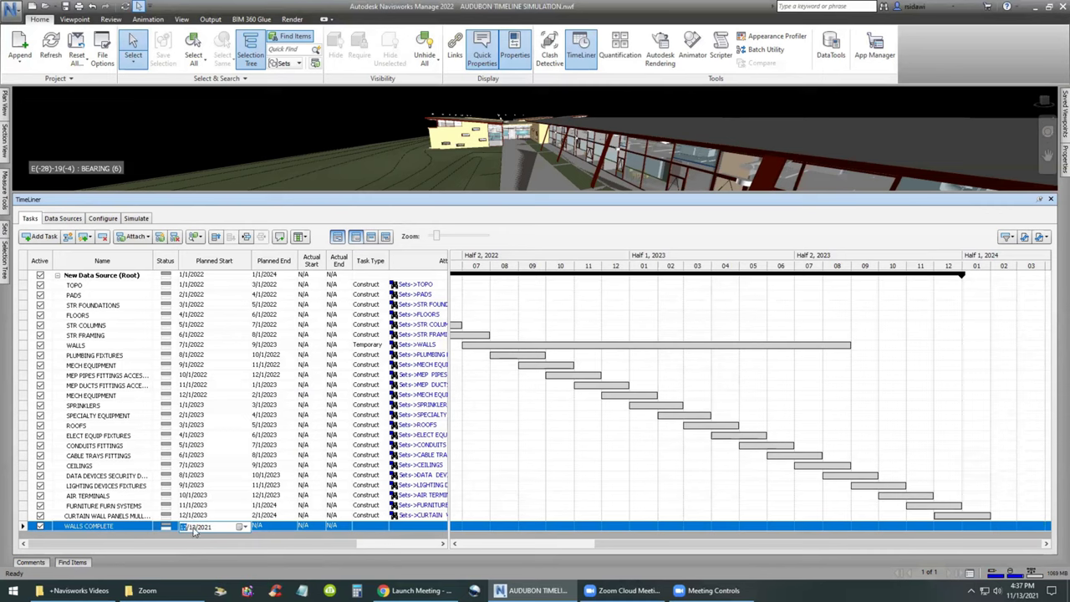
{"action": "type", "text": "12"}
{"action": "type", "text": "01"}
{"action": "type", "text": "2022"}
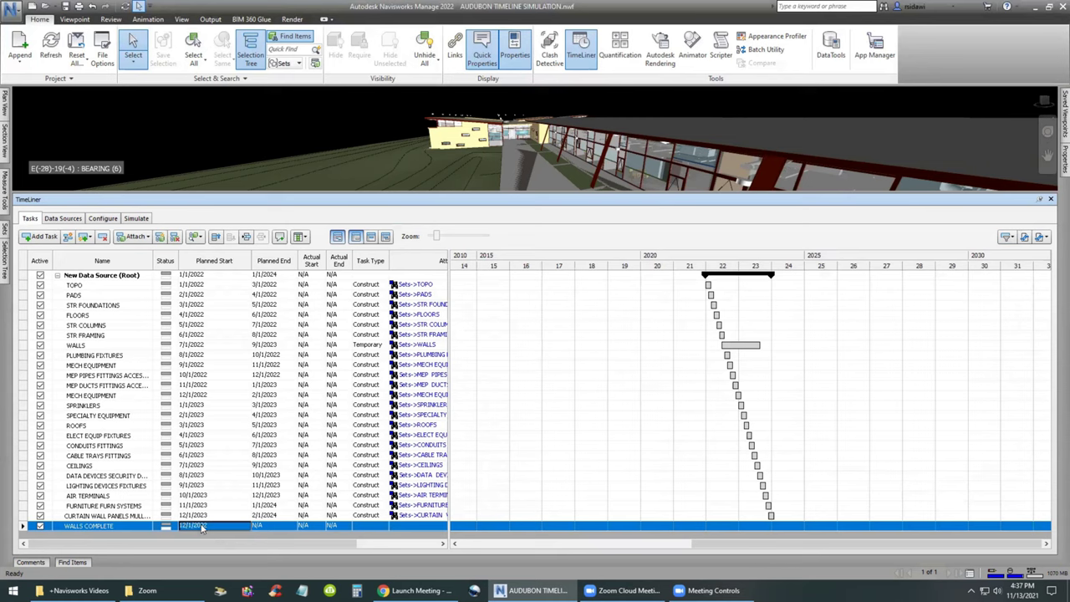
{"action": "left_click", "coordinate": [209, 530]}
{"action": "type", "text": "20"}
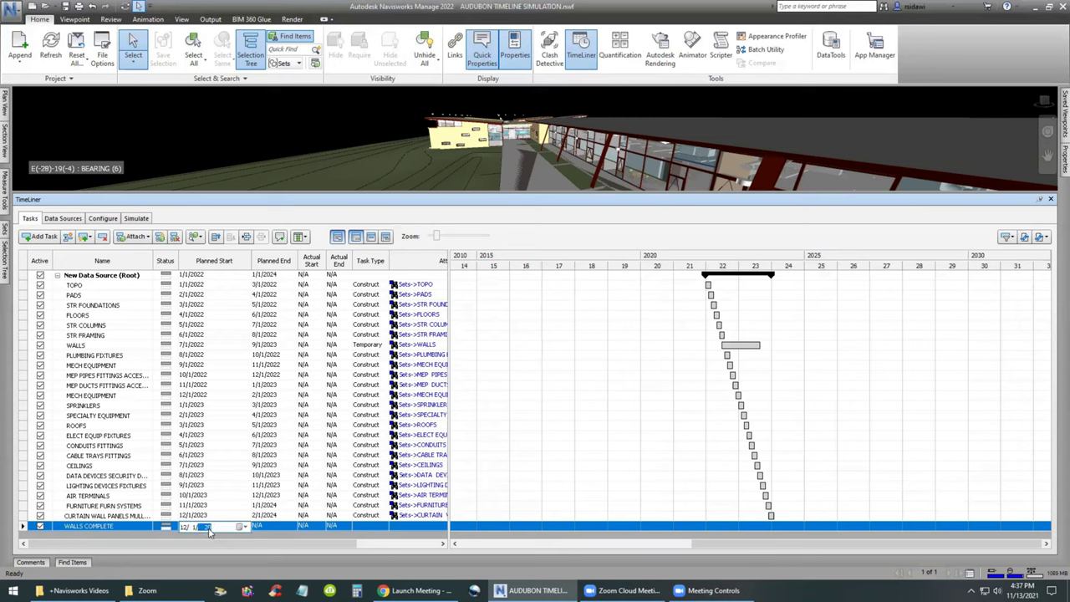
{"action": "type", "text": "23"}
{"action": "key", "text": "Return"}
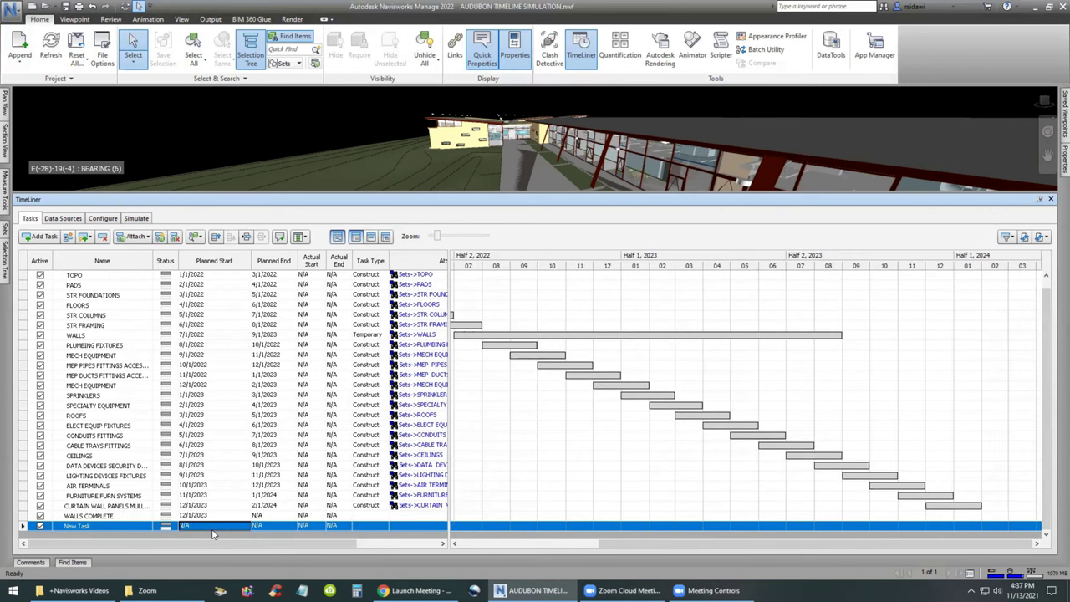
{"action": "right_click", "coordinate": [212, 533]}
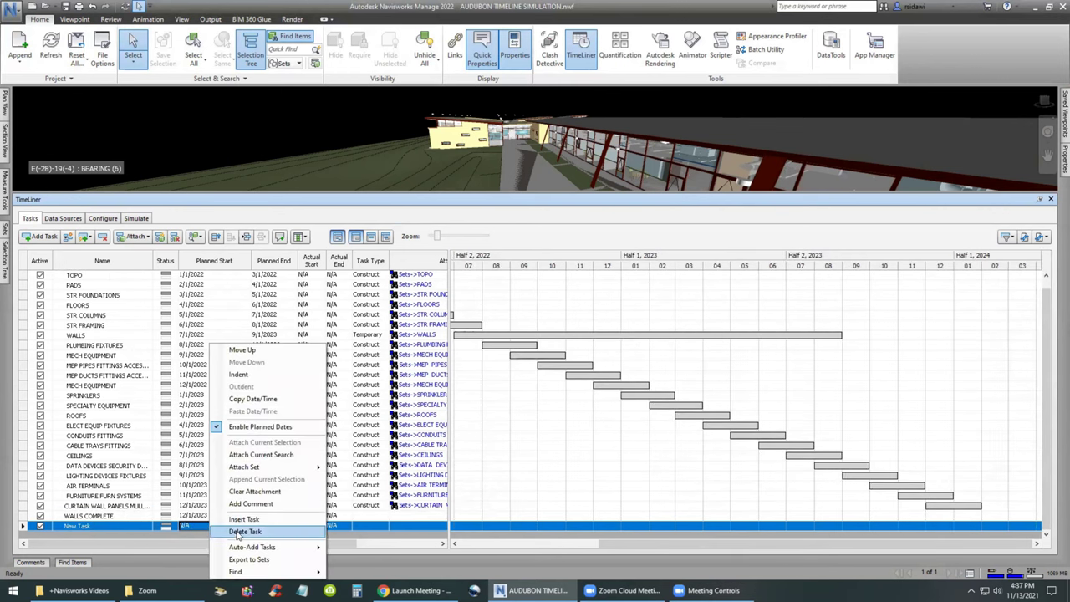
{"action": "left_click", "coordinate": [244, 527]}
- Set the planned end of the WALLS COMPLETE task to 2/1/2023, and delete the extra blank task below it
{"action": "left_click", "coordinate": [274, 527]}
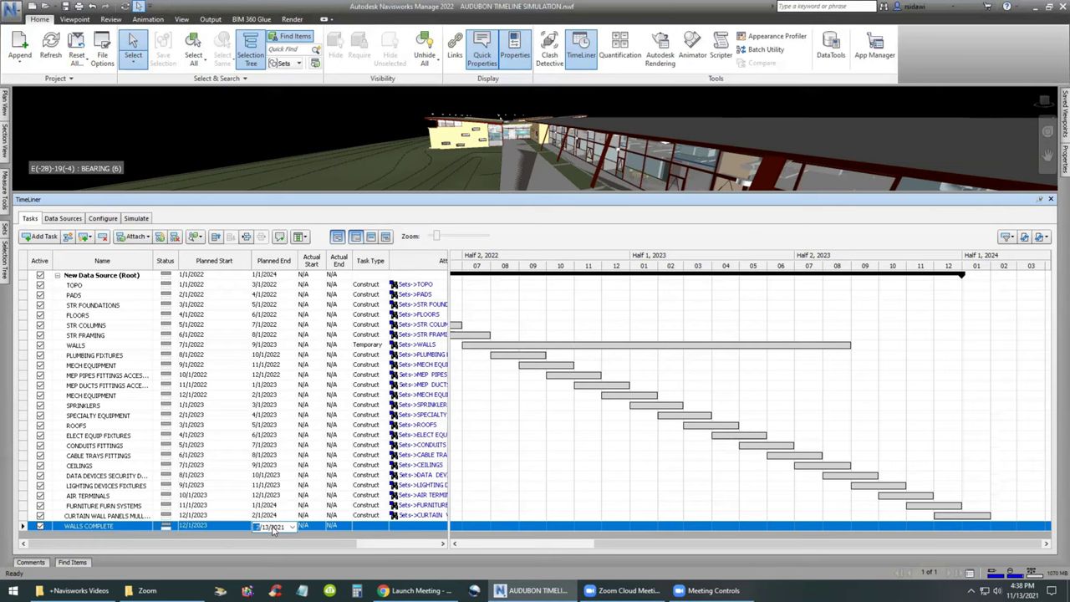
{"action": "type", "text": "2/ 1/2024"}
{"action": "key", "text": "Return"}
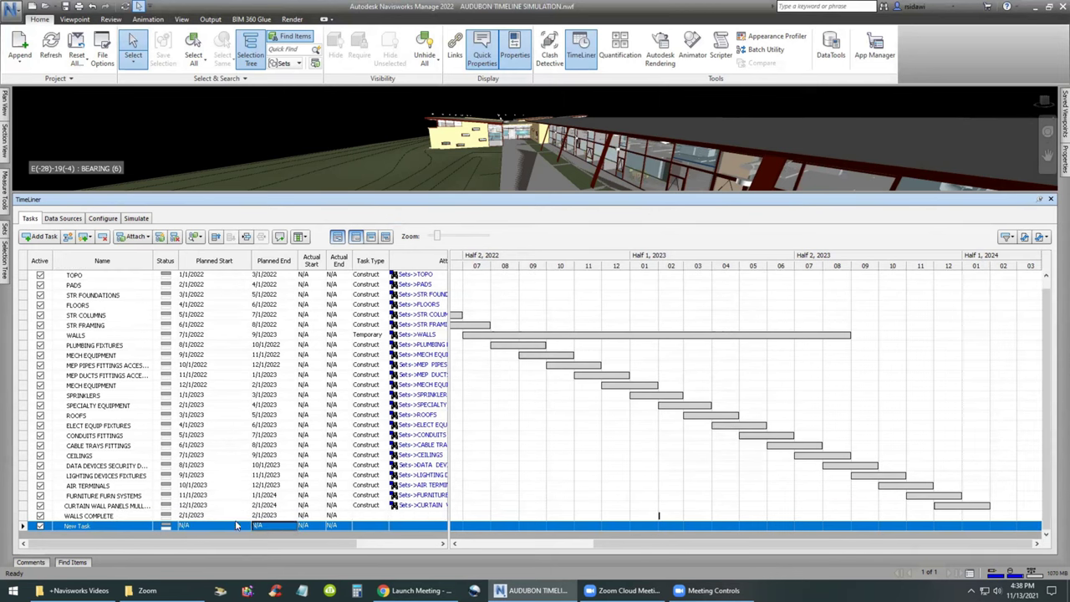
{"action": "right_click", "coordinate": [227, 527]}
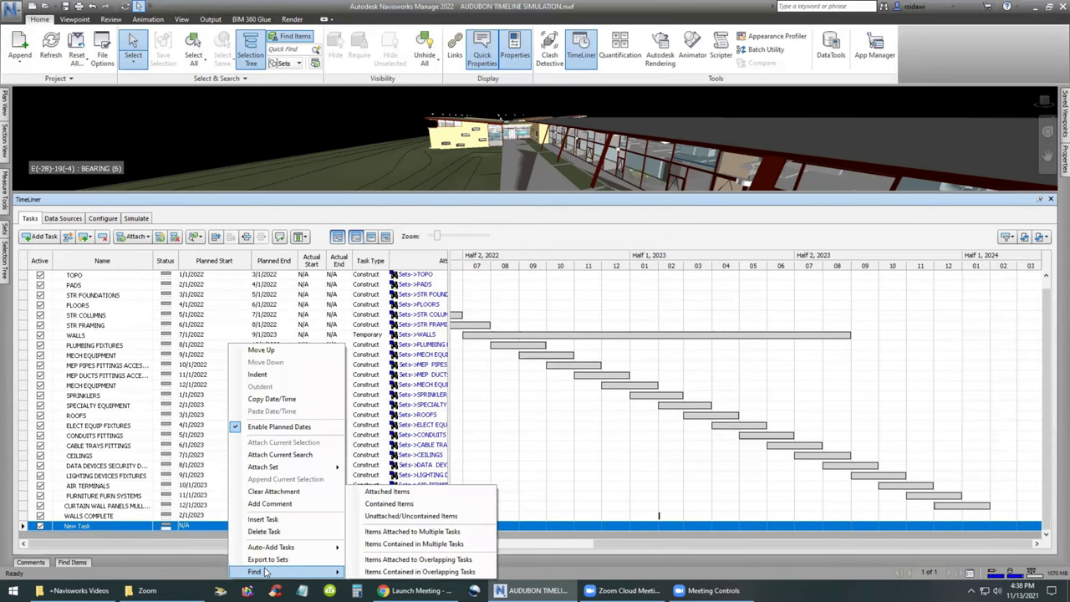
{"action": "left_click", "coordinate": [264, 532]}
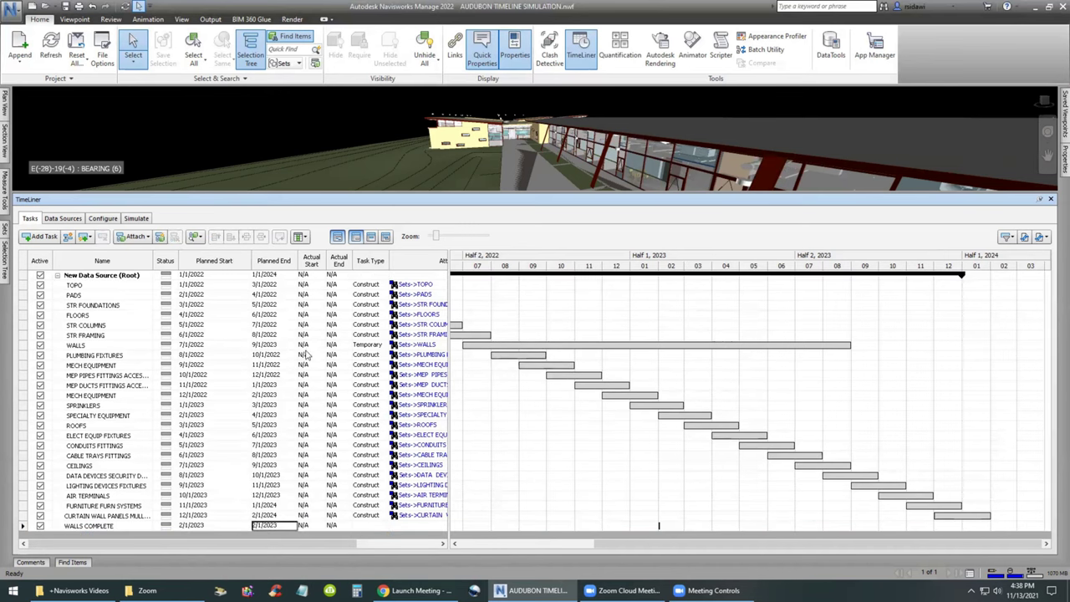
- Attach the WALLS set to the WALLS COMPLETE task
{"action": "left_click", "coordinate": [538, 544]}
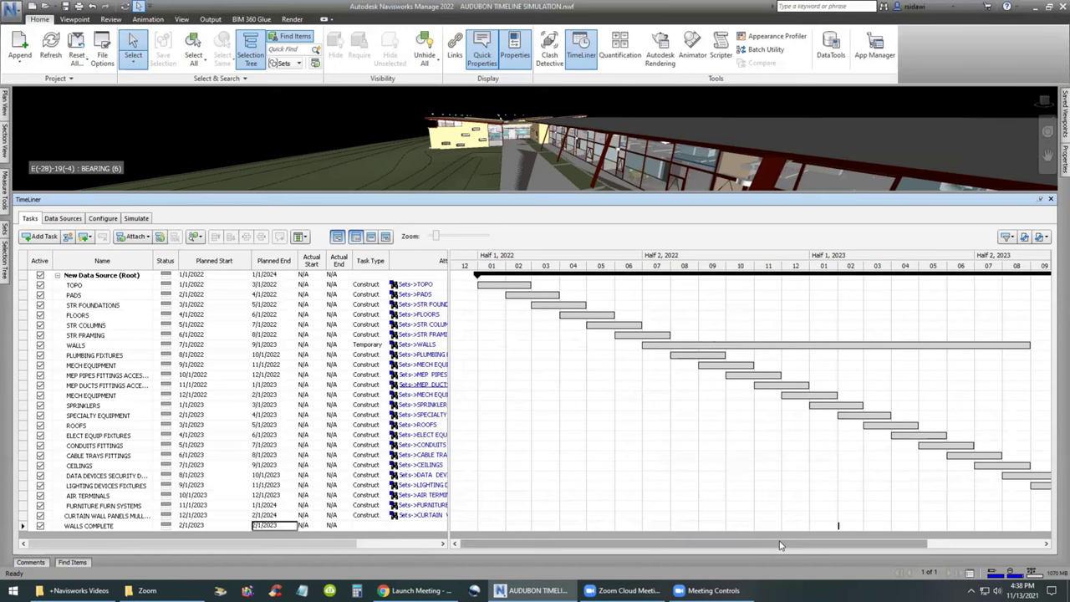
{"action": "left_click", "coordinate": [919, 545]}
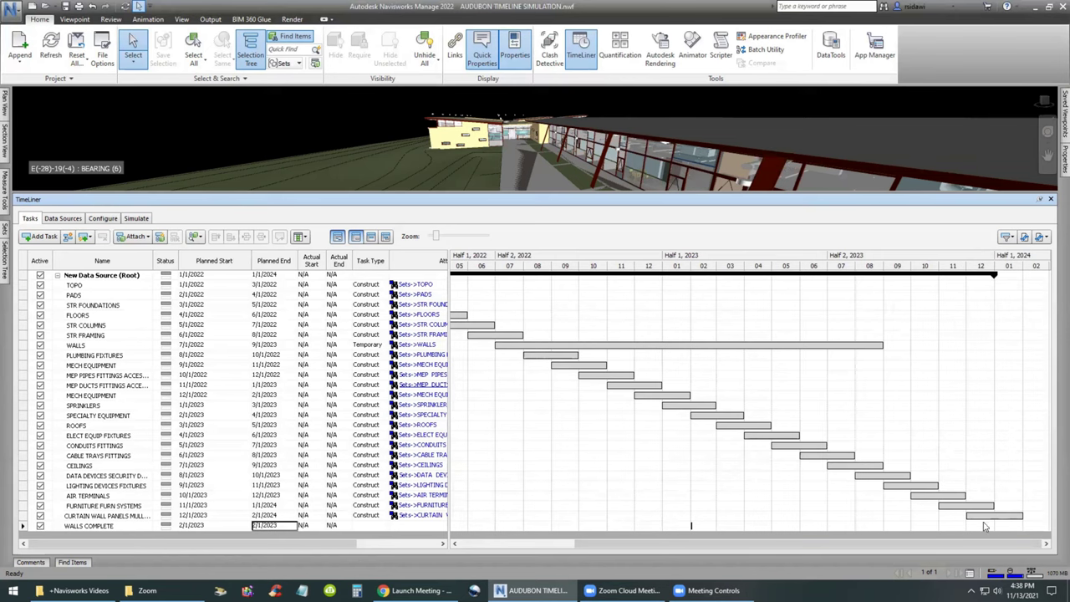
{"action": "left_click_drag", "start_coordinate": [855, 549], "coordinate": [377, 536]}
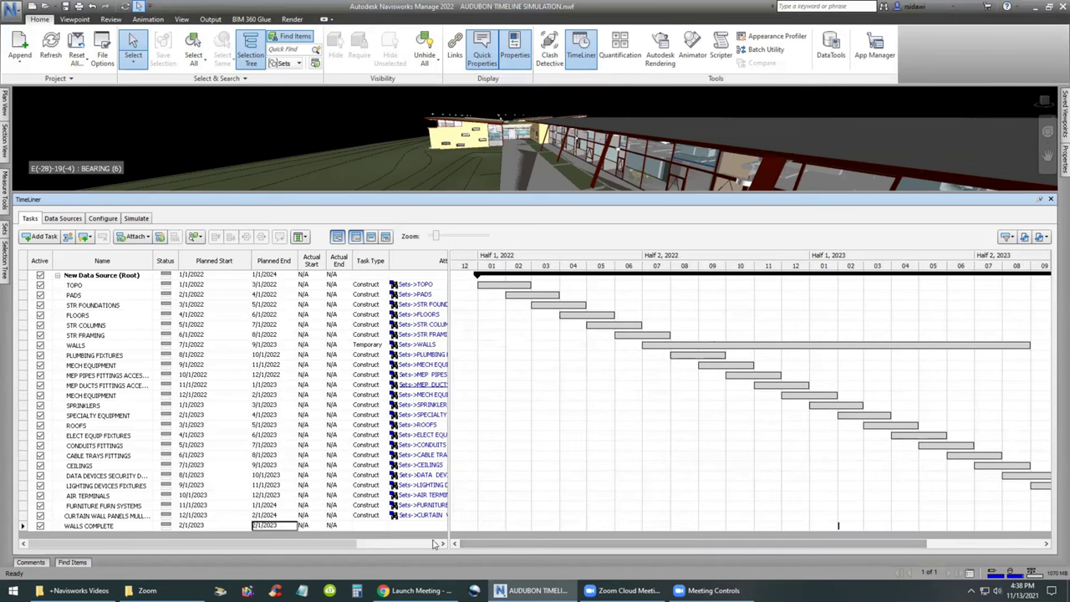
{"action": "left_click", "coordinate": [410, 527]}
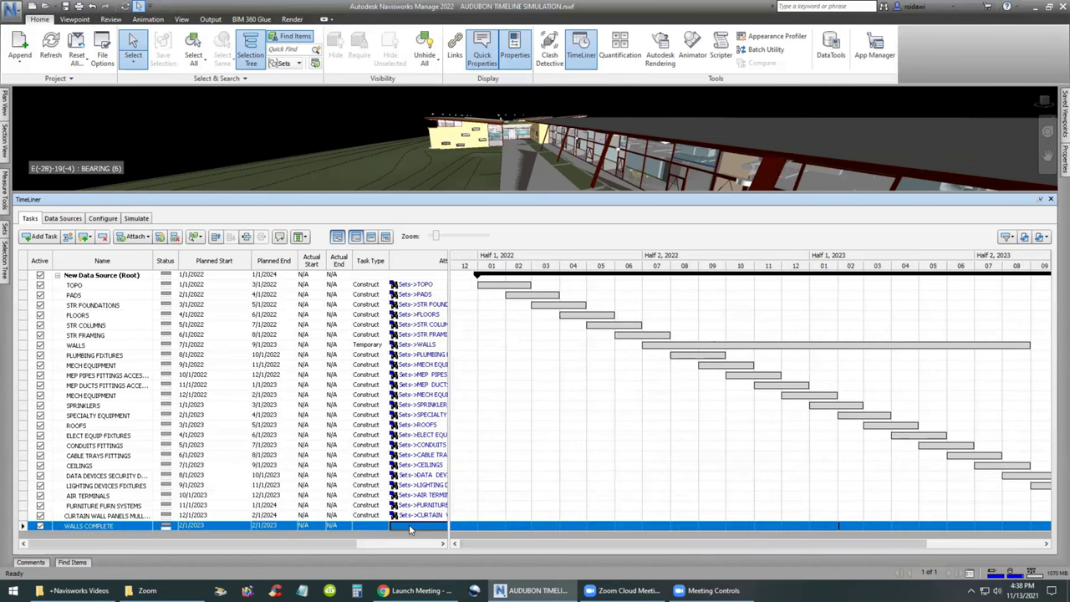
{"action": "right_click", "coordinate": [409, 526]}
{"action": "mouse_move", "coordinate": [458, 509]}
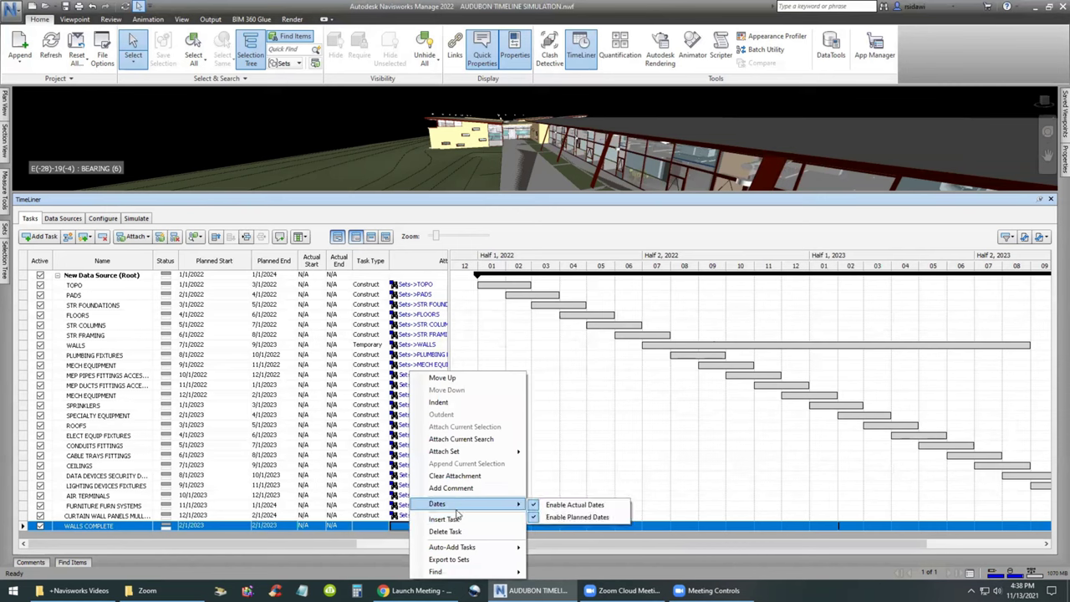
{"action": "mouse_move", "coordinate": [451, 452]}
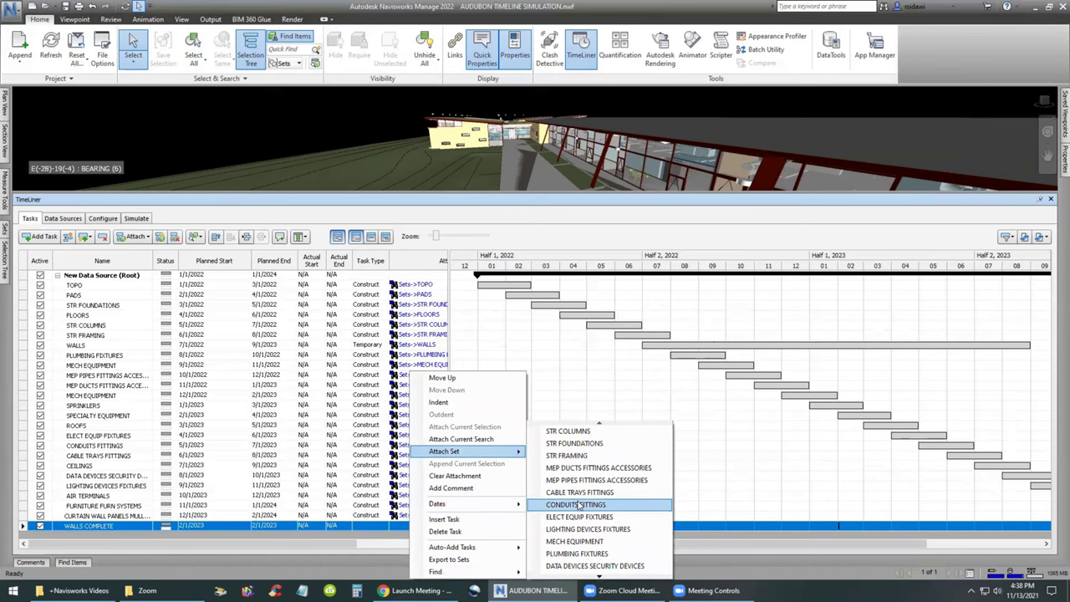
{"action": "left_click", "coordinate": [566, 542]}
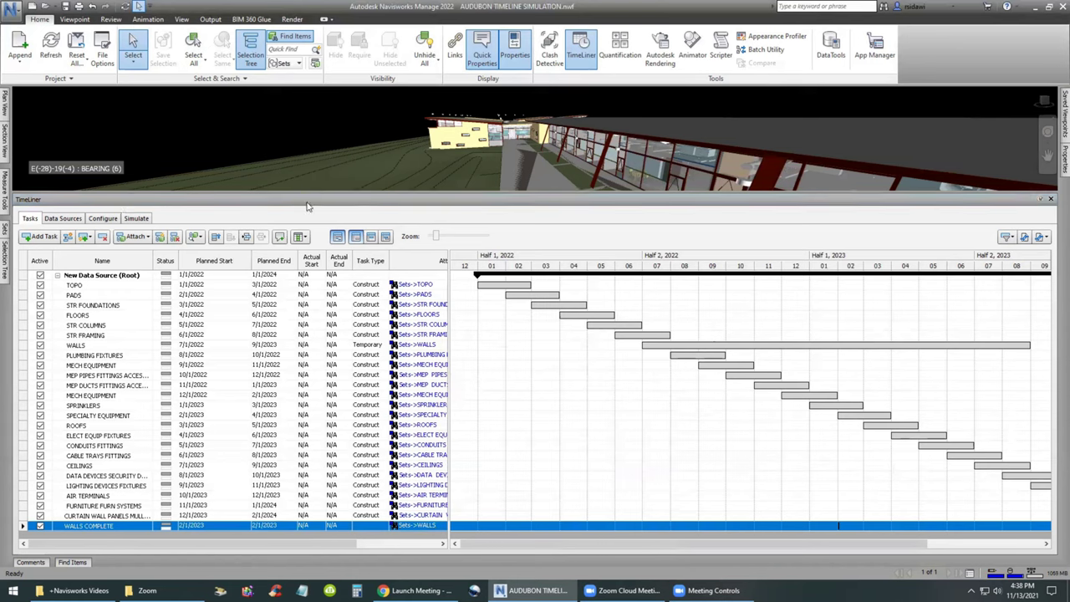
- Export the TimeLiner schedule as CSV, replacing the existing AUDUBON TIMELINE SCHEDULE 2 file in the Audubon 2022 folder
{"action": "left_click", "coordinate": [1042, 236]}
{"action": "left_click", "coordinate": [970, 245]}
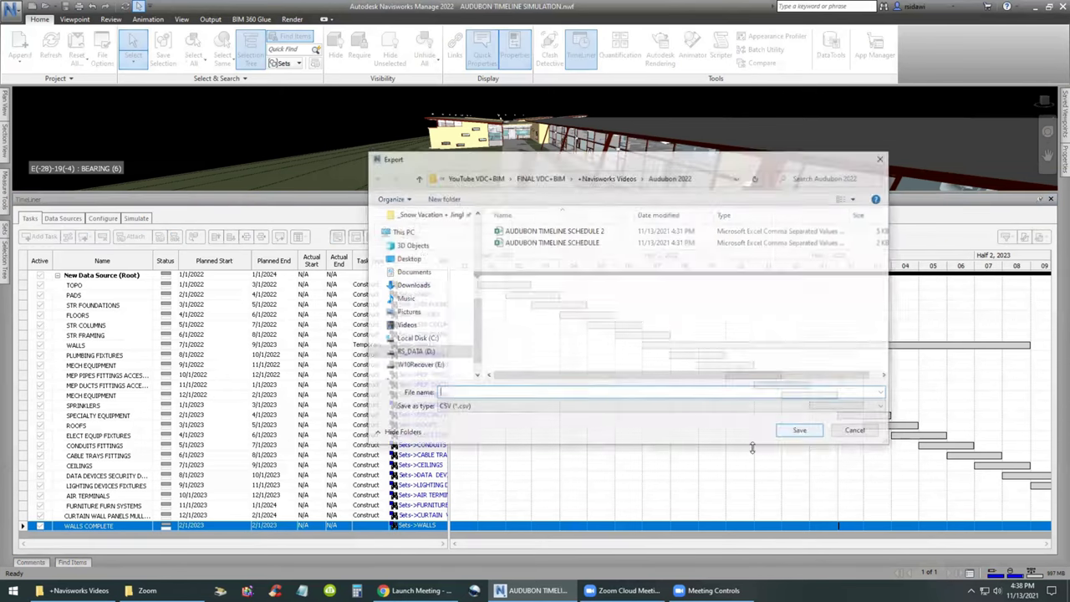
{"action": "left_click", "coordinate": [575, 235]}
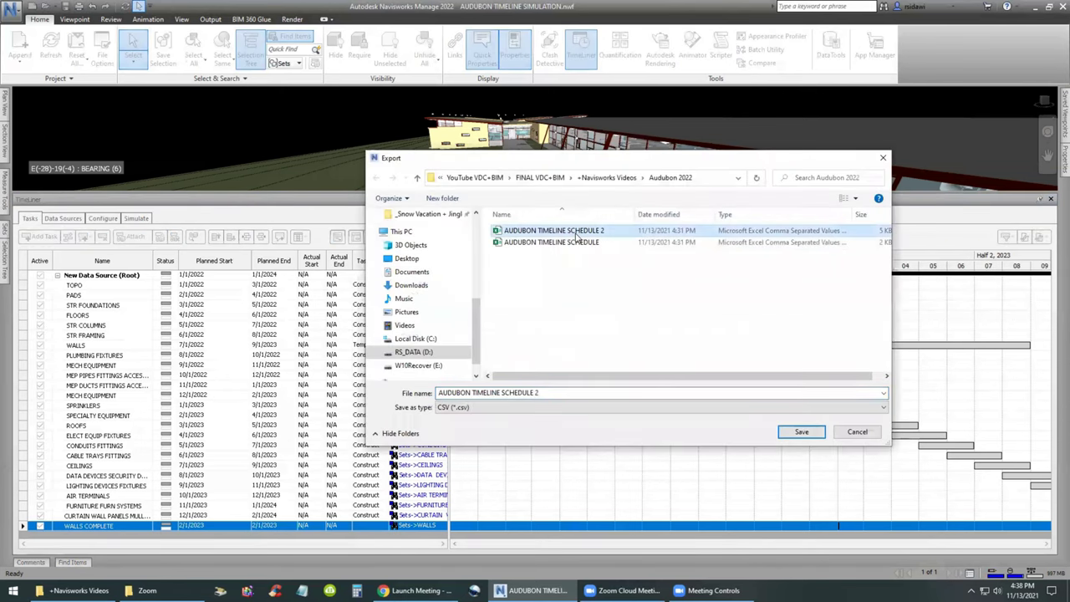
{"action": "left_click", "coordinate": [801, 432]}
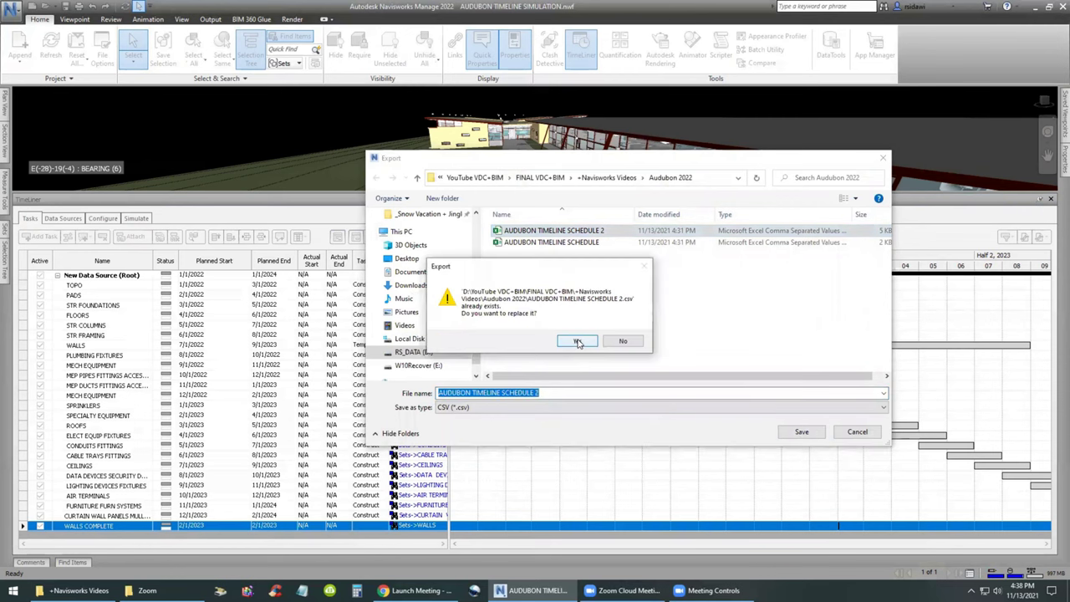
{"action": "left_click", "coordinate": [578, 341]}
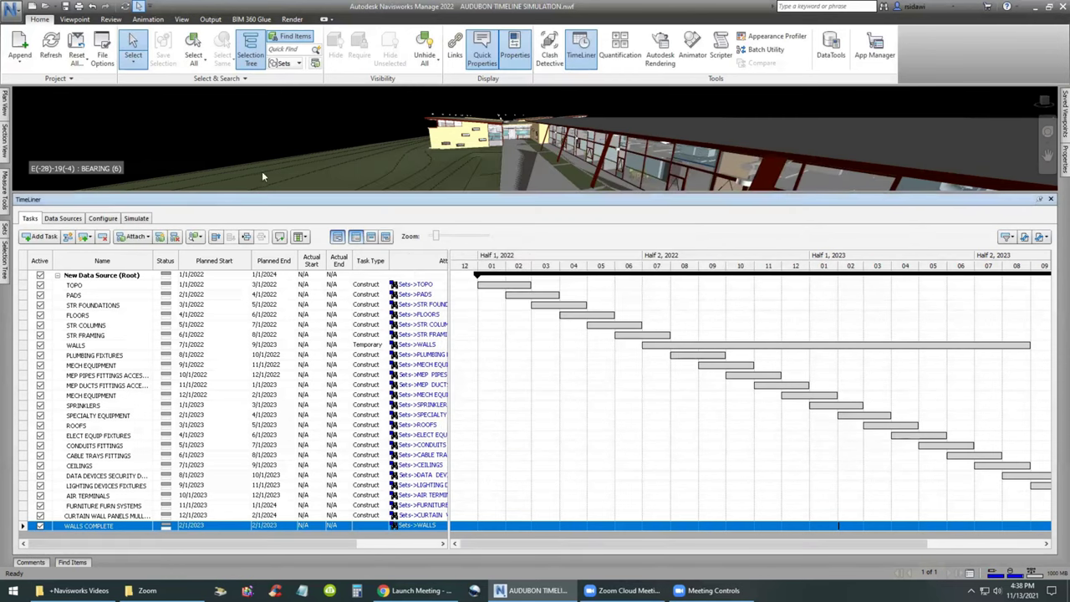
- Play the construction simulation from 1/1/2022 to its end to review how the walls behave
{"action": "left_click", "coordinate": [137, 405]}
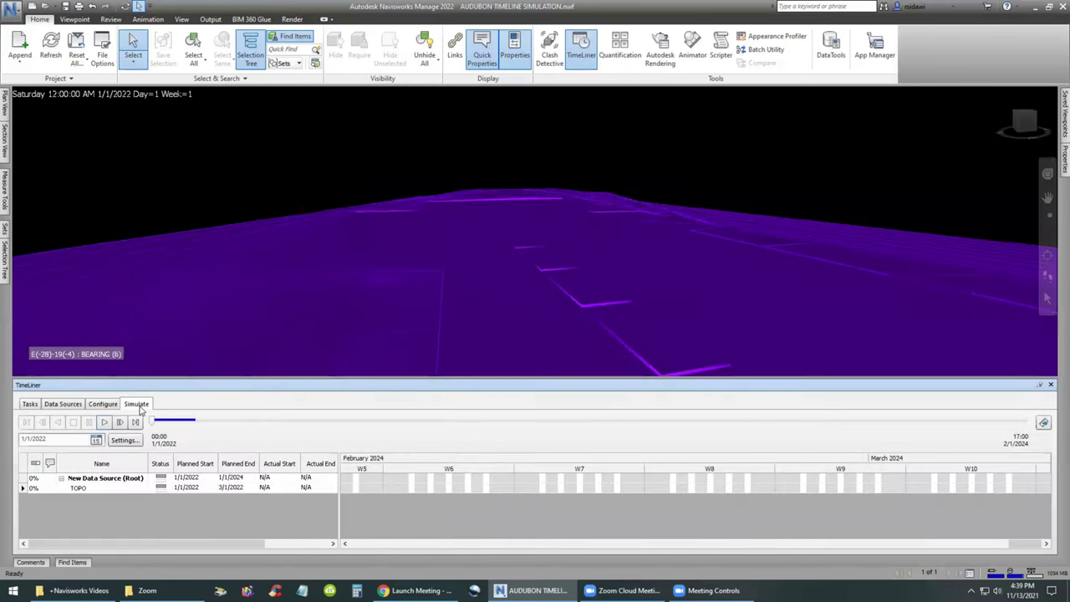
{"action": "left_click", "coordinate": [103, 422]}
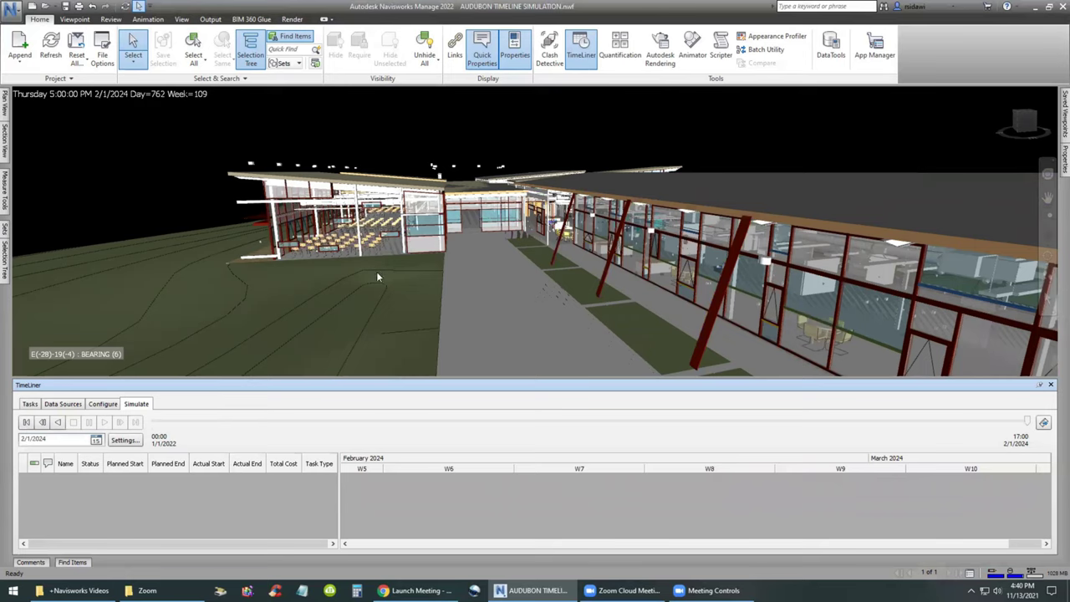
{"action": "mouse_move", "coordinate": [385, 282]}
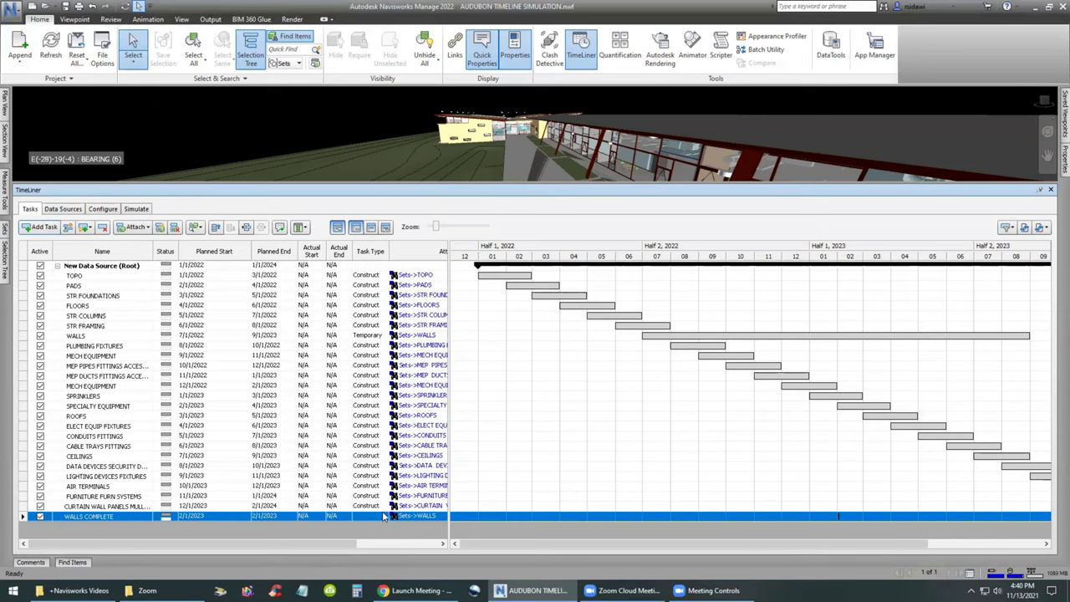
- Set the task type of the WALLS COMPLETE task to Construct, and slightly reduce the TimeLiner window's height
{"action": "left_click", "coordinate": [384, 517]}
{"action": "left_click", "coordinate": [384, 516]}
{"action": "left_click", "coordinate": [371, 539]}
{"action": "left_click_drag", "start_coordinate": [443, 195], "coordinate": [443, 210]}
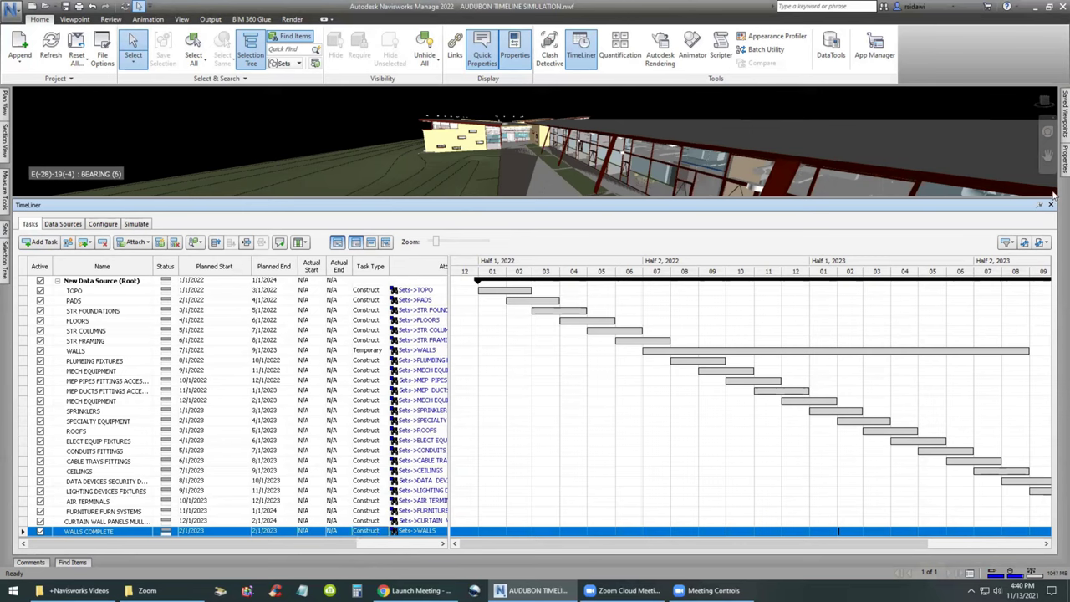
- Export the current TimeLiner schedule as CSV over the existing AUDUBON TIMELINE SCHEDULE 2 file
{"action": "left_click", "coordinate": [1048, 242]}
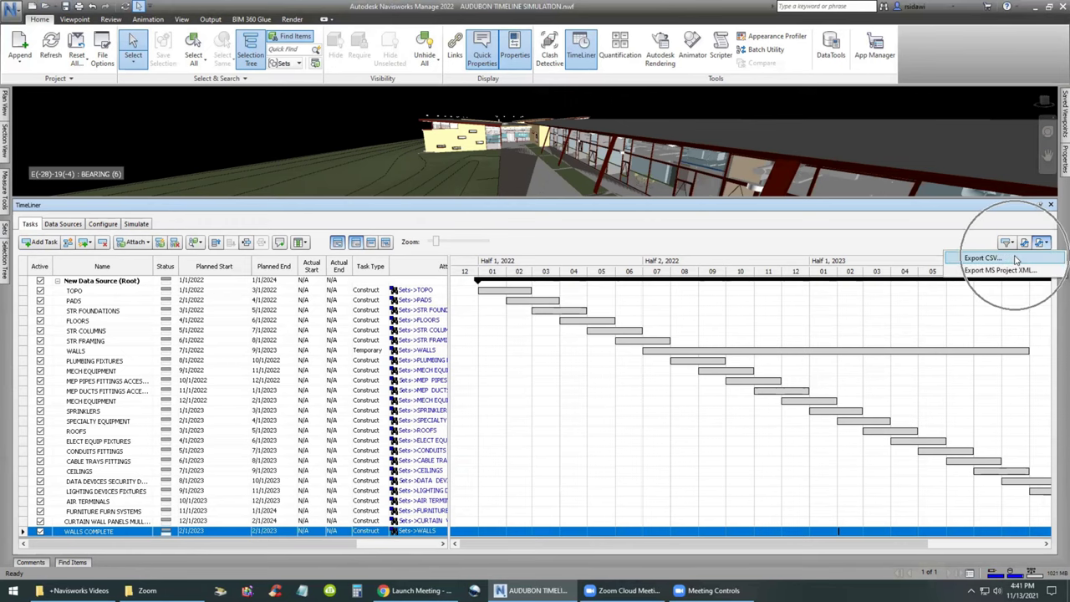
{"action": "left_click", "coordinate": [1015, 259]}
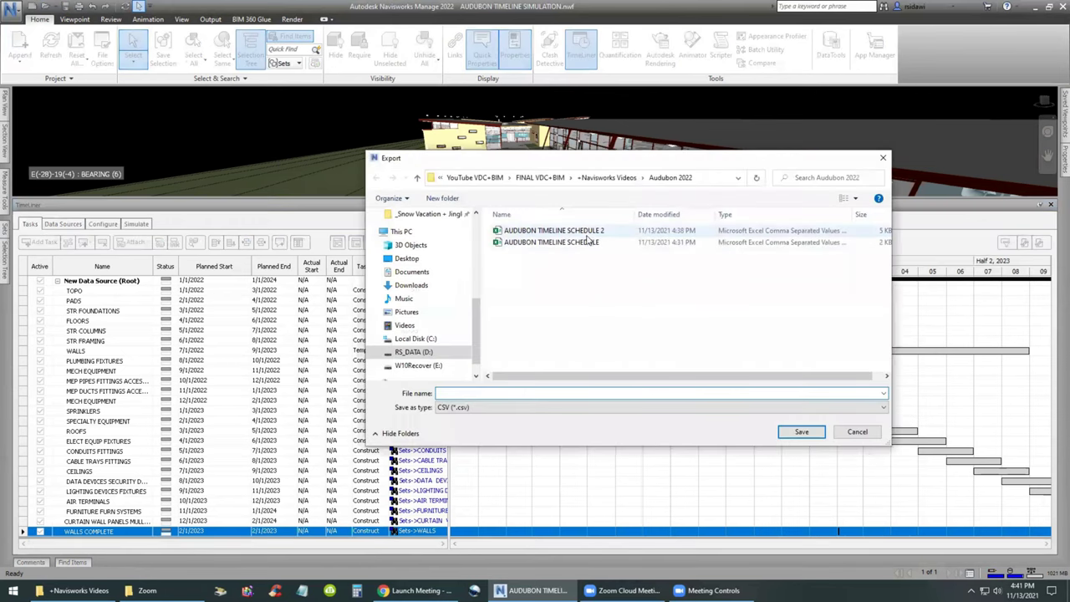
{"action": "left_click", "coordinate": [587, 232]}
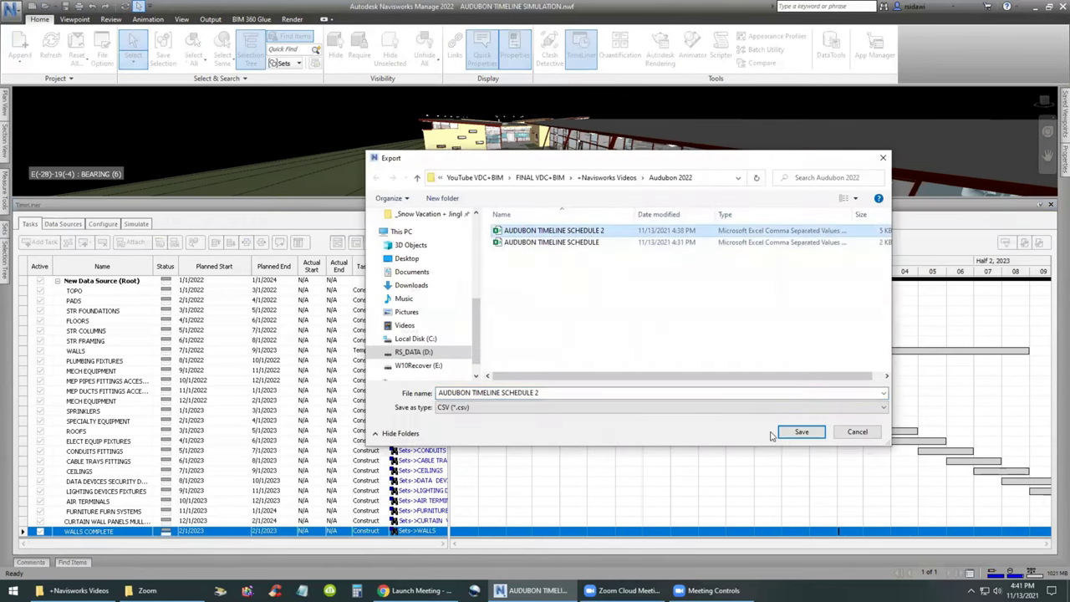
{"action": "left_click", "coordinate": [799, 432]}
{"action": "left_click", "coordinate": [575, 340]}
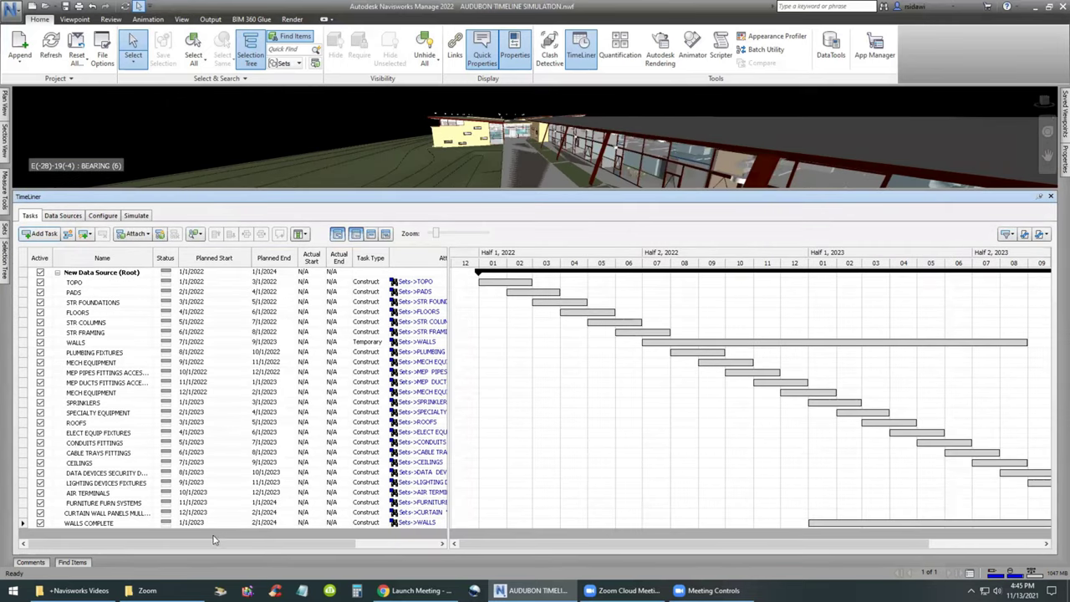
- Set the planned start of the WALLS COMPLETE task to 1/1/2024 and delete the stray empty task below it
{"action": "left_click", "coordinate": [191, 523]}
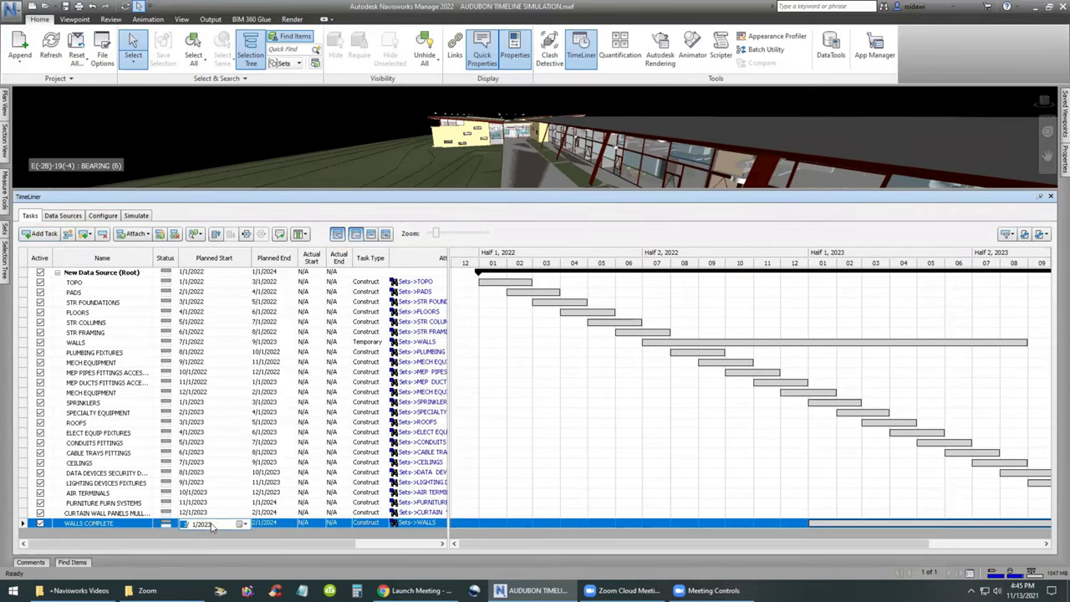
{"action": "left_click", "coordinate": [211, 524]}
{"action": "left_click", "coordinate": [216, 533]}
{"action": "right_click", "coordinate": [216, 533]}
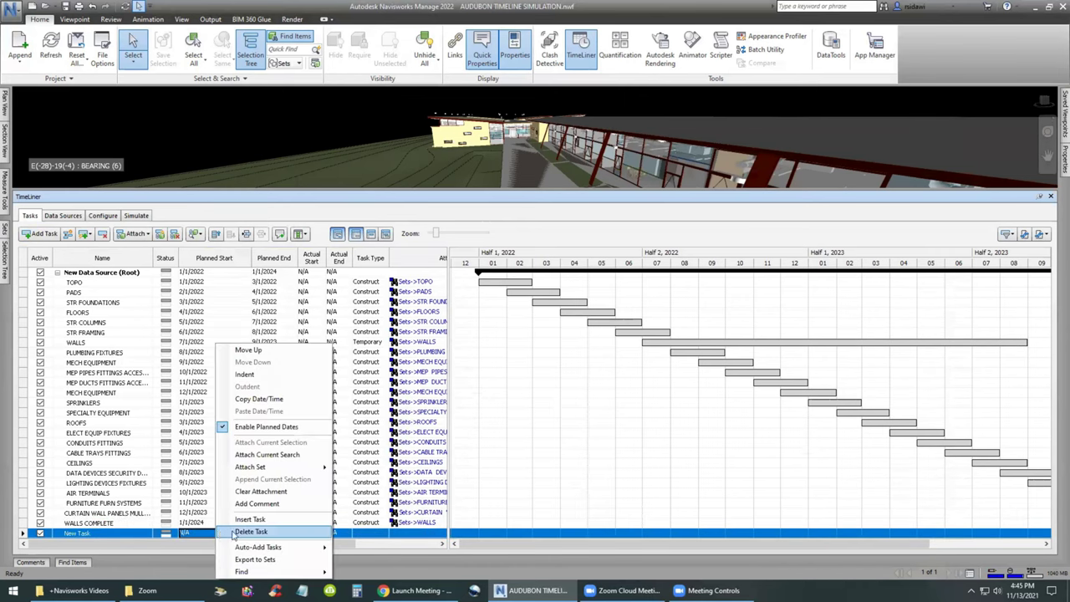
{"action": "left_click", "coordinate": [246, 535]}
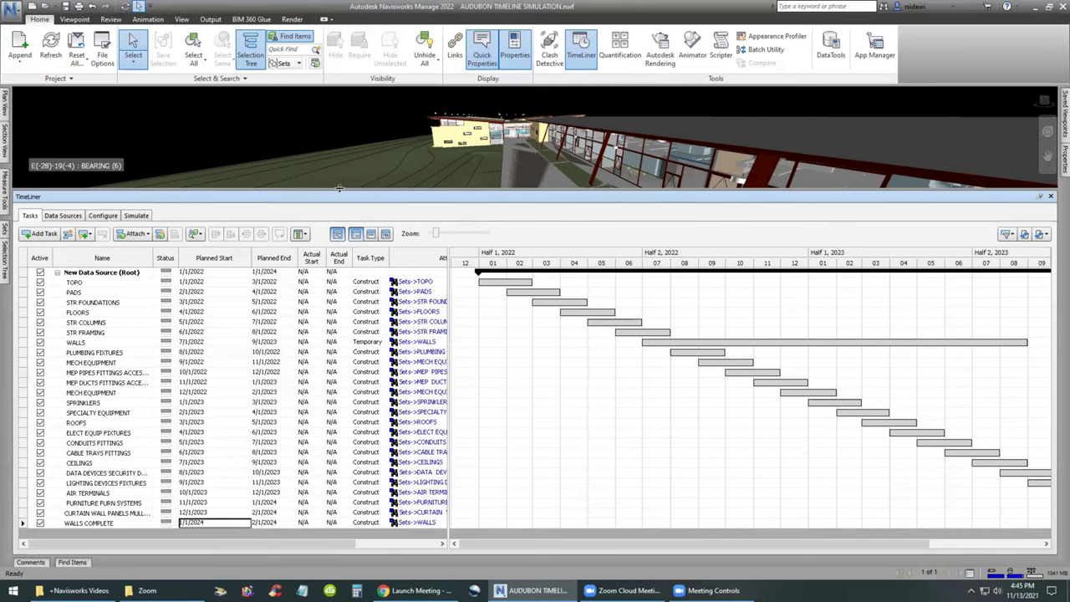
- Shrink the TimeLiner window to enlarge the model view and export the updated schedule as CSV, replacing AUDUBON TIMELINE SCHEDULE 2
{"action": "left_click_drag", "start_coordinate": [307, 392], "coordinate": [286, 422]}
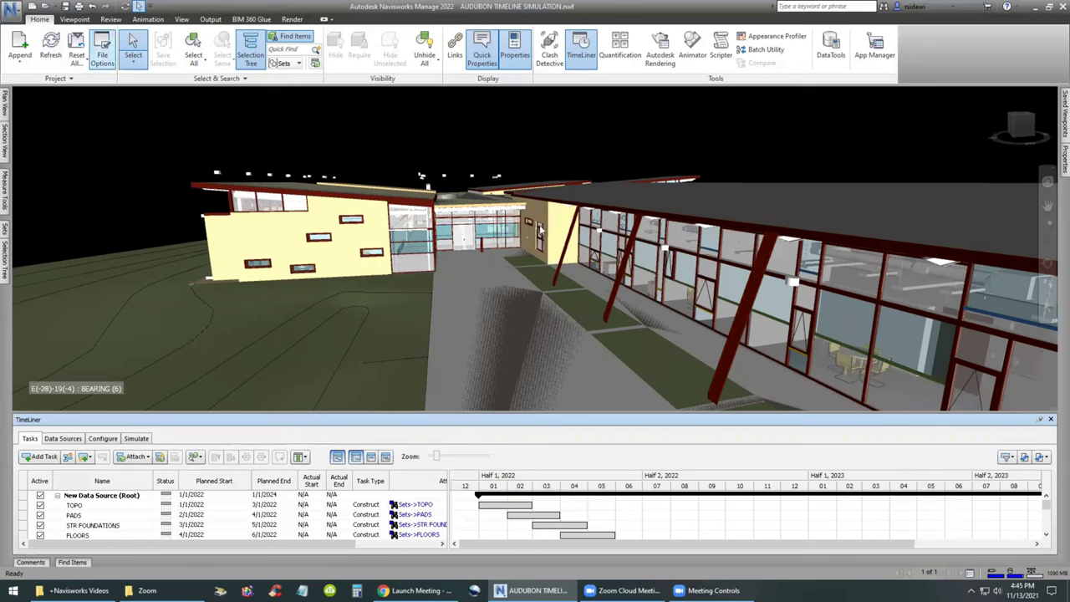
{"action": "left_click", "coordinate": [1043, 458]}
{"action": "left_click", "coordinate": [999, 471]}
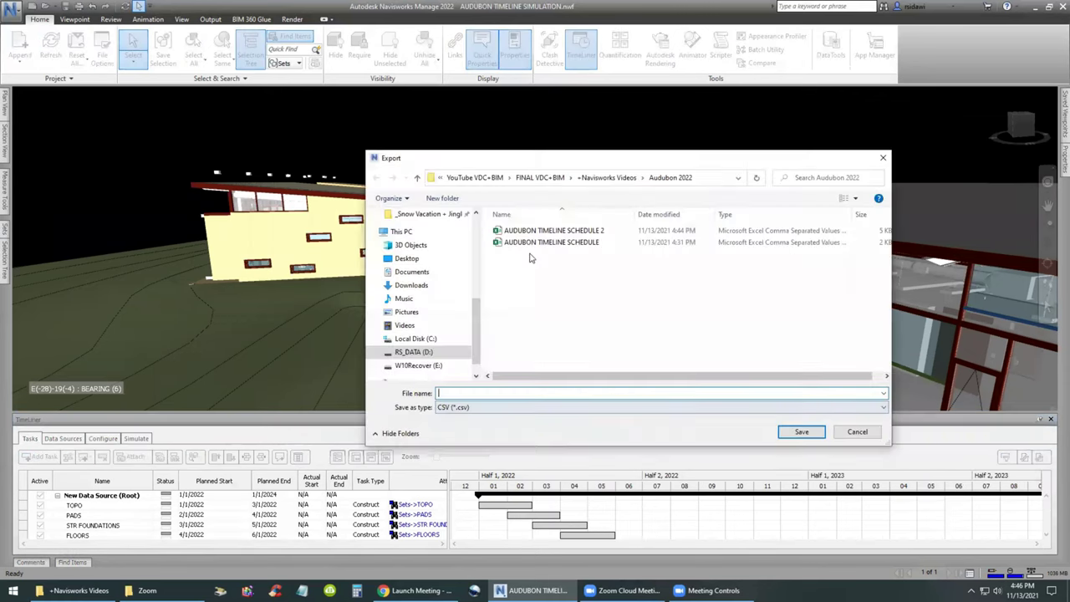
{"action": "left_click", "coordinate": [554, 230]}
{"action": "left_click", "coordinate": [801, 431]}
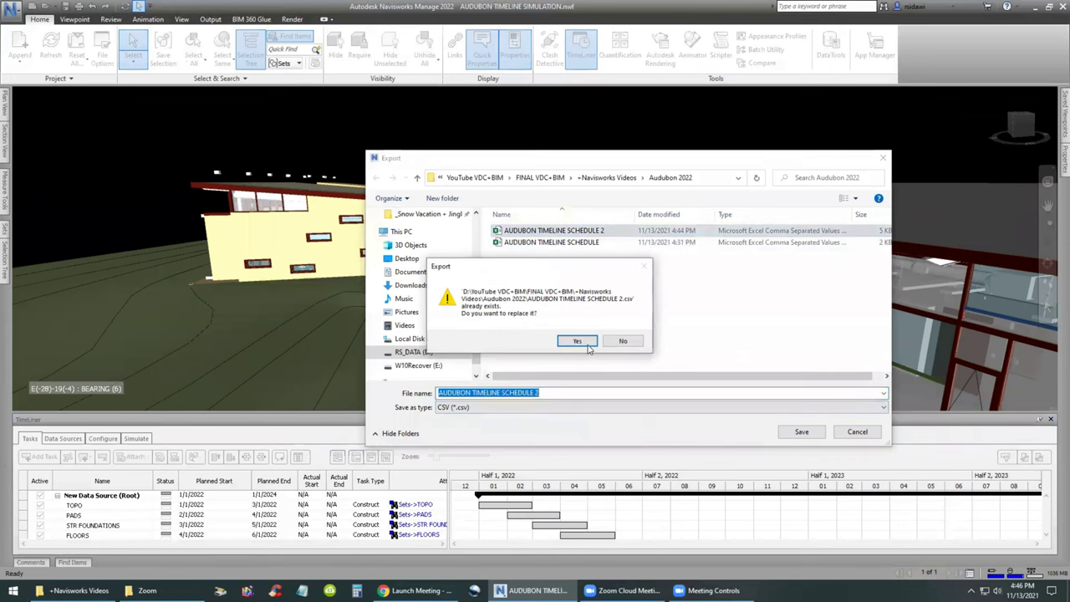
{"action": "left_click", "coordinate": [577, 341]}
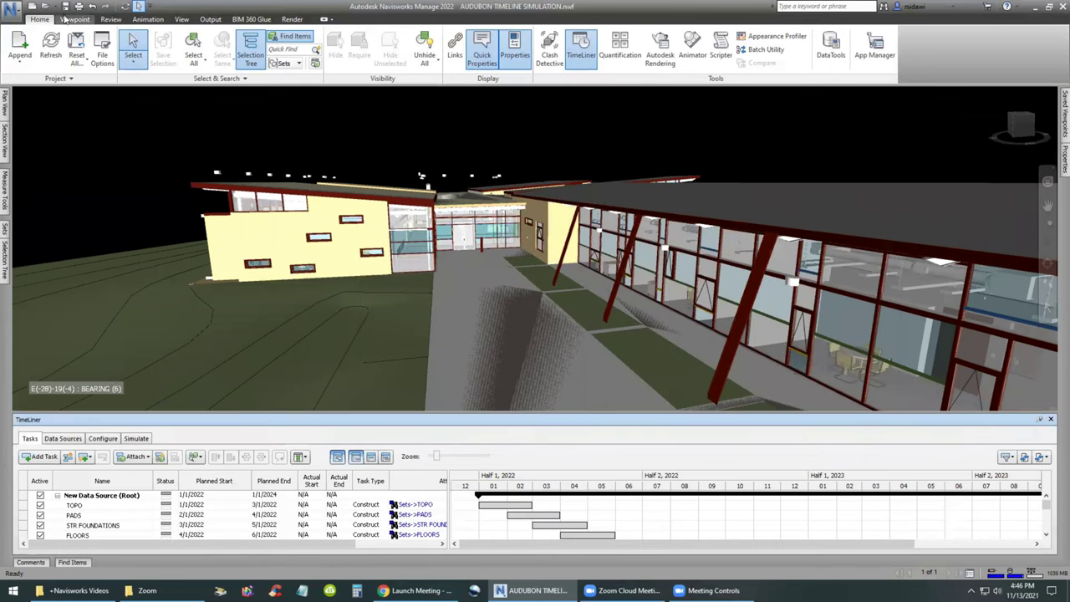
- Play the construction simulation from 1/1/2022 to review the sequence with the updated WALLS COMPLETE dates
{"action": "left_click", "coordinate": [136, 438]}
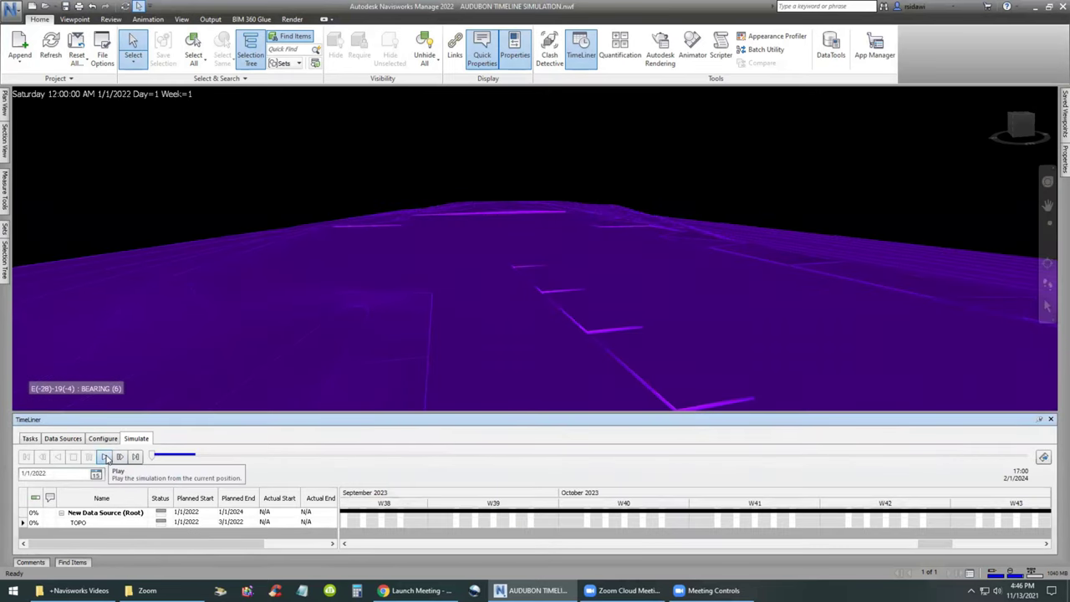
{"action": "left_click", "coordinate": [105, 458]}
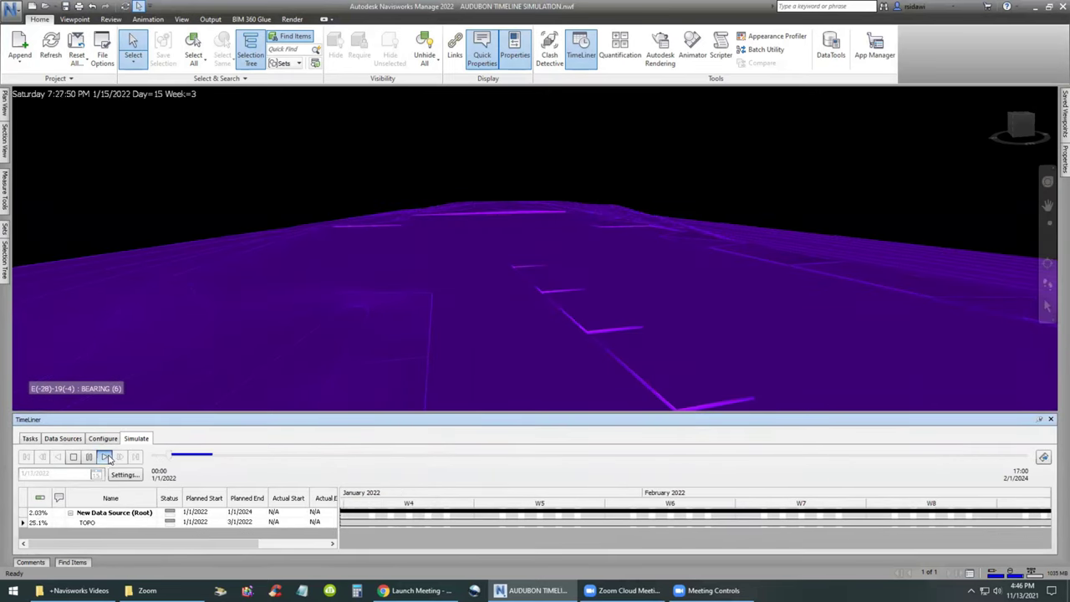
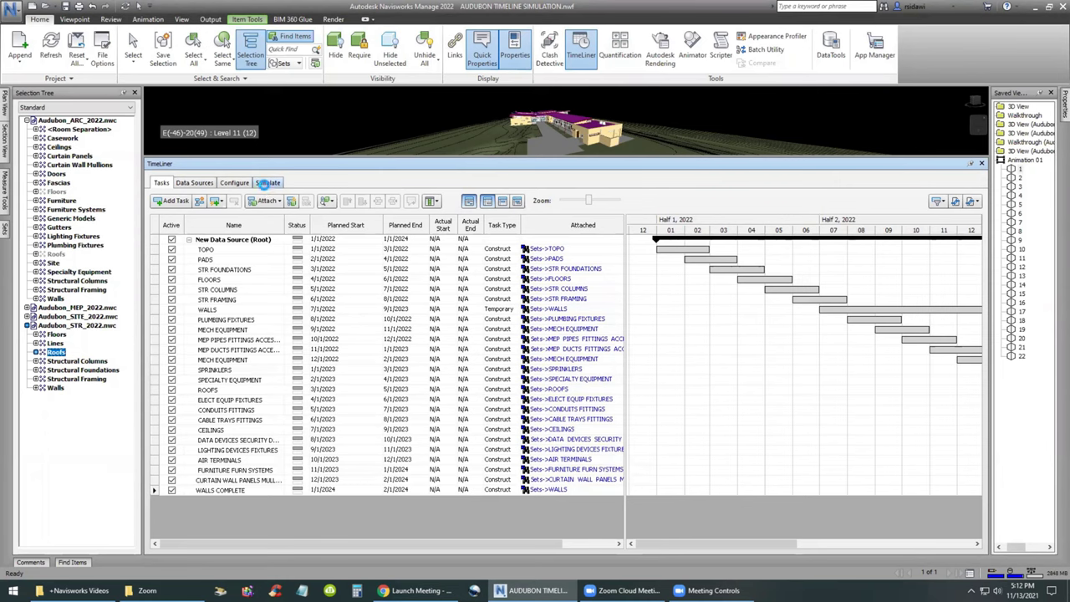
- Set the animation link in the simulation settings to No Link and apply the settings
{"action": "left_click", "coordinate": [268, 183]}
{"action": "left_click", "coordinate": [255, 219]}
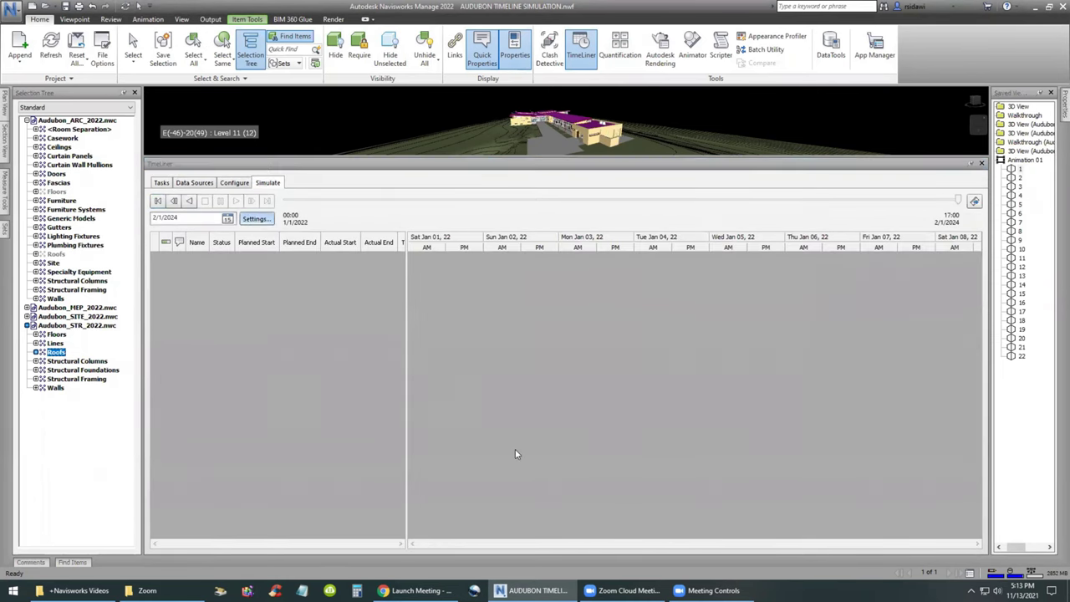
{"action": "left_click", "coordinate": [489, 349]}
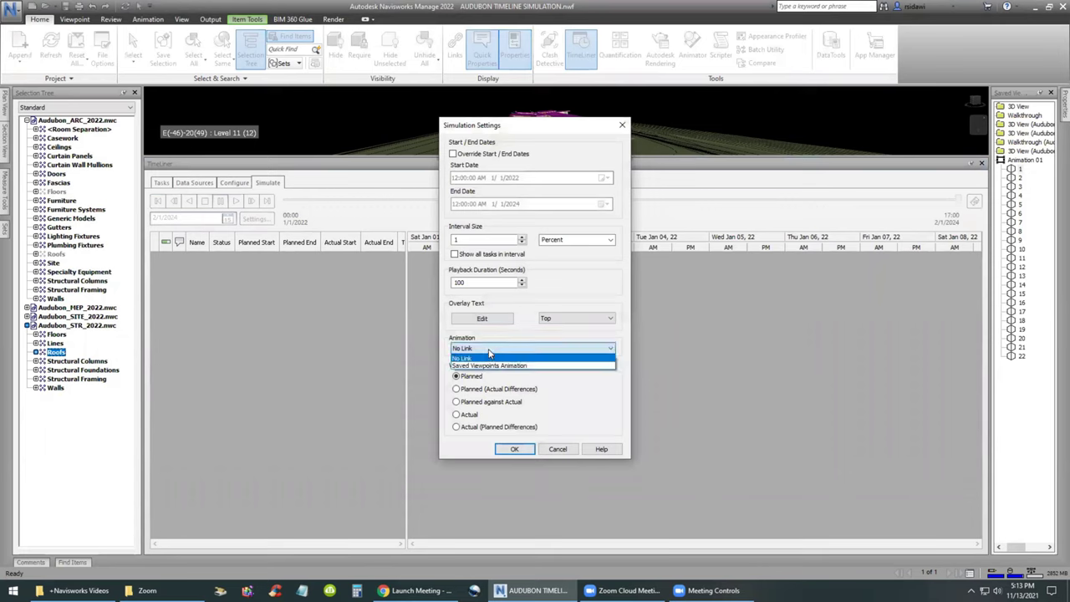
{"action": "left_click", "coordinate": [463, 359]}
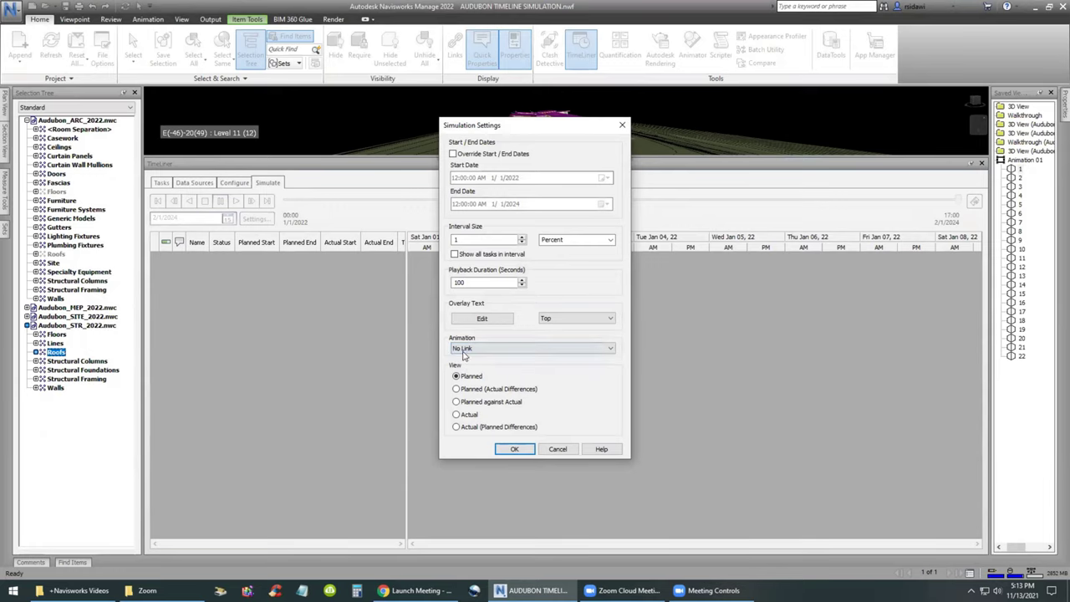
{"action": "left_click", "coordinate": [514, 449]}
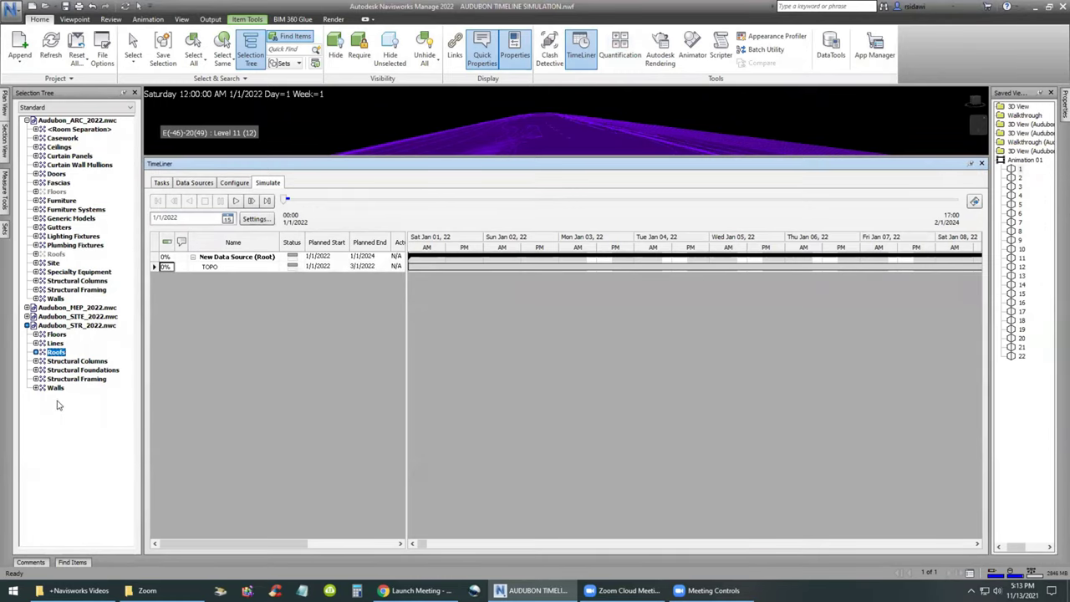
- Check the hidden status of the Floors and Roofs categories in Audubon_ARC_2022.nwc, then collapse the architectural and structural model trees
{"action": "left_click", "coordinate": [57, 254]}
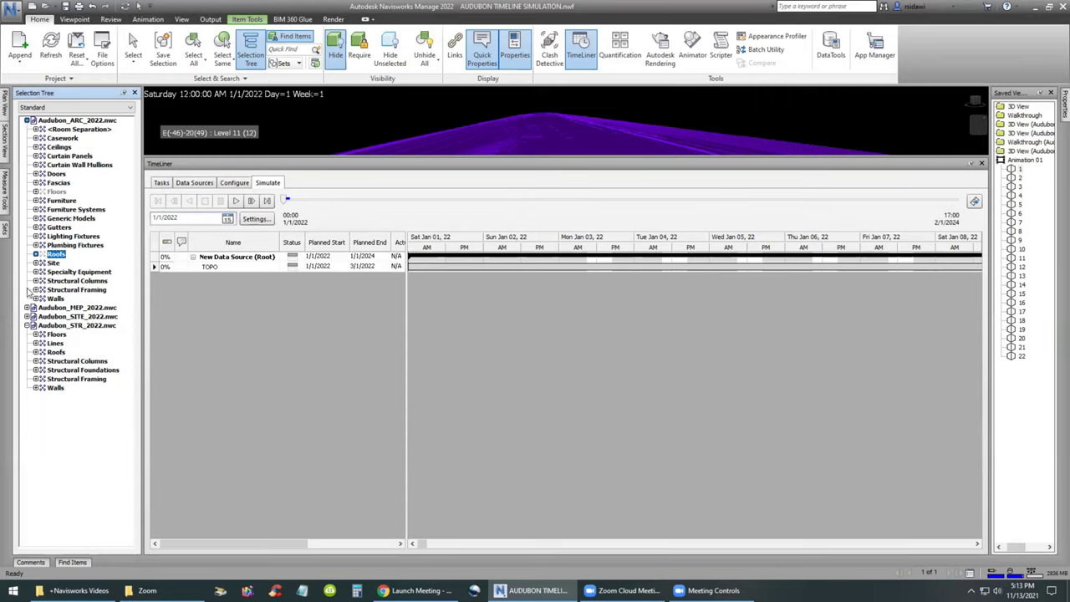
{"action": "left_click", "coordinate": [27, 325]}
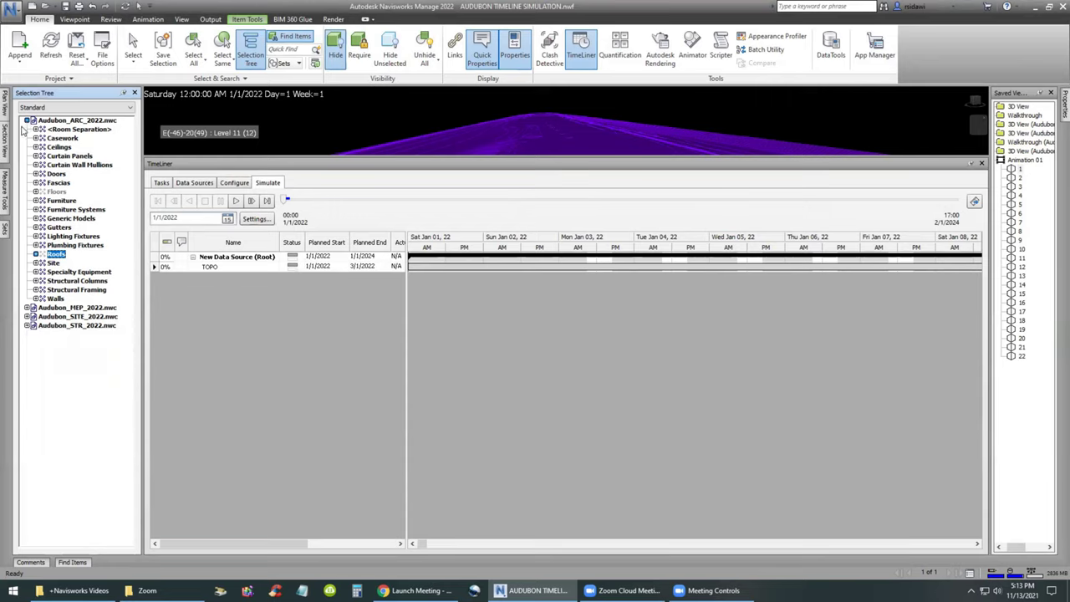
{"action": "left_click", "coordinate": [26, 120]}
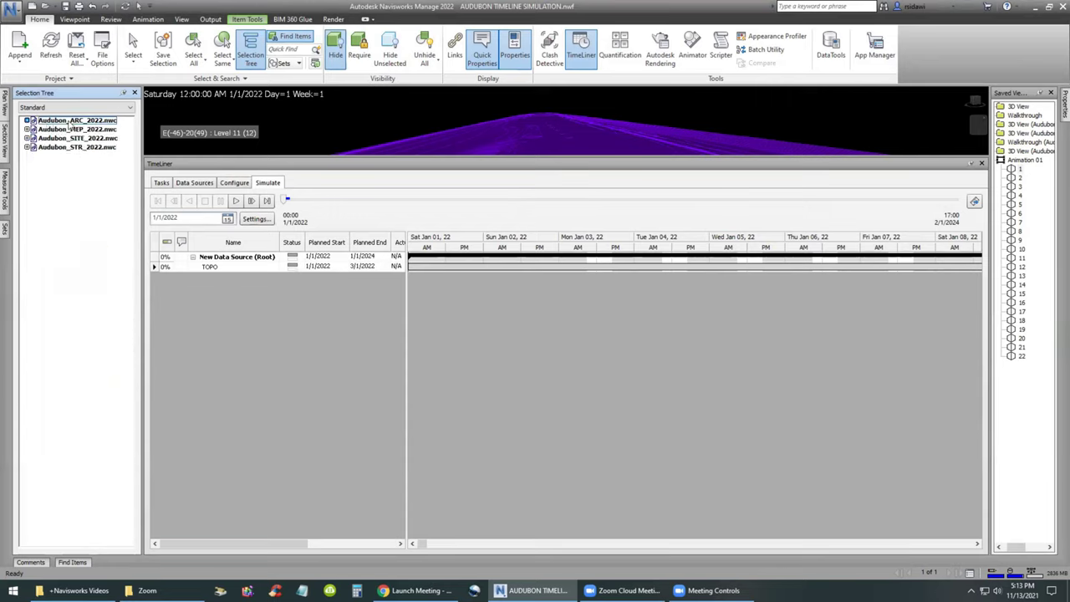
{"action": "left_click", "coordinate": [27, 121]}
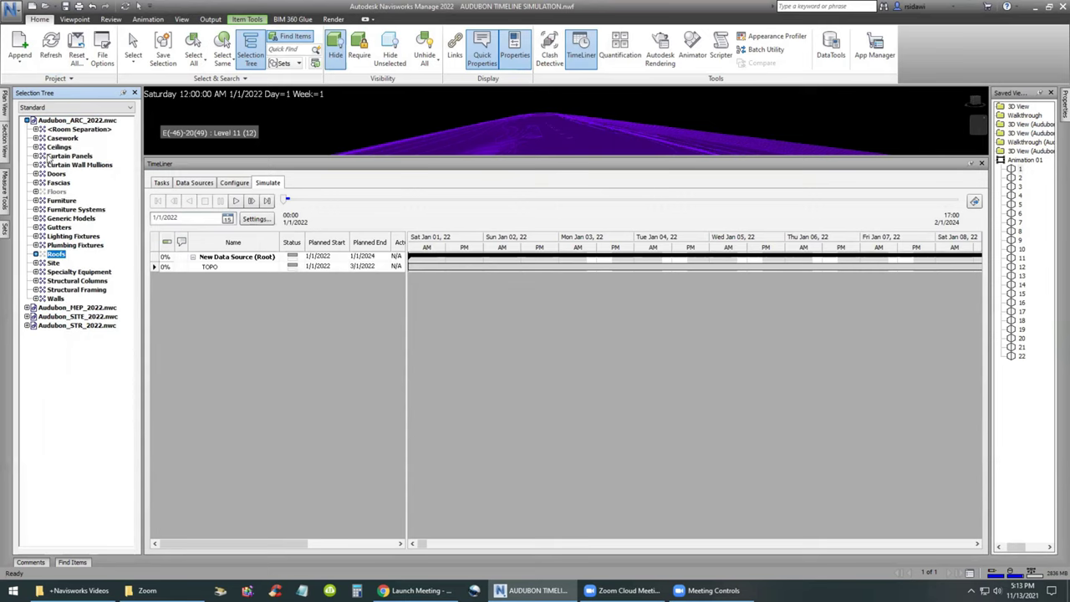
{"action": "right_click", "coordinate": [54, 192]}
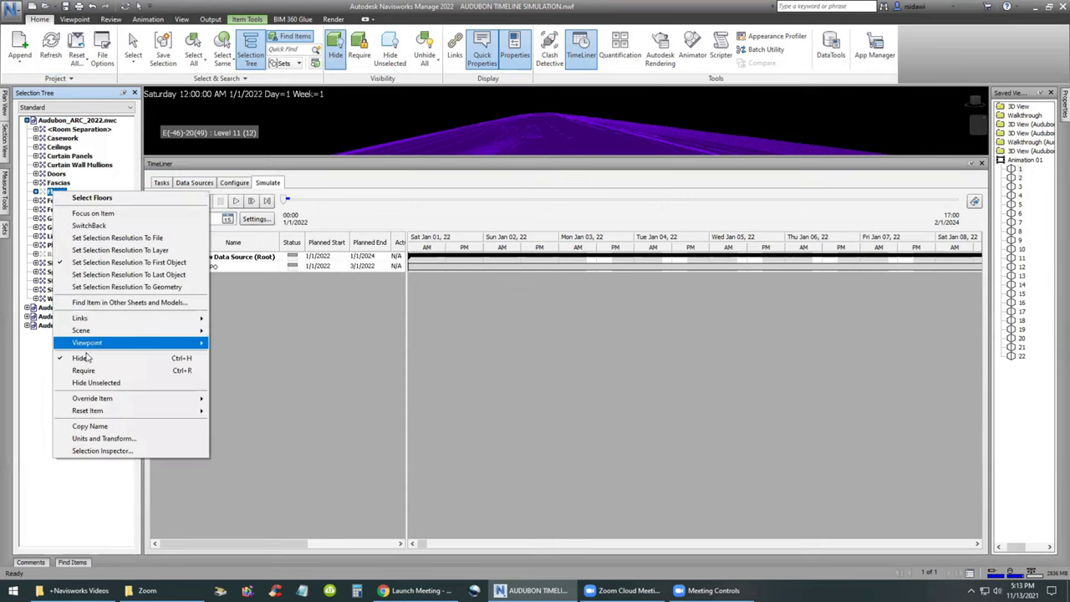
{"action": "left_click", "coordinate": [31, 371]}
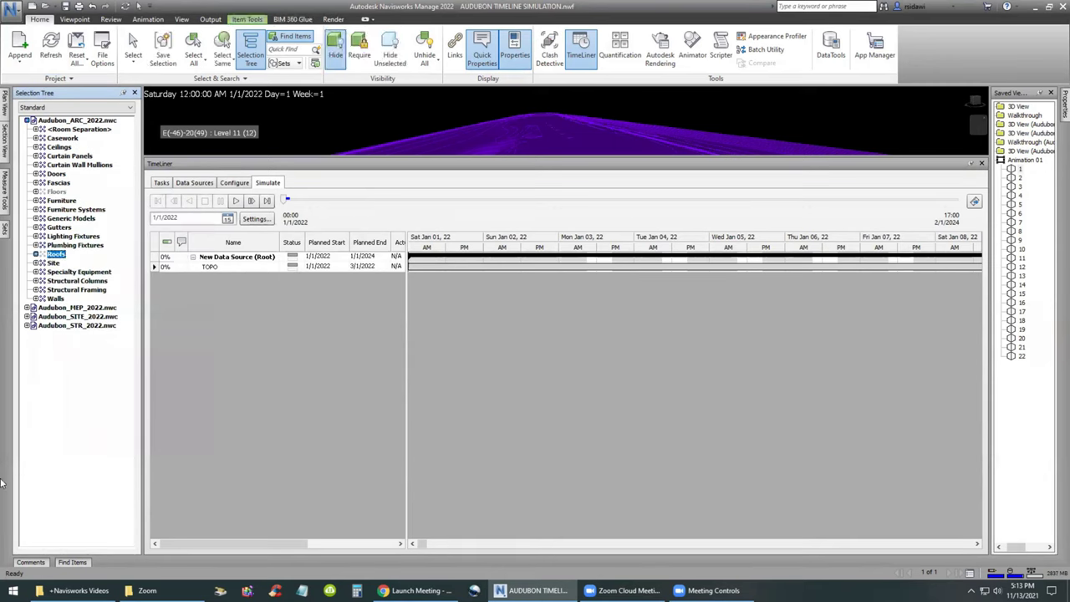
{"action": "right_click", "coordinate": [55, 254]}
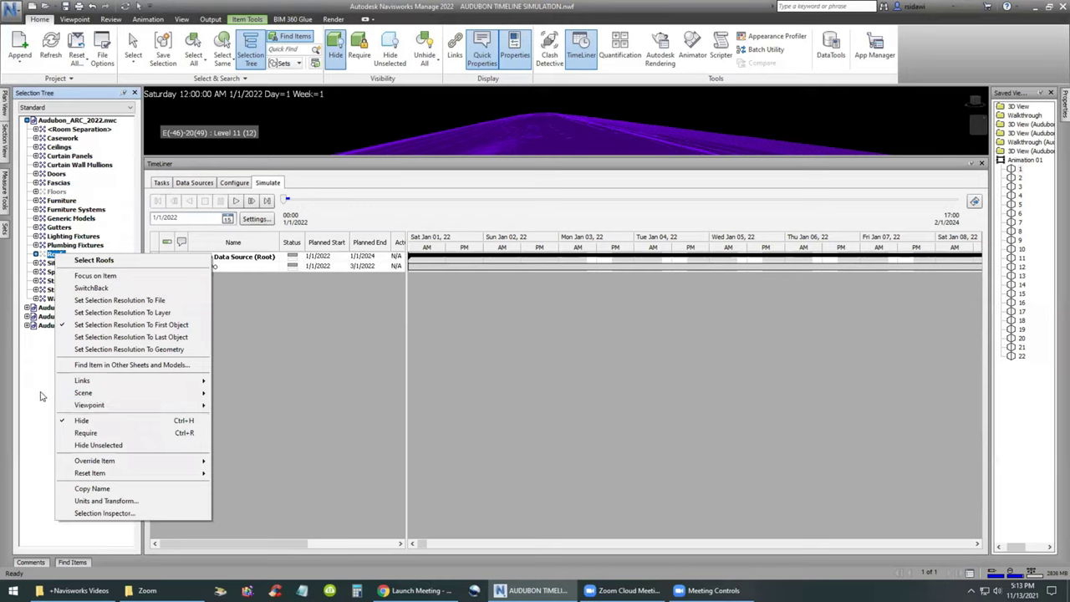
{"action": "left_click", "coordinate": [84, 422]}
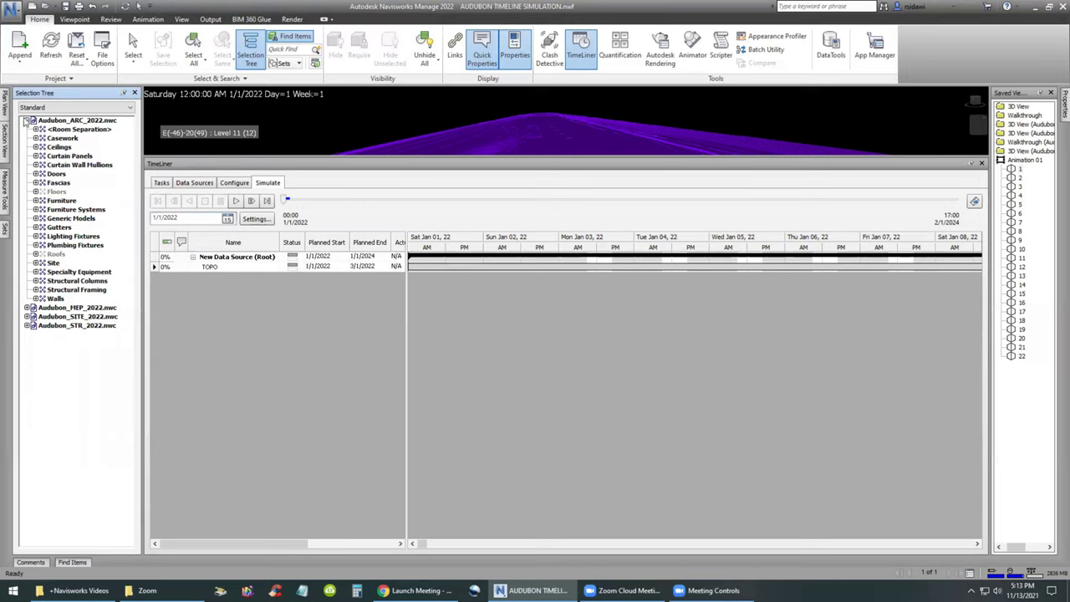
{"action": "left_click", "coordinate": [27, 120]}
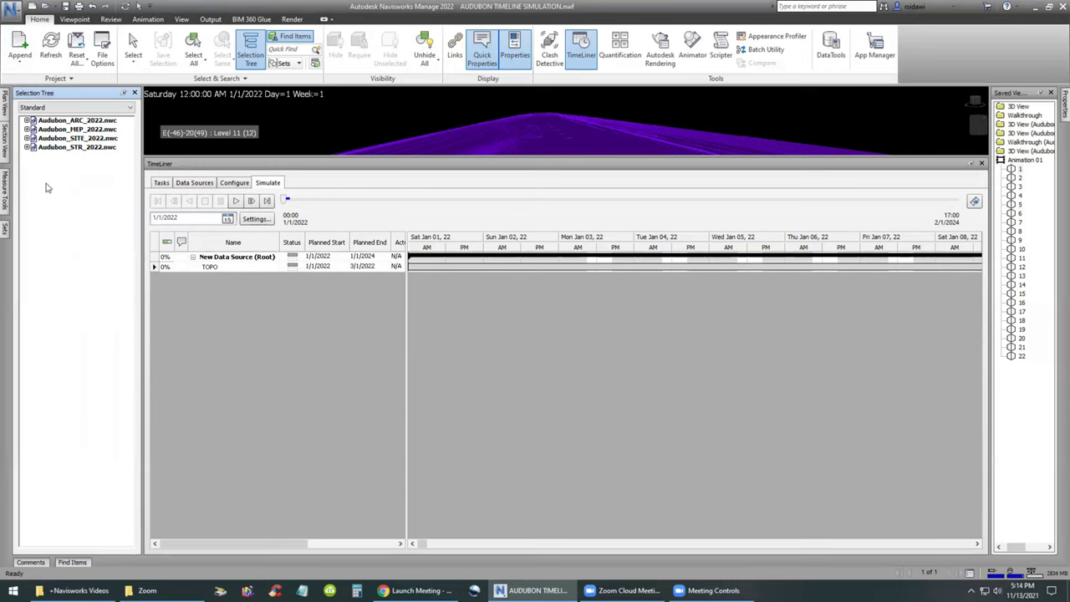
- Expand Audubon_STR_2022.nwc, jump the simulation to its end at 2/1/2024 and shrink the TimeLiner window to reveal the model
{"action": "left_click", "coordinate": [26, 147]}
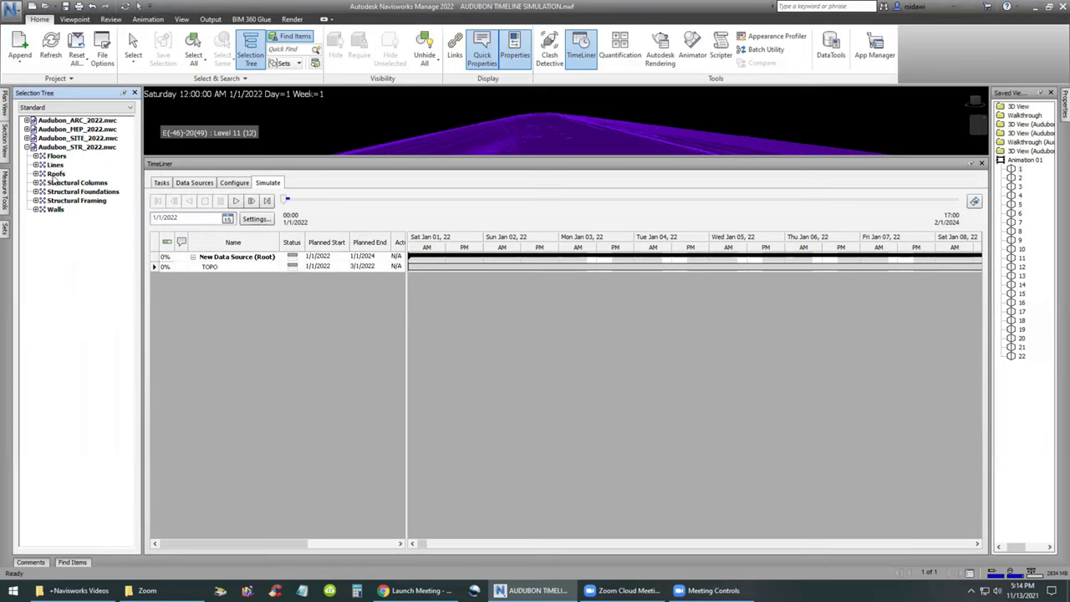
{"action": "left_click", "coordinate": [267, 203]}
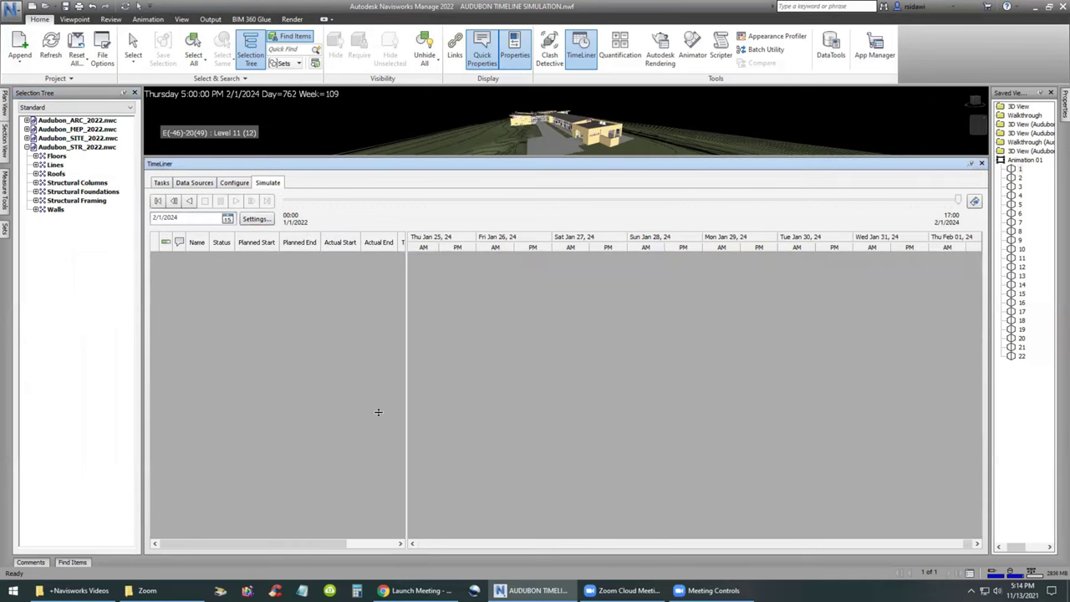
{"action": "left_click_drag", "start_coordinate": [378, 412], "coordinate": [378, 412]}
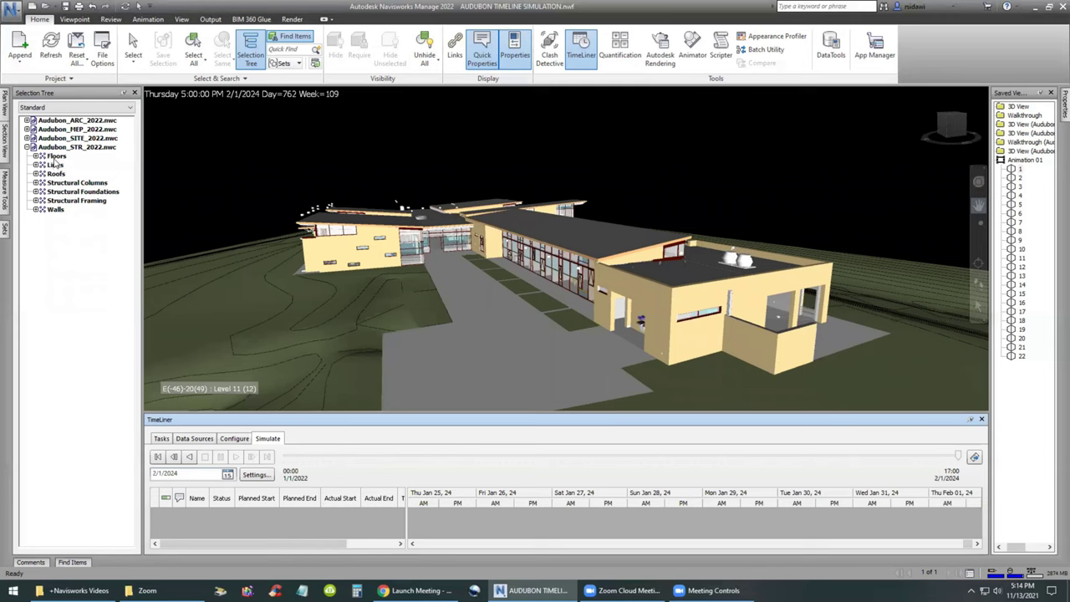
- Select the Floors and Roofs categories of Audubon_STR_2022.nwc in turn, checking the STR FLOORS and STR ROOFS entries among the saved sets
{"action": "left_click", "coordinate": [56, 156]}
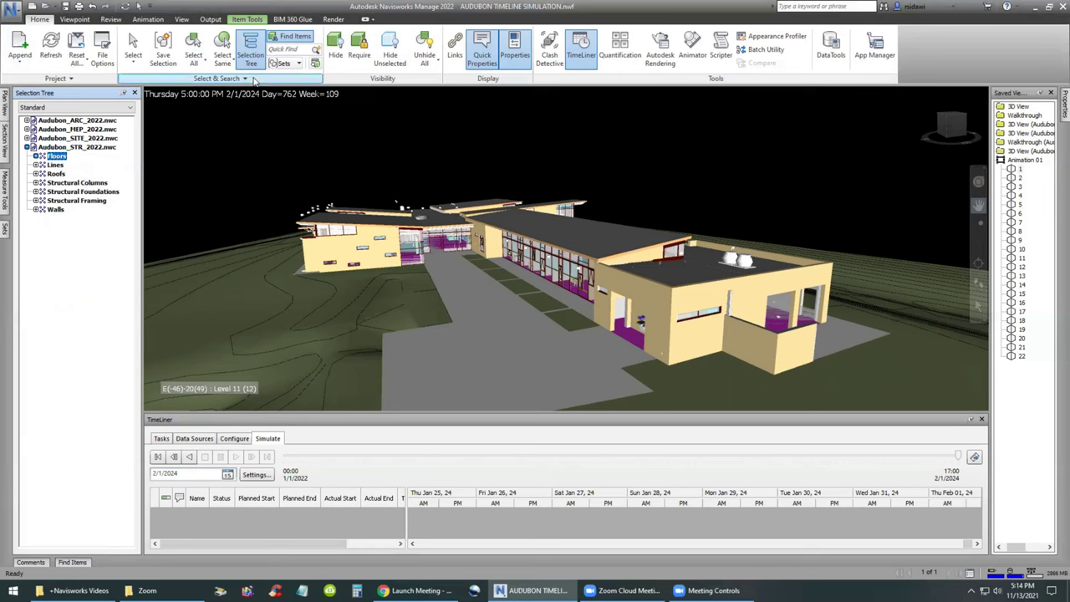
{"action": "left_click", "coordinate": [297, 70]}
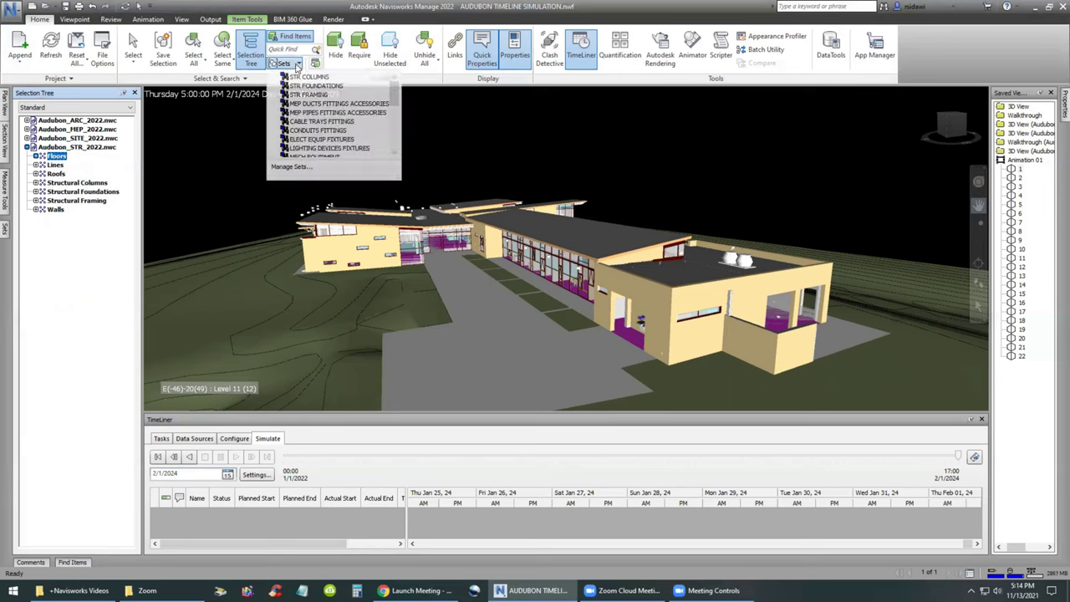
{"action": "left_click", "coordinate": [280, 171]}
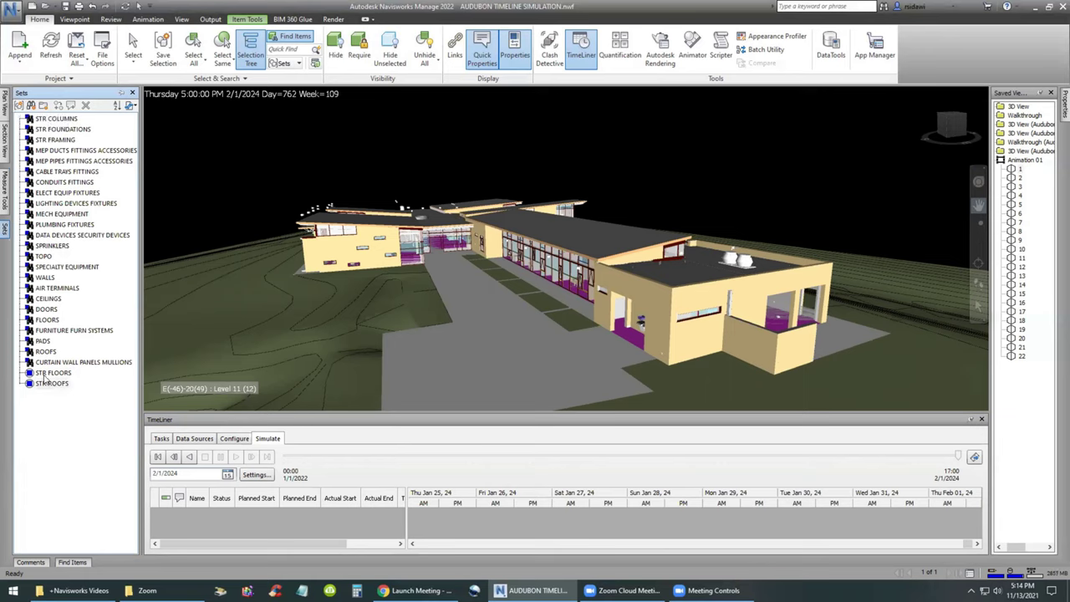
{"action": "key", "text": "ctrl+F12"}
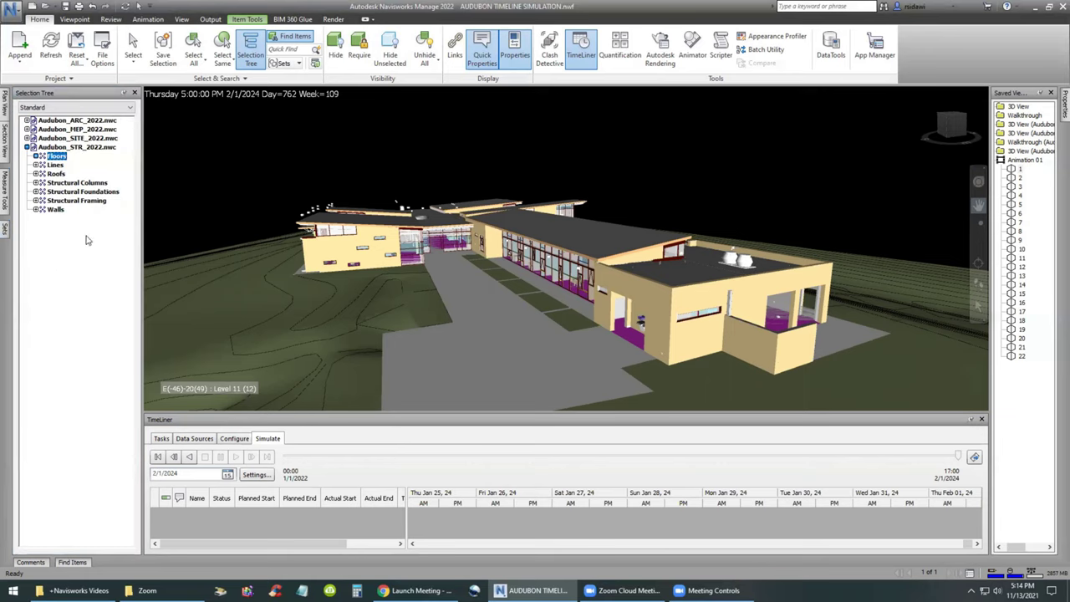
{"action": "left_click", "coordinate": [55, 174]}
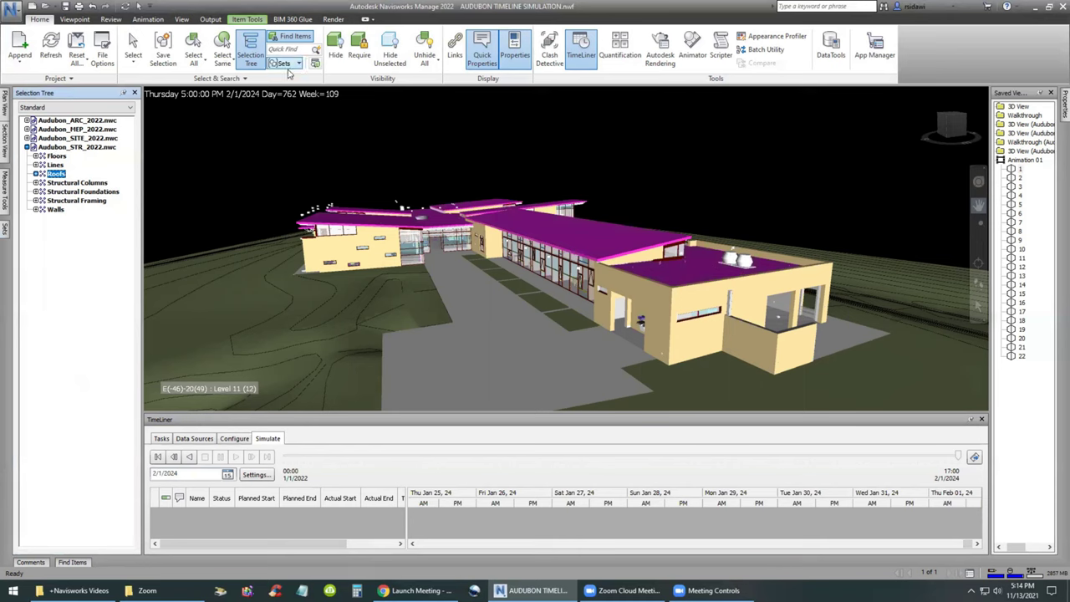
{"action": "left_click", "coordinate": [284, 63]}
{"action": "left_click", "coordinate": [289, 166]}
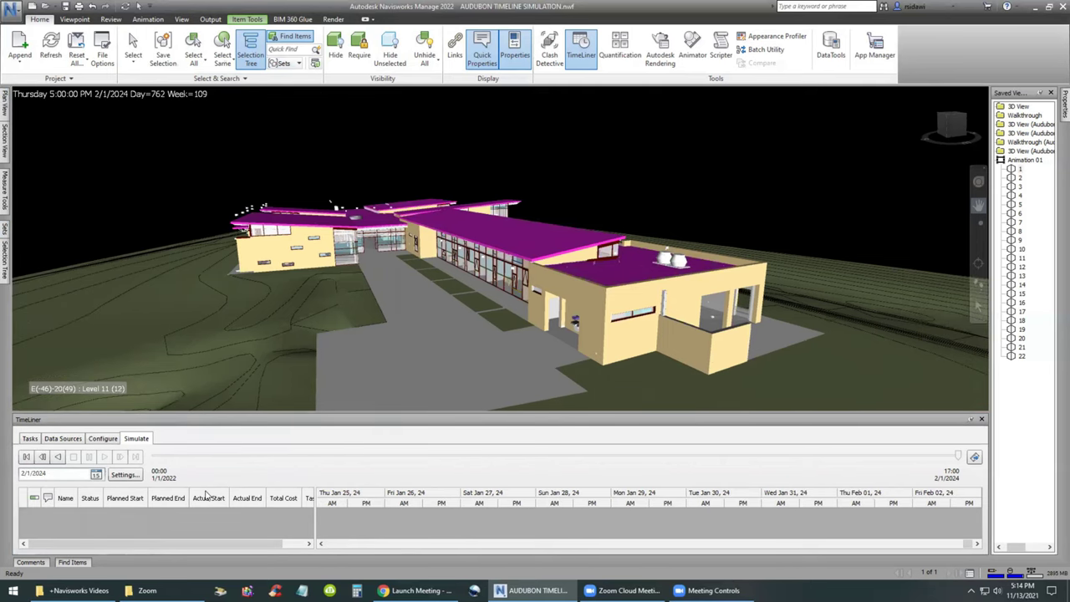
- Show the TimeLiner task list, enlarge its window to reveal all tasks, and clear the model selection
{"action": "left_click", "coordinate": [29, 439]}
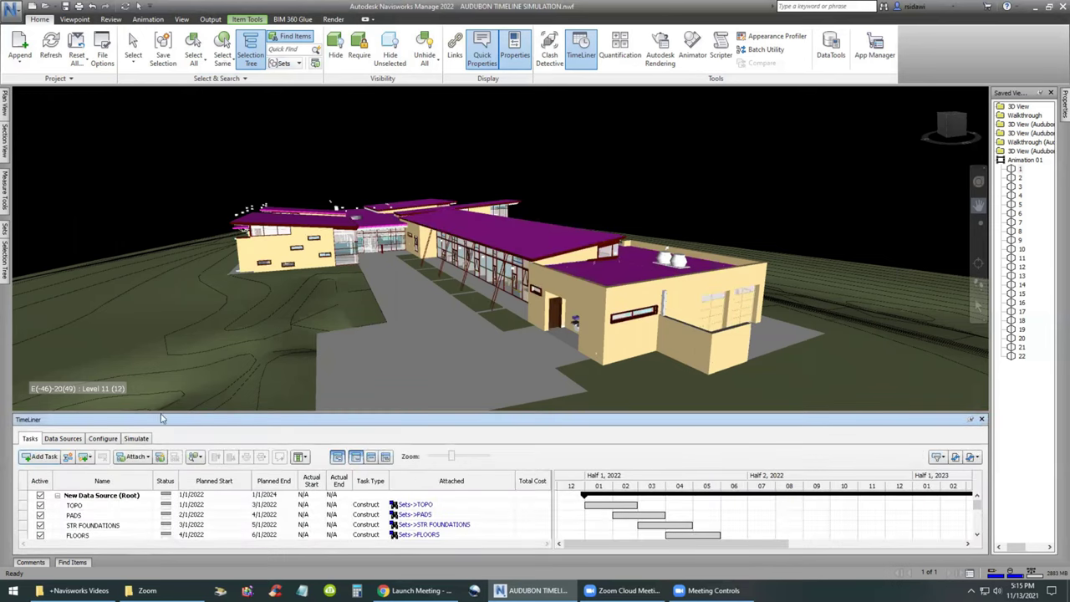
{"action": "left_click_drag", "start_coordinate": [181, 412], "coordinate": [249, 199]}
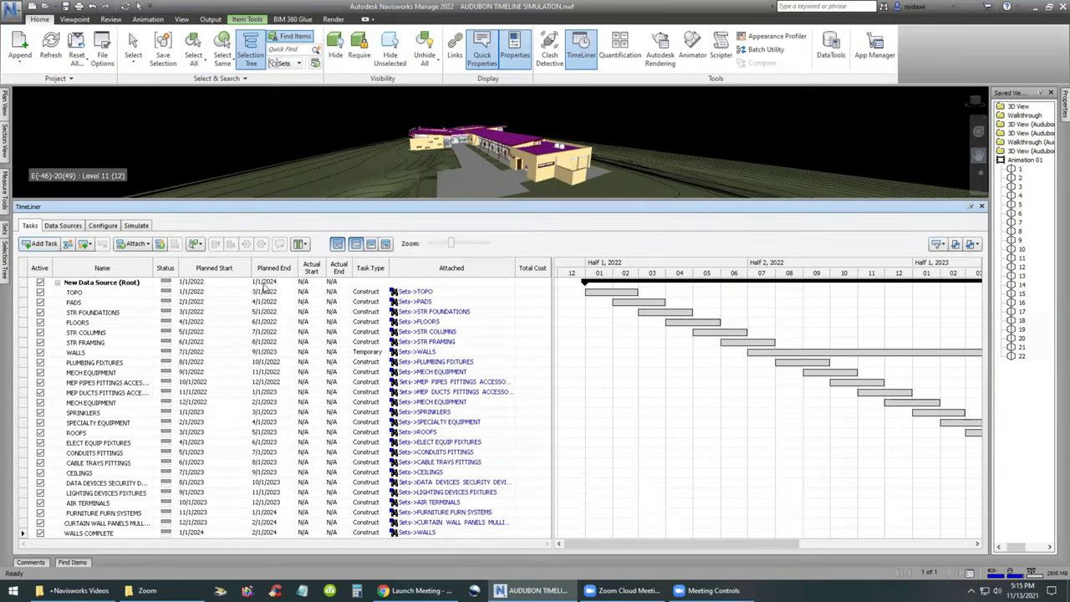
{"action": "left_click_drag", "start_coordinate": [321, 195], "coordinate": [304, 149]}
{"action": "left_click", "coordinate": [133, 46]}
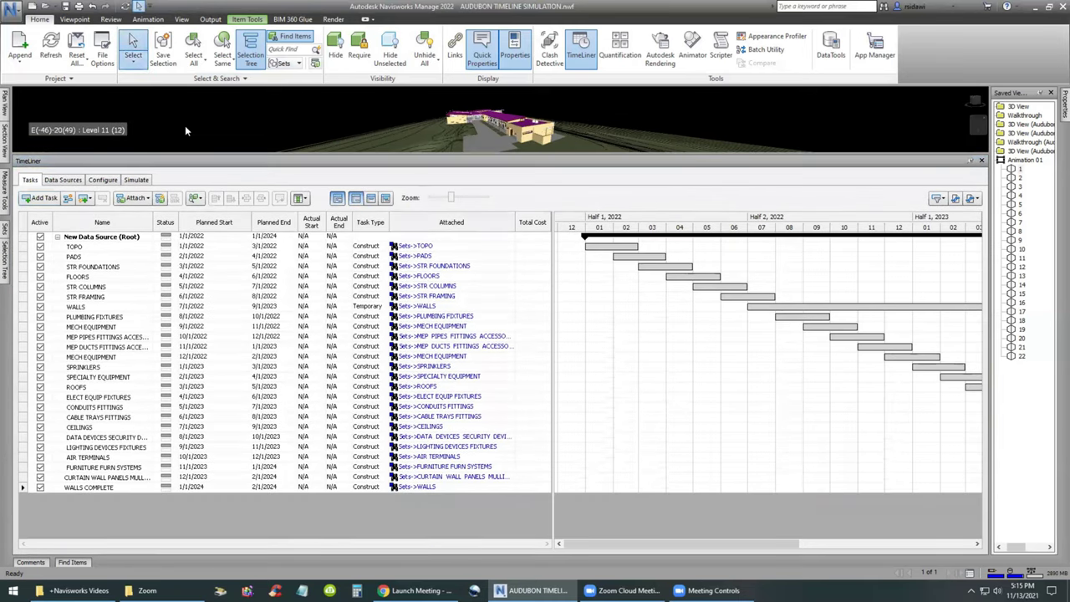
{"action": "left_click", "coordinate": [262, 121]}
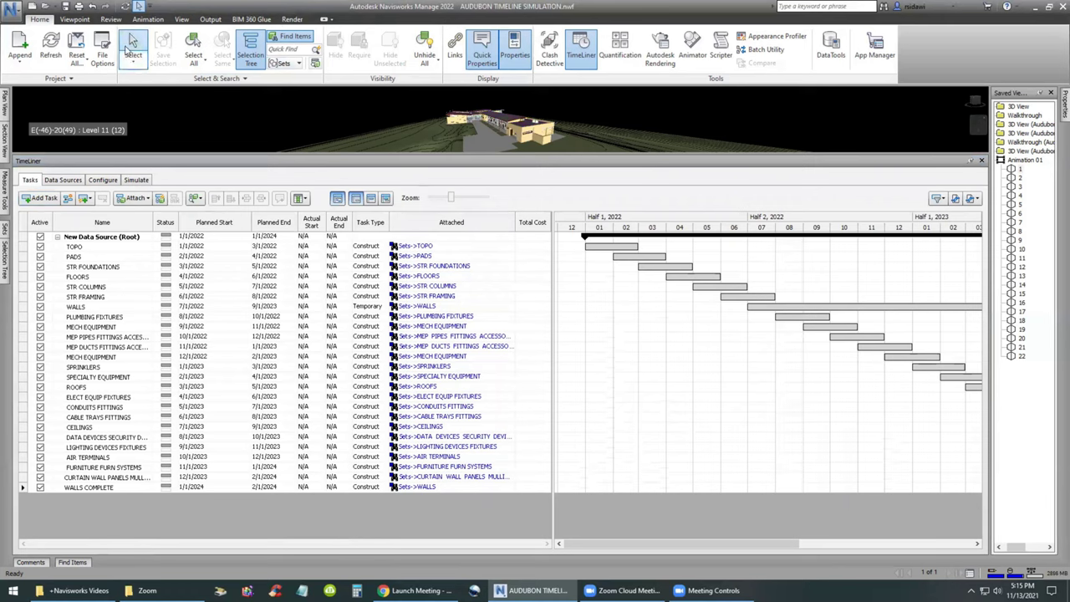
{"action": "left_click", "coordinate": [201, 122]}
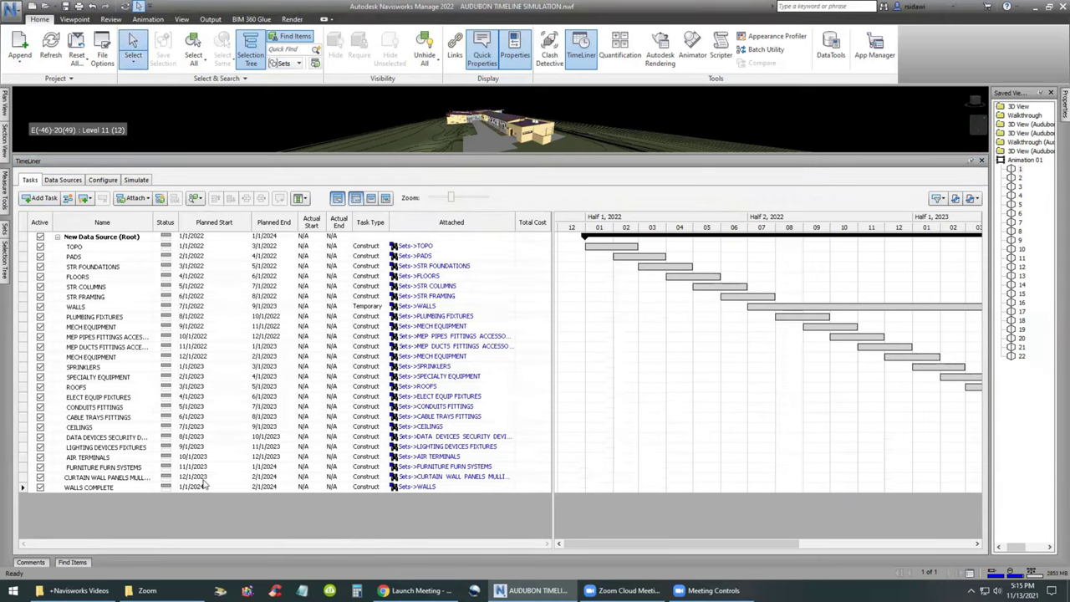
- Replace the set attached to the FLOORS task with STR FLOORS
{"action": "left_click", "coordinate": [100, 277]}
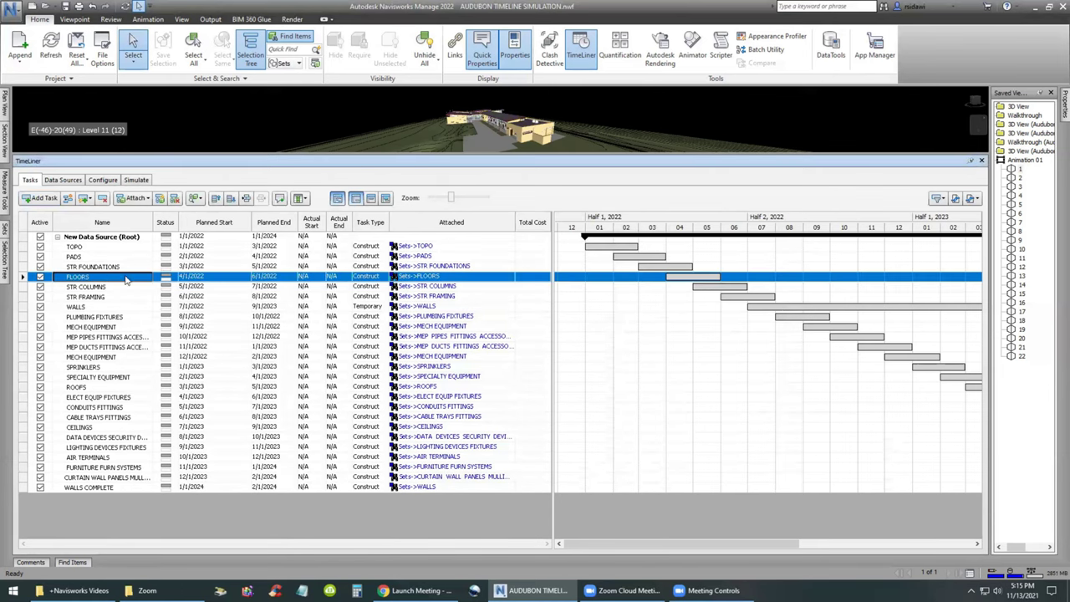
{"action": "right_click", "coordinate": [451, 277]}
{"action": "mouse_move", "coordinate": [517, 361]}
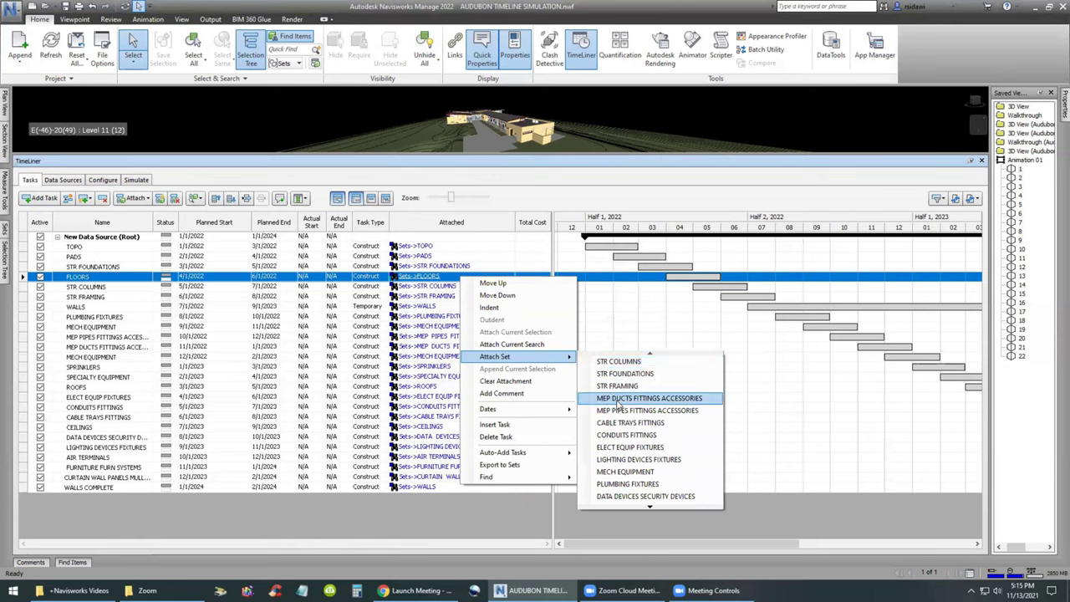
{"action": "scroll", "coordinate": [623, 409], "scroll_direction": "down", "scroll_amount": 4}
{"action": "scroll", "coordinate": [648, 455], "scroll_direction": "up", "scroll_amount": 4}
{"action": "scroll", "coordinate": [654, 464], "scroll_direction": "down", "scroll_amount": 5}
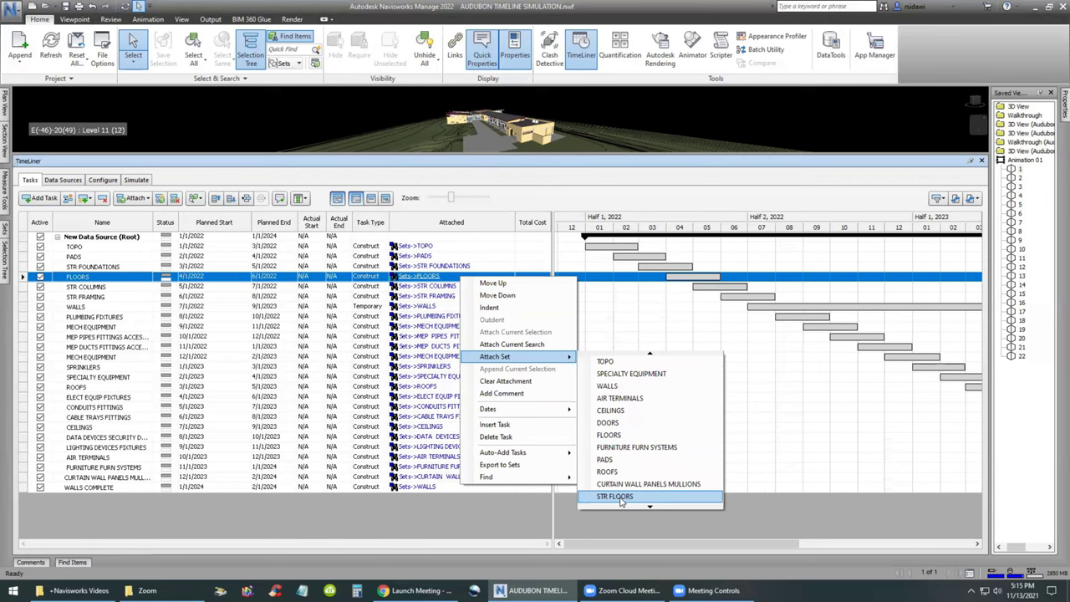
{"action": "left_click", "coordinate": [621, 497]}
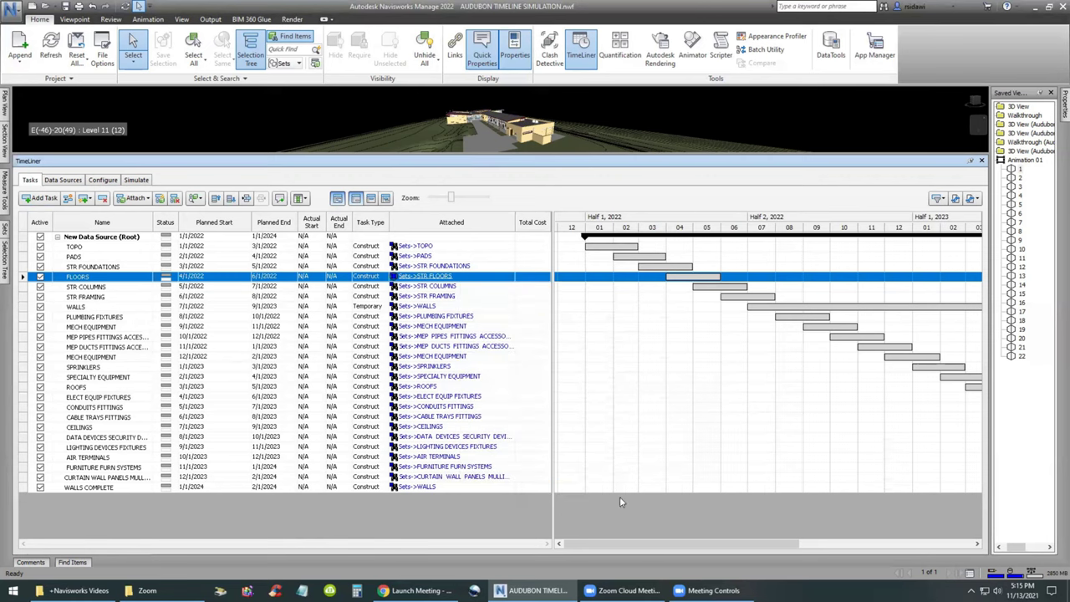
{"action": "left_click", "coordinate": [393, 284]}
{"action": "left_click", "coordinate": [397, 284]}
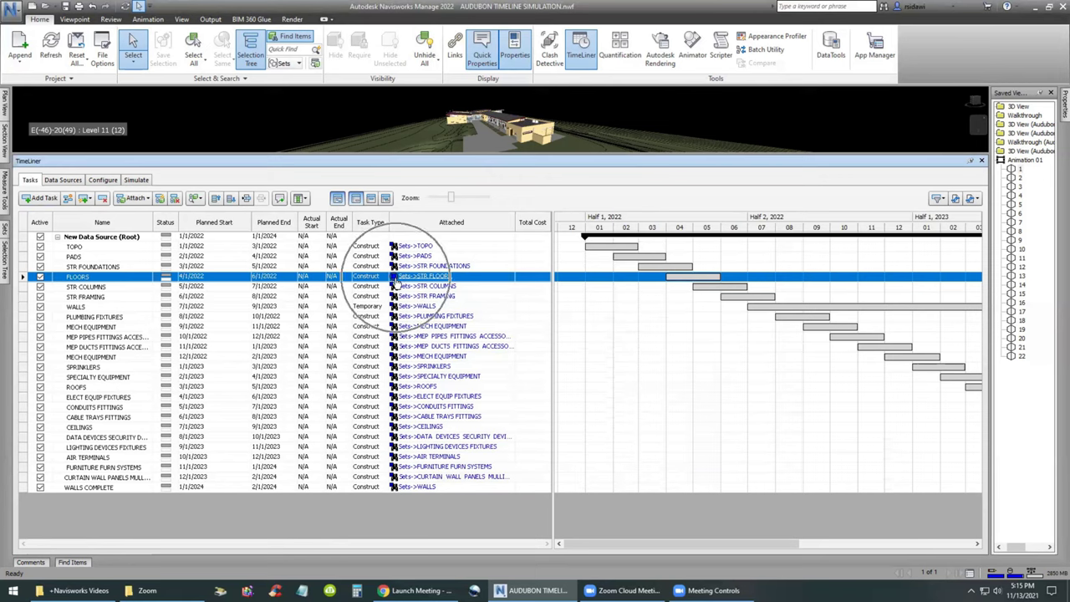
{"action": "left_click", "coordinate": [396, 284]}
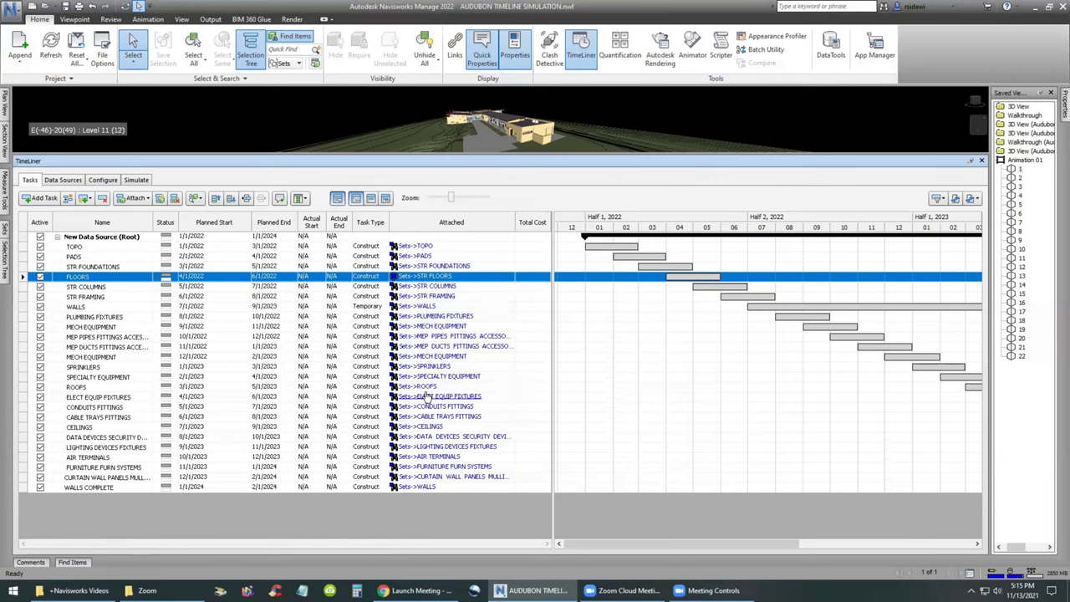
- Replace the set attached to the ROOFS task with STR ROOFS
{"action": "left_click", "coordinate": [466, 388]}
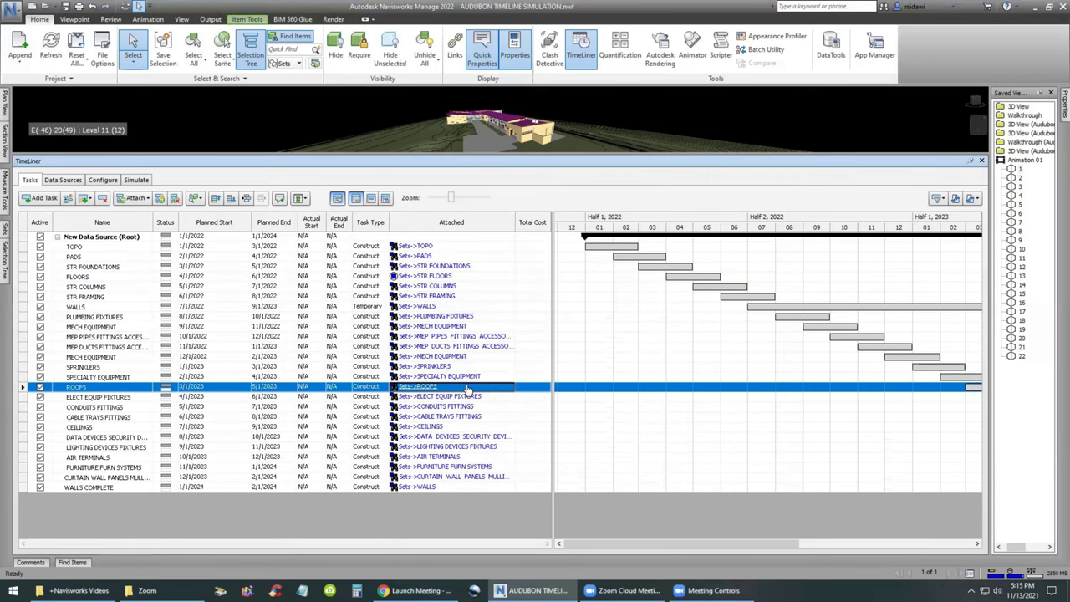
{"action": "right_click", "coordinate": [468, 391]}
{"action": "mouse_move", "coordinate": [568, 451]}
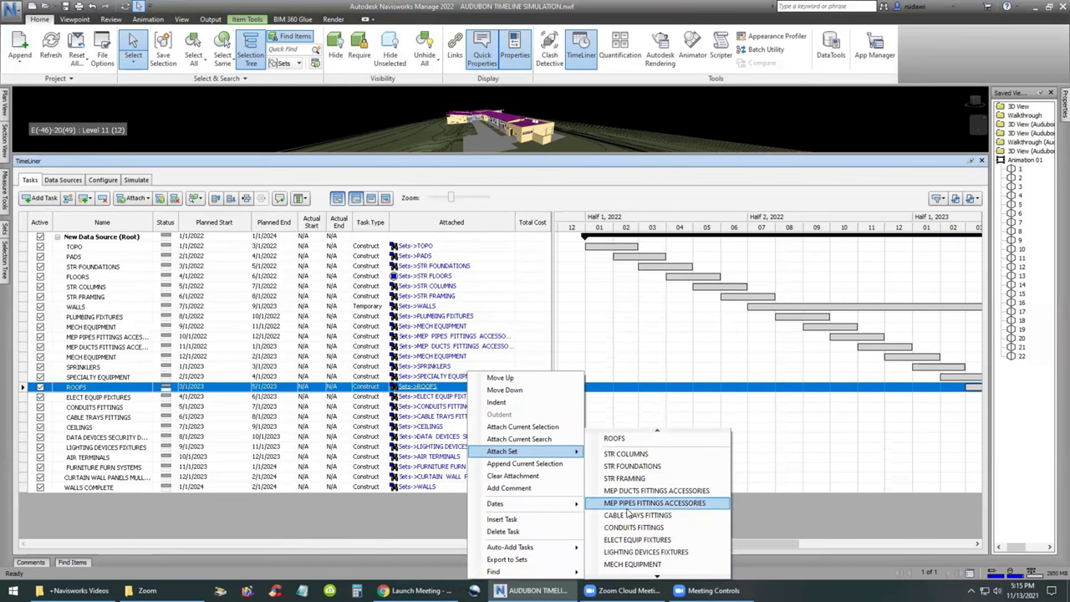
{"action": "scroll", "coordinate": [625, 514], "scroll_direction": "down", "scroll_amount": 3}
{"action": "scroll", "coordinate": [635, 521], "scroll_direction": "up", "scroll_amount": 3}
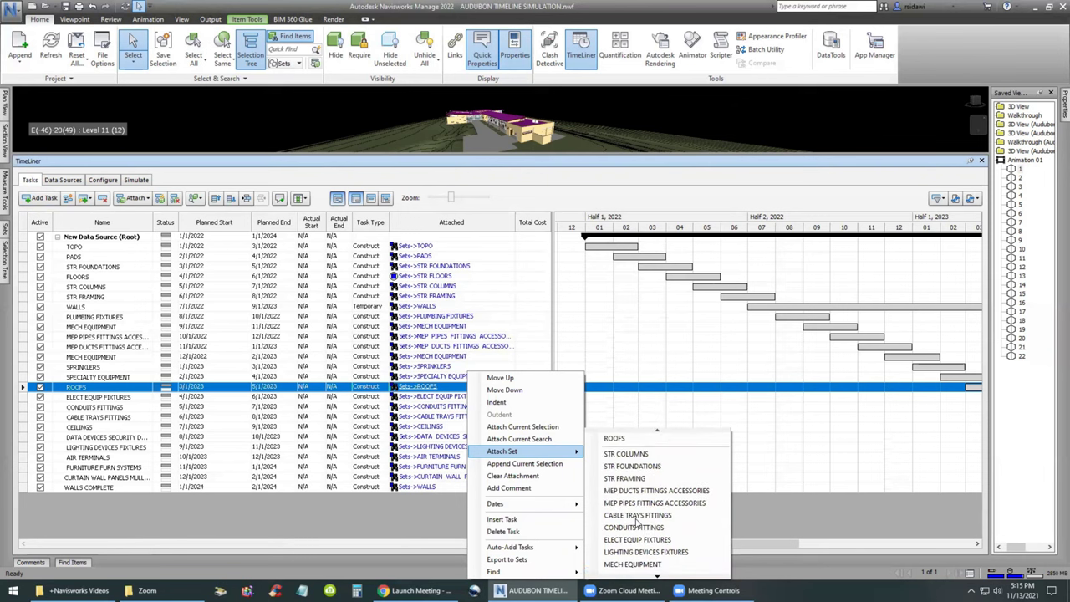
{"action": "scroll", "coordinate": [637, 523], "scroll_direction": "down", "scroll_amount": 2}
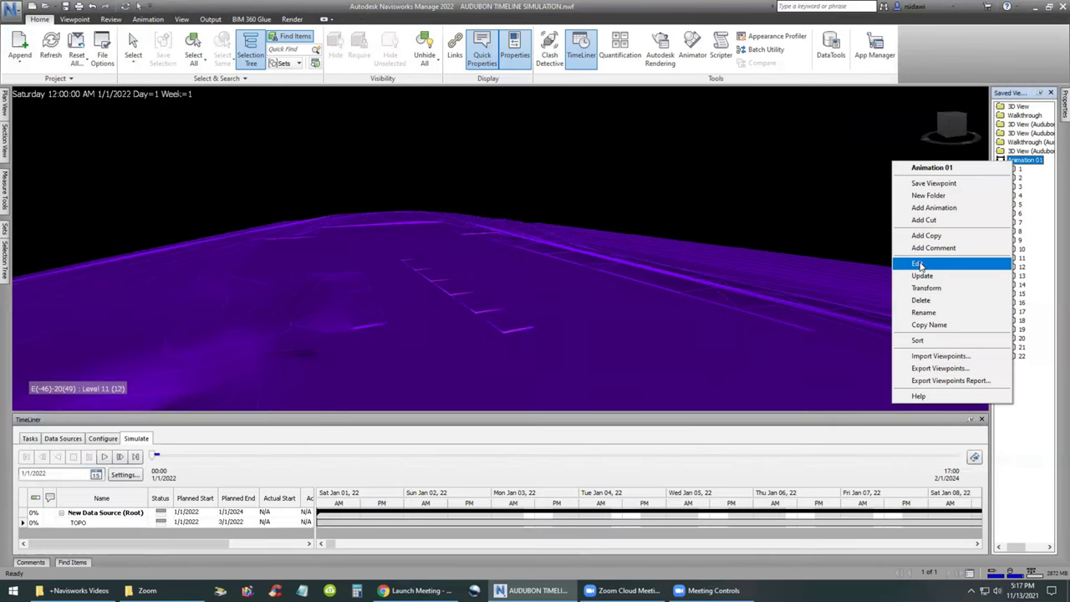
- Check the duration of Animation 01 against the playback duration in the simulation settings
{"action": "left_click", "coordinate": [920, 265]}
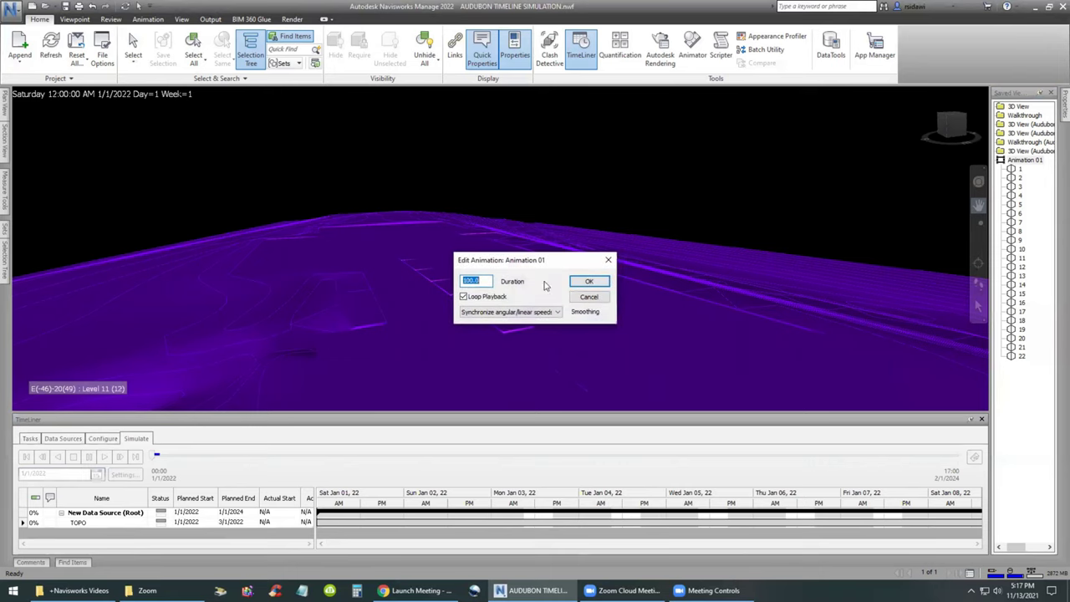
{"action": "left_click", "coordinate": [588, 298]}
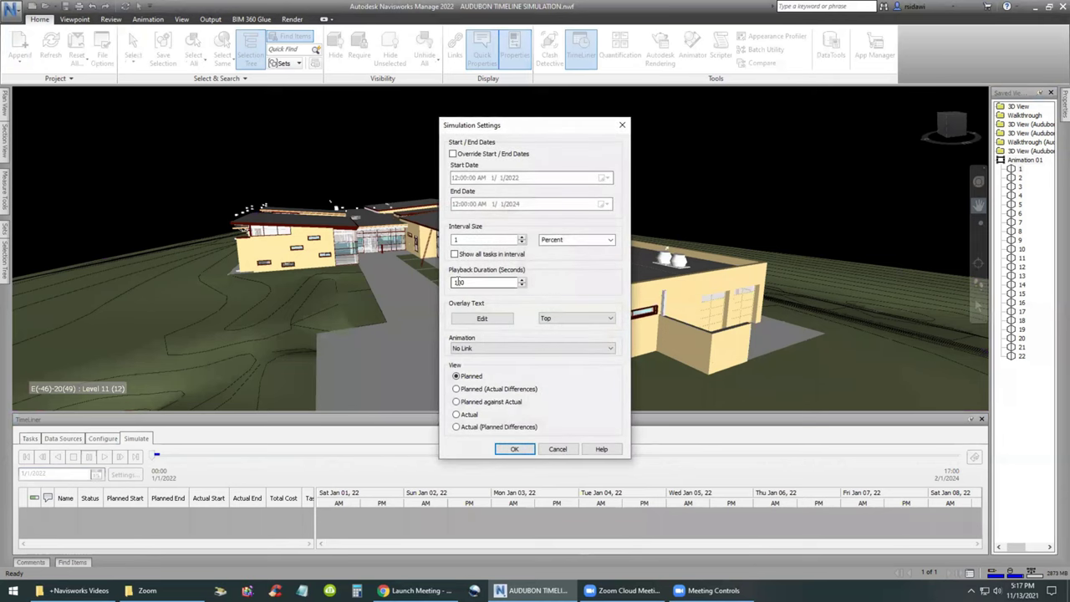
{"action": "left_click", "coordinate": [466, 282]}
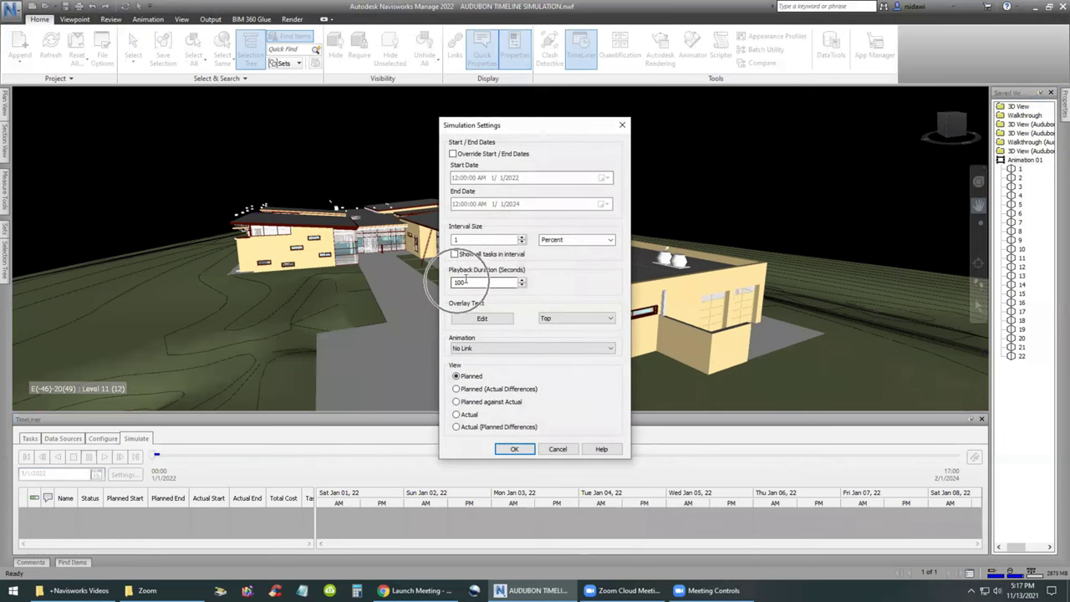
{"action": "left_click", "coordinate": [524, 450]}
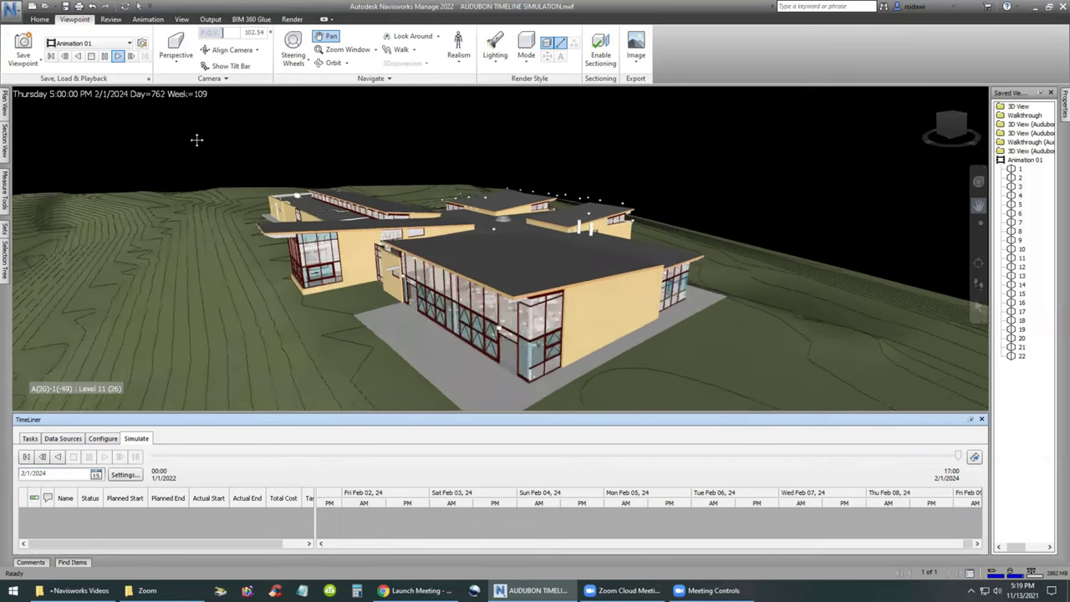
- Start an animation export of the current animation with the Viewport renderer and set the output format to Windows AVI
{"action": "left_click", "coordinate": [150, 20]}
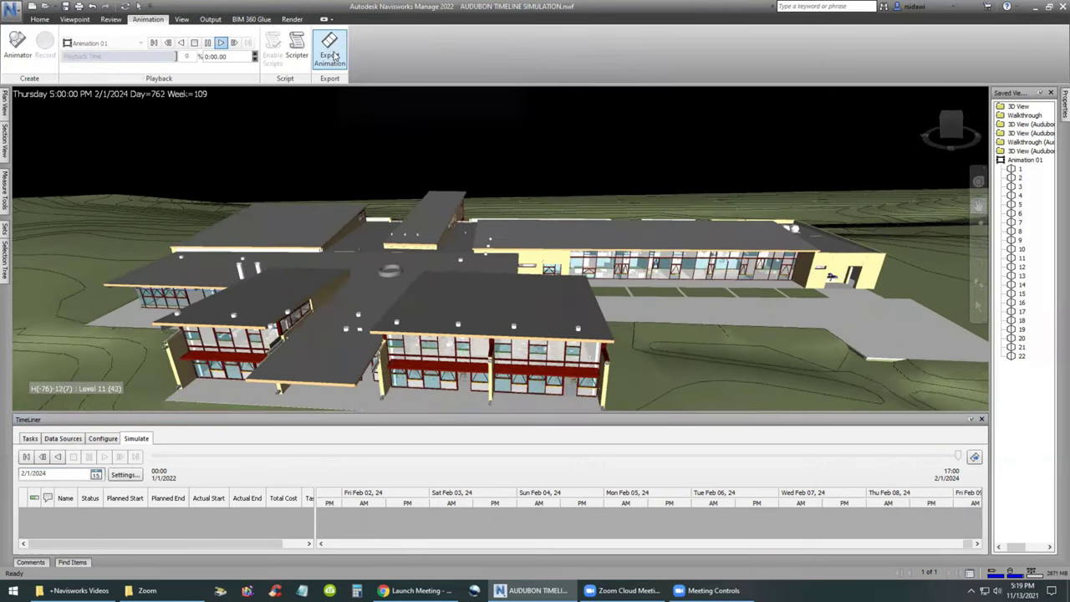
{"action": "left_click", "coordinate": [332, 55]}
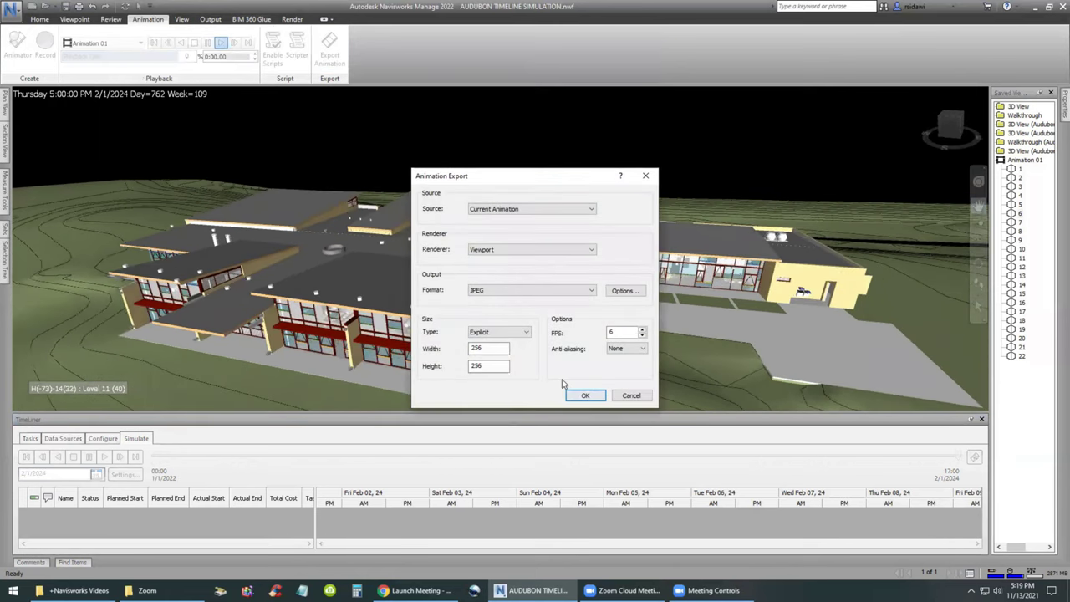
{"action": "left_click", "coordinate": [497, 250]}
{"action": "left_click", "coordinate": [496, 250]}
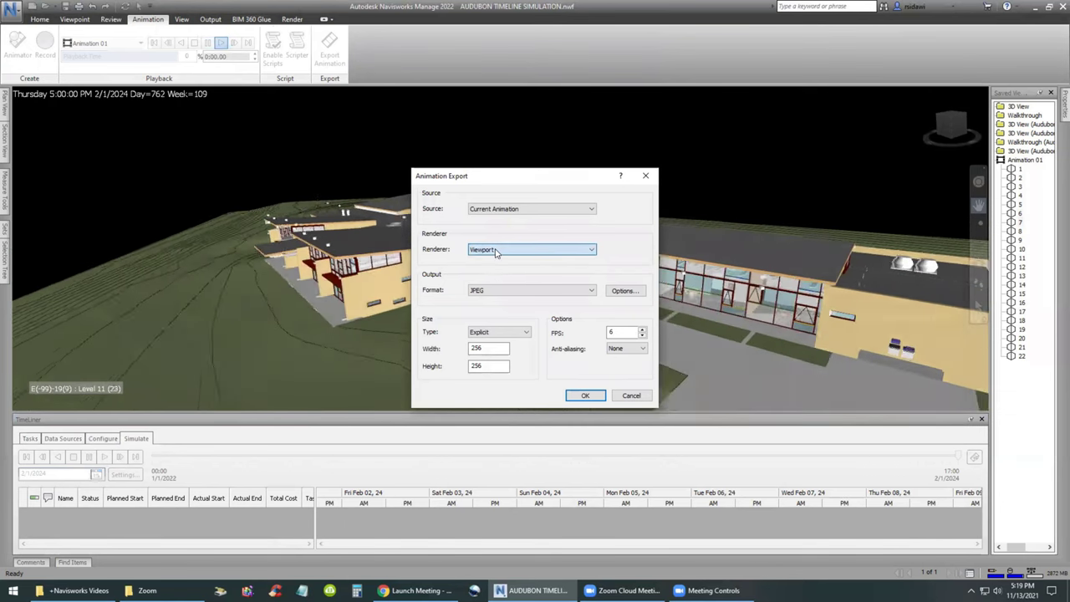
{"action": "left_click", "coordinate": [521, 292]}
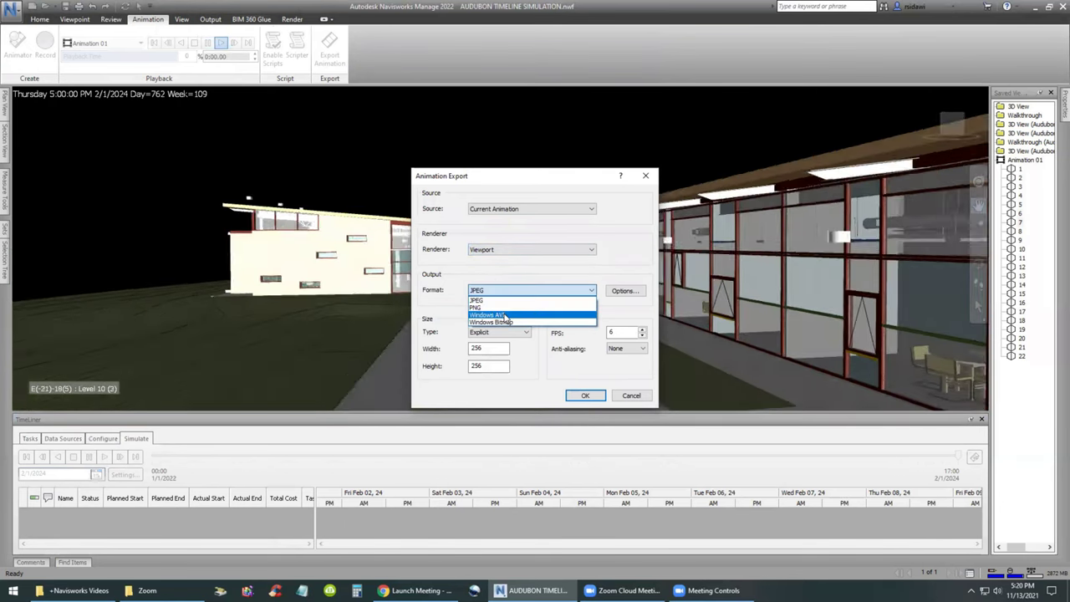
{"action": "left_click", "coordinate": [501, 315]}
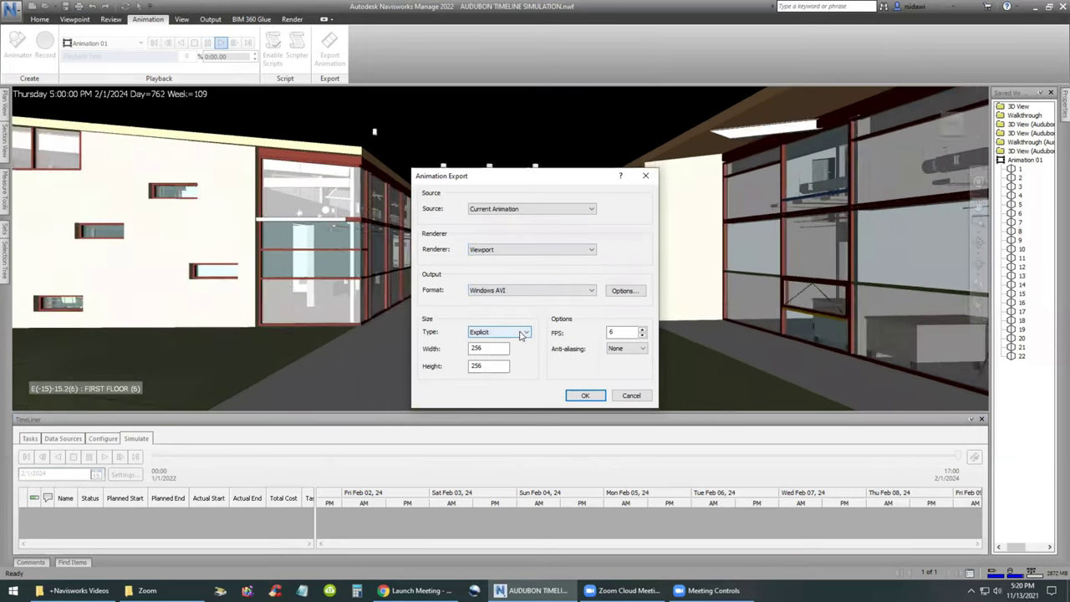
- Set the export size type to Use Aspect Ratio with a height of 1080, and set the frame rate to 15 FPS
{"action": "left_click", "coordinate": [521, 334]}
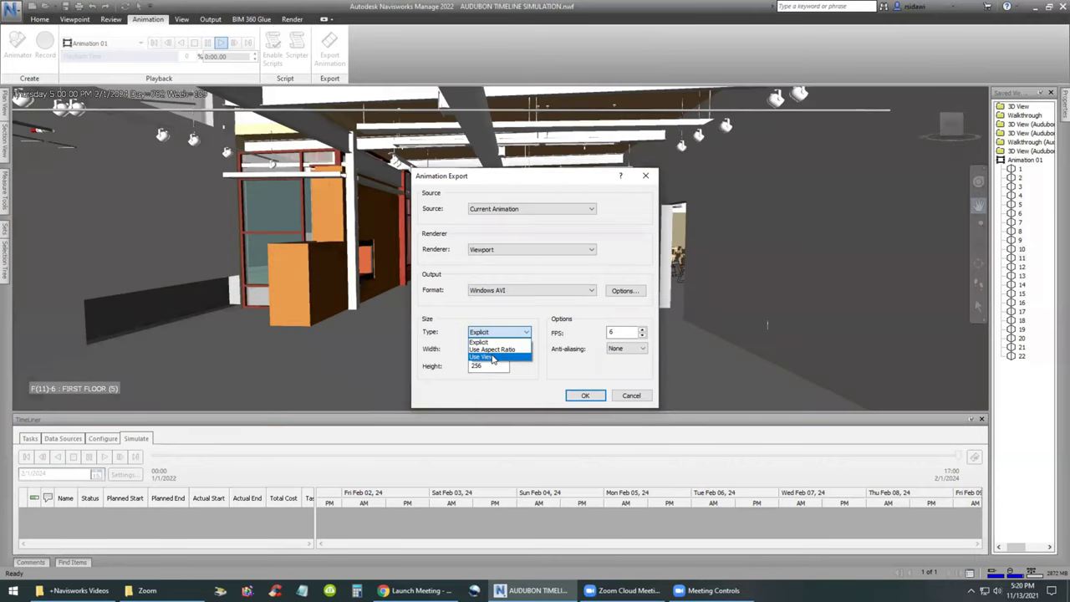
{"action": "left_click", "coordinate": [495, 357]}
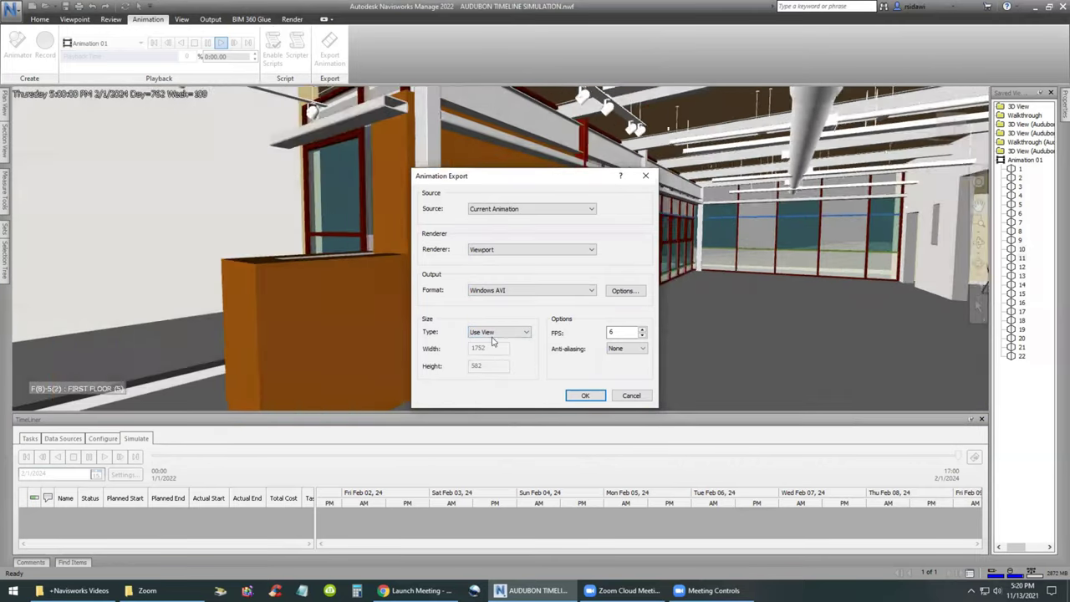
{"action": "left_click", "coordinate": [498, 333]}
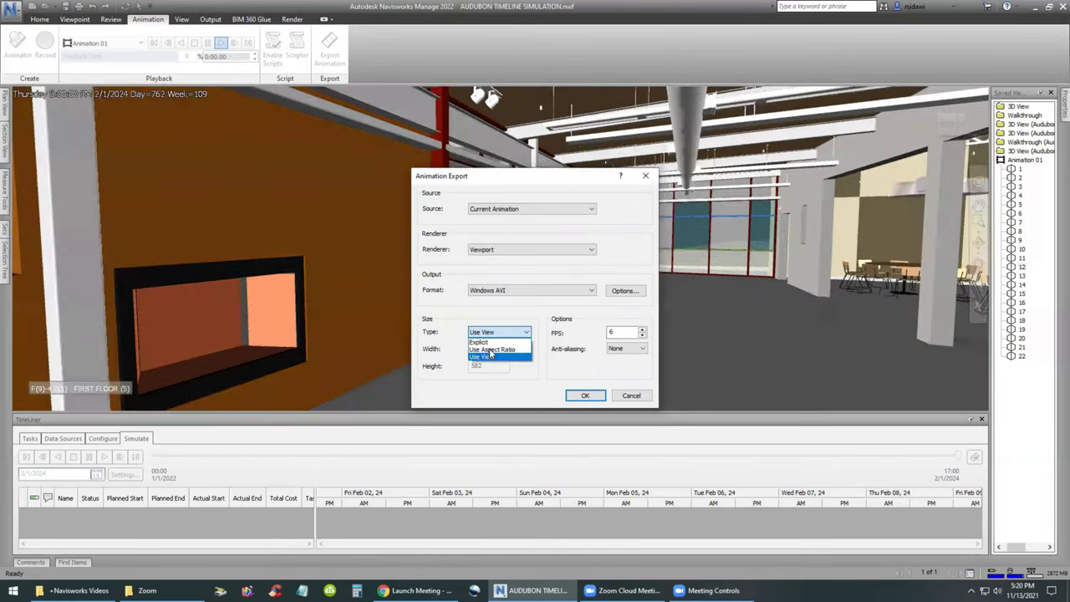
{"action": "left_click", "coordinate": [491, 350]}
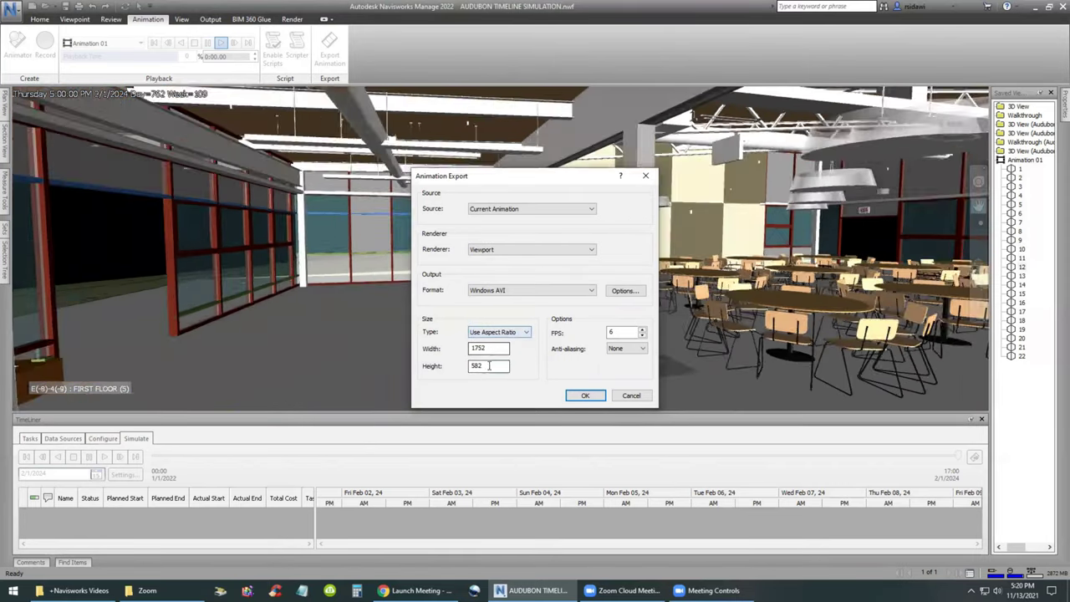
{"action": "double_click", "coordinate": [481, 365]}
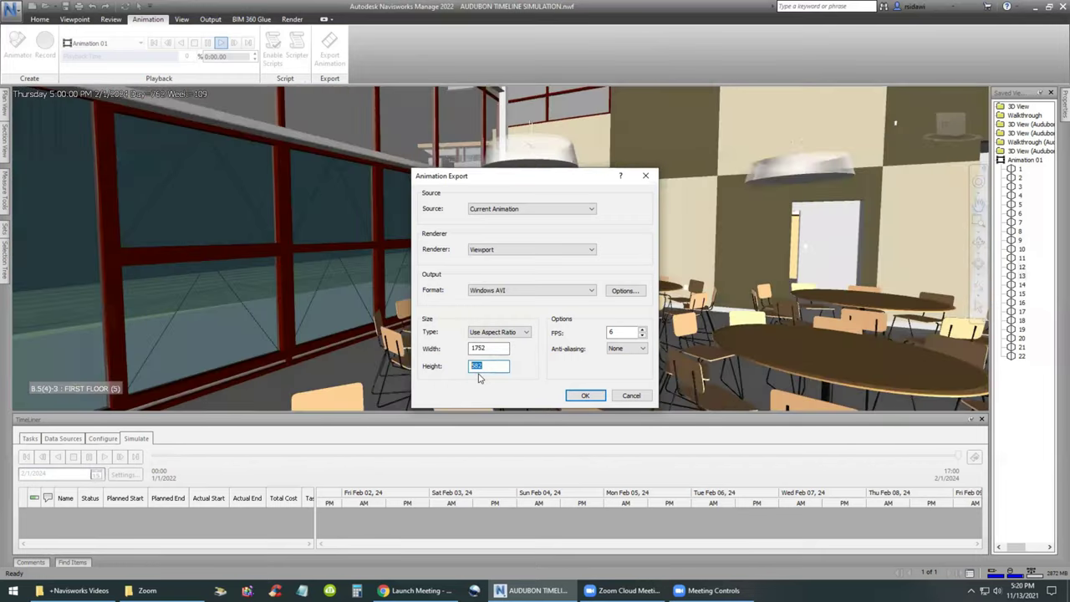
{"action": "type", "text": "7"}
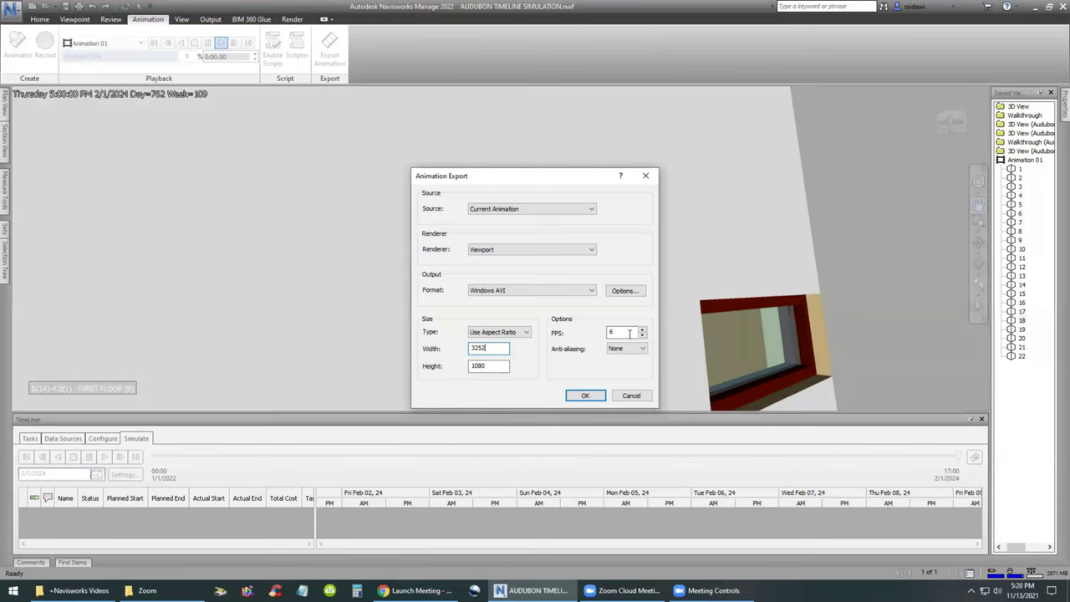
{"action": "double_click", "coordinate": [630, 332]}
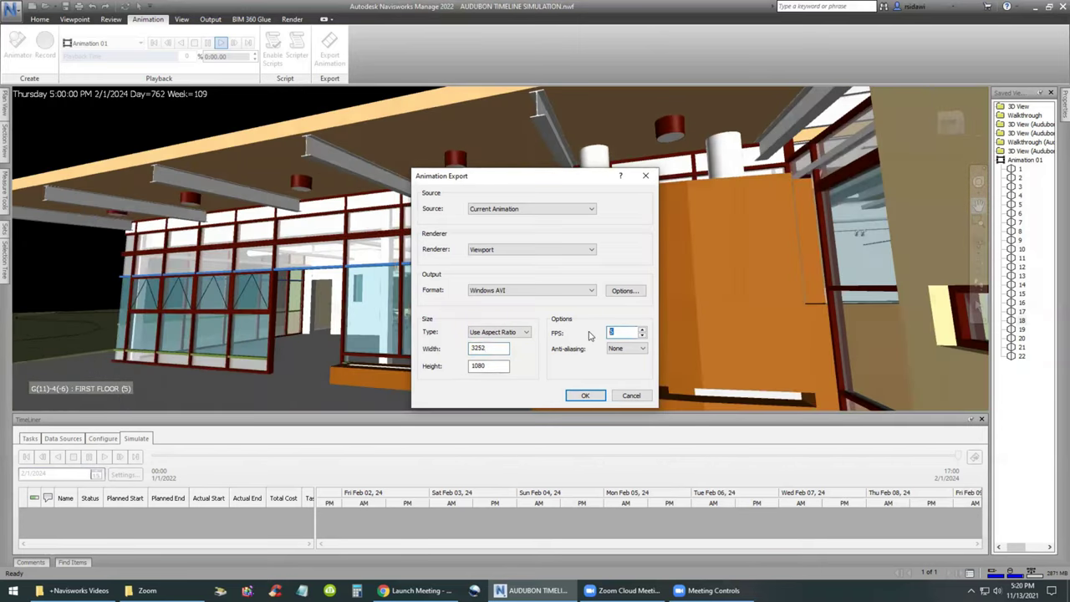
{"action": "type", "text": "15"}
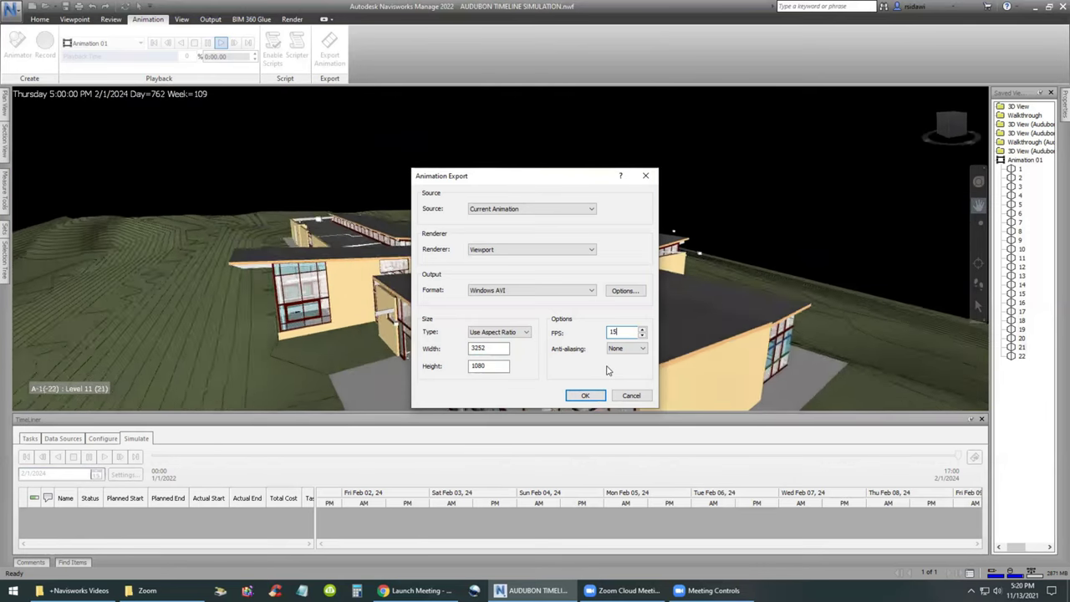
- Choose Full Frames (Uncompressed) as the video compressor and save the AVI as AUDUBON TIMELINE SIMULATION-Animation 01 in the Audubon 2022 folder
{"action": "left_click", "coordinate": [624, 290]}
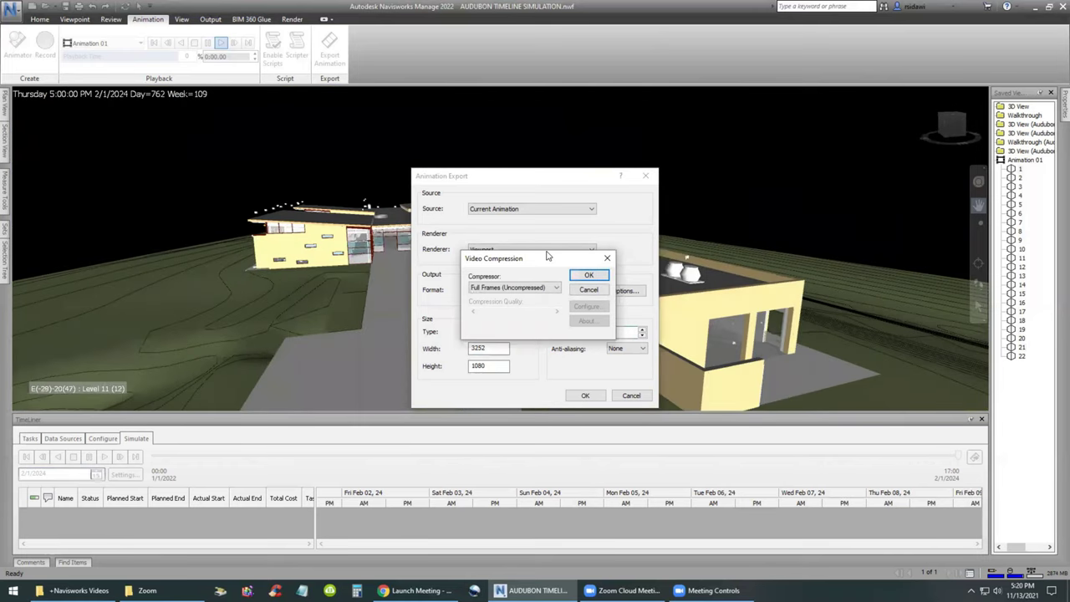
{"action": "left_click_drag", "start_coordinate": [548, 256], "coordinate": [735, 258]}
{"action": "left_click", "coordinate": [702, 290]}
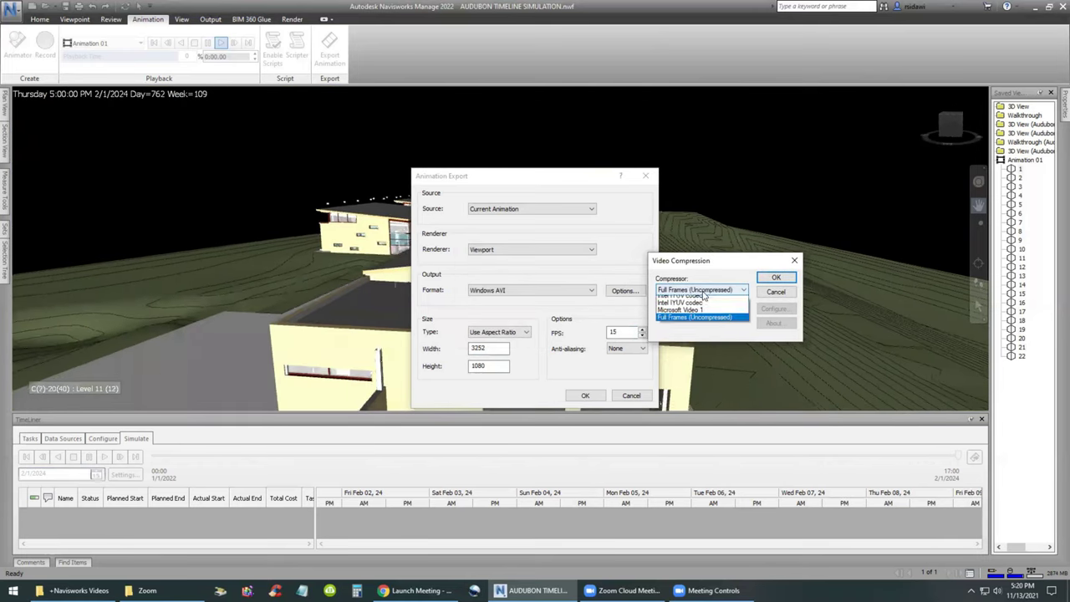
{"action": "left_click", "coordinate": [681, 315]}
{"action": "left_click", "coordinate": [775, 278]}
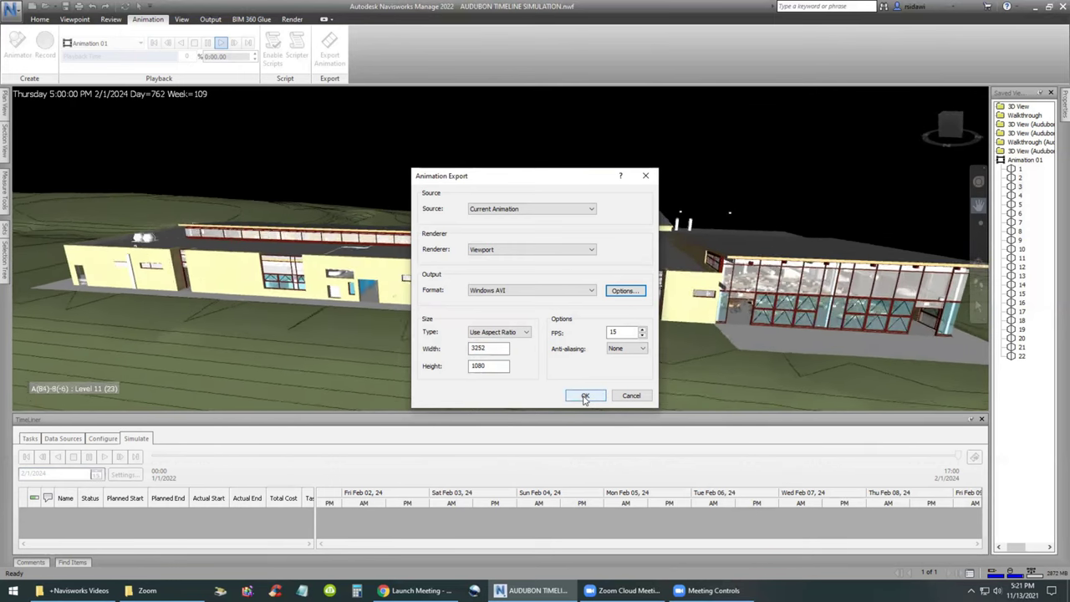
{"action": "left_click", "coordinate": [585, 398]}
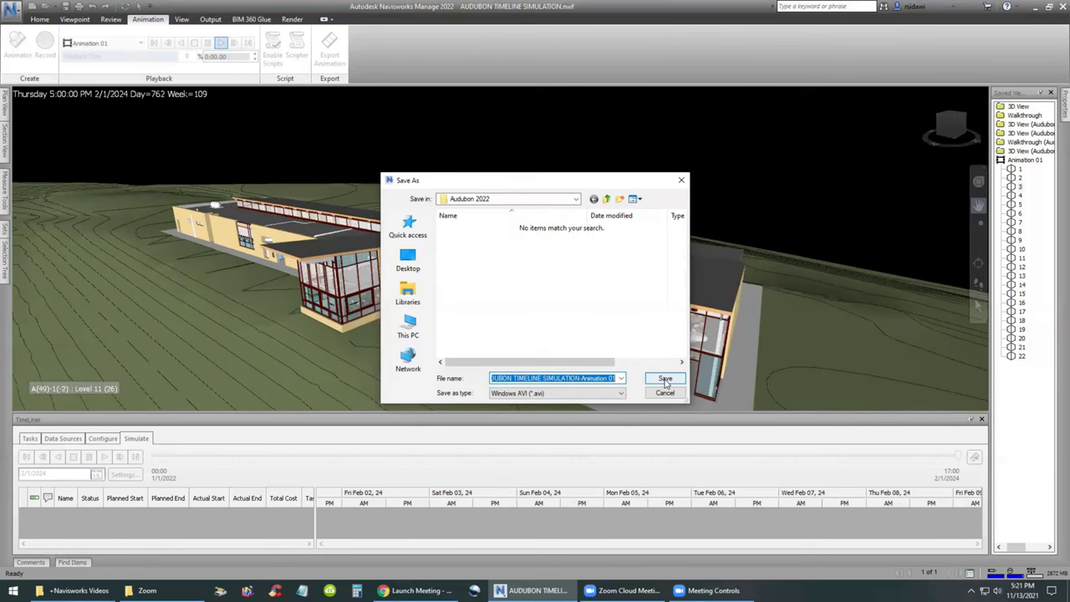
{"action": "left_click", "coordinate": [666, 379]}
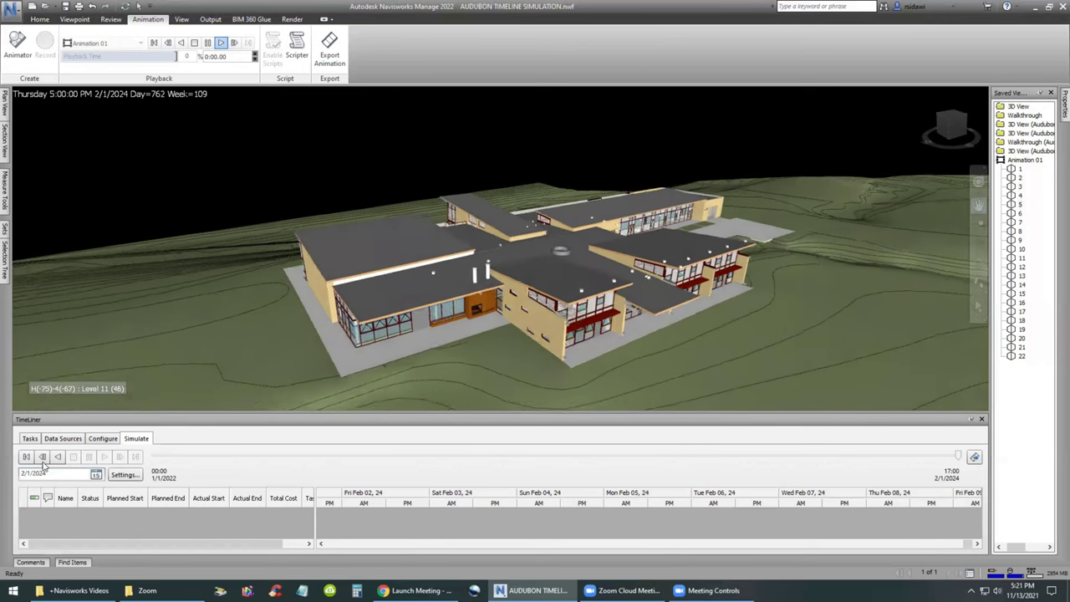
- Play the TimeLiner simulation along the Animation 01 walkthrough and stop the animation playback
{"action": "left_click", "coordinate": [100, 458]}
{"action": "left_click", "coordinate": [103, 458]}
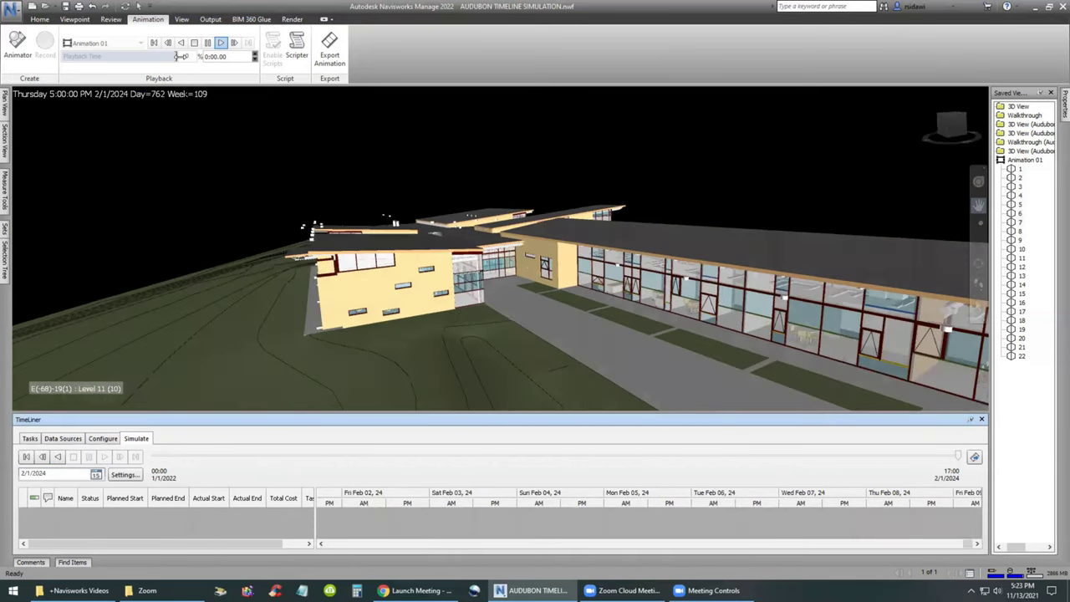
{"action": "left_click", "coordinate": [194, 42]}
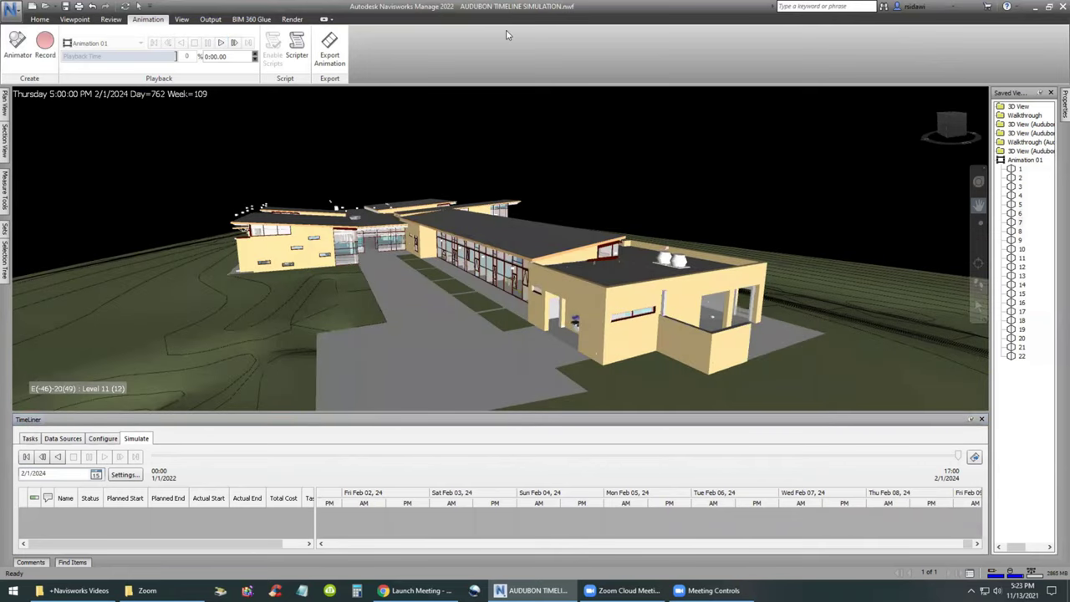